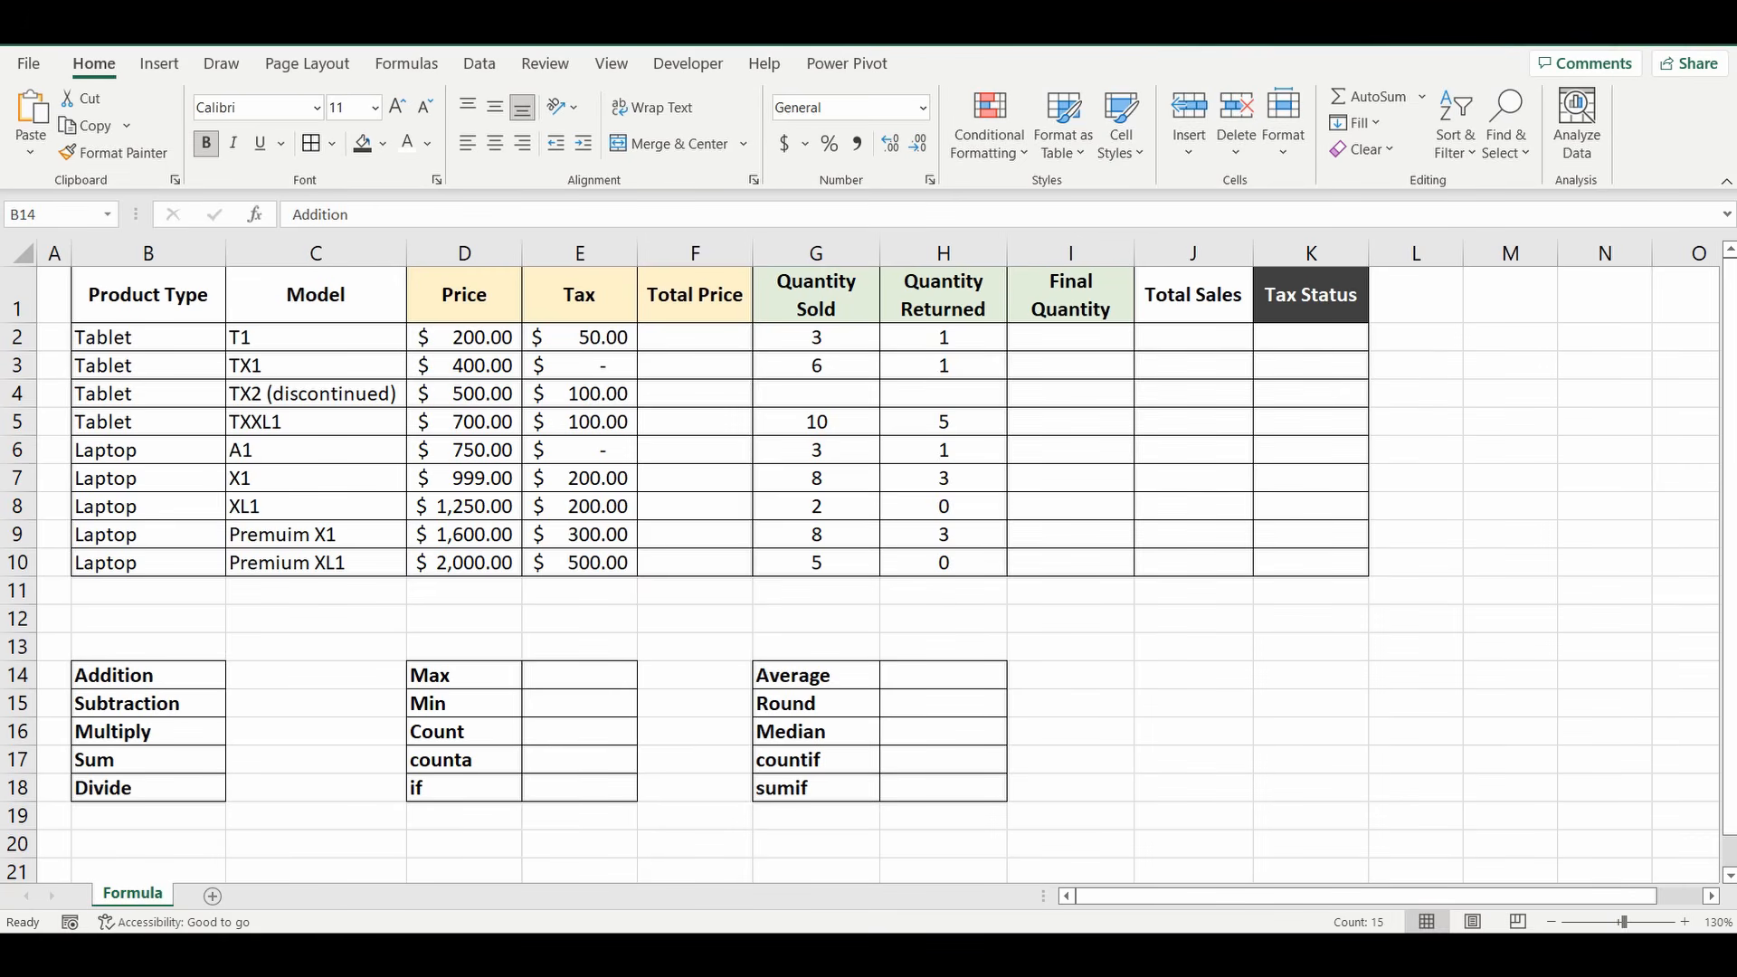
left_click(694, 337)
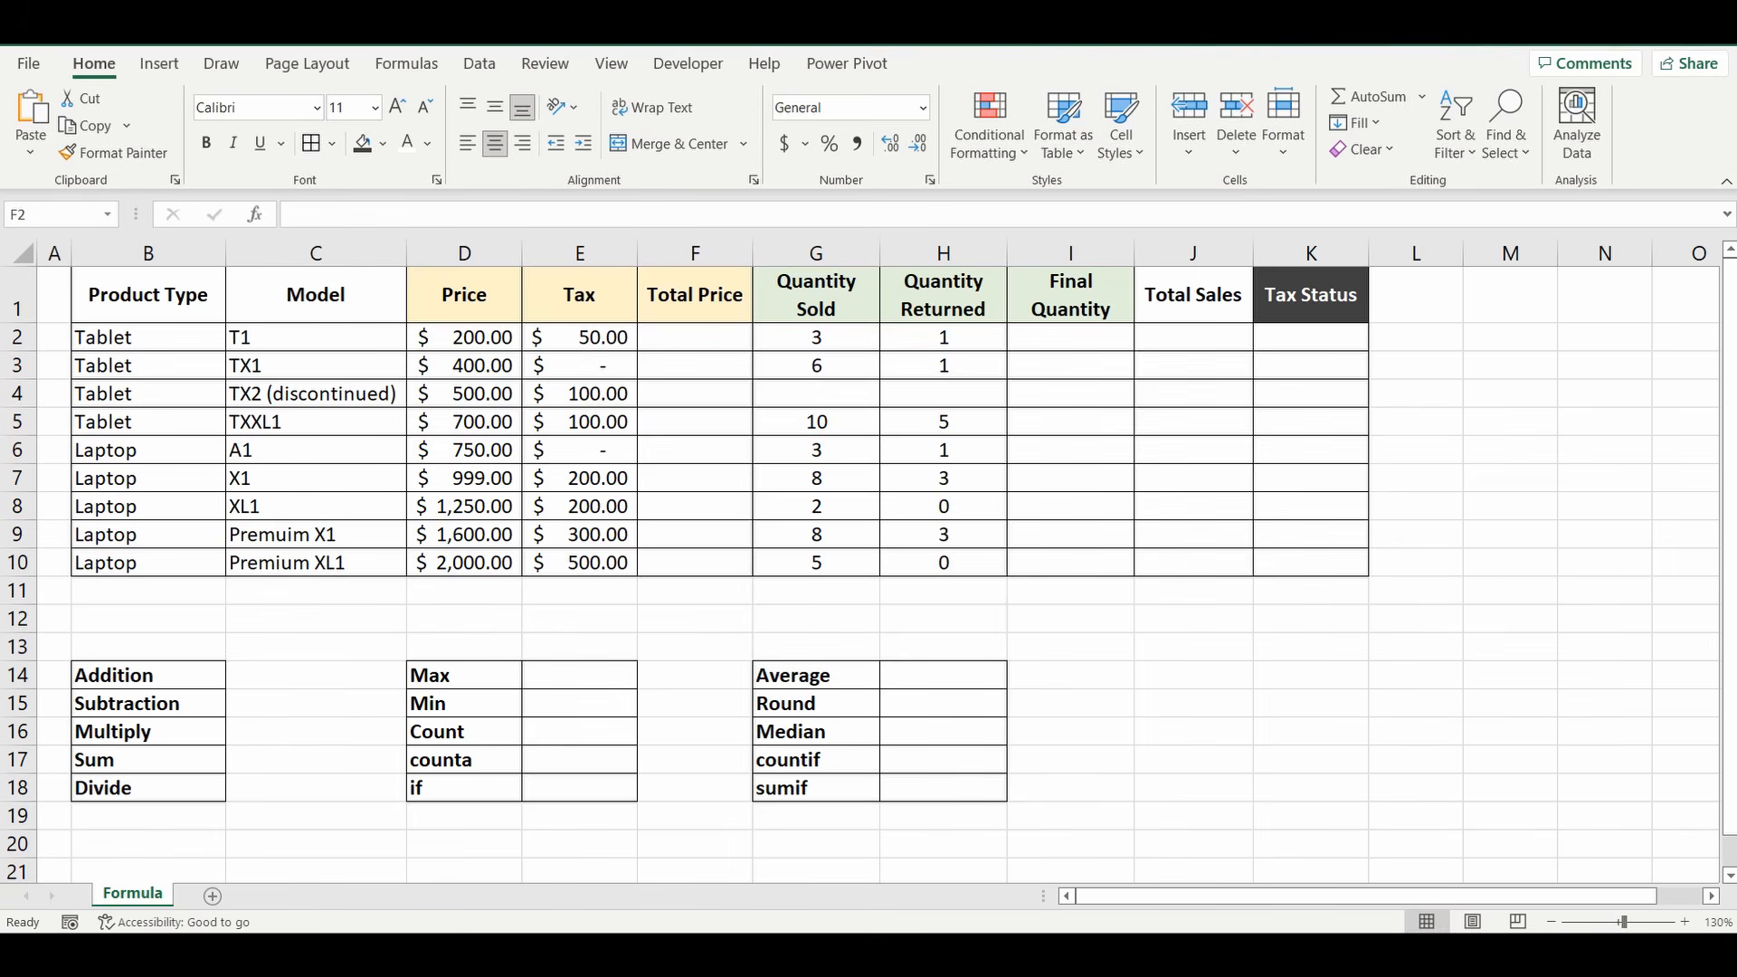
left_click(944, 535)
left_click(144, 673)
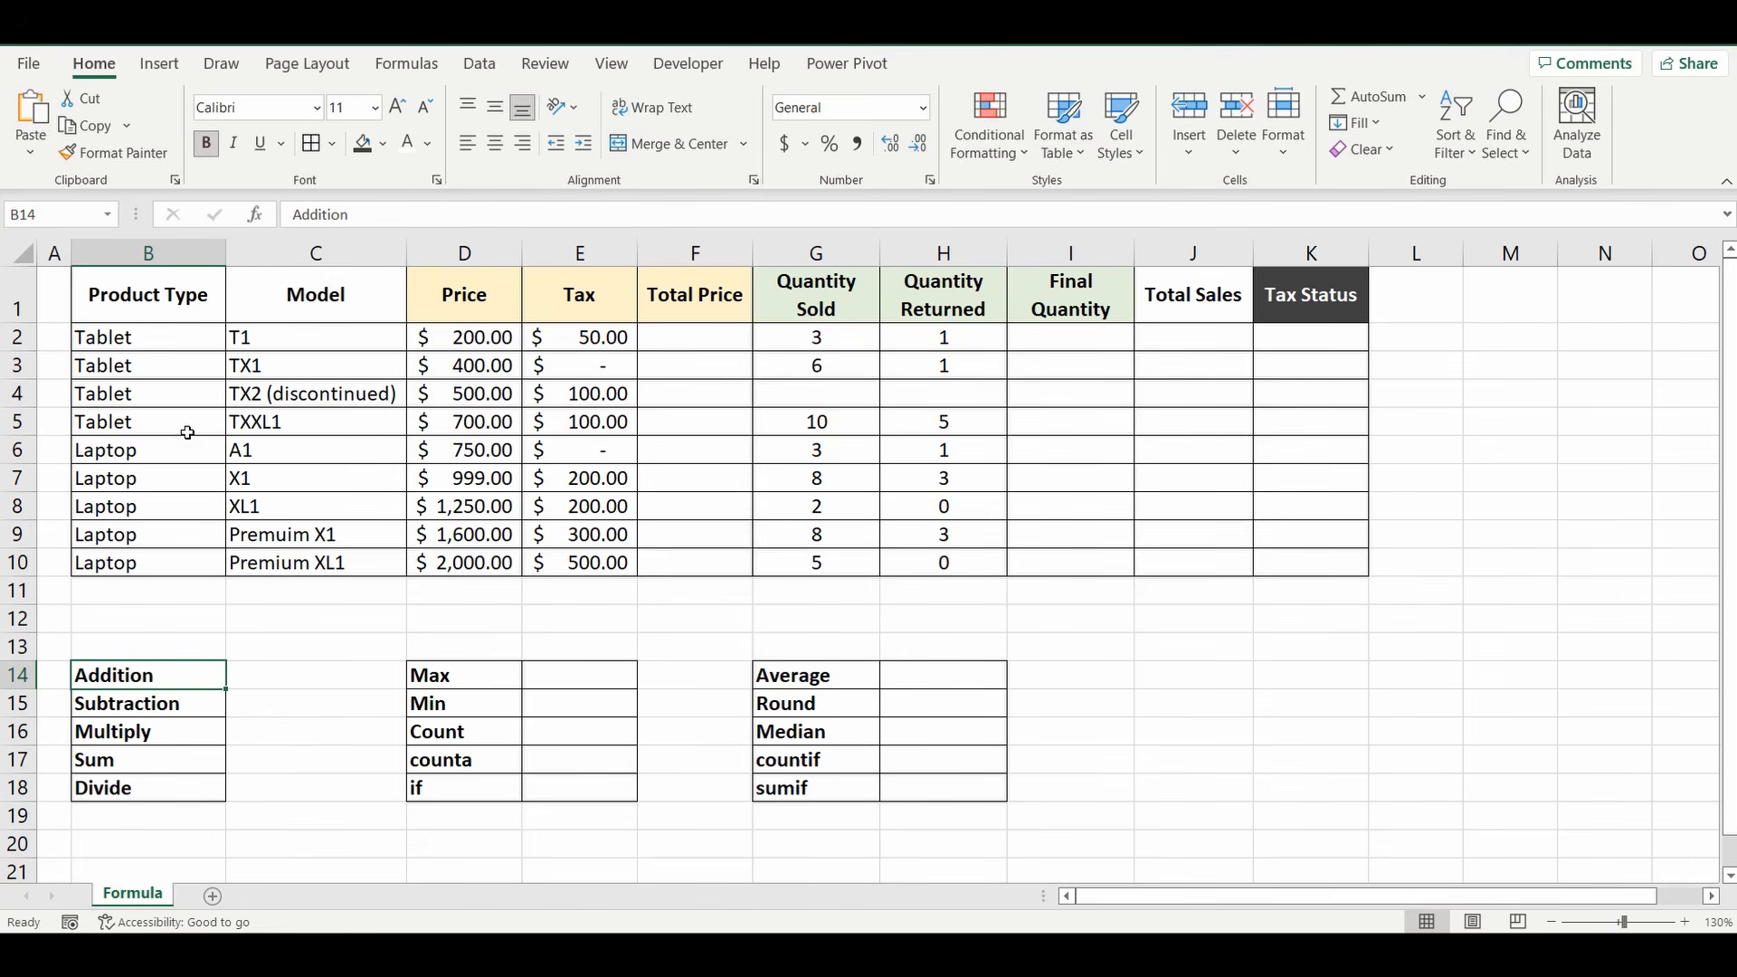
Step: Enter the addition formula =200+50 for the T1 tablet's Total Price in cell F2
left_click(481, 340)
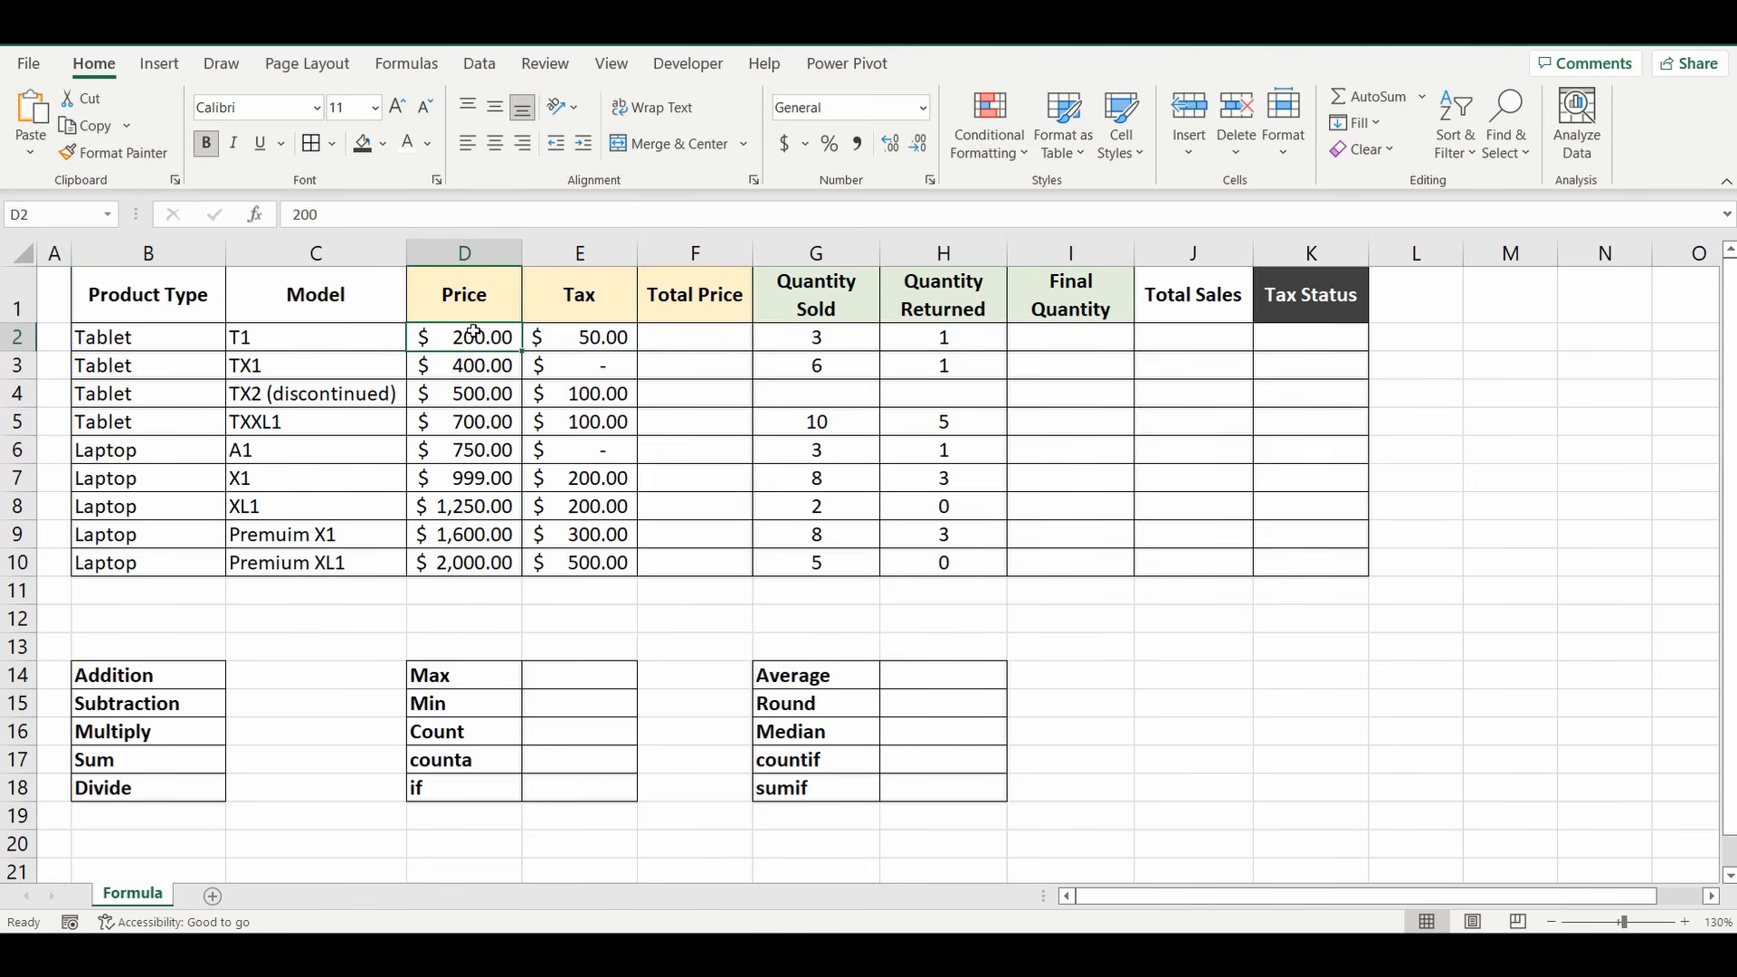
left_click(587, 338)
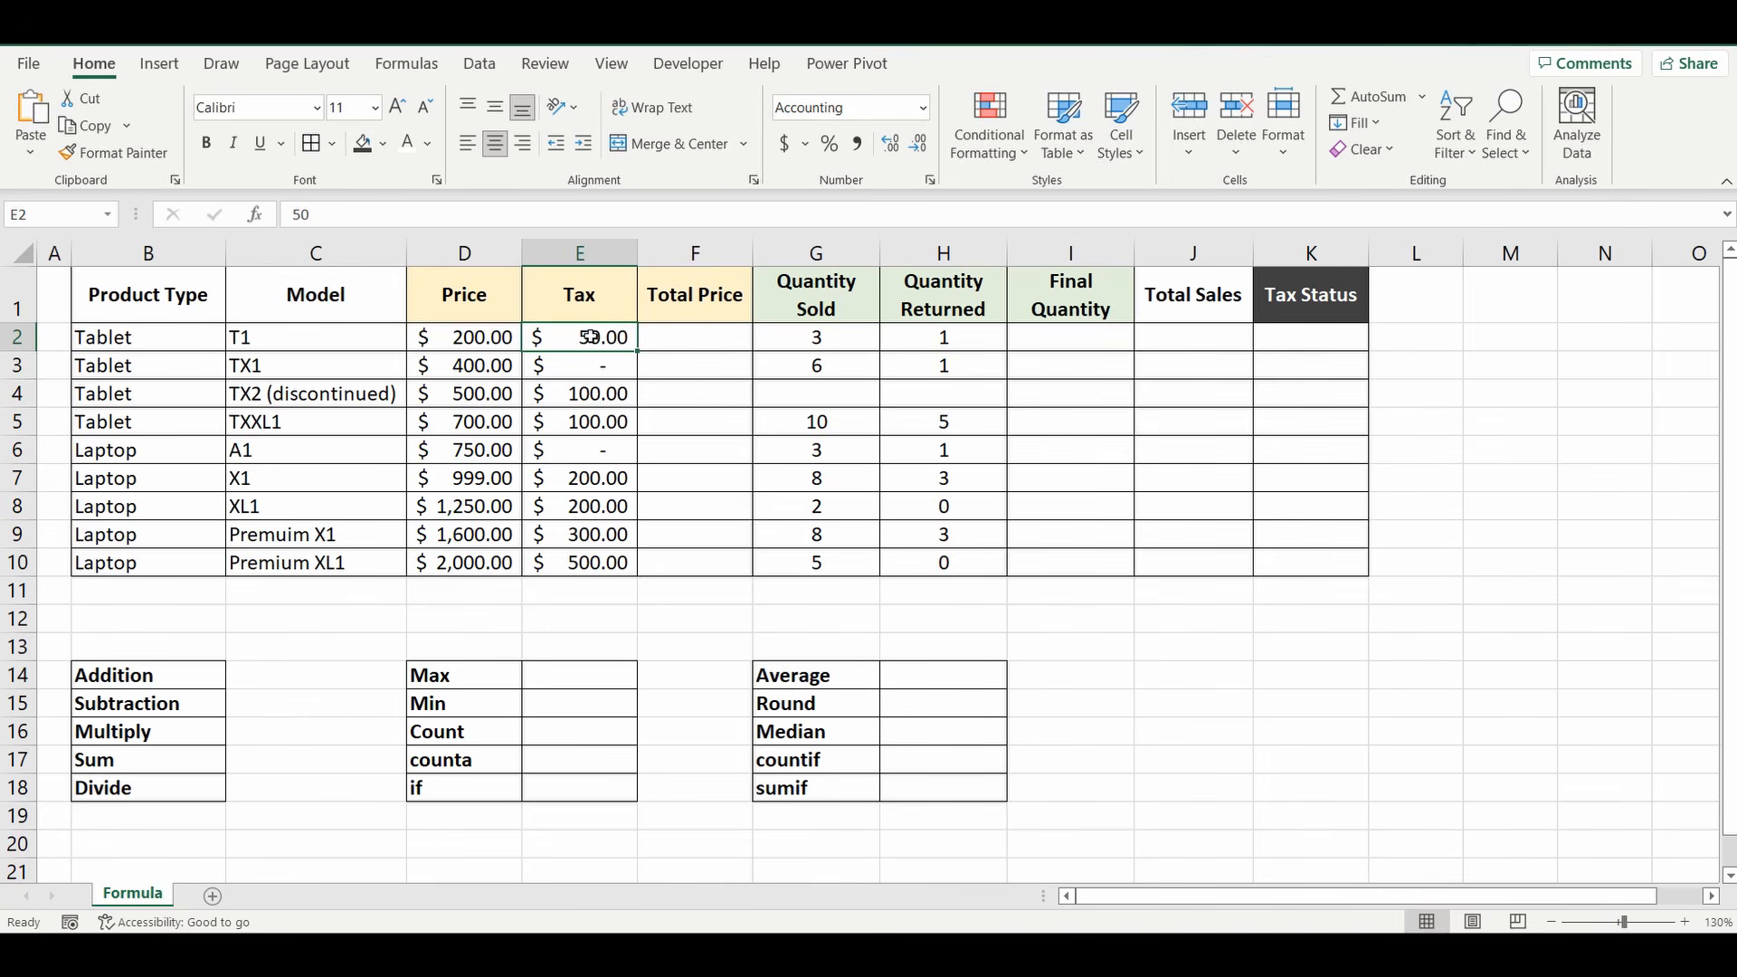
left_click(715, 349)
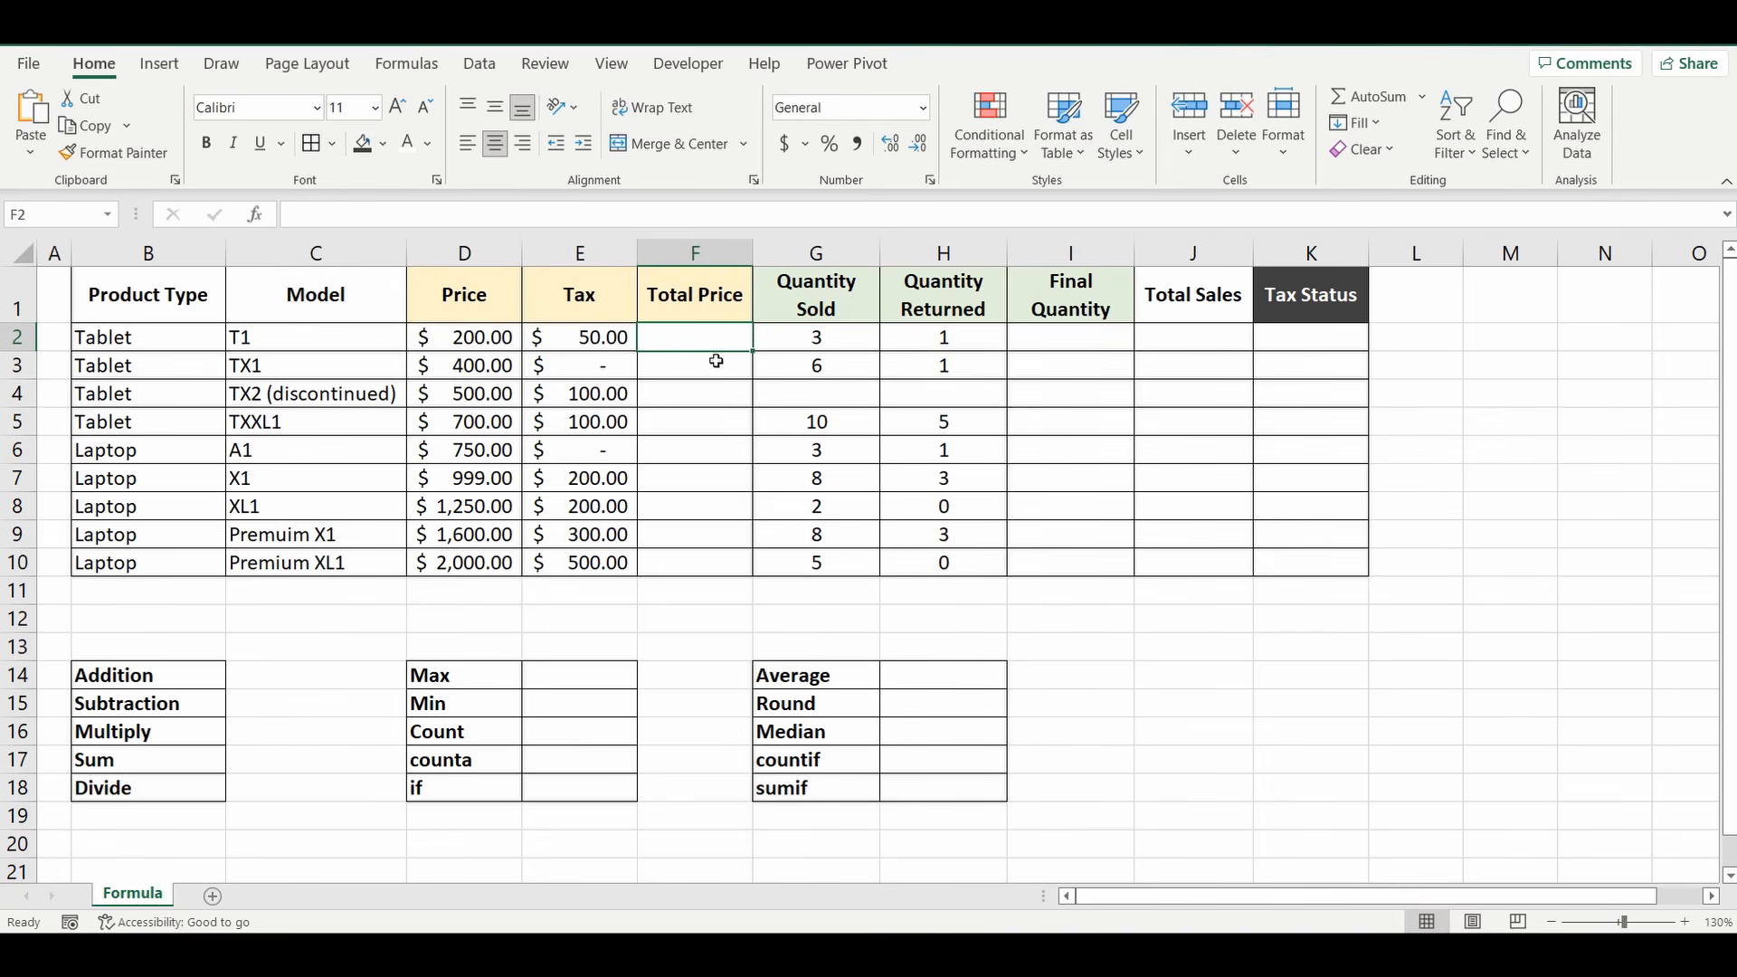
type("=")
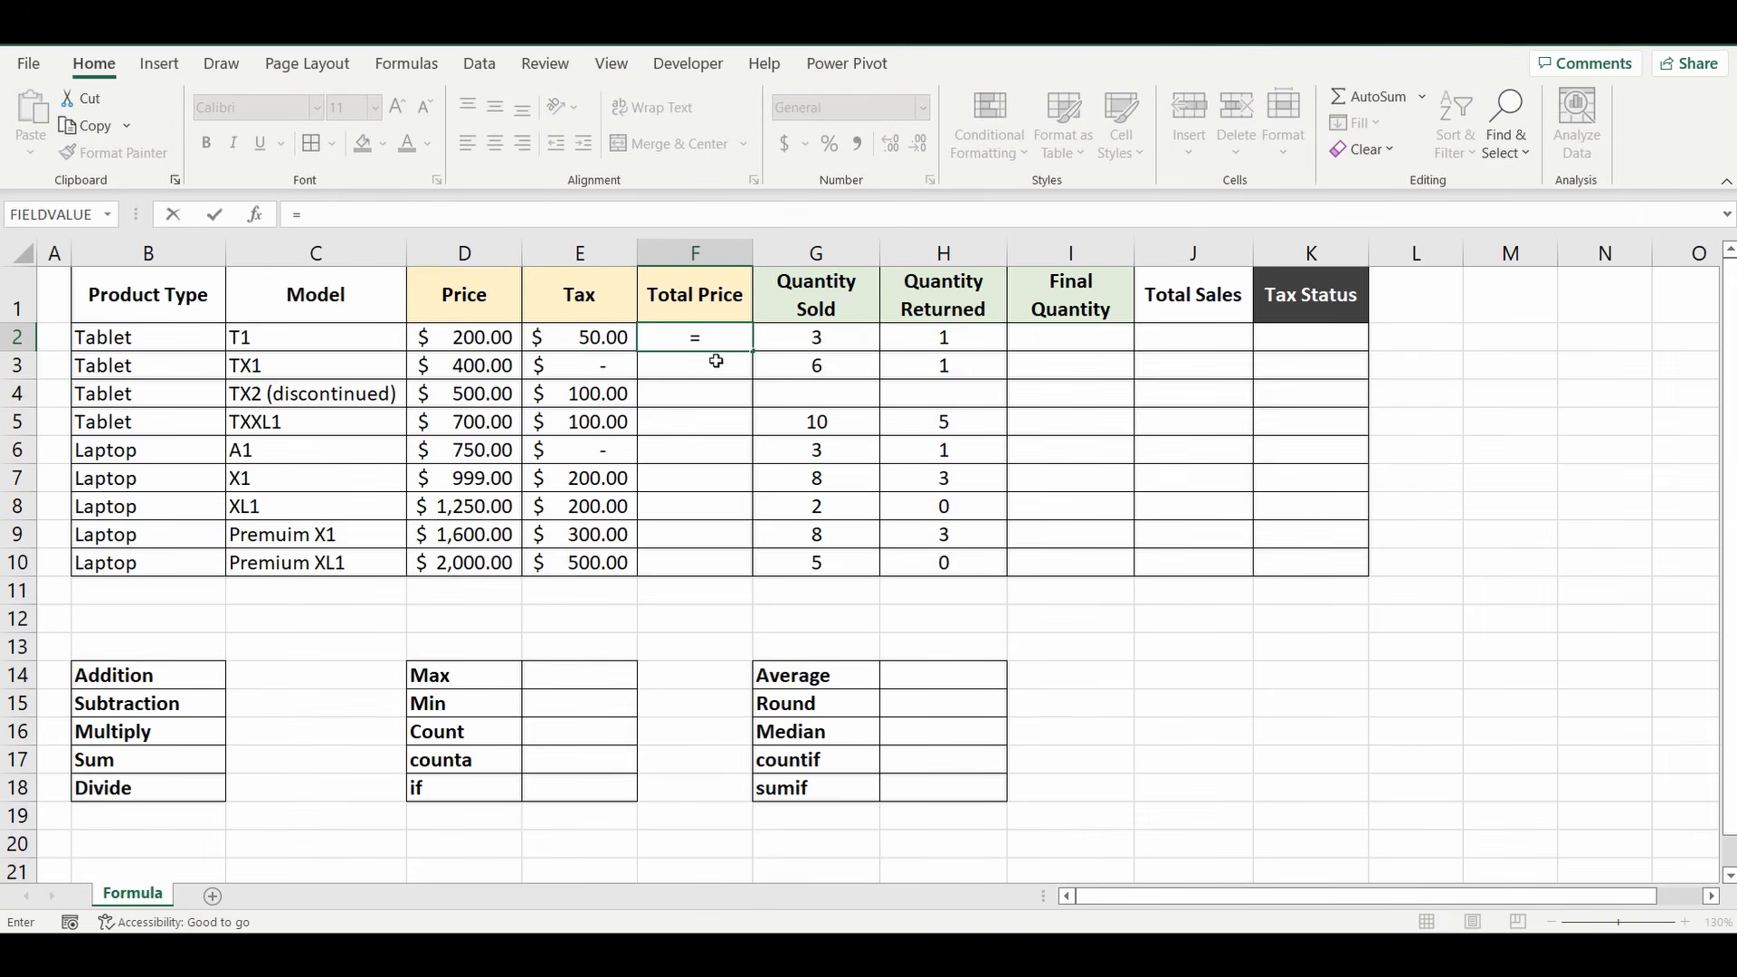
type("200+50")
key("Return")
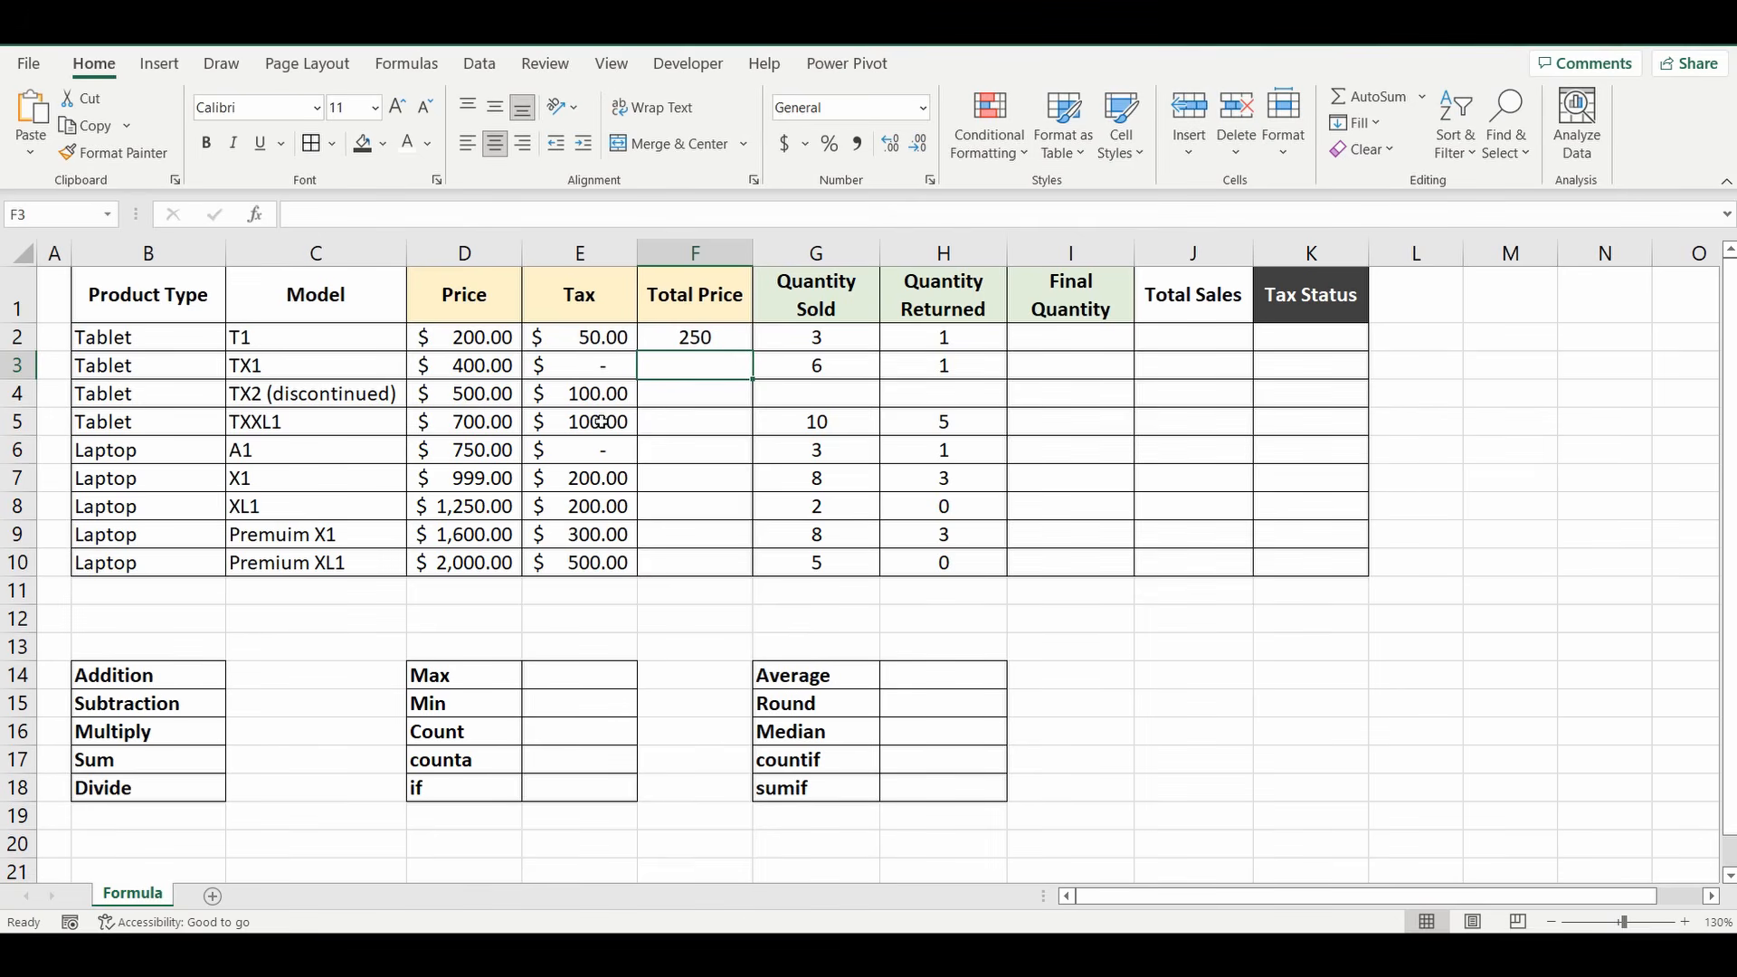
Step: Replace the Total Price formula in F2 with =D2+E2 so it adds the Price and Tax cells
left_click(672, 342)
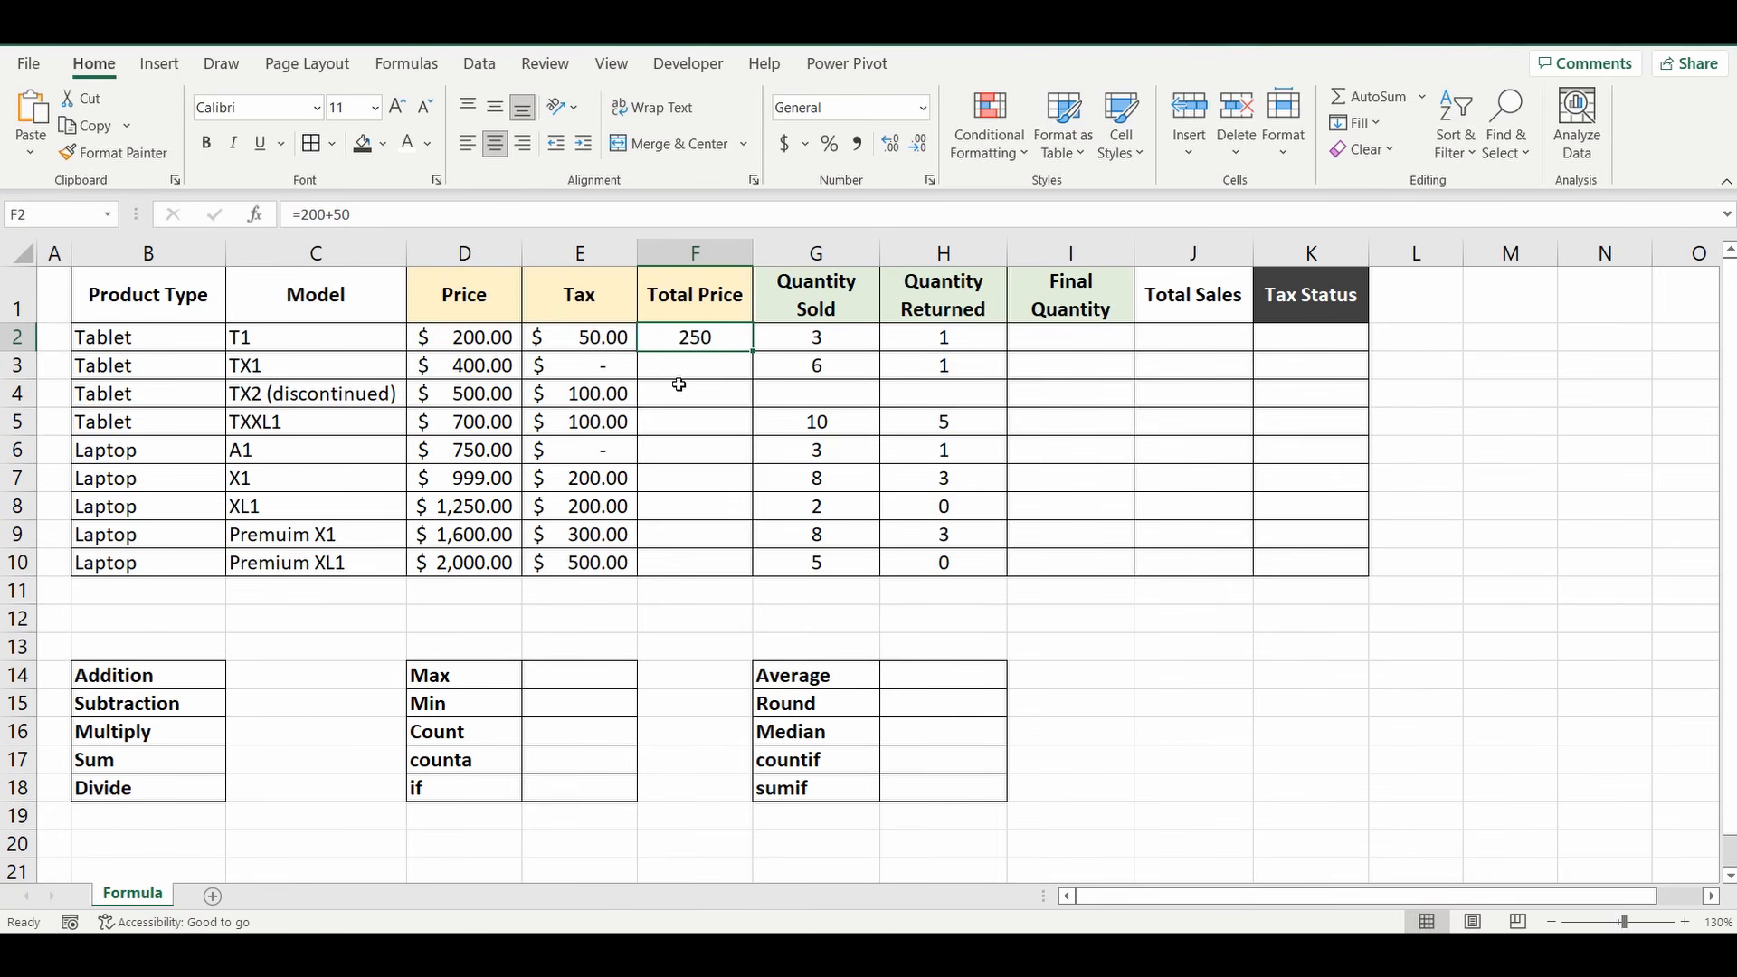
type("=")
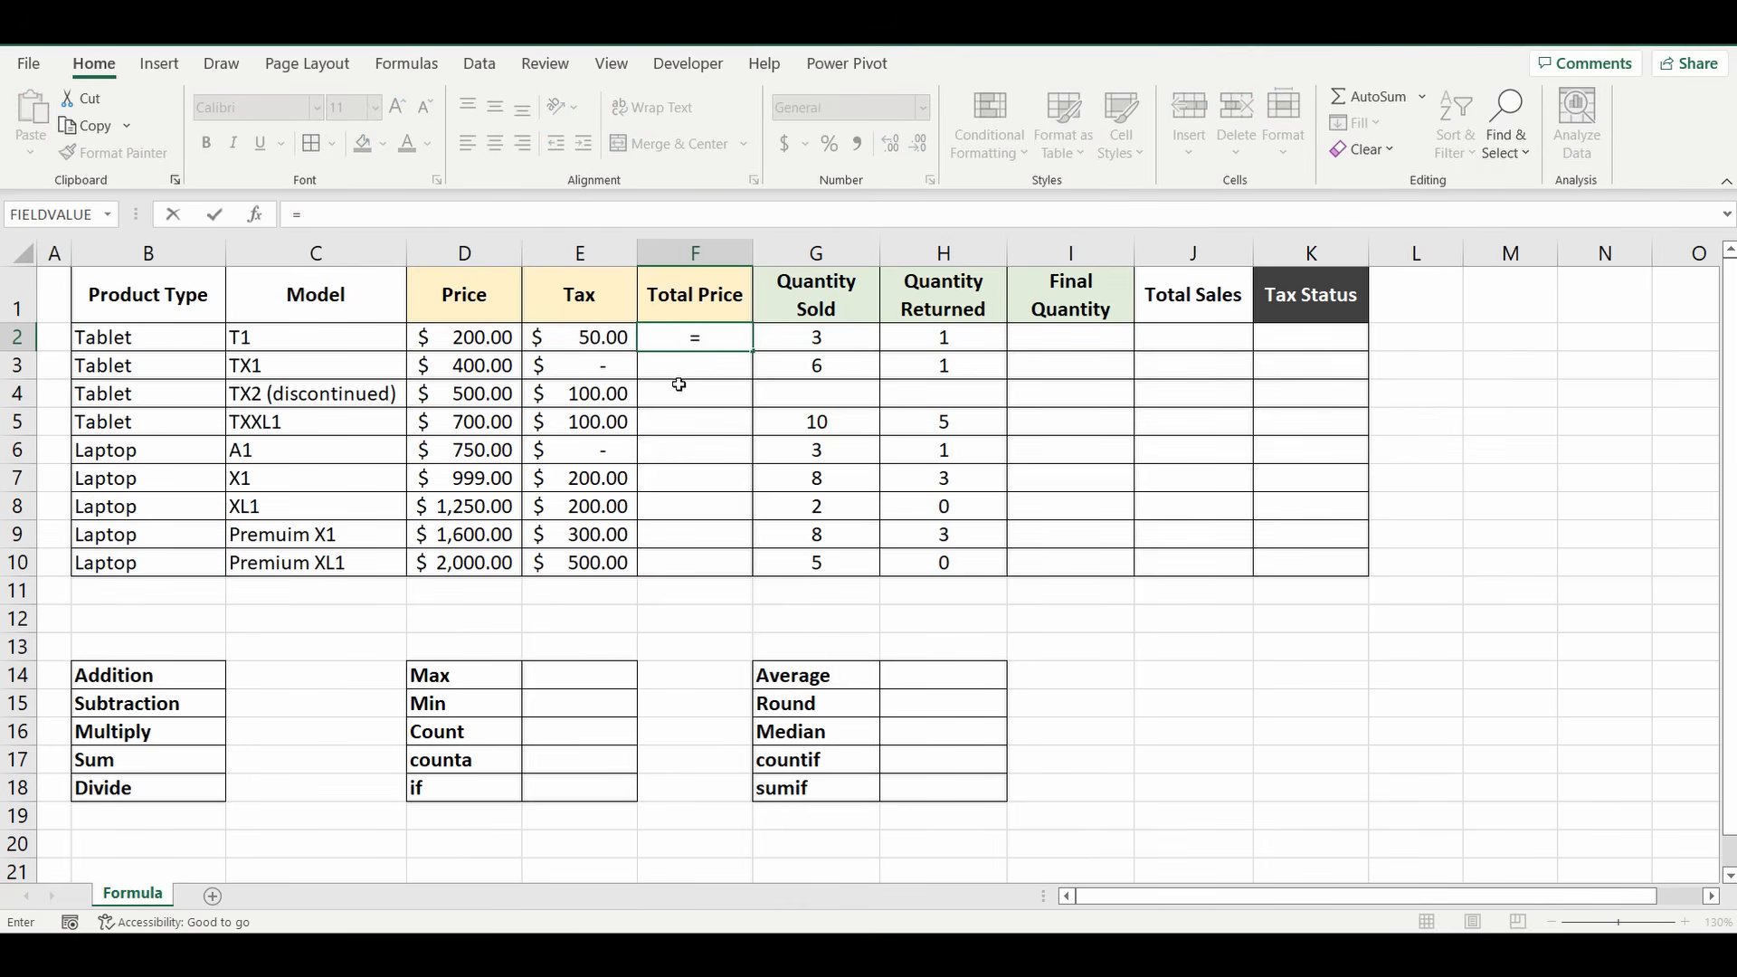
left_click(468, 337)
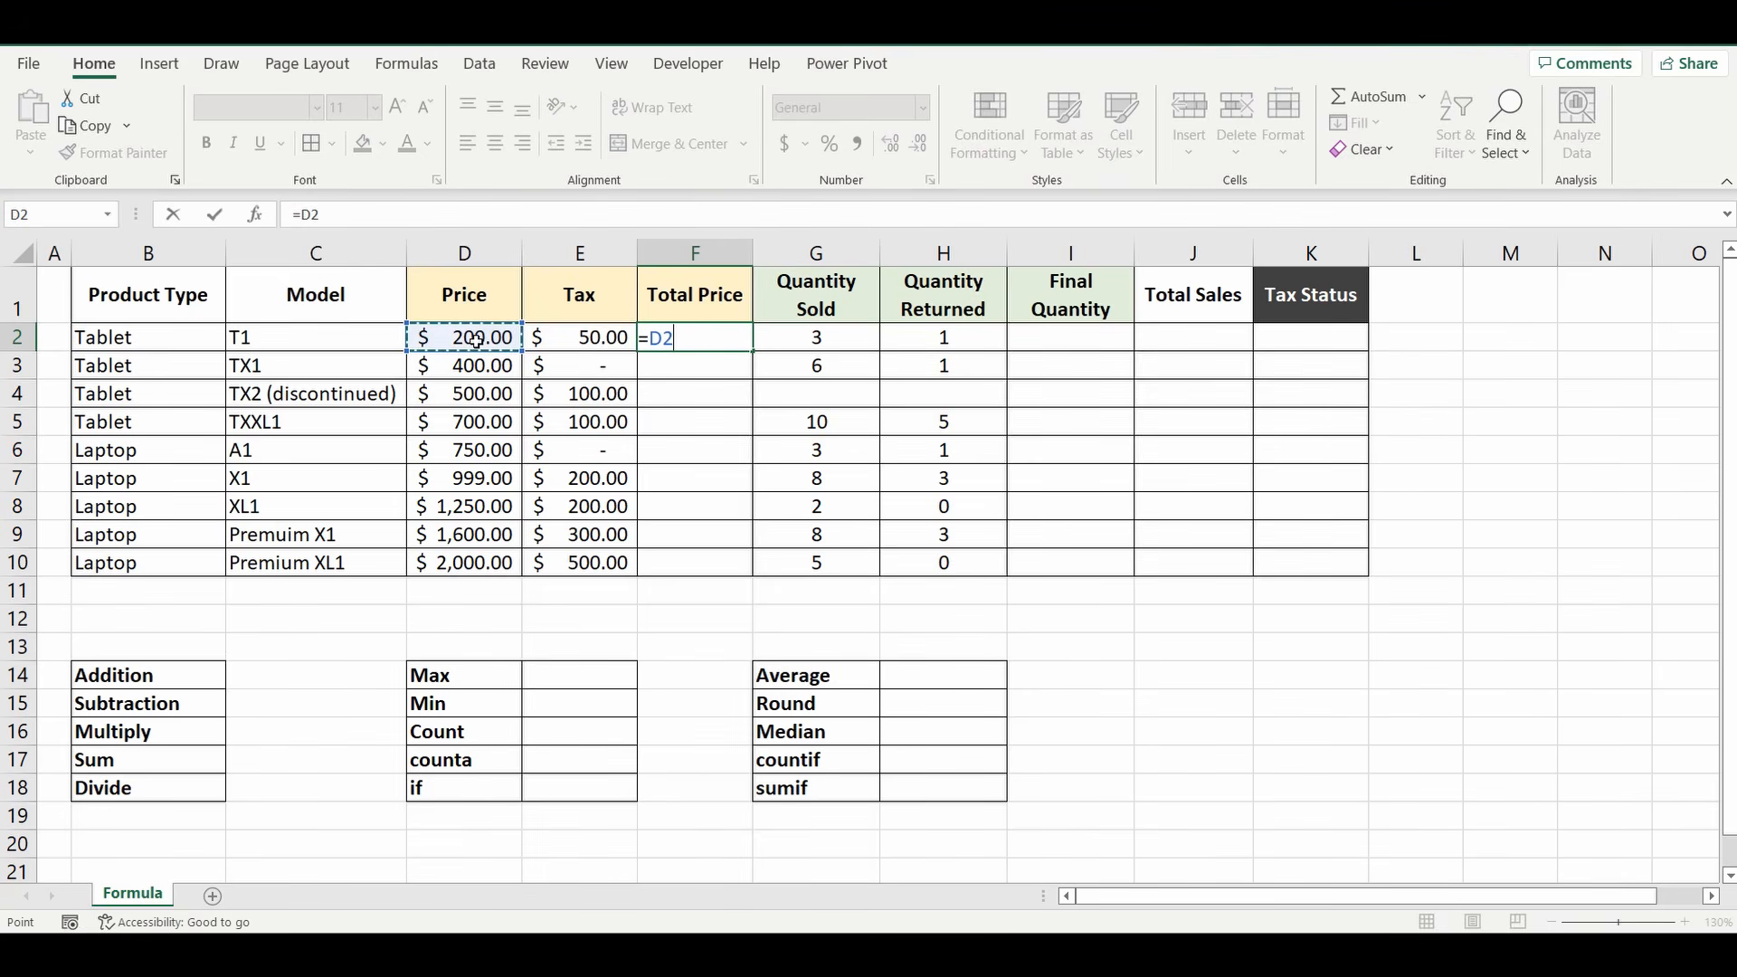
type("+")
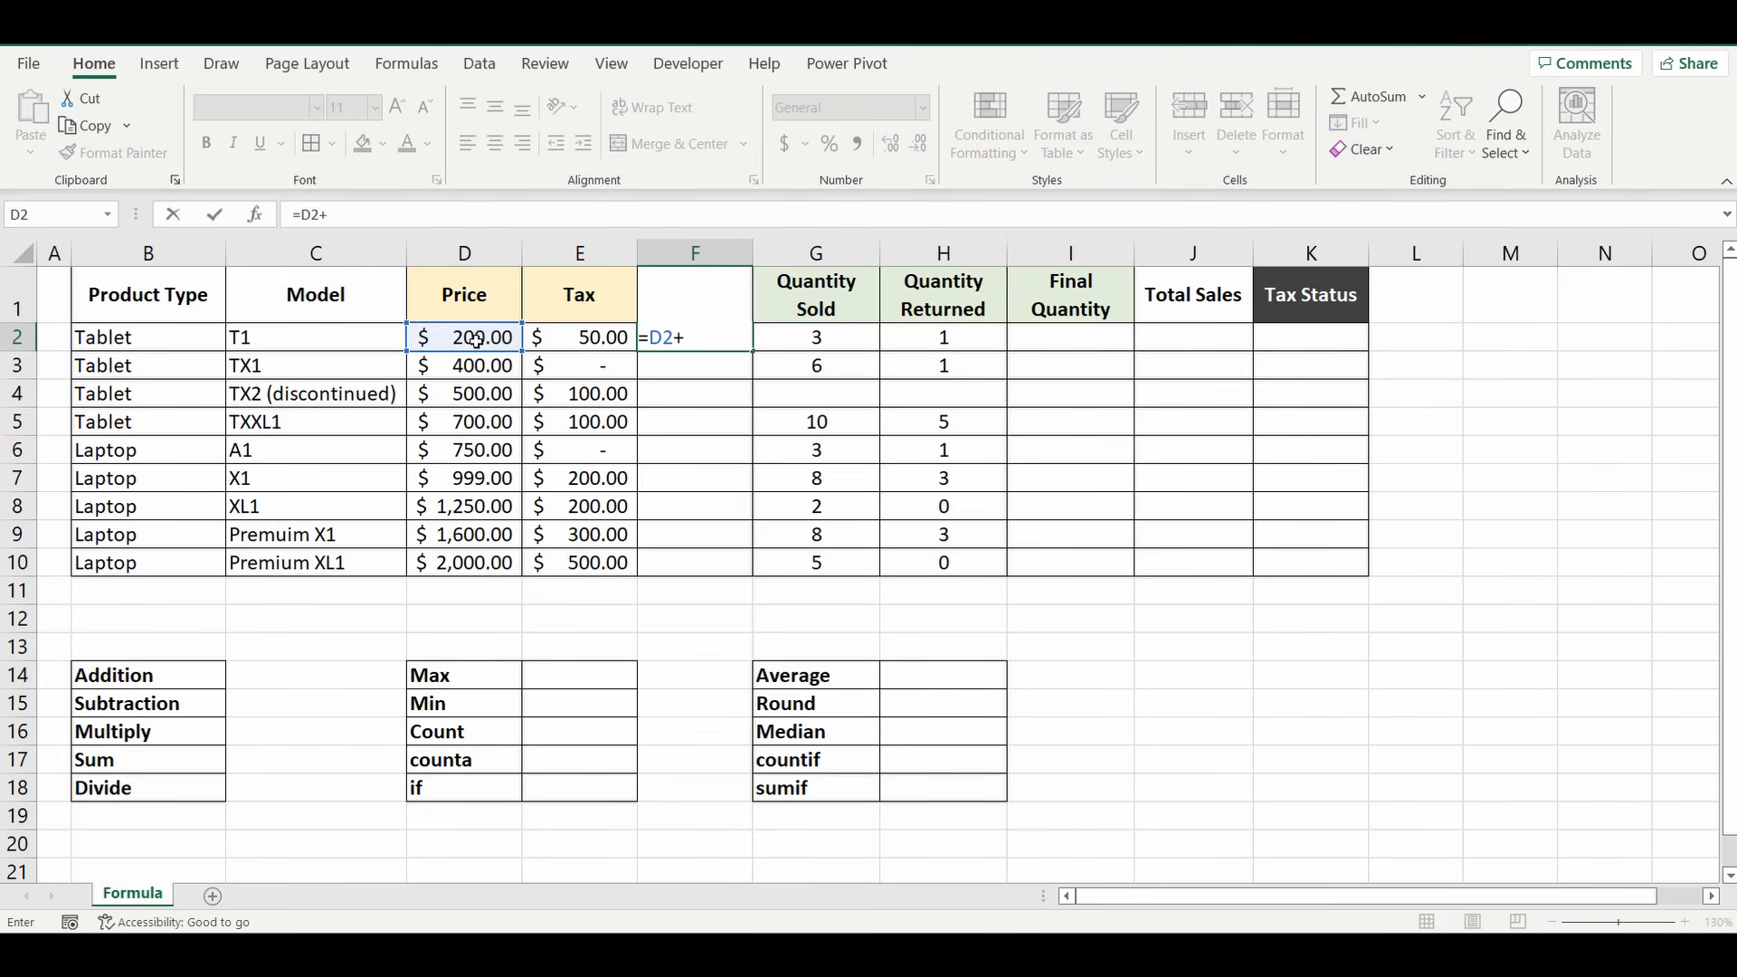
left_click(581, 336)
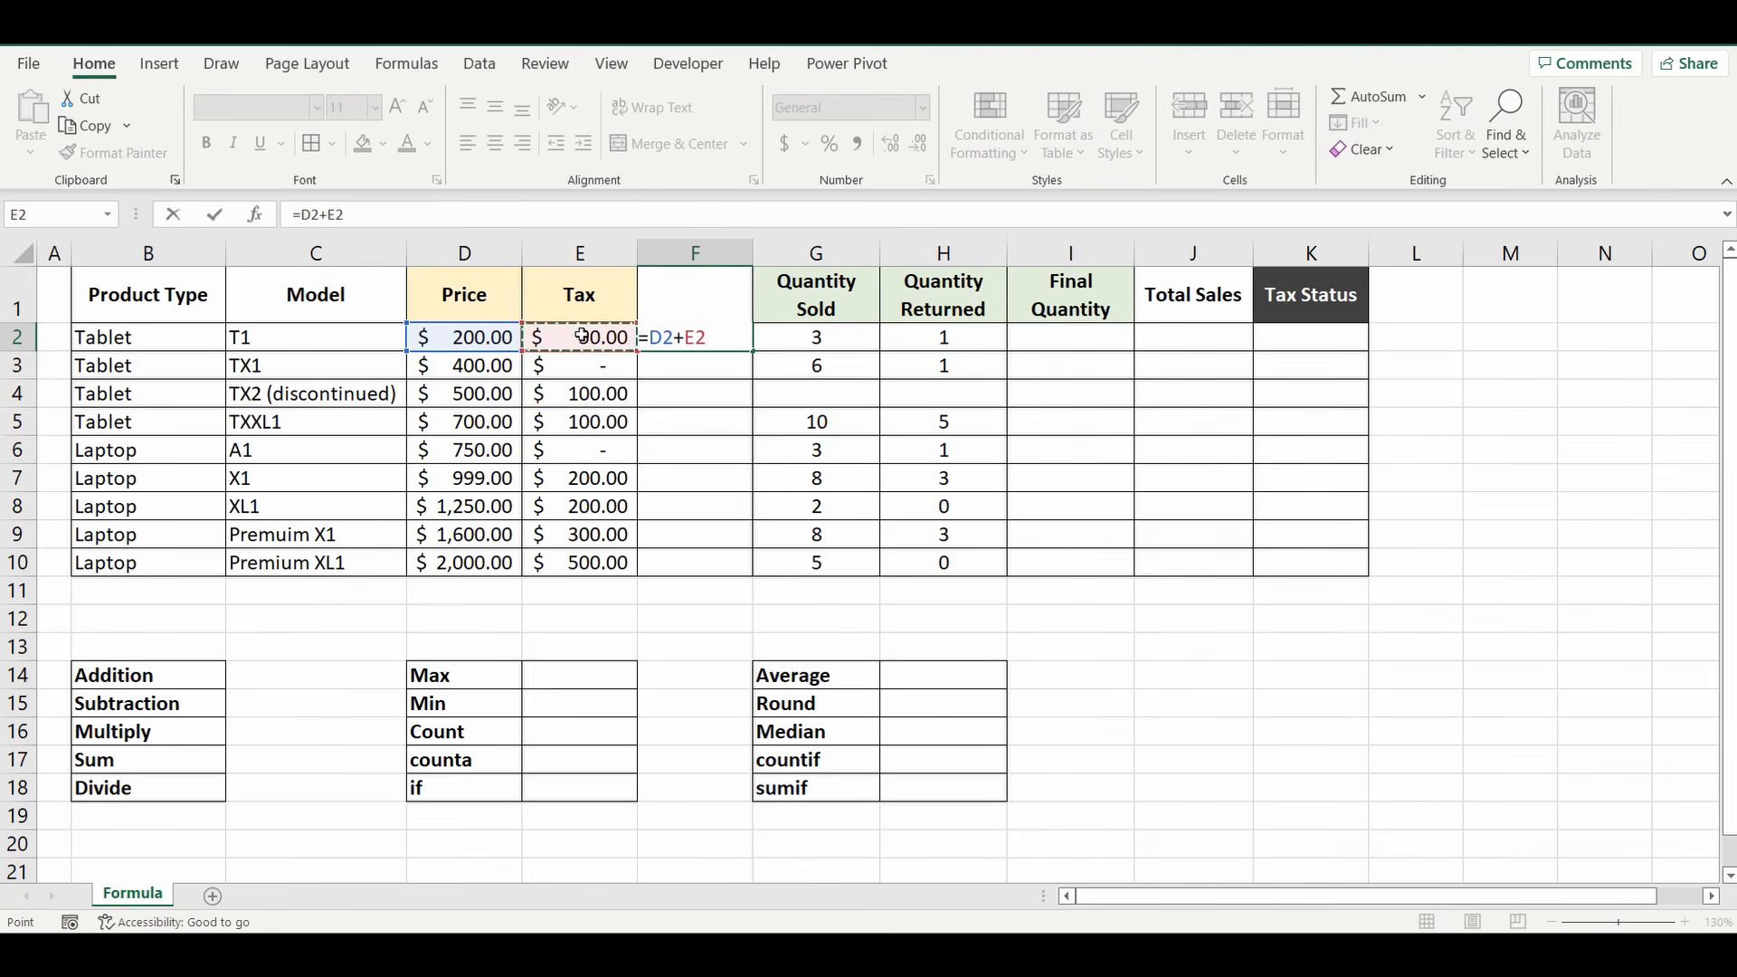
key("Return")
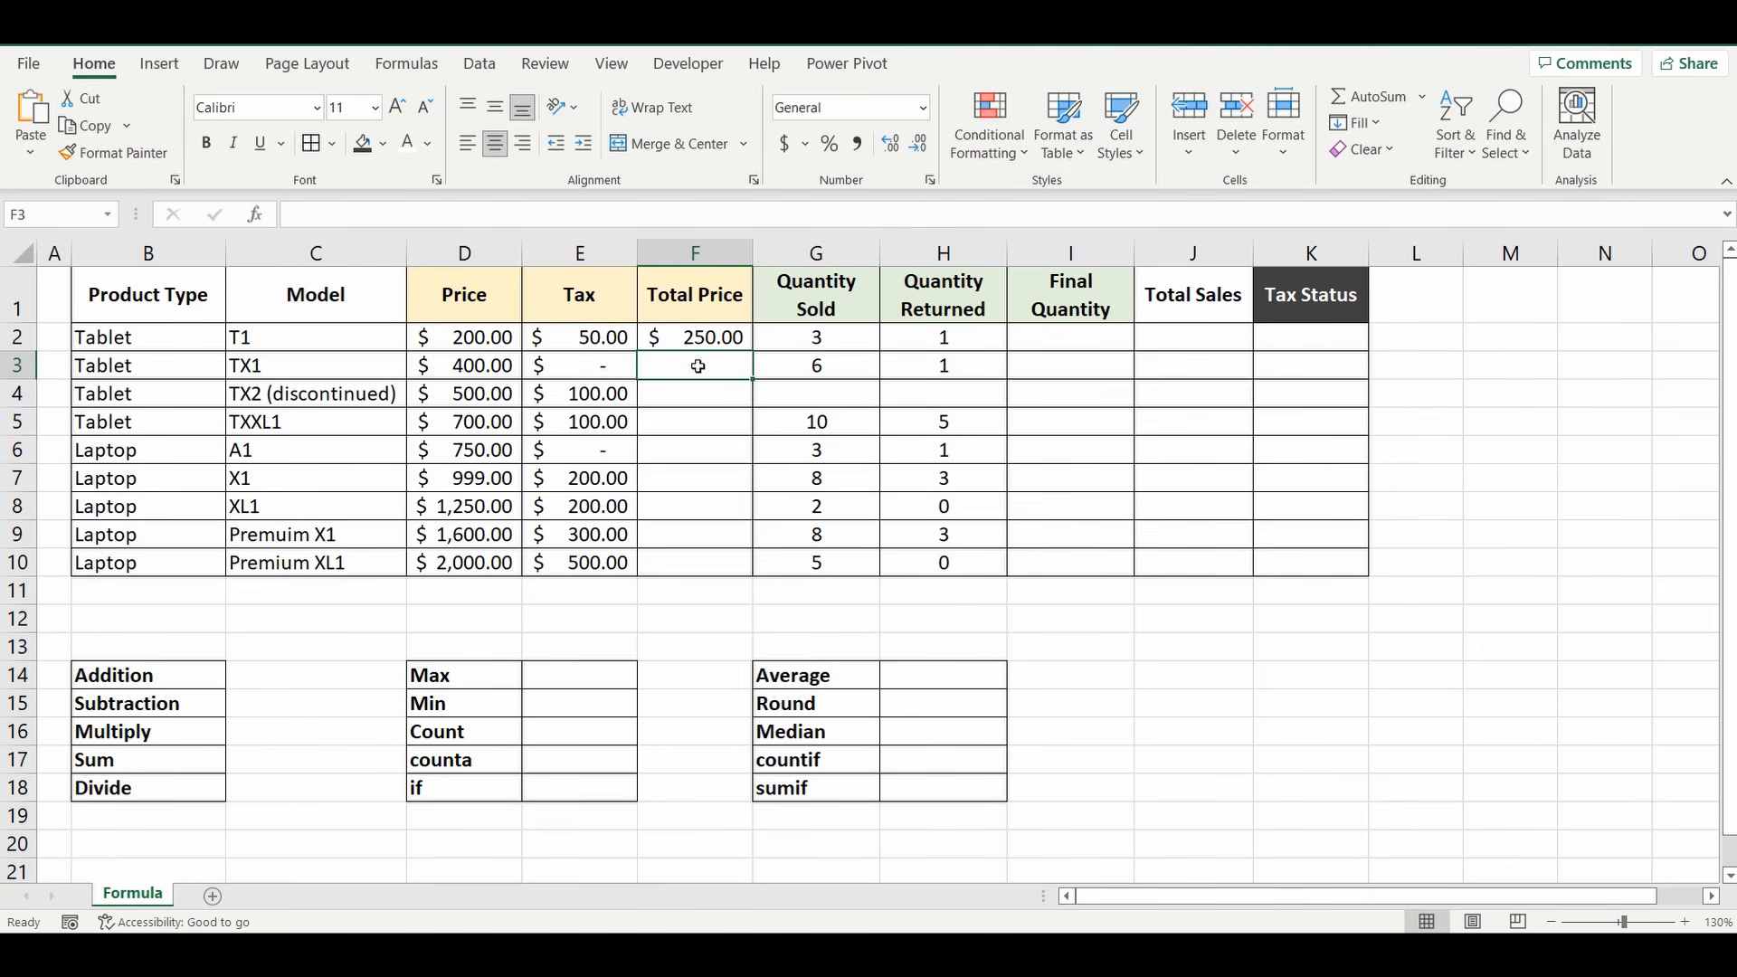
Step: Copy the Total Price formula from F2 down through F10 and check the formulas in F2 and F3
left_click(698, 338)
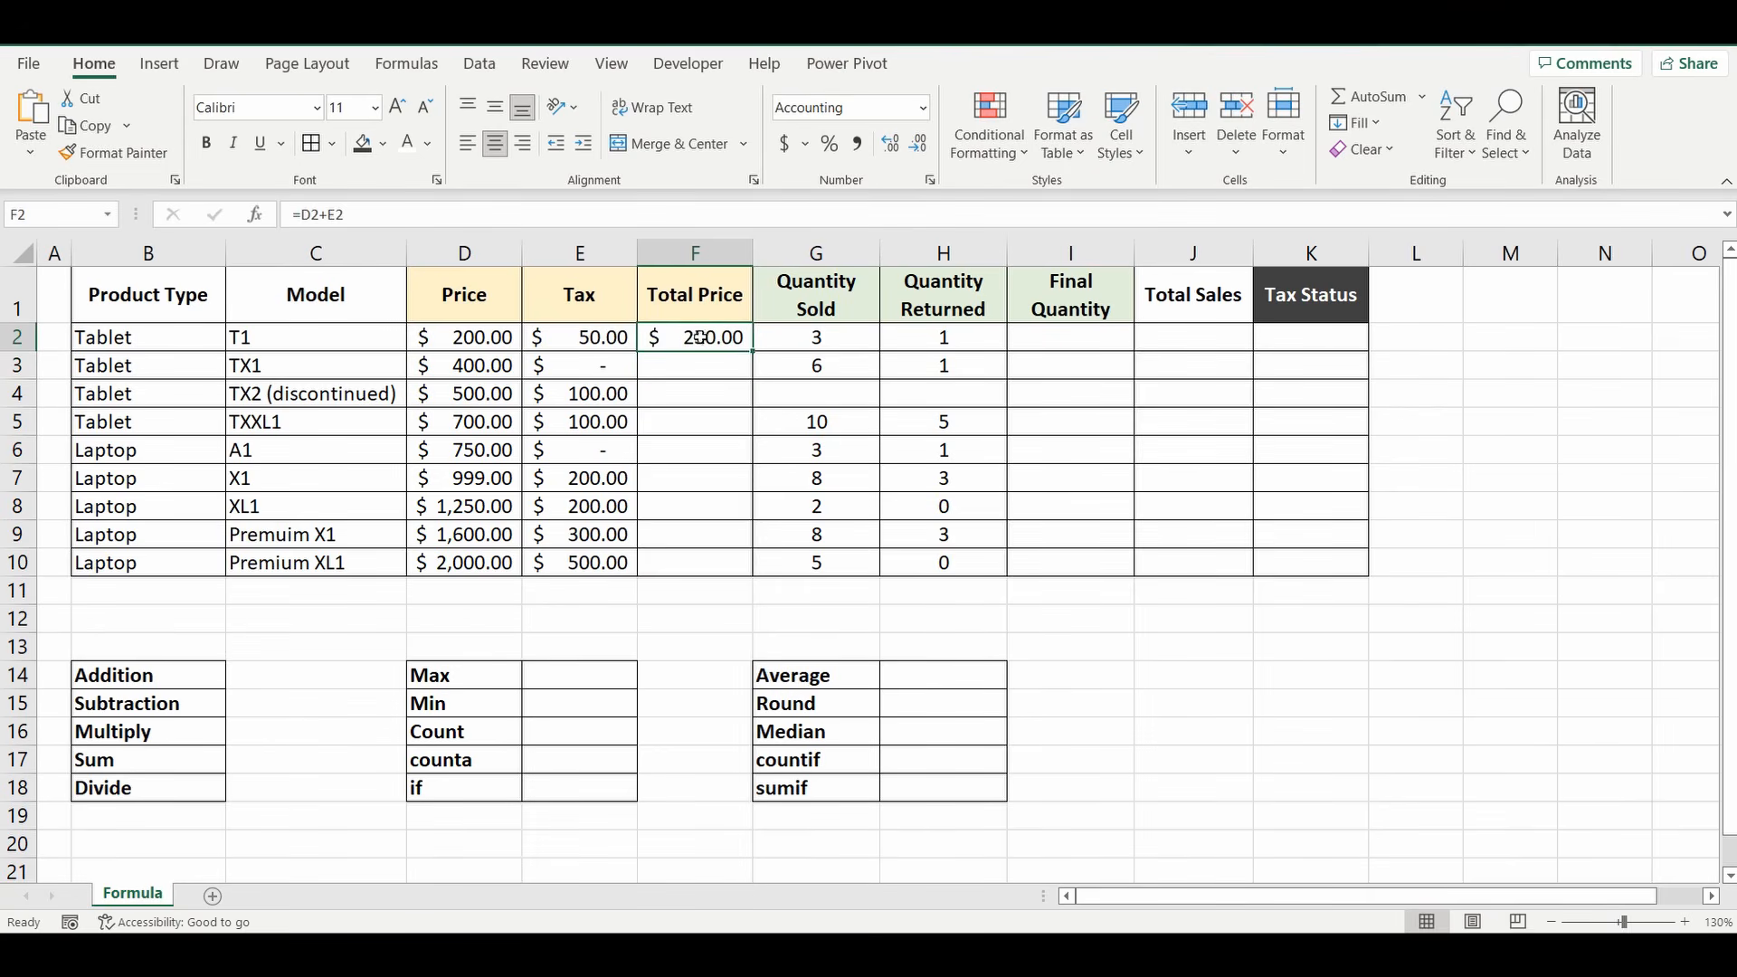
left_click_drag(752, 352, 765, 589)
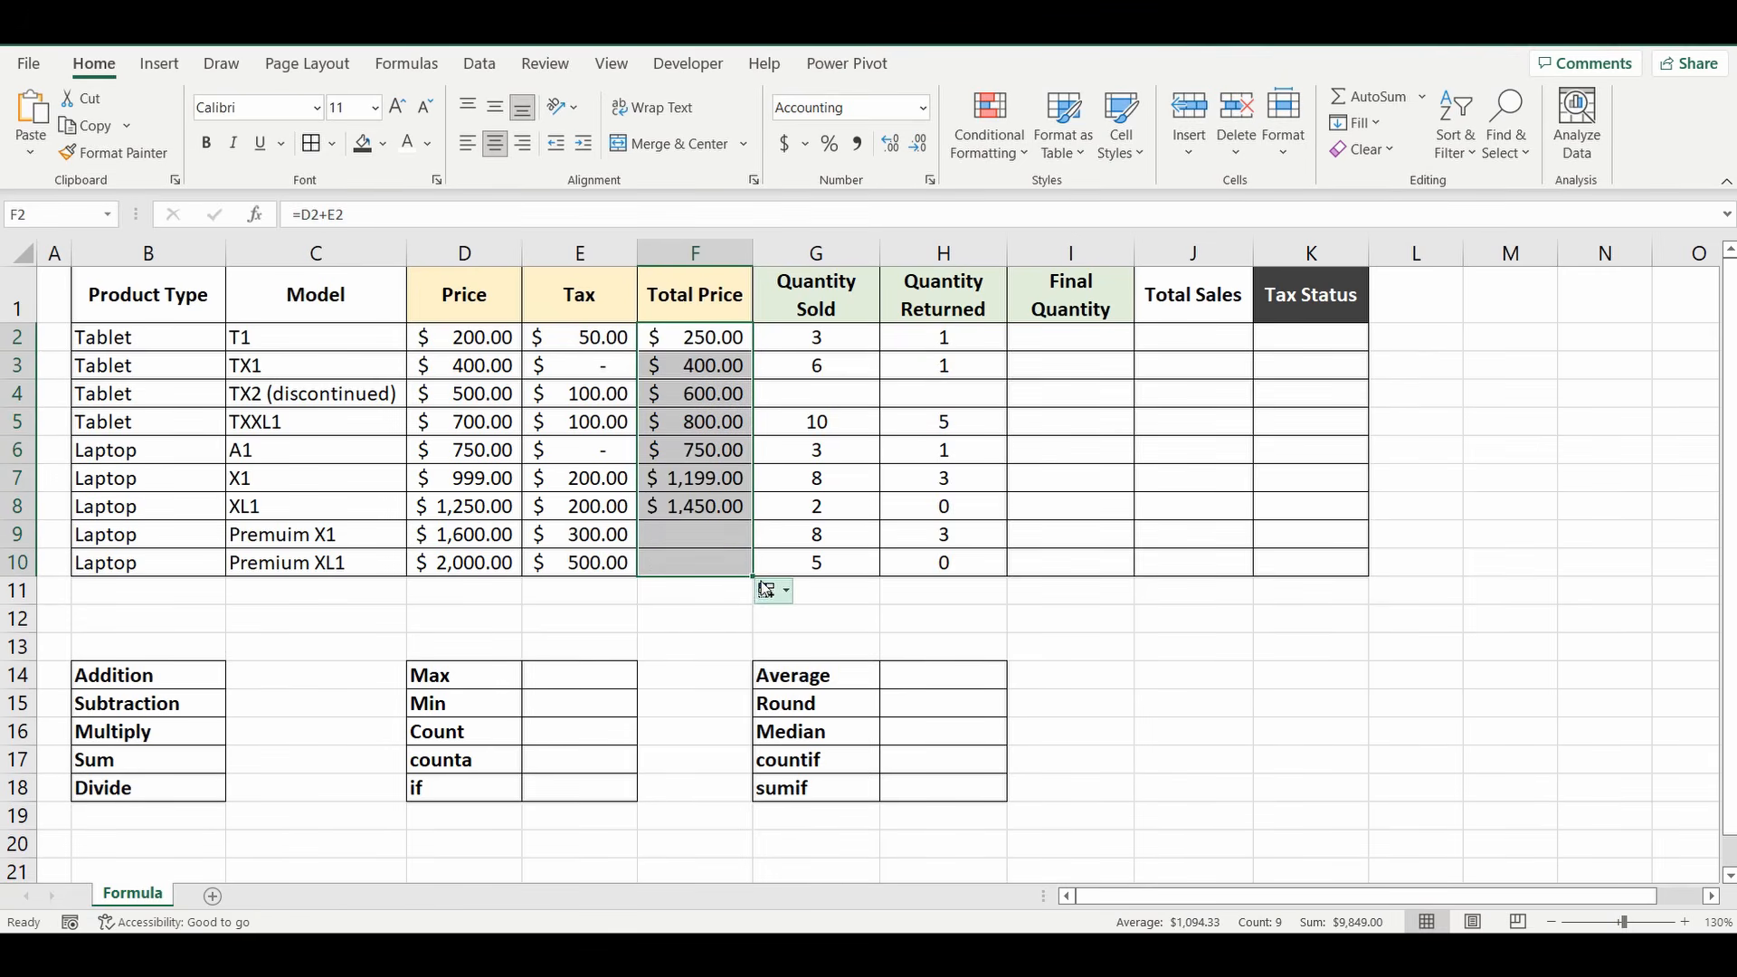
left_click(679, 341)
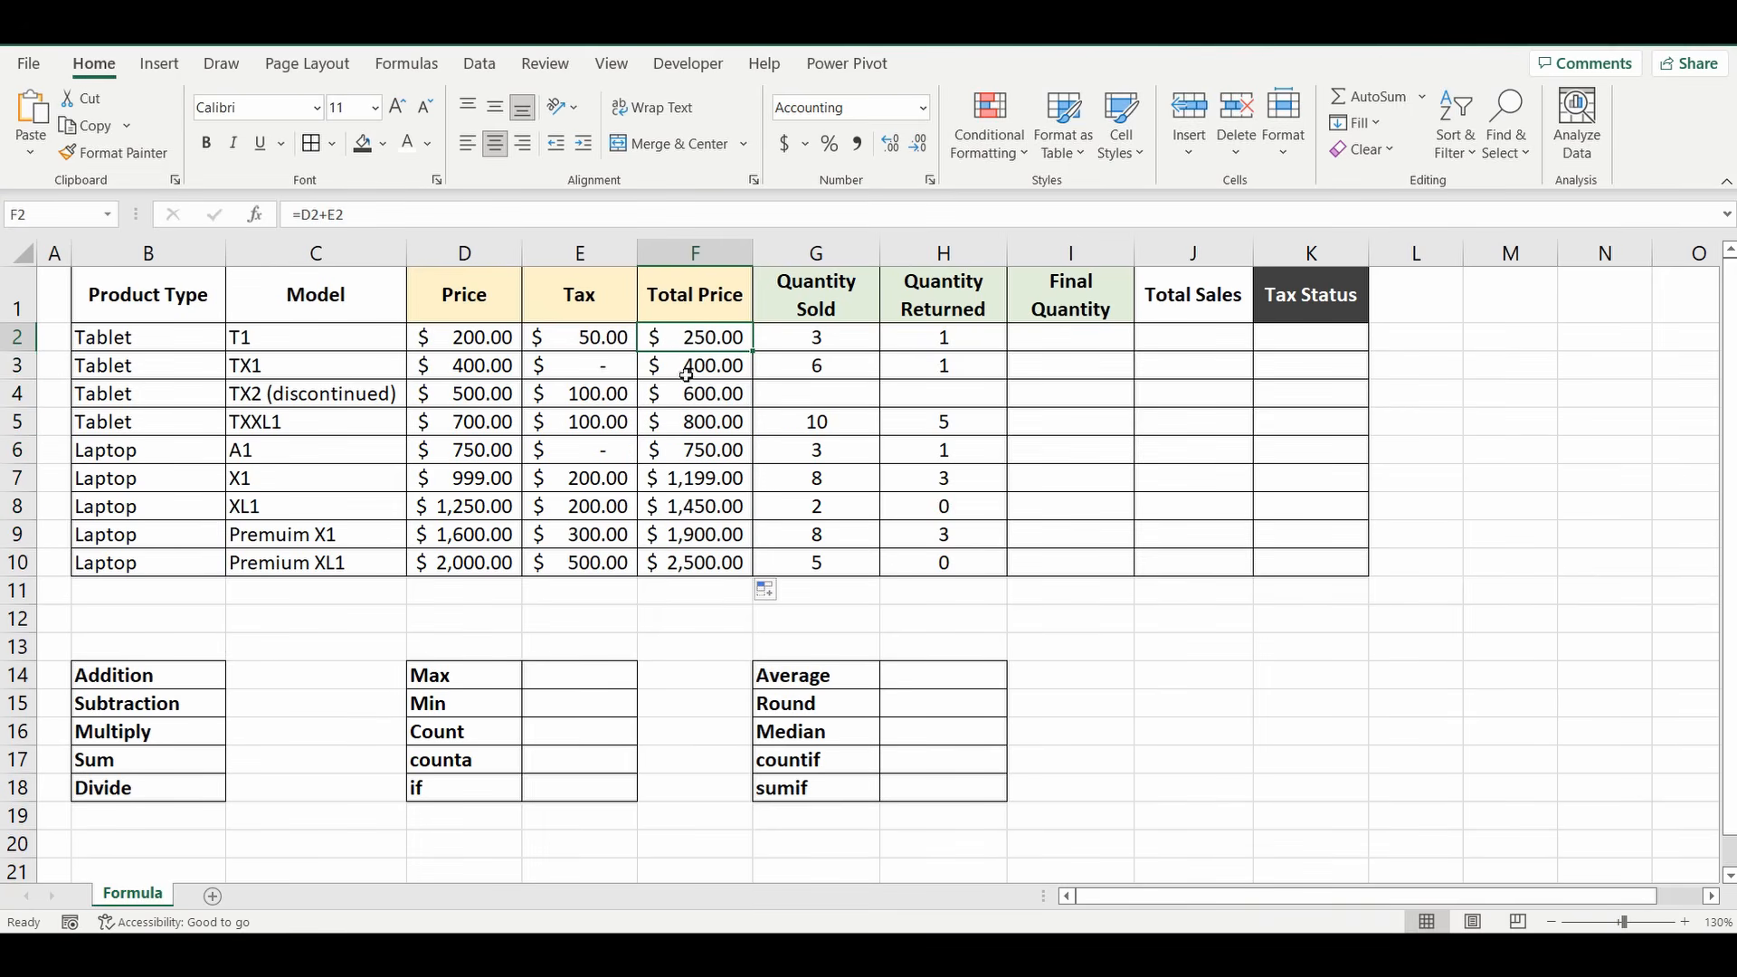
left_click(695, 369)
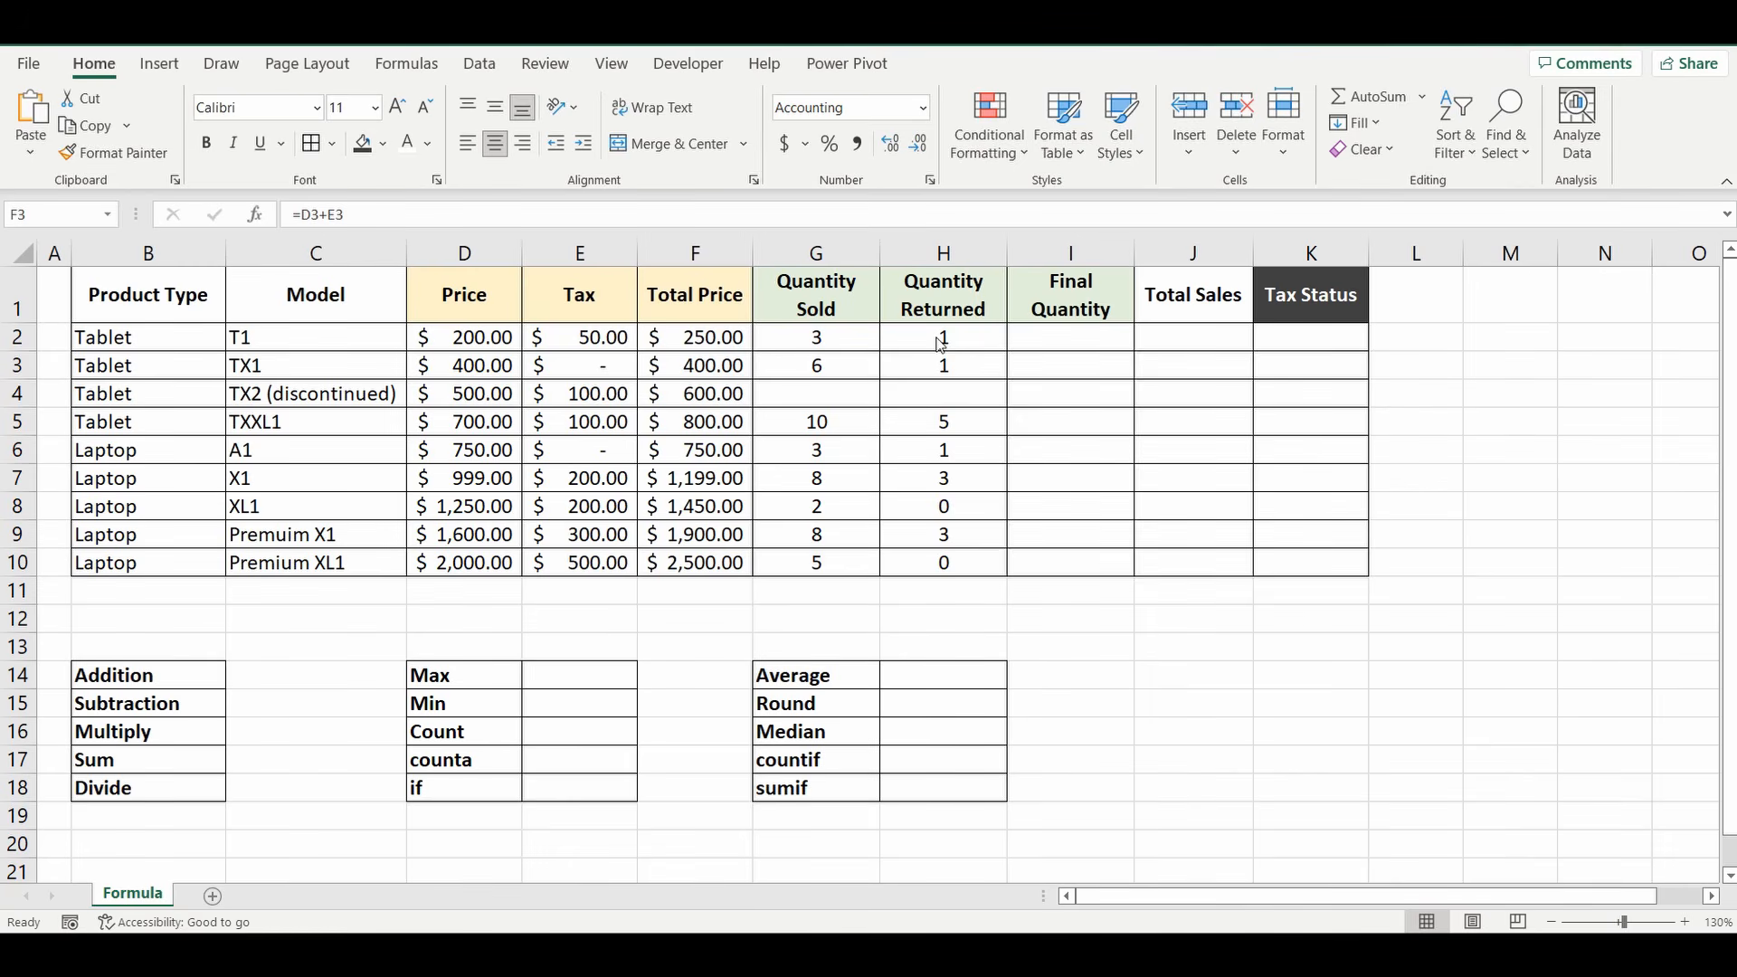
Step: Calculate Final Quantity in I2 with =G2-H2 and copy the formula down through I10
left_click(1050, 337)
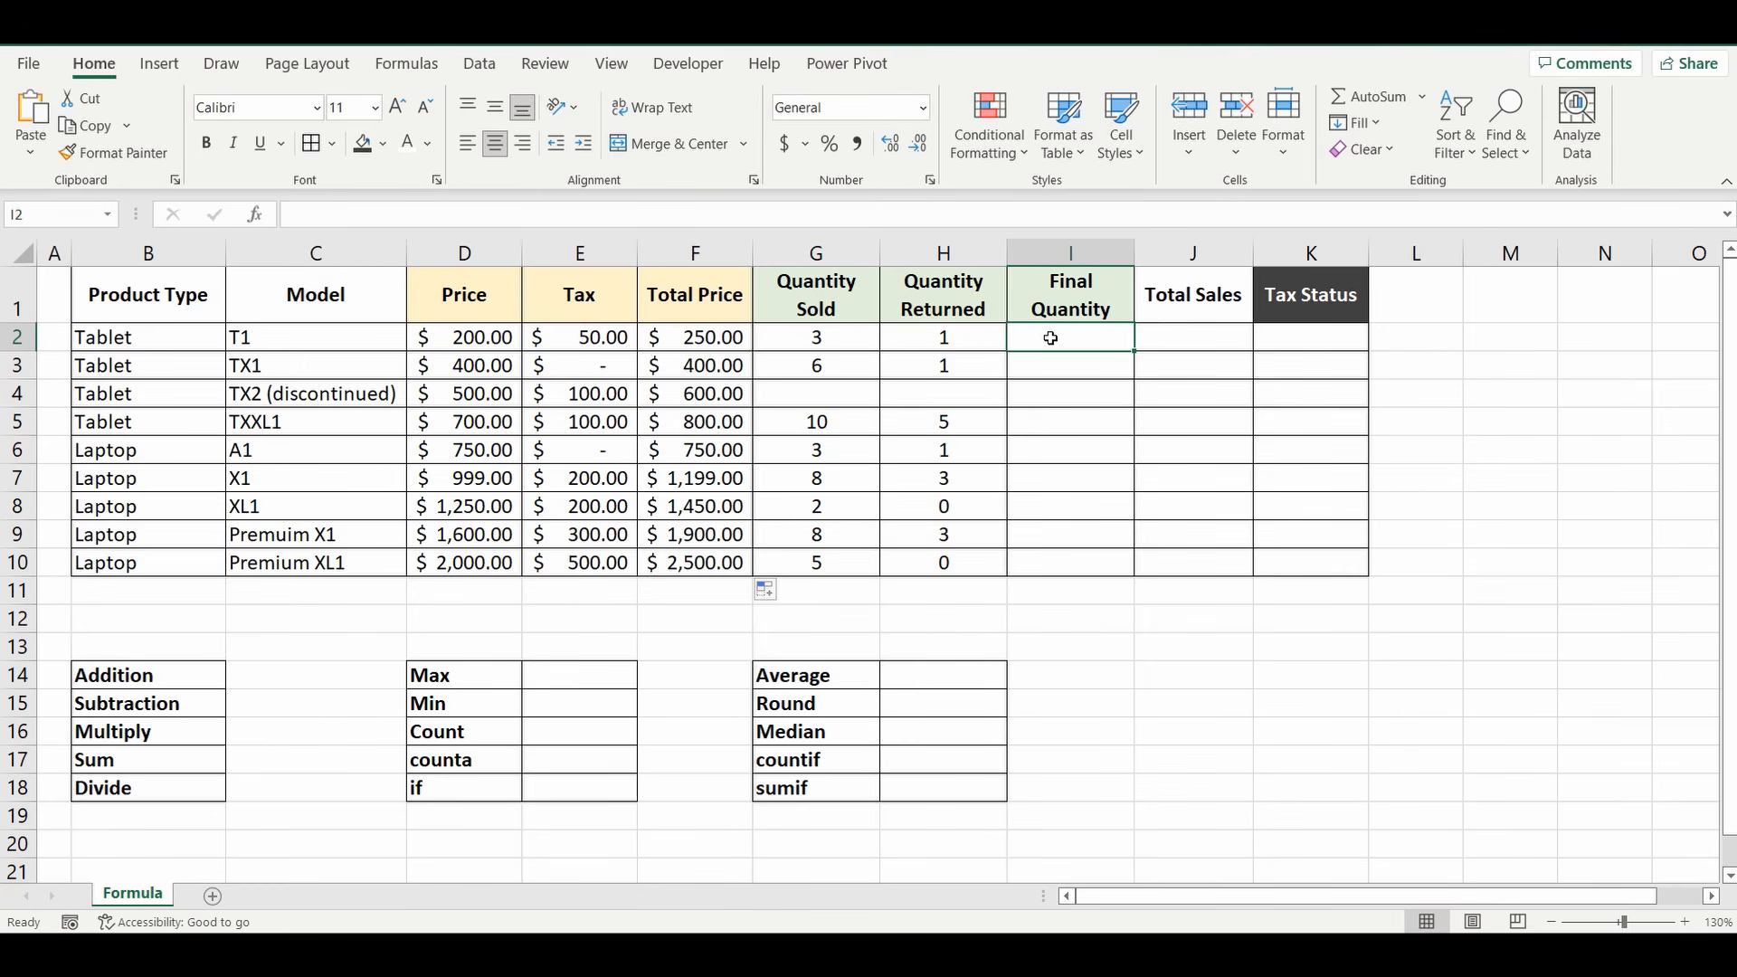
type("=")
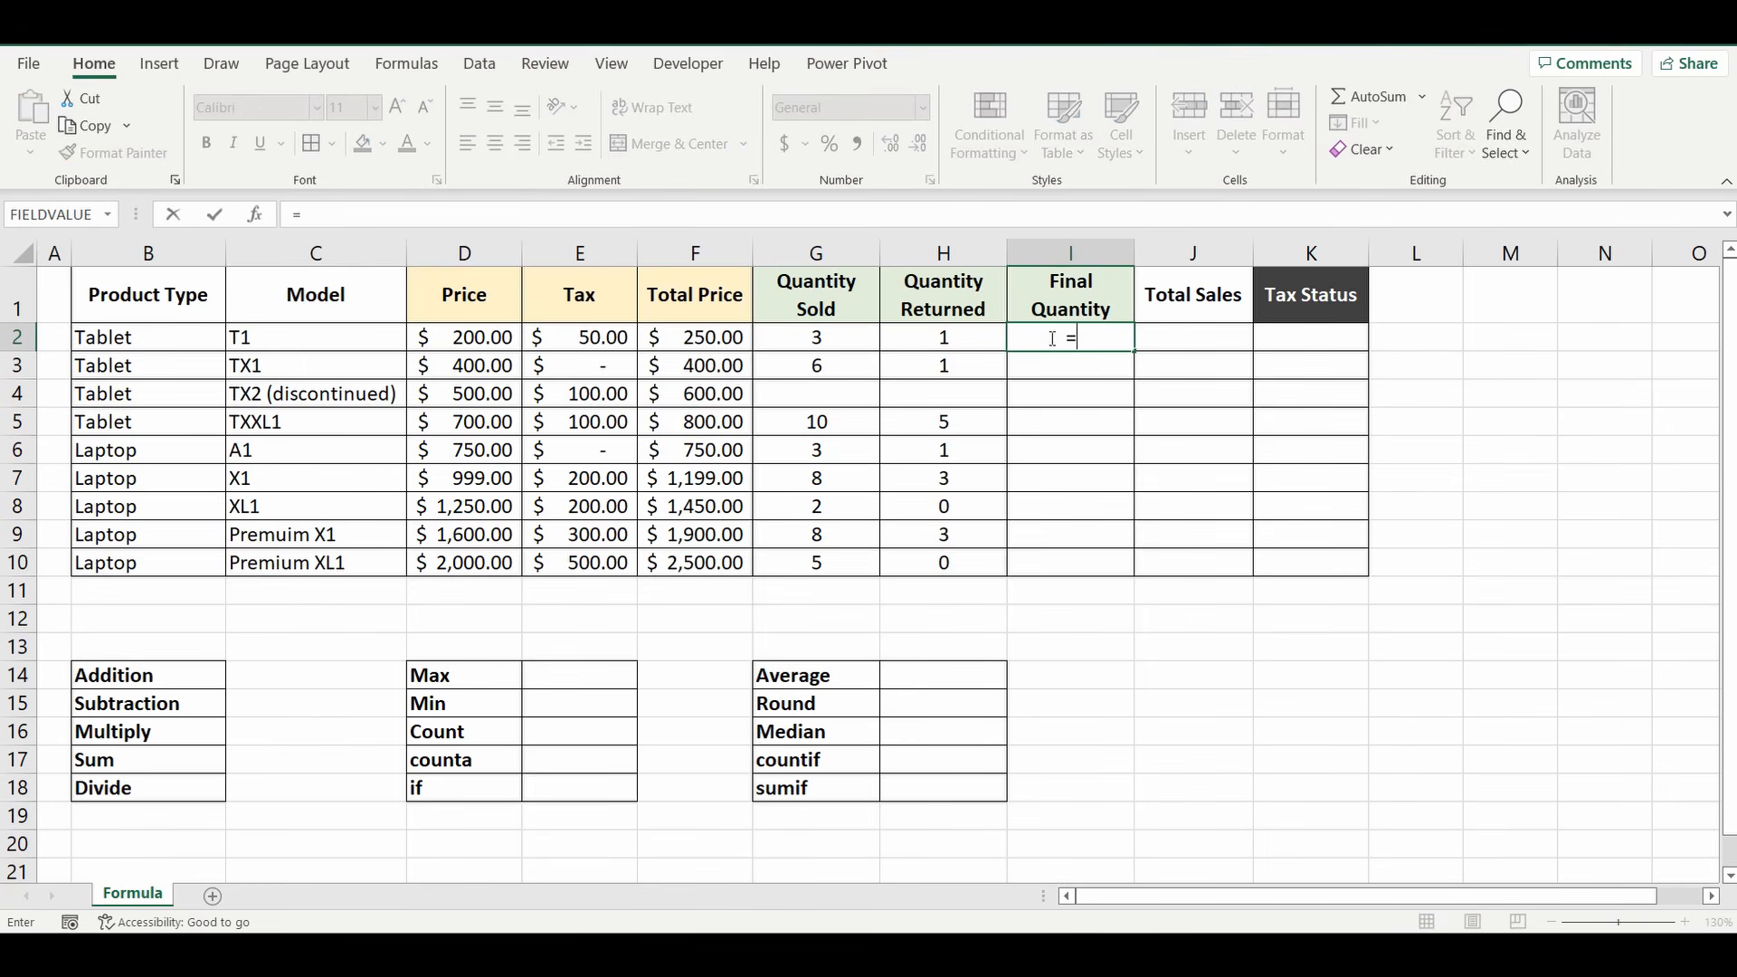
left_click(834, 339)
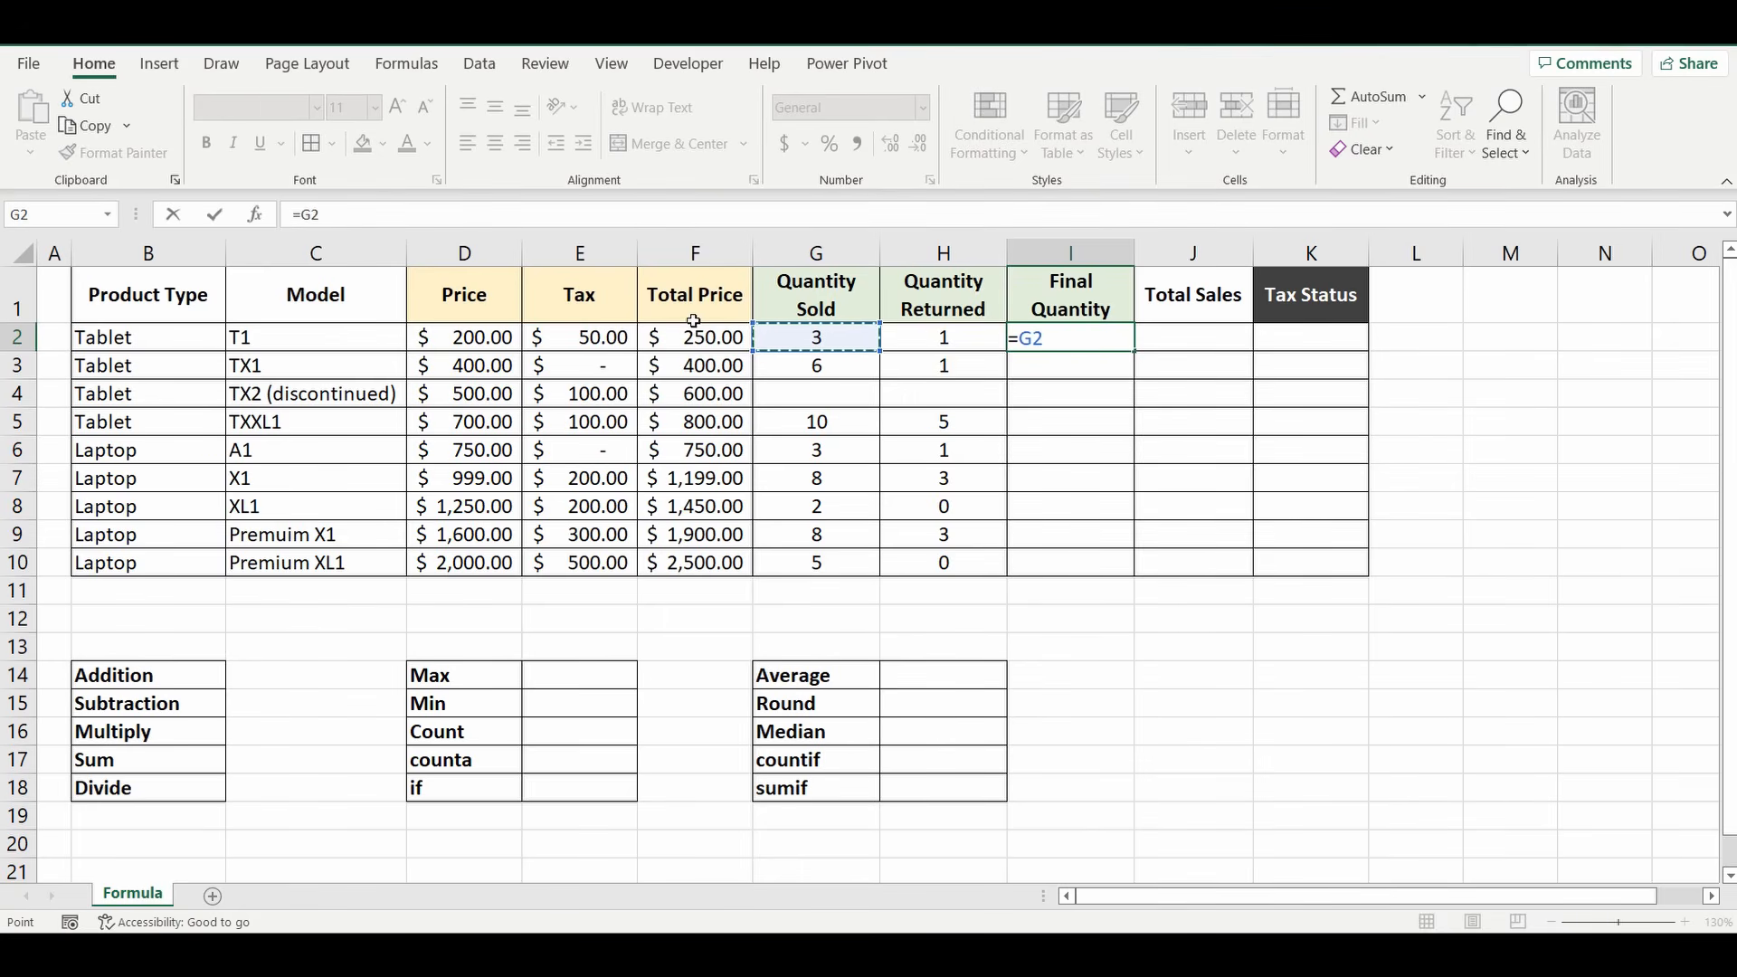
type("-")
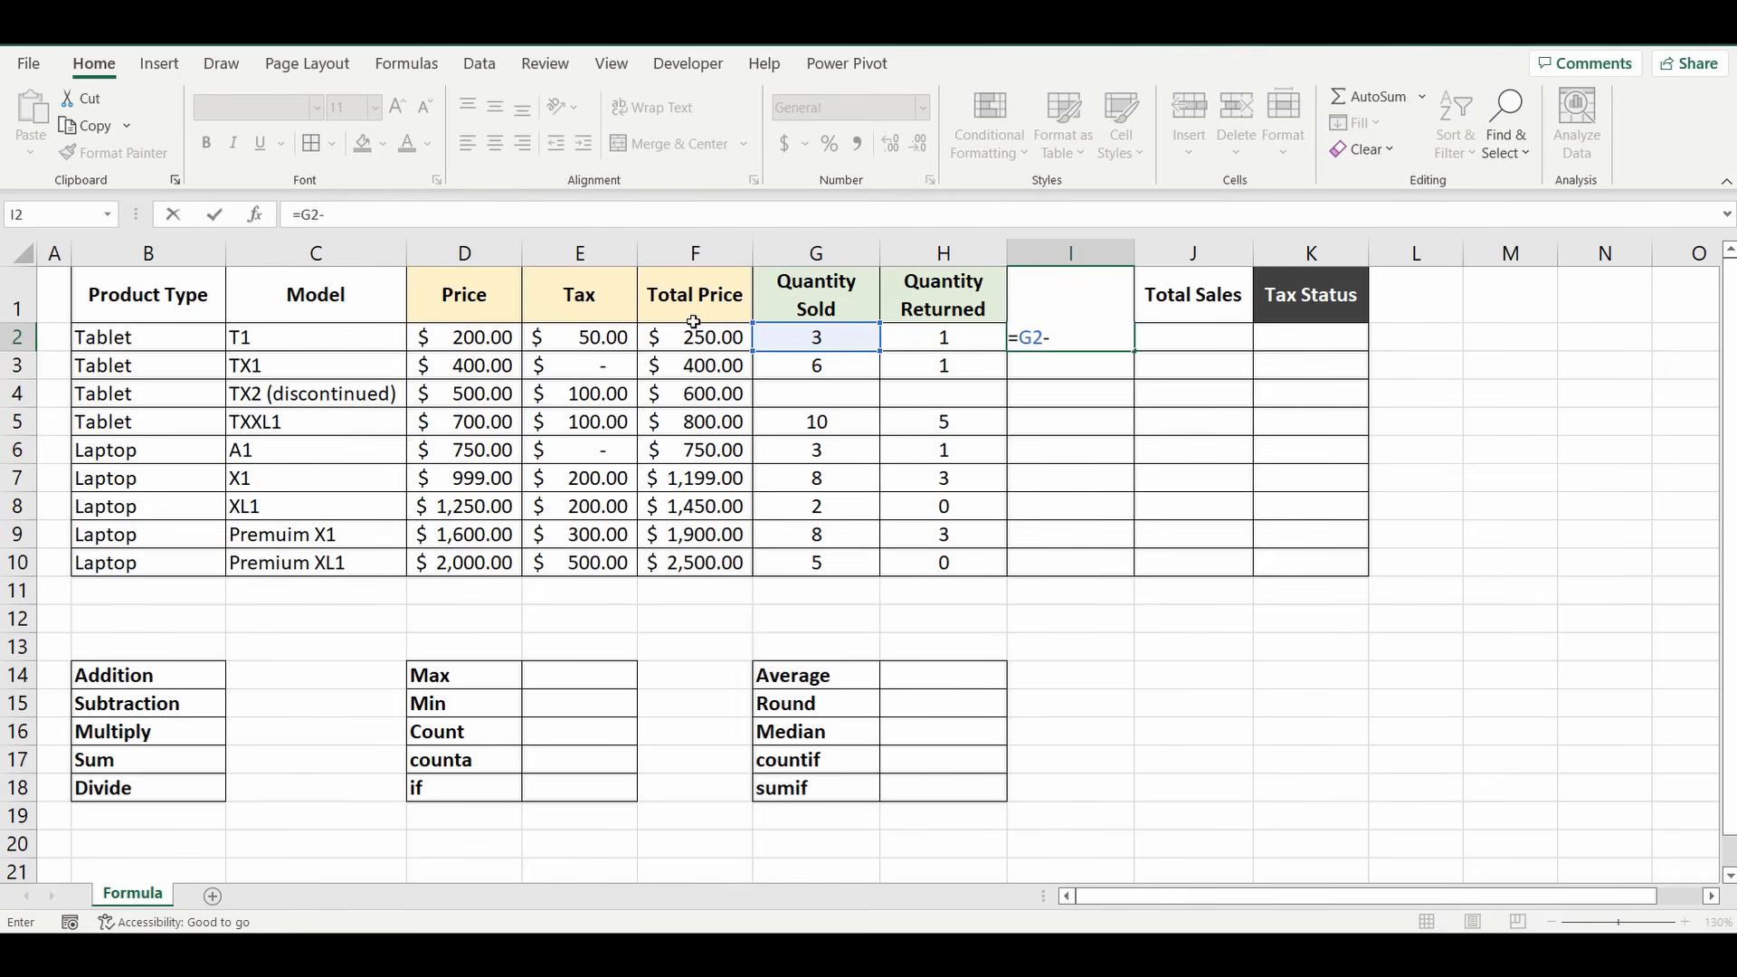
left_click(939, 335)
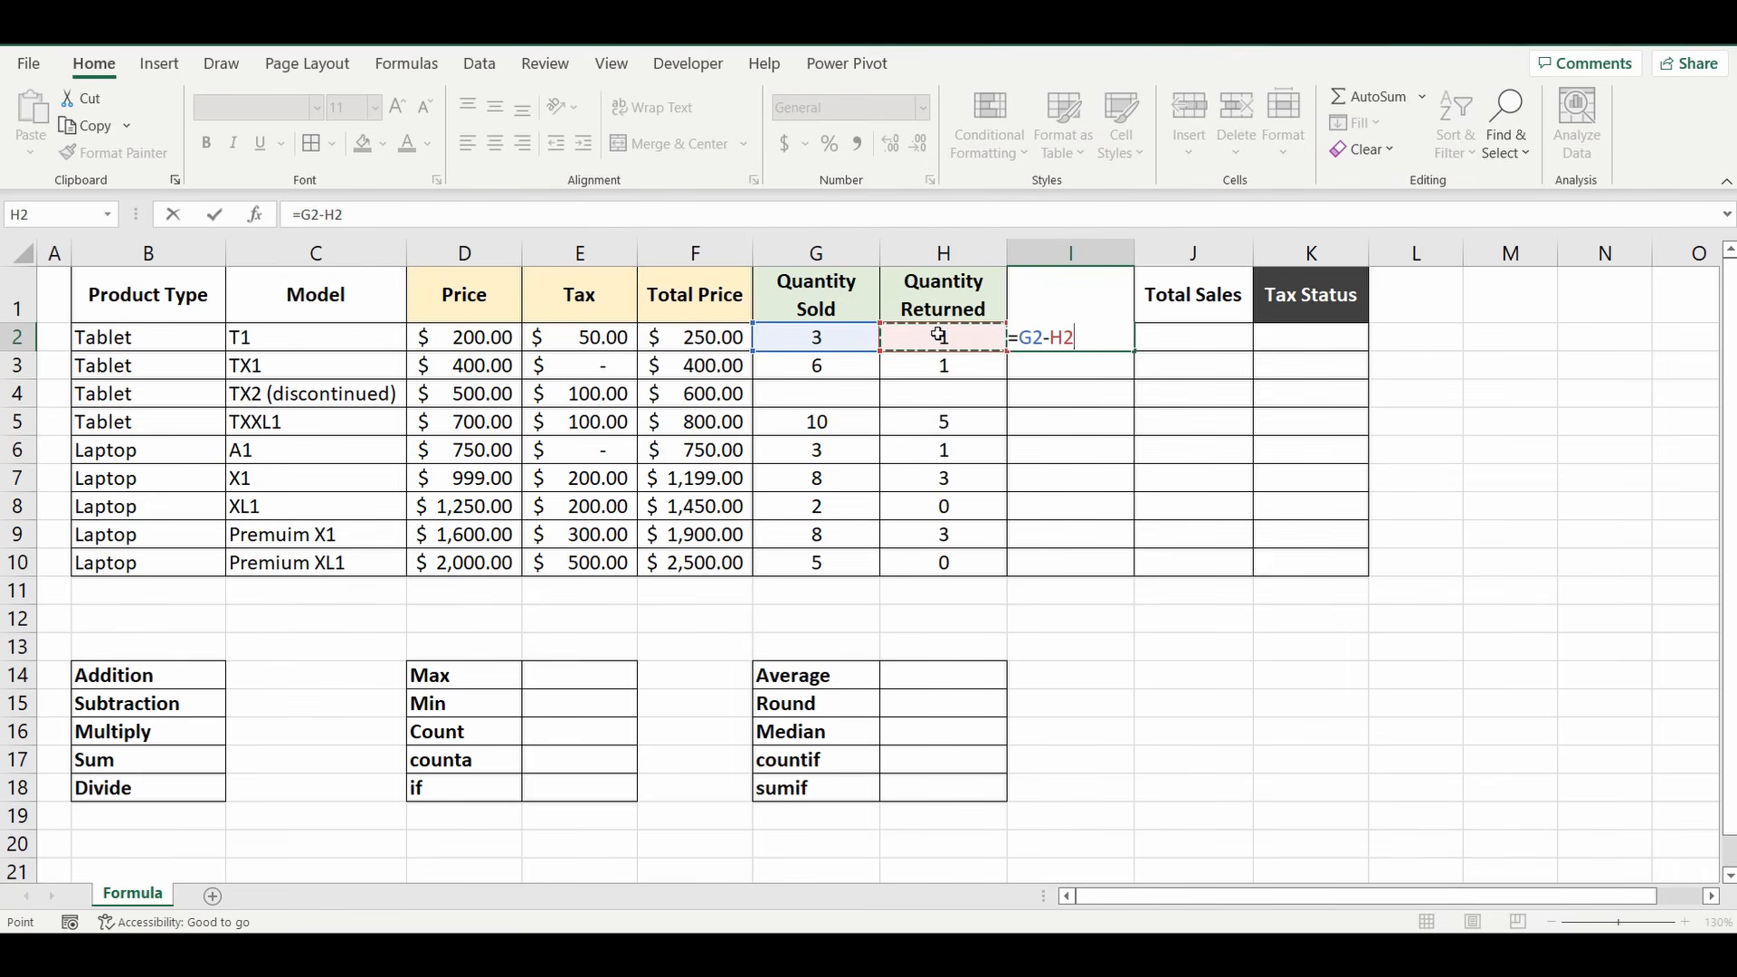
key("Return")
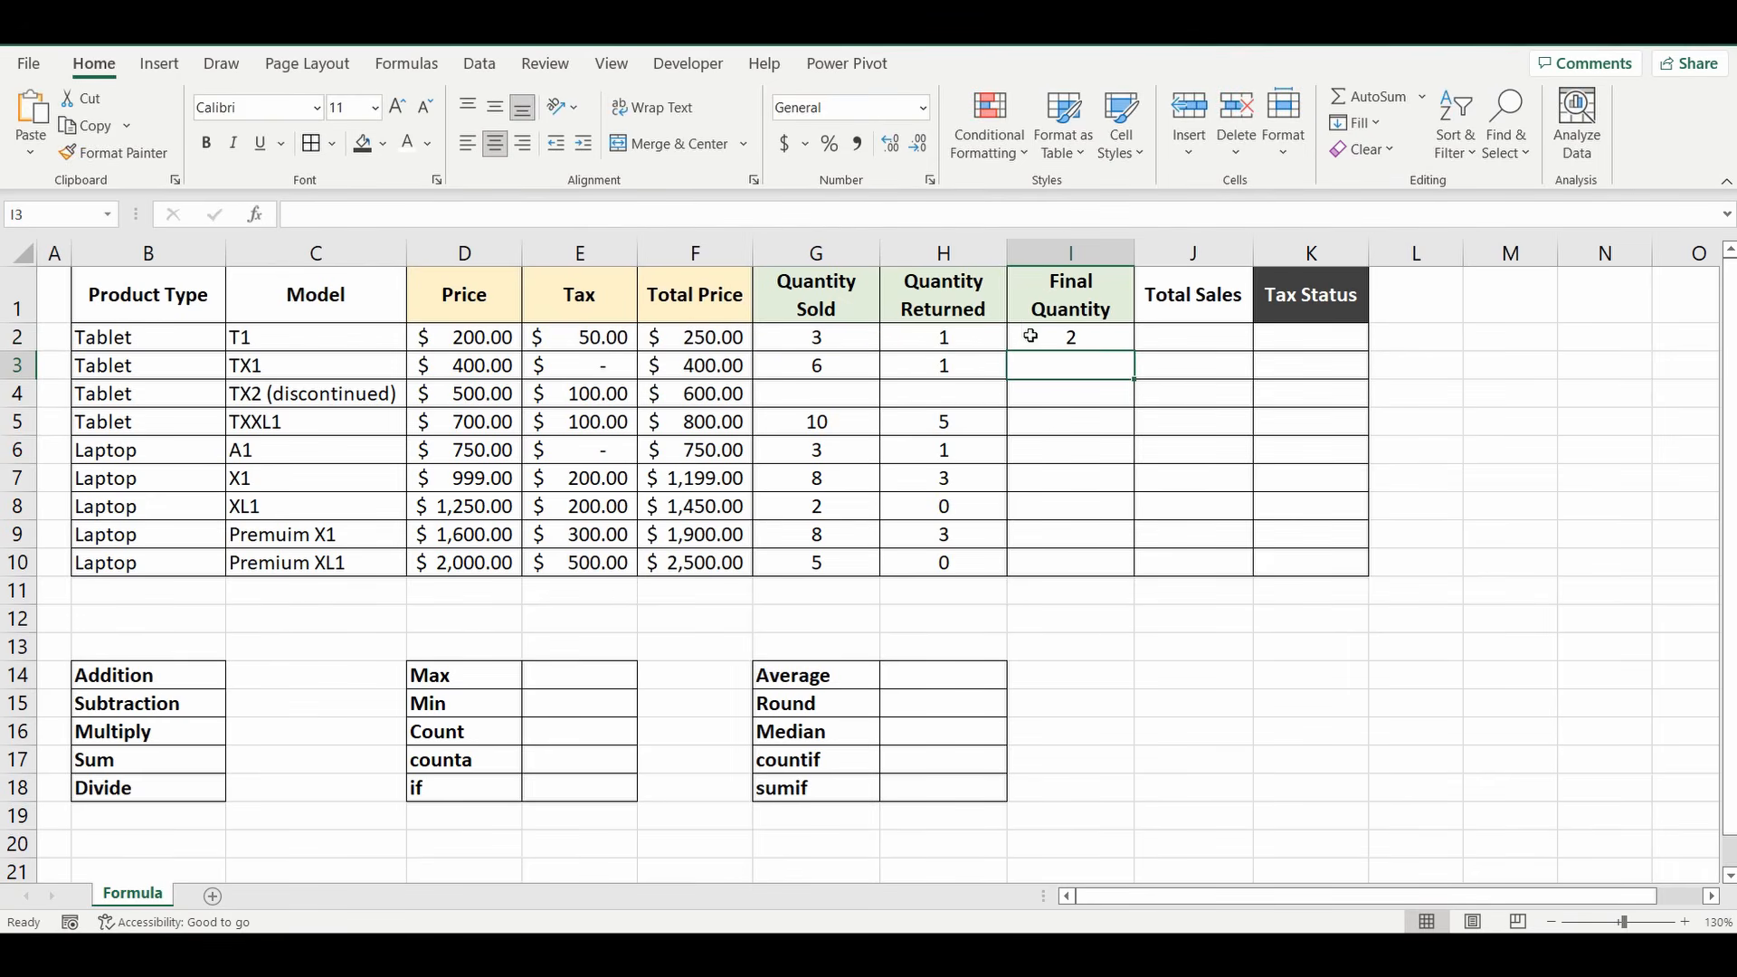
left_click(1079, 341)
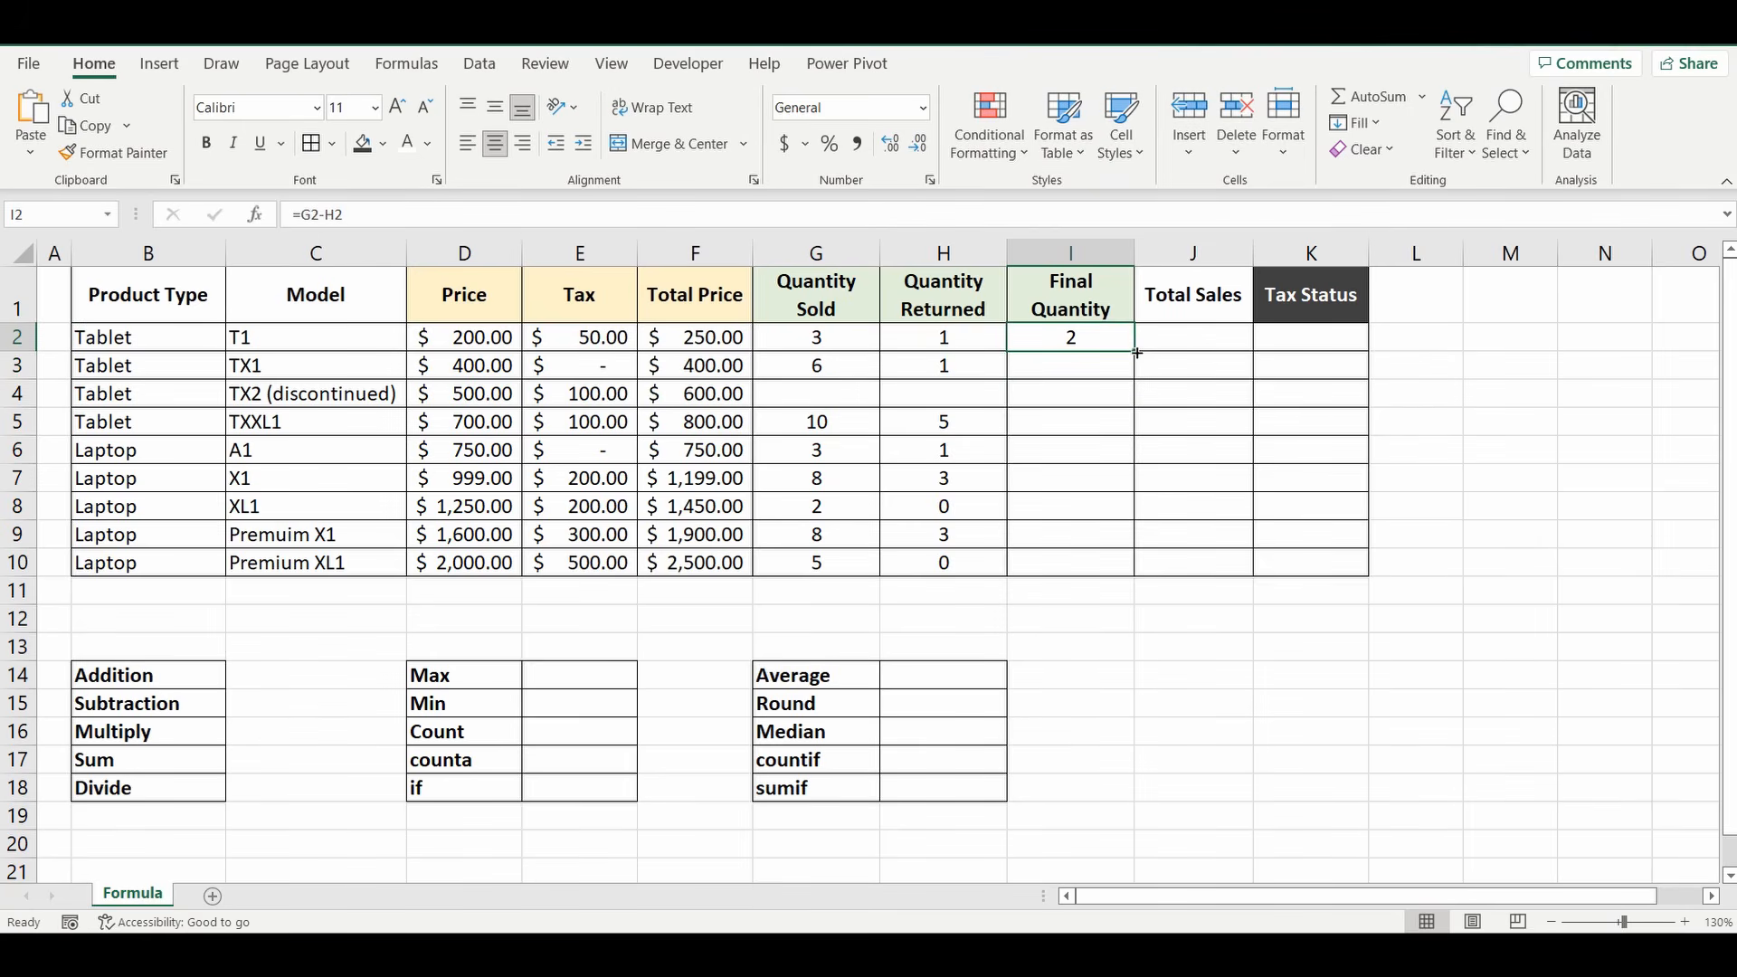
left_click_drag(1136, 353, 1132, 590)
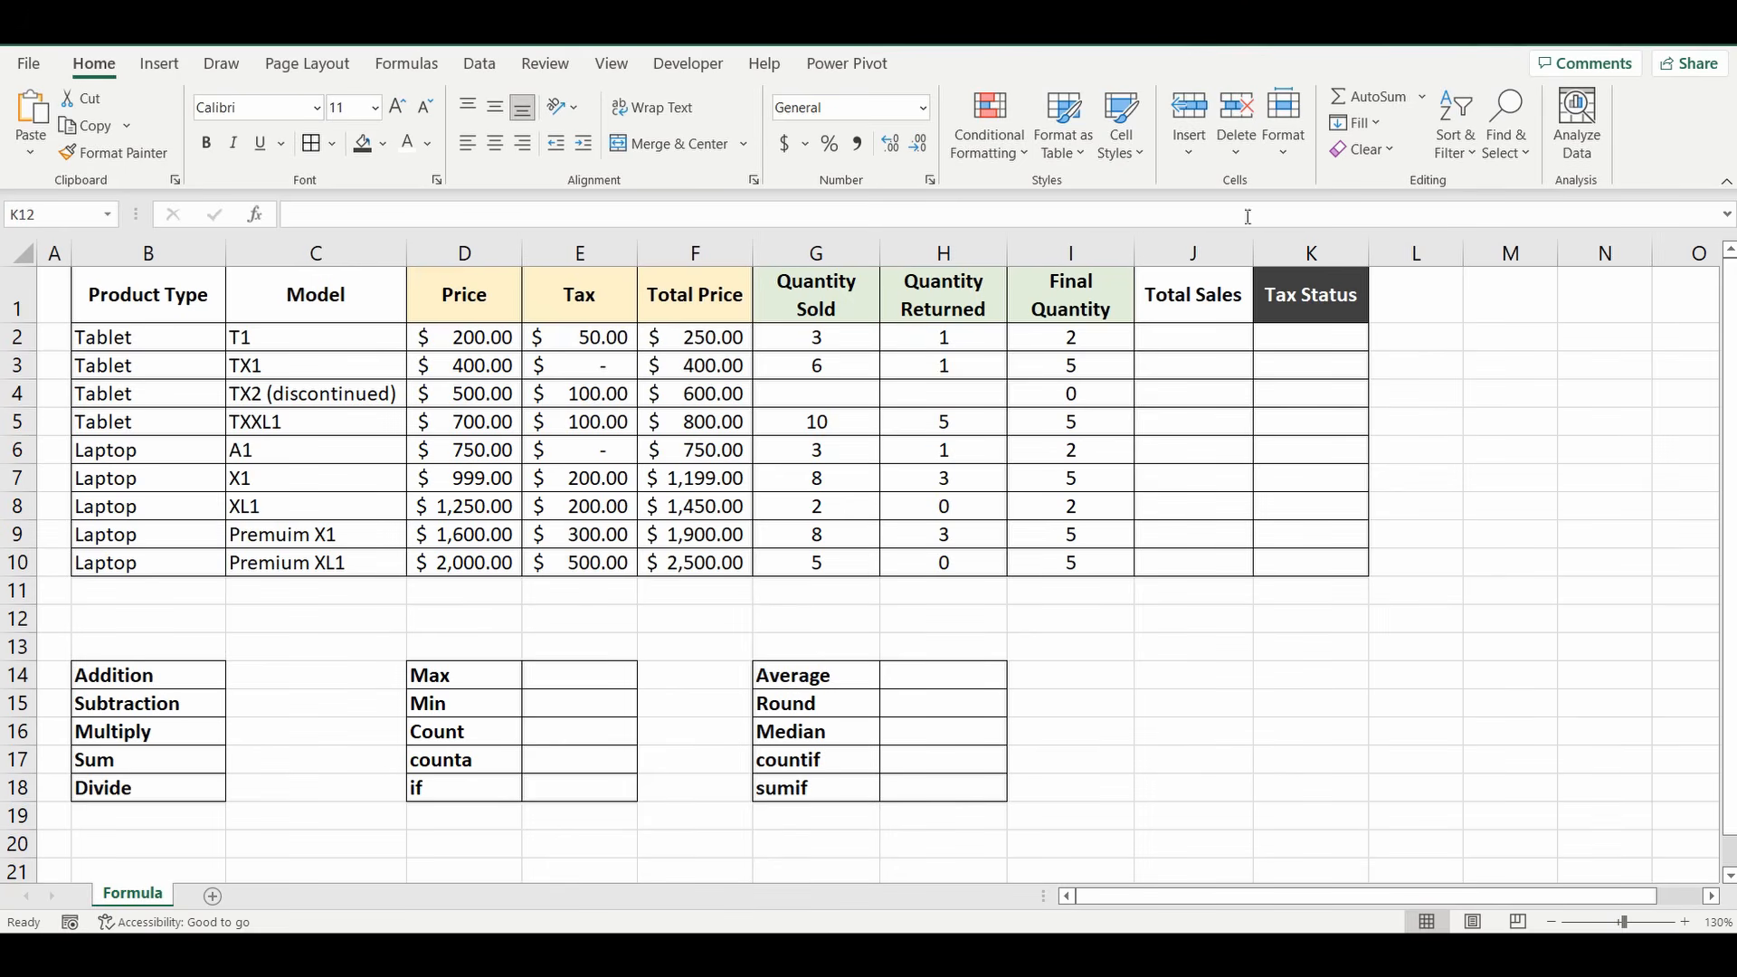
Step: Calculate Total Sales in J2 by multiplying Total Price by Final Quantity with =F2*I2
left_click(156, 731)
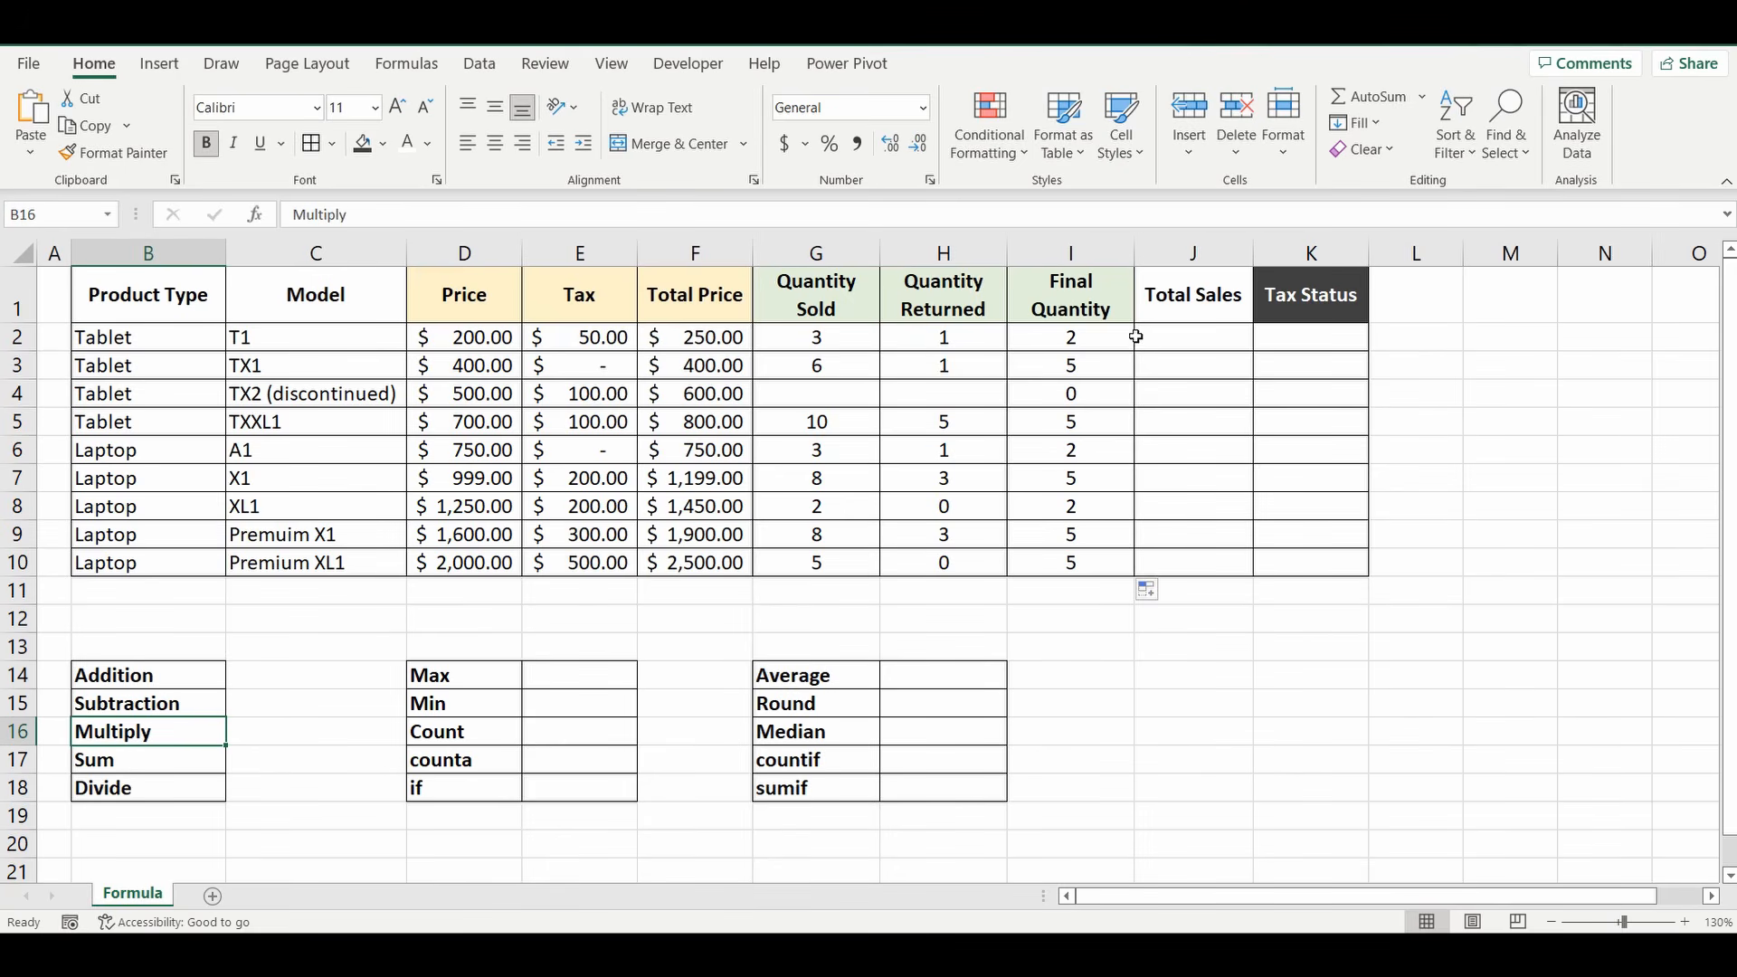
left_click(1189, 335)
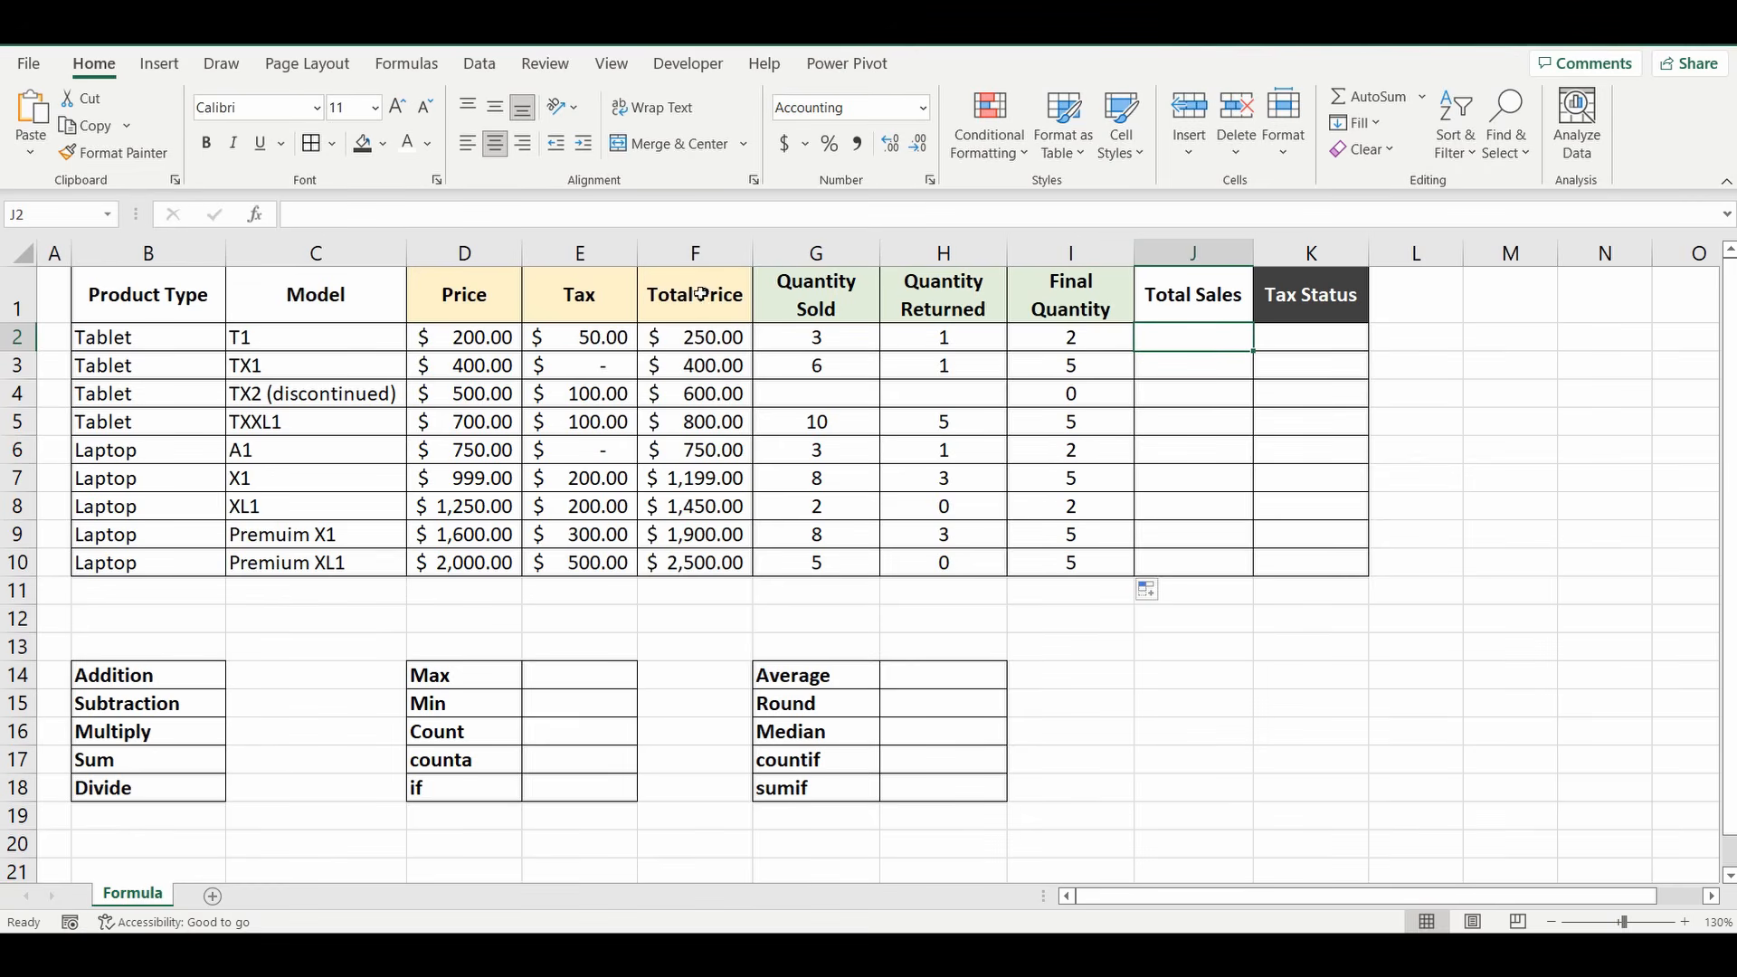
left_click_drag(692, 294, 695, 562)
left_click(1018, 309)
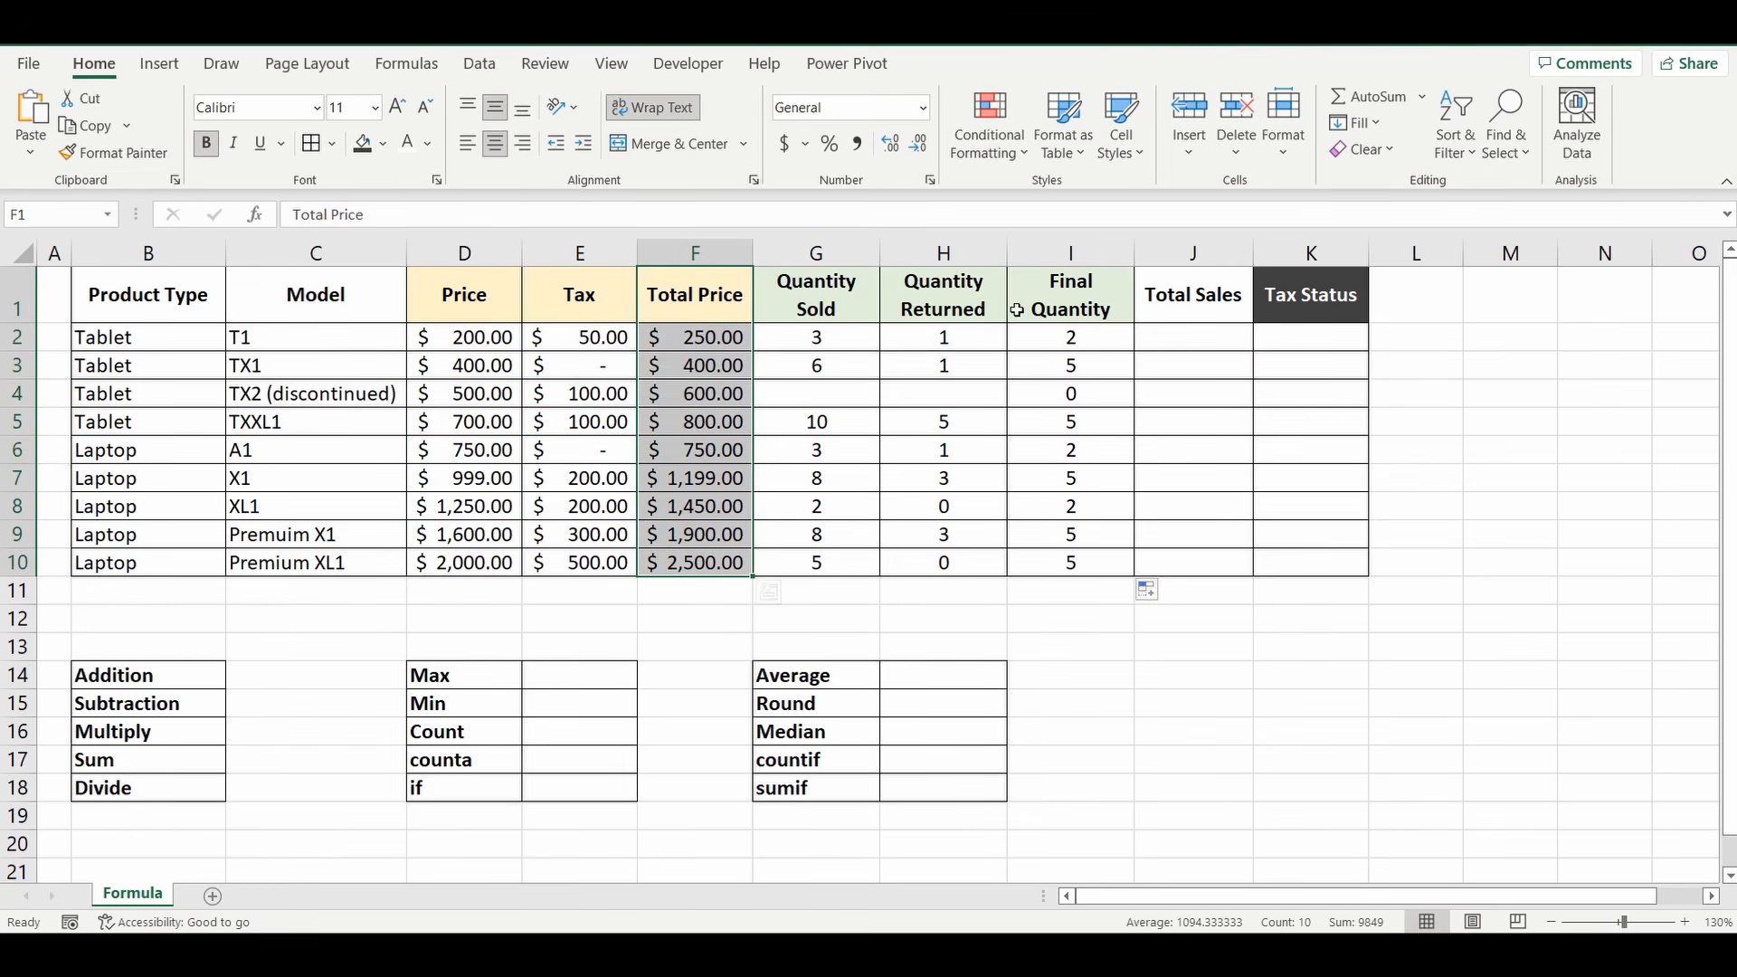
left_click_drag(1074, 331, 1076, 563)
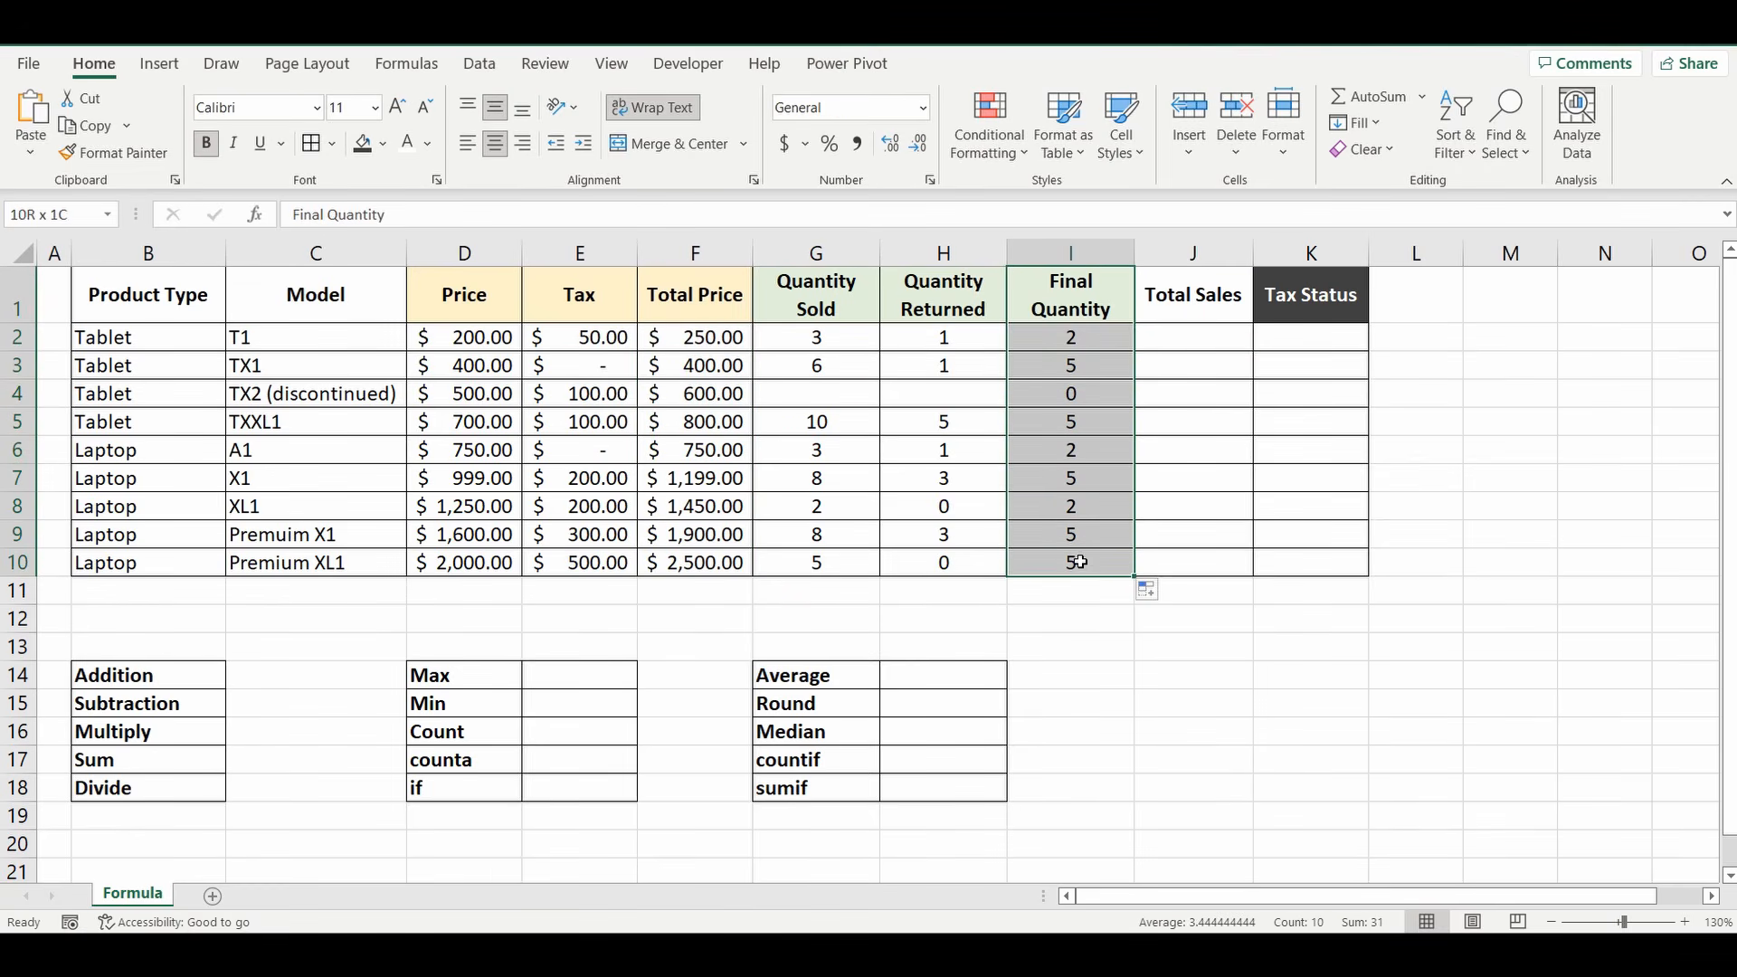
left_click(1192, 339)
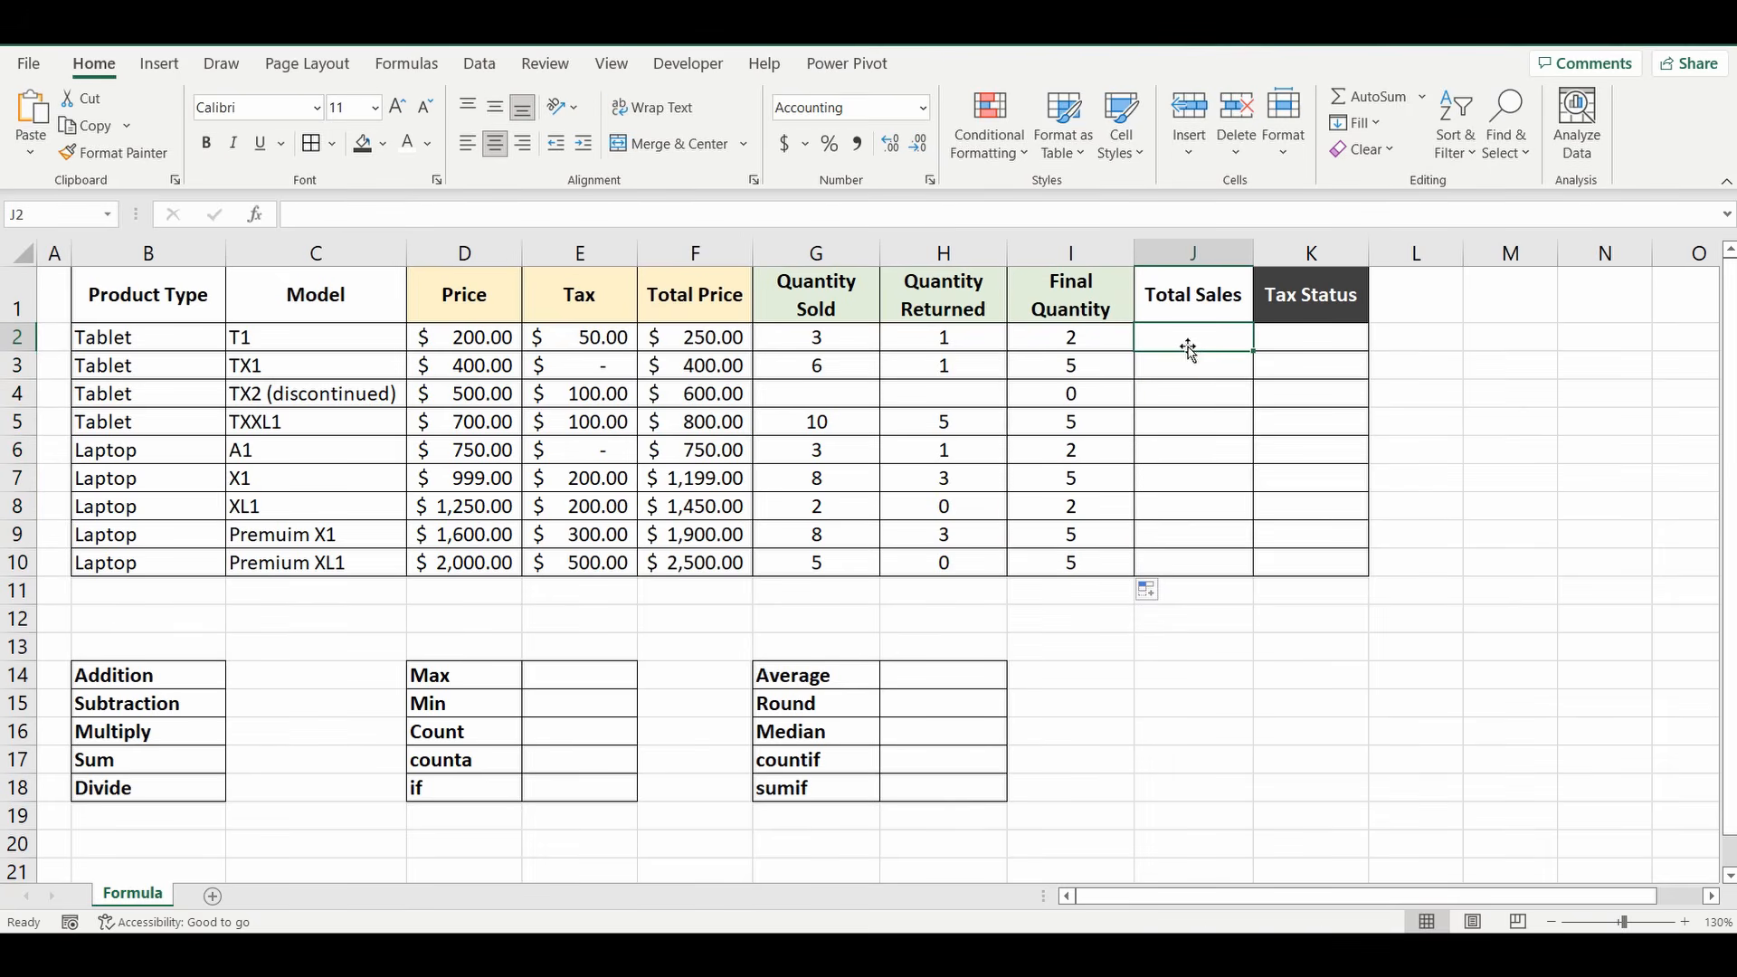
type("=")
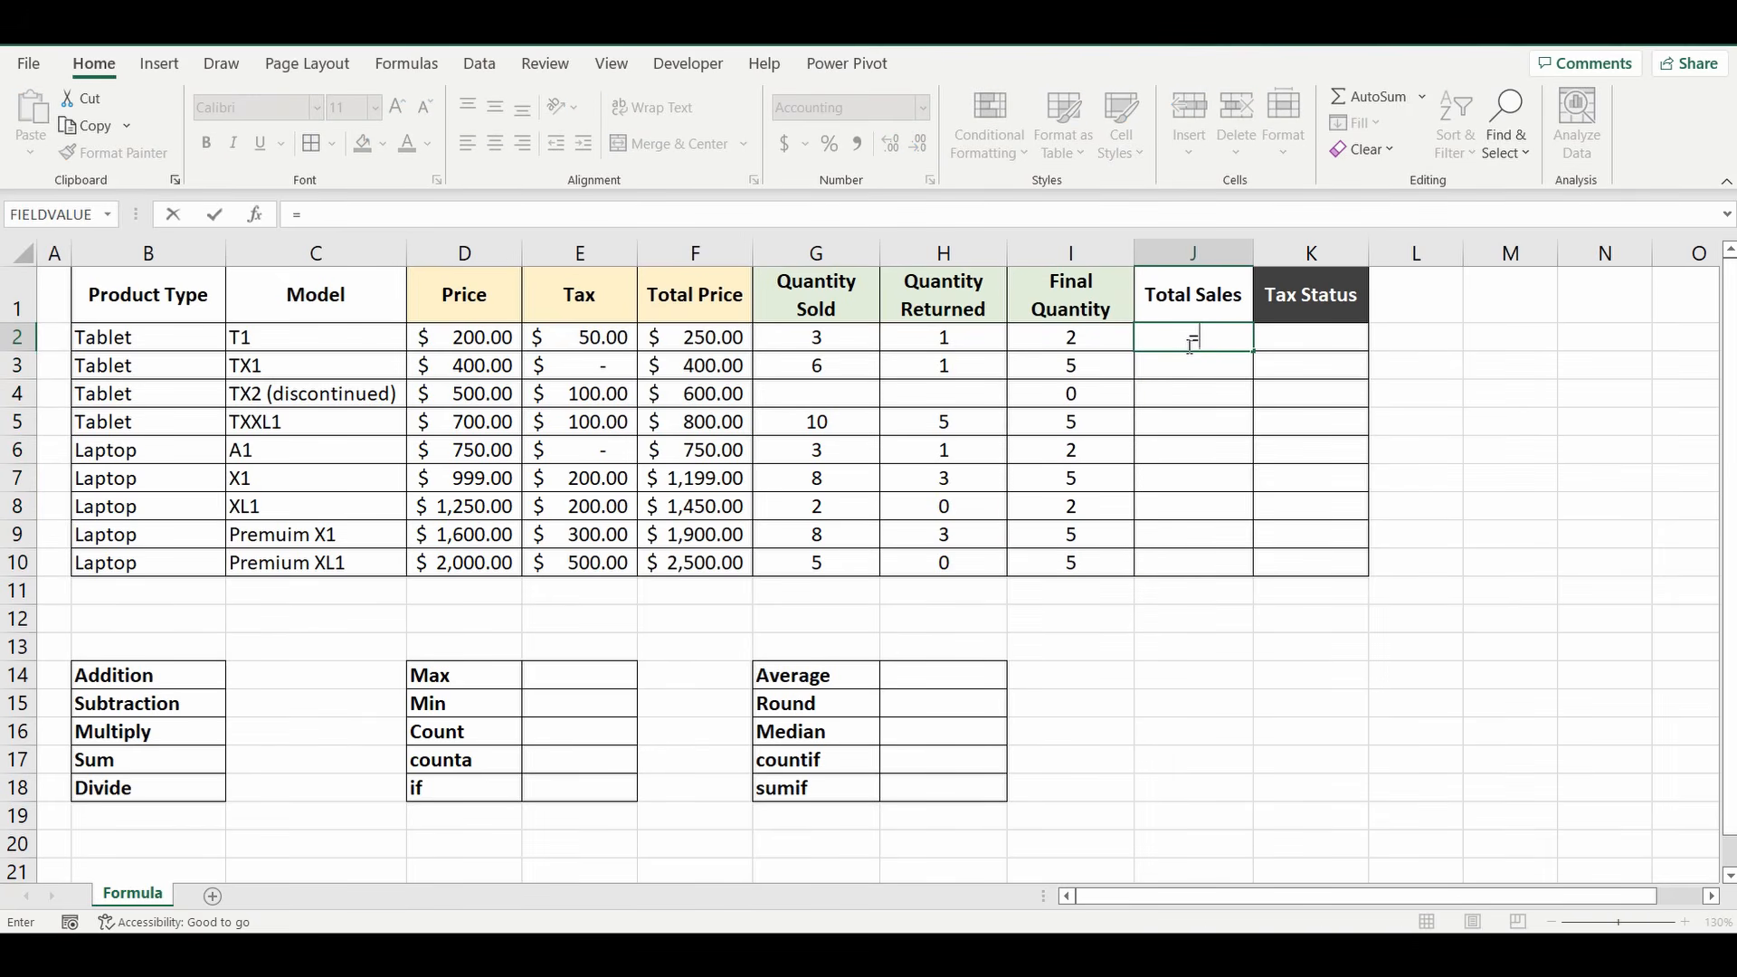
left_click(680, 343)
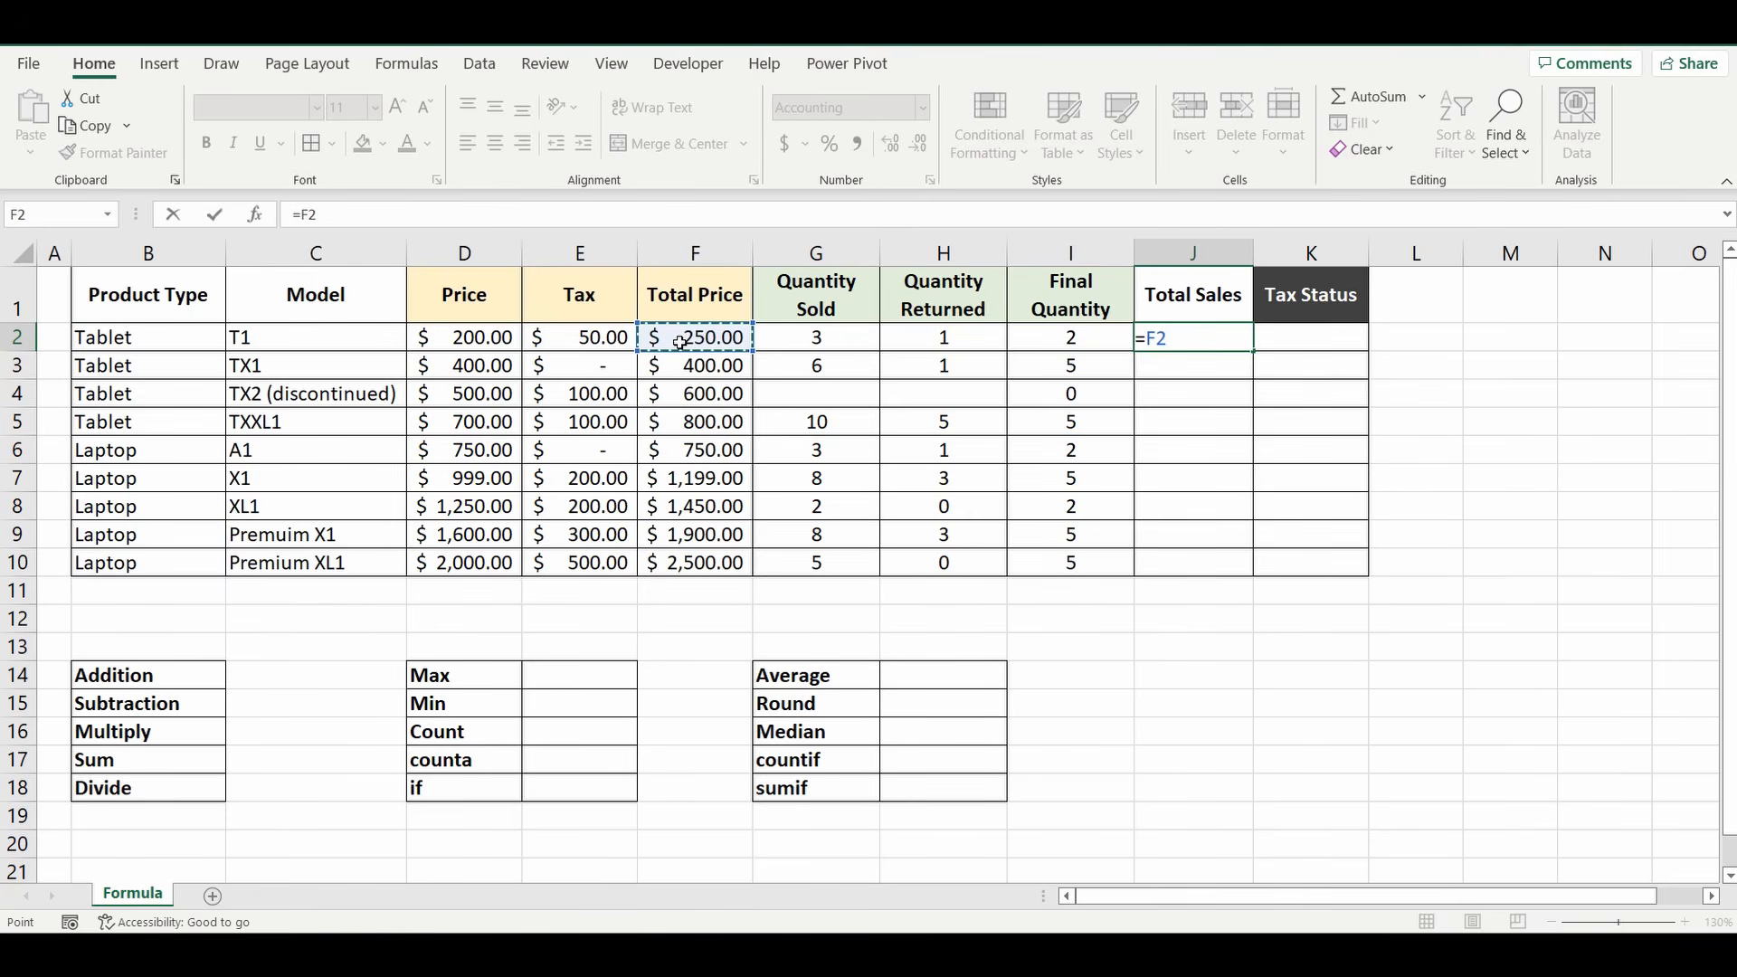
type("*")
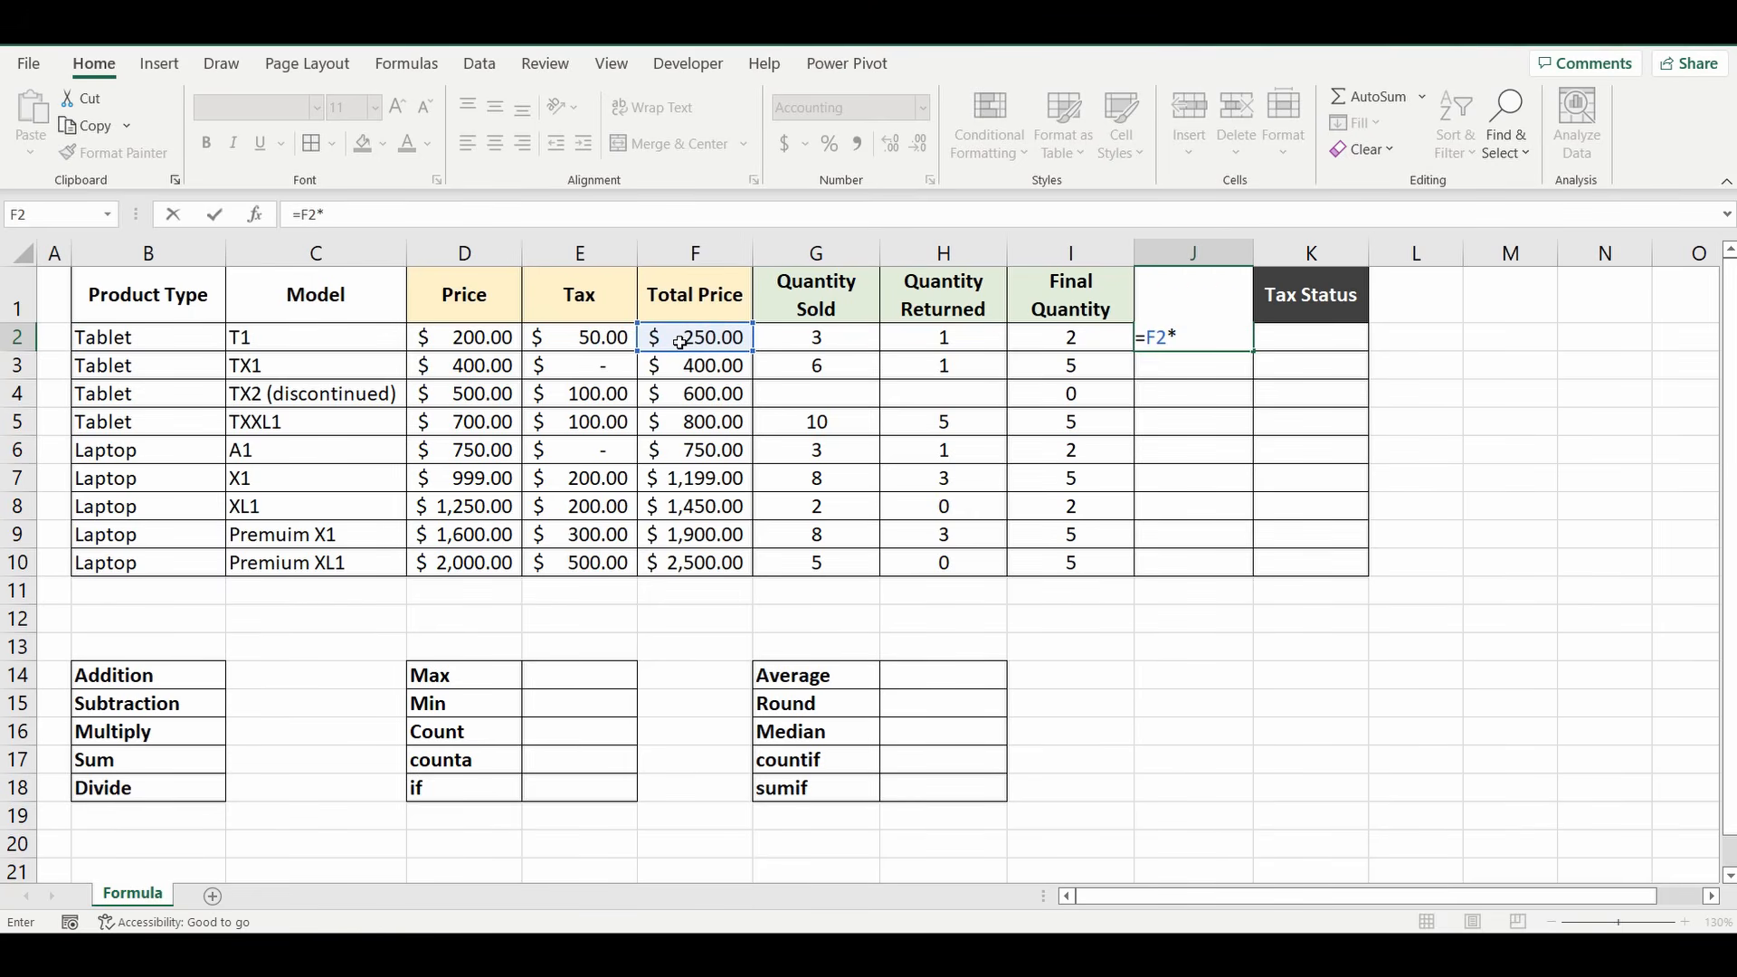
left_click(1042, 336)
key("Return")
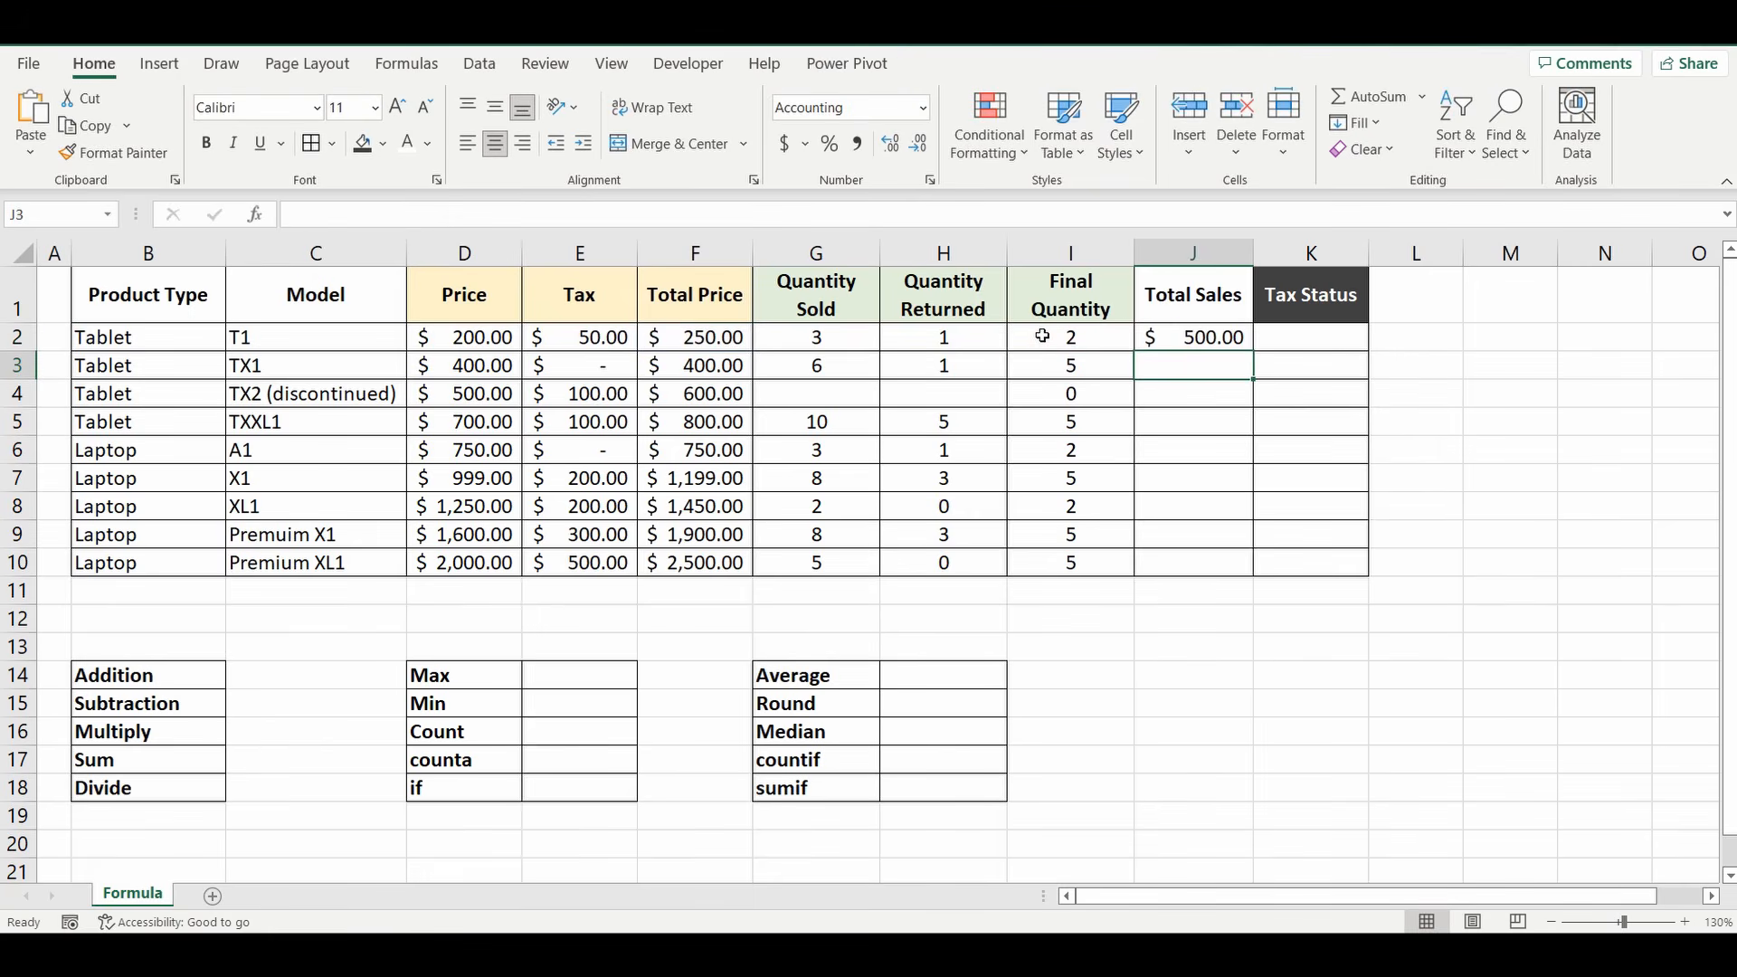
left_click(1195, 339)
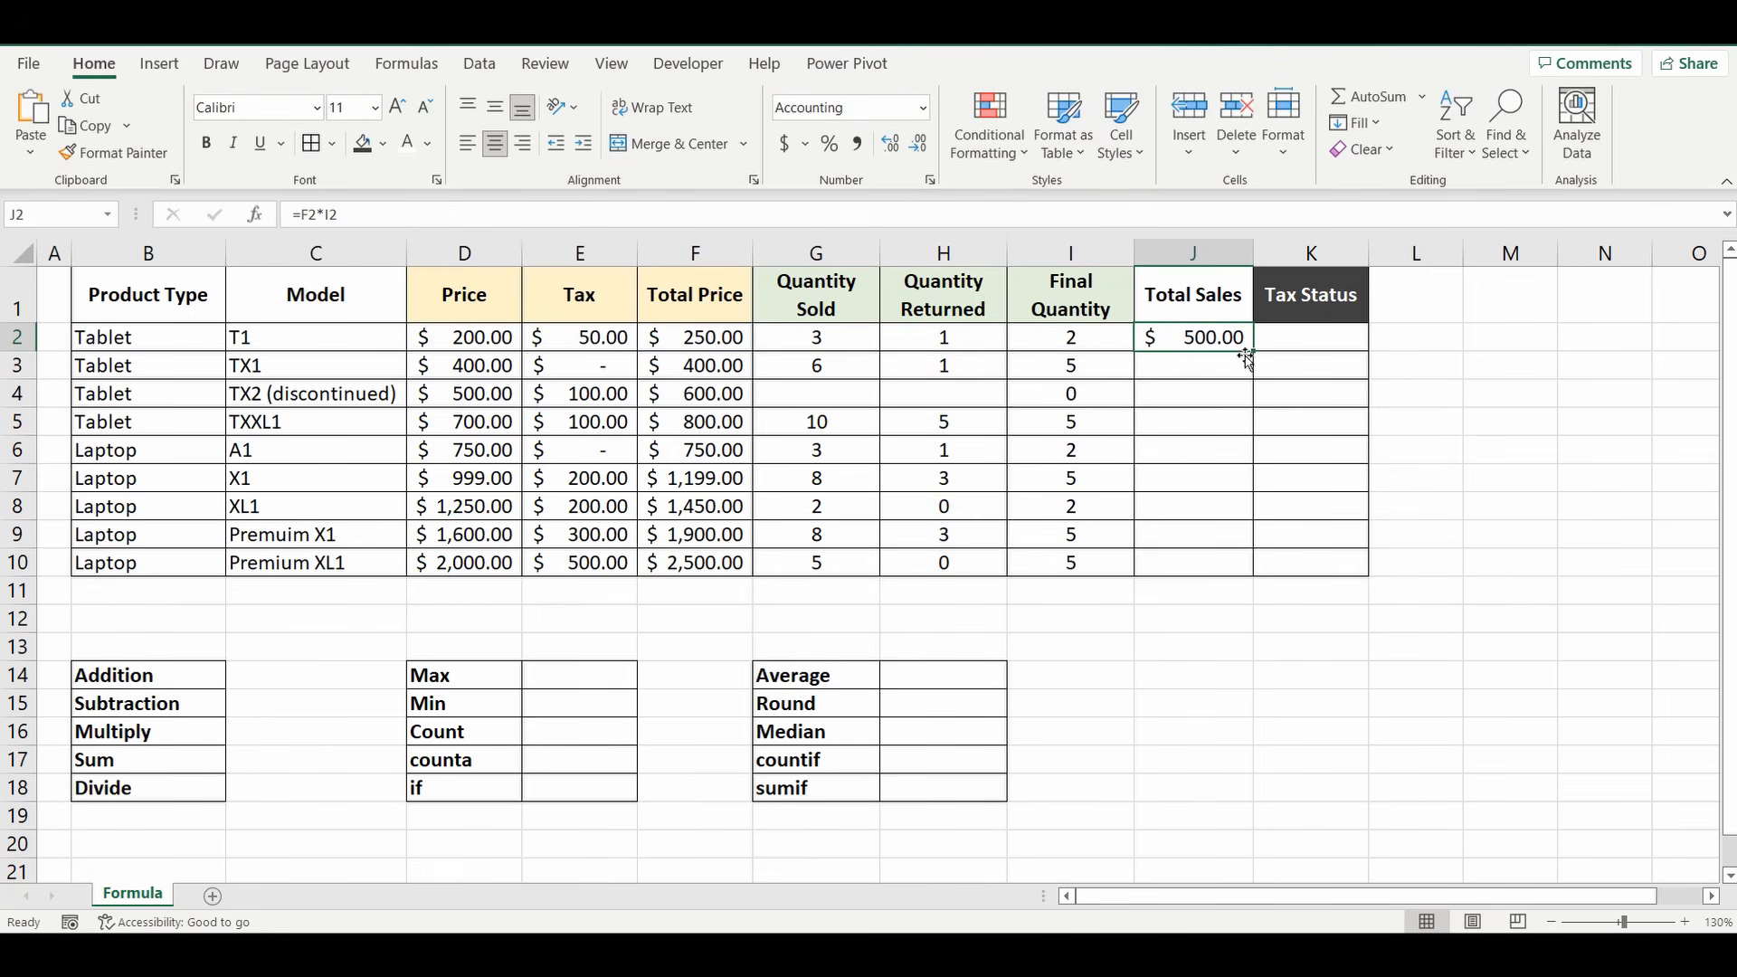
Step: Copy the Total Sales formula from J2 down through J10
left_click_drag(1252, 351, 1250, 579)
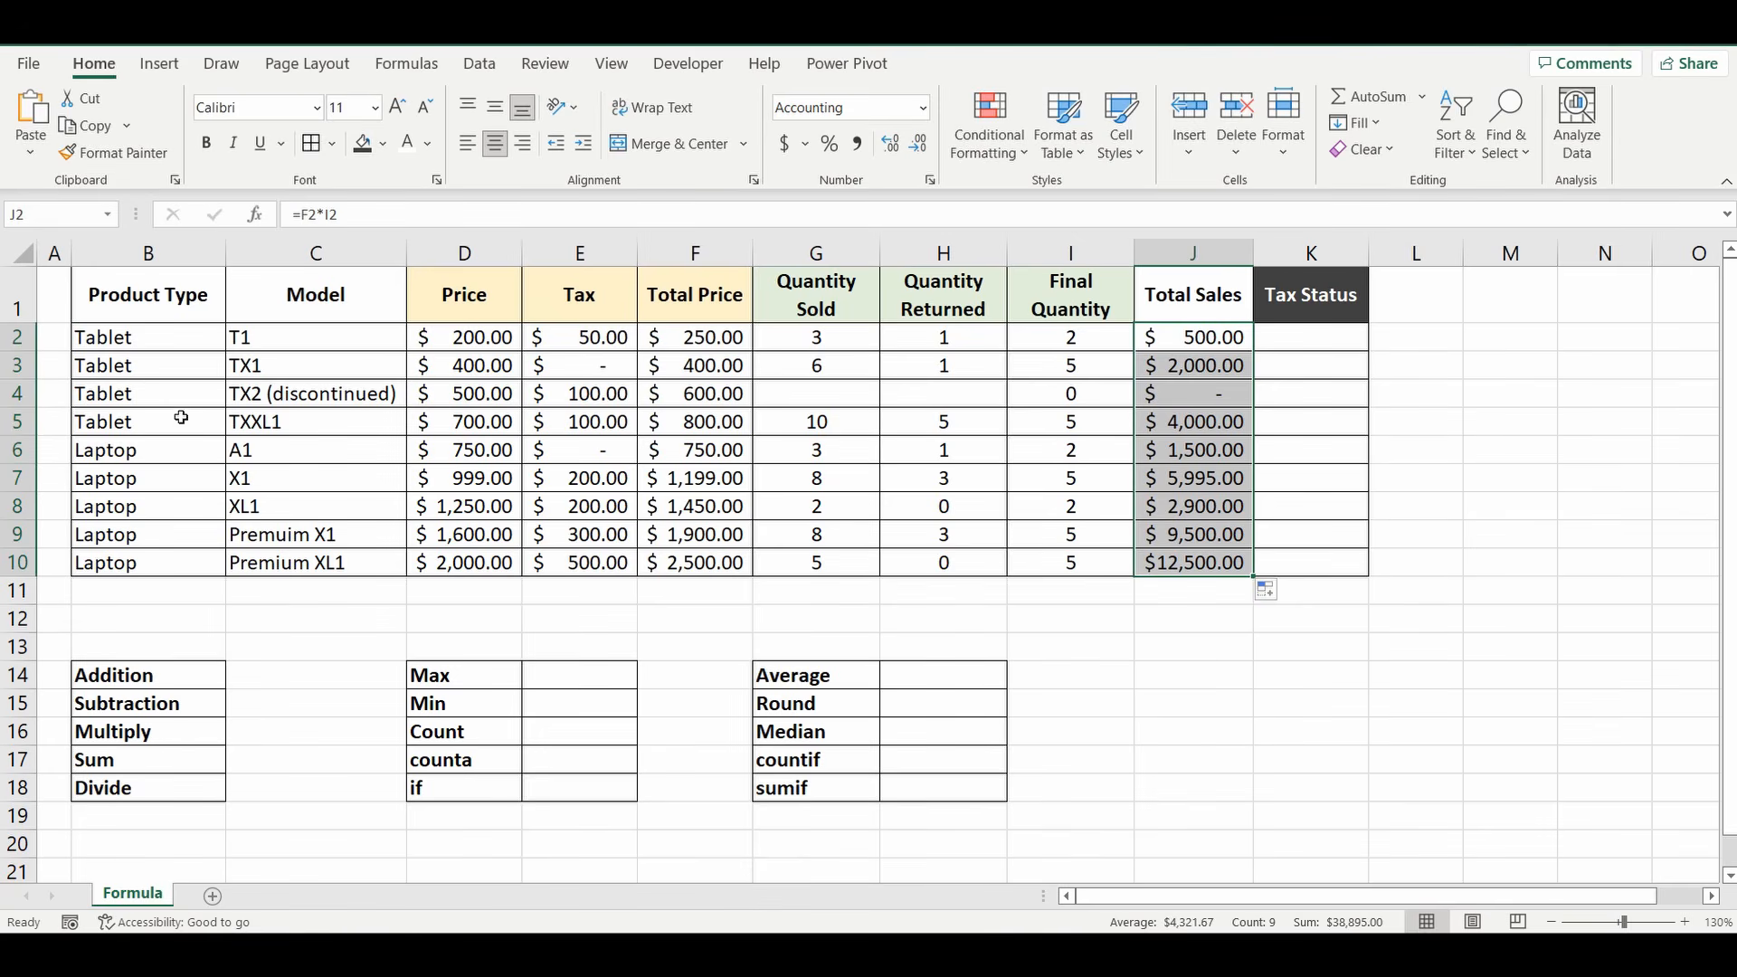
left_click(1167, 619)
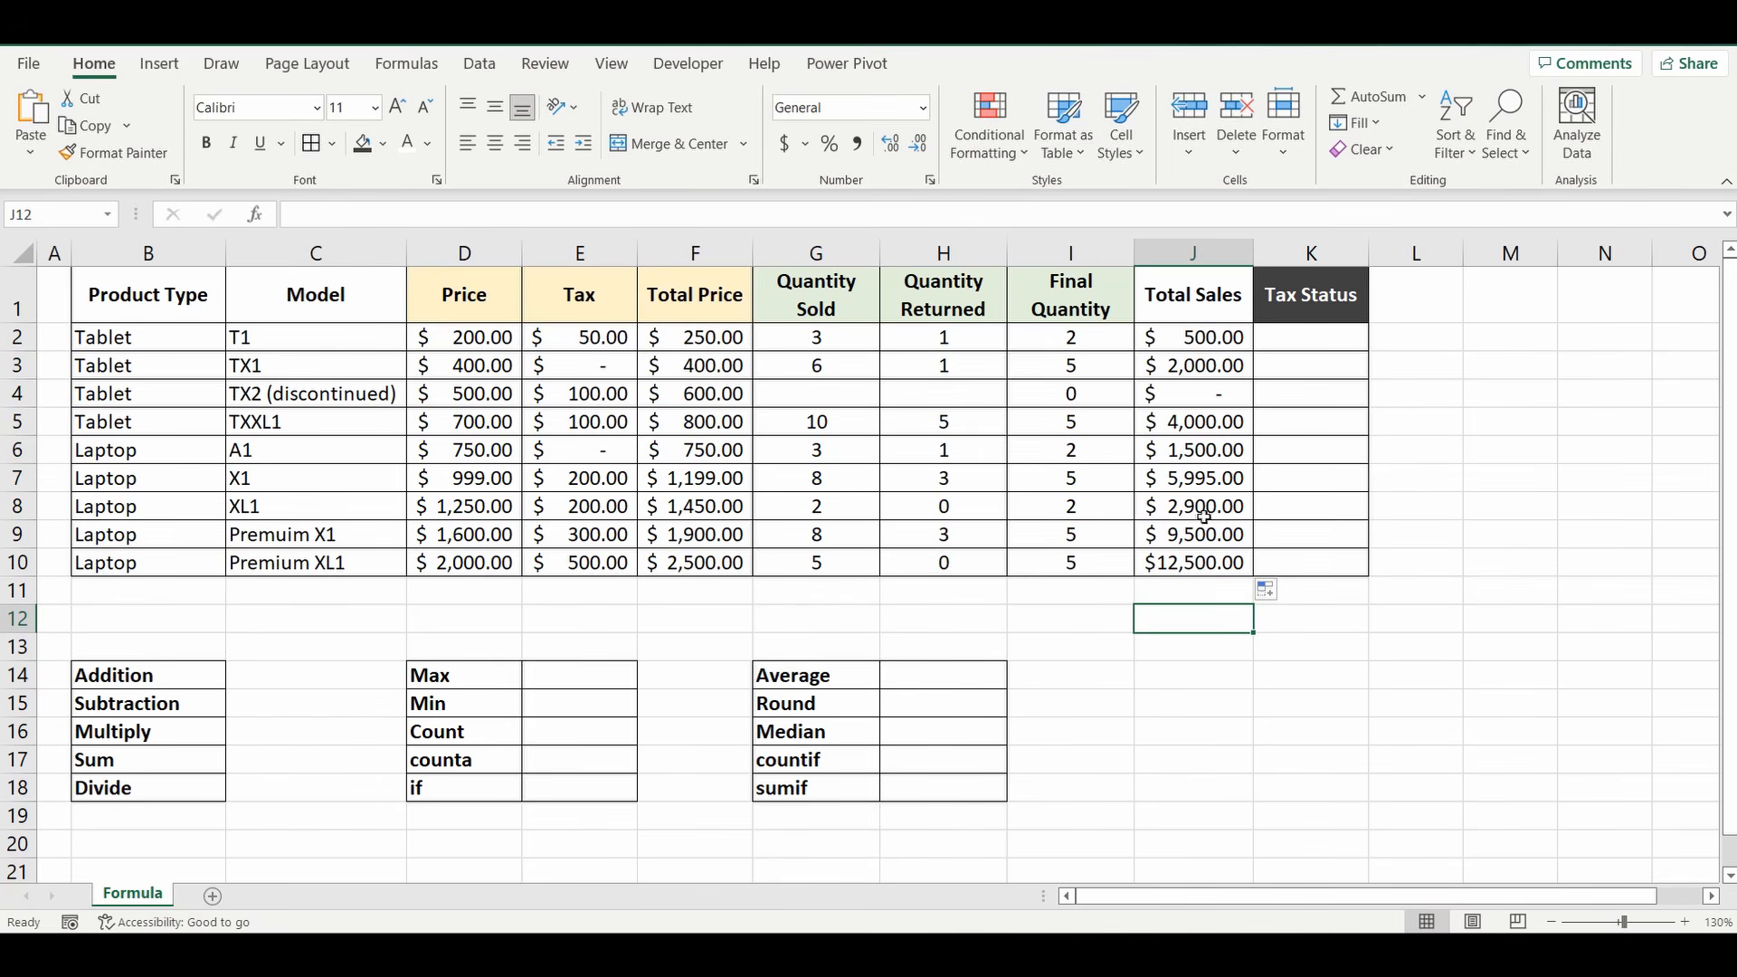
Step: Try to total the Total Sales values in J11 by adding individual cells, starting with =J2+J3
left_click(1193, 595)
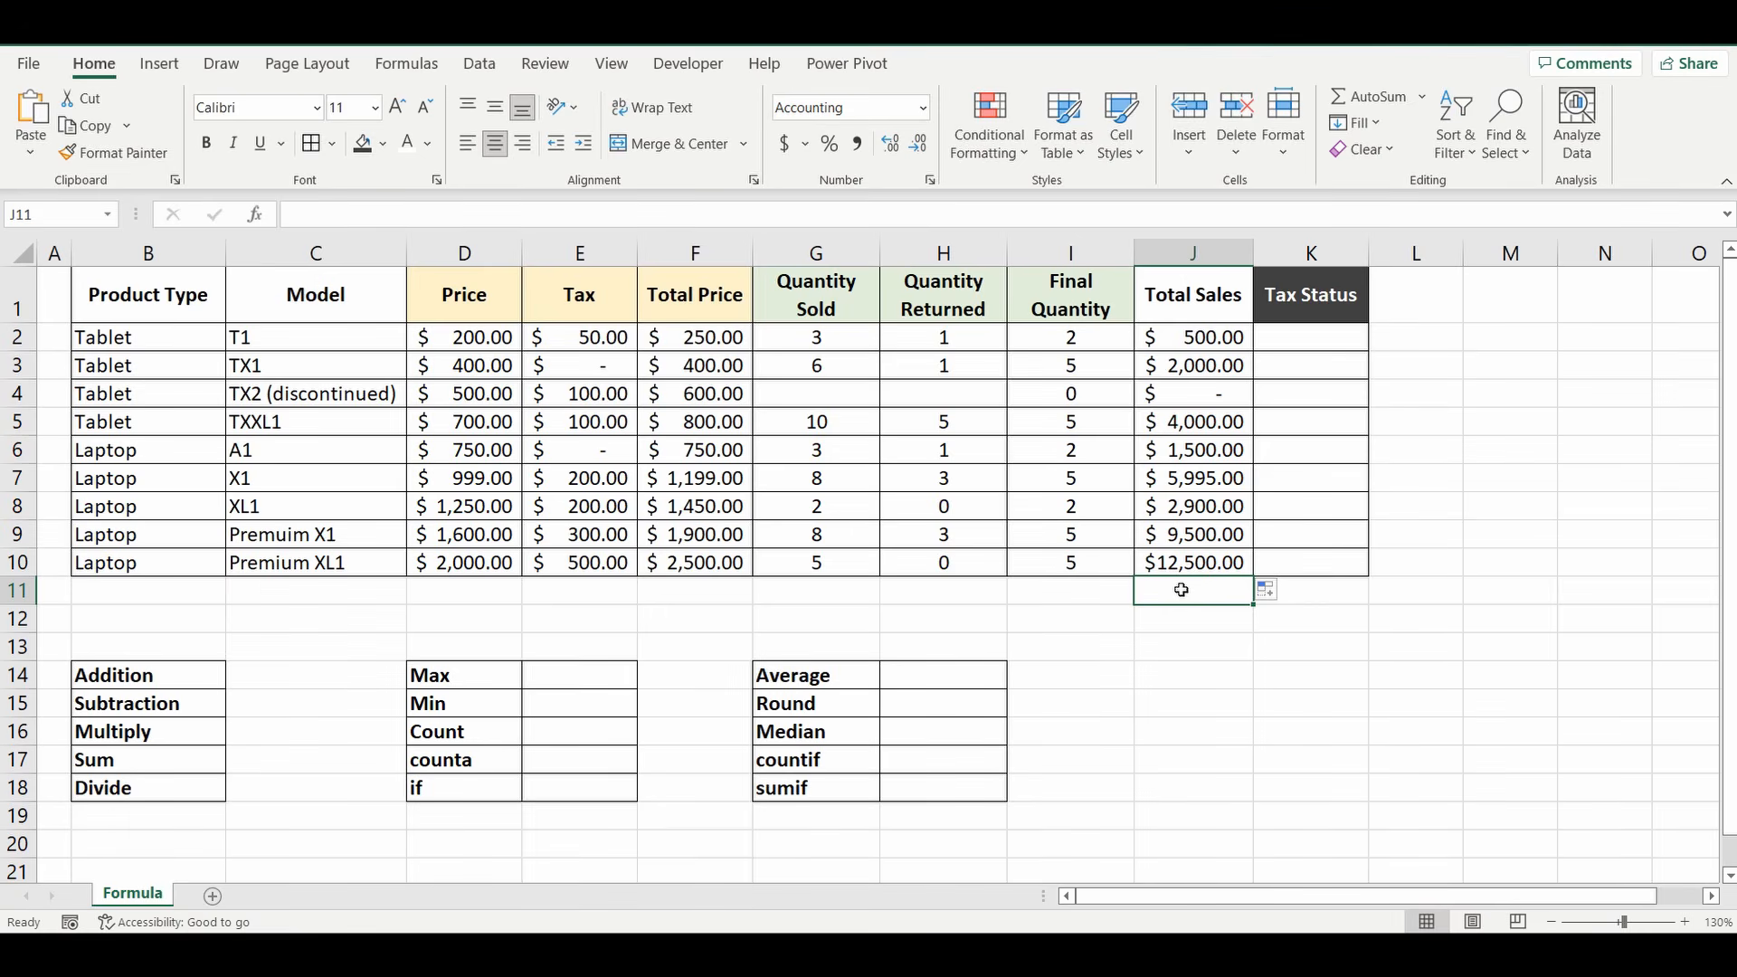
type("=")
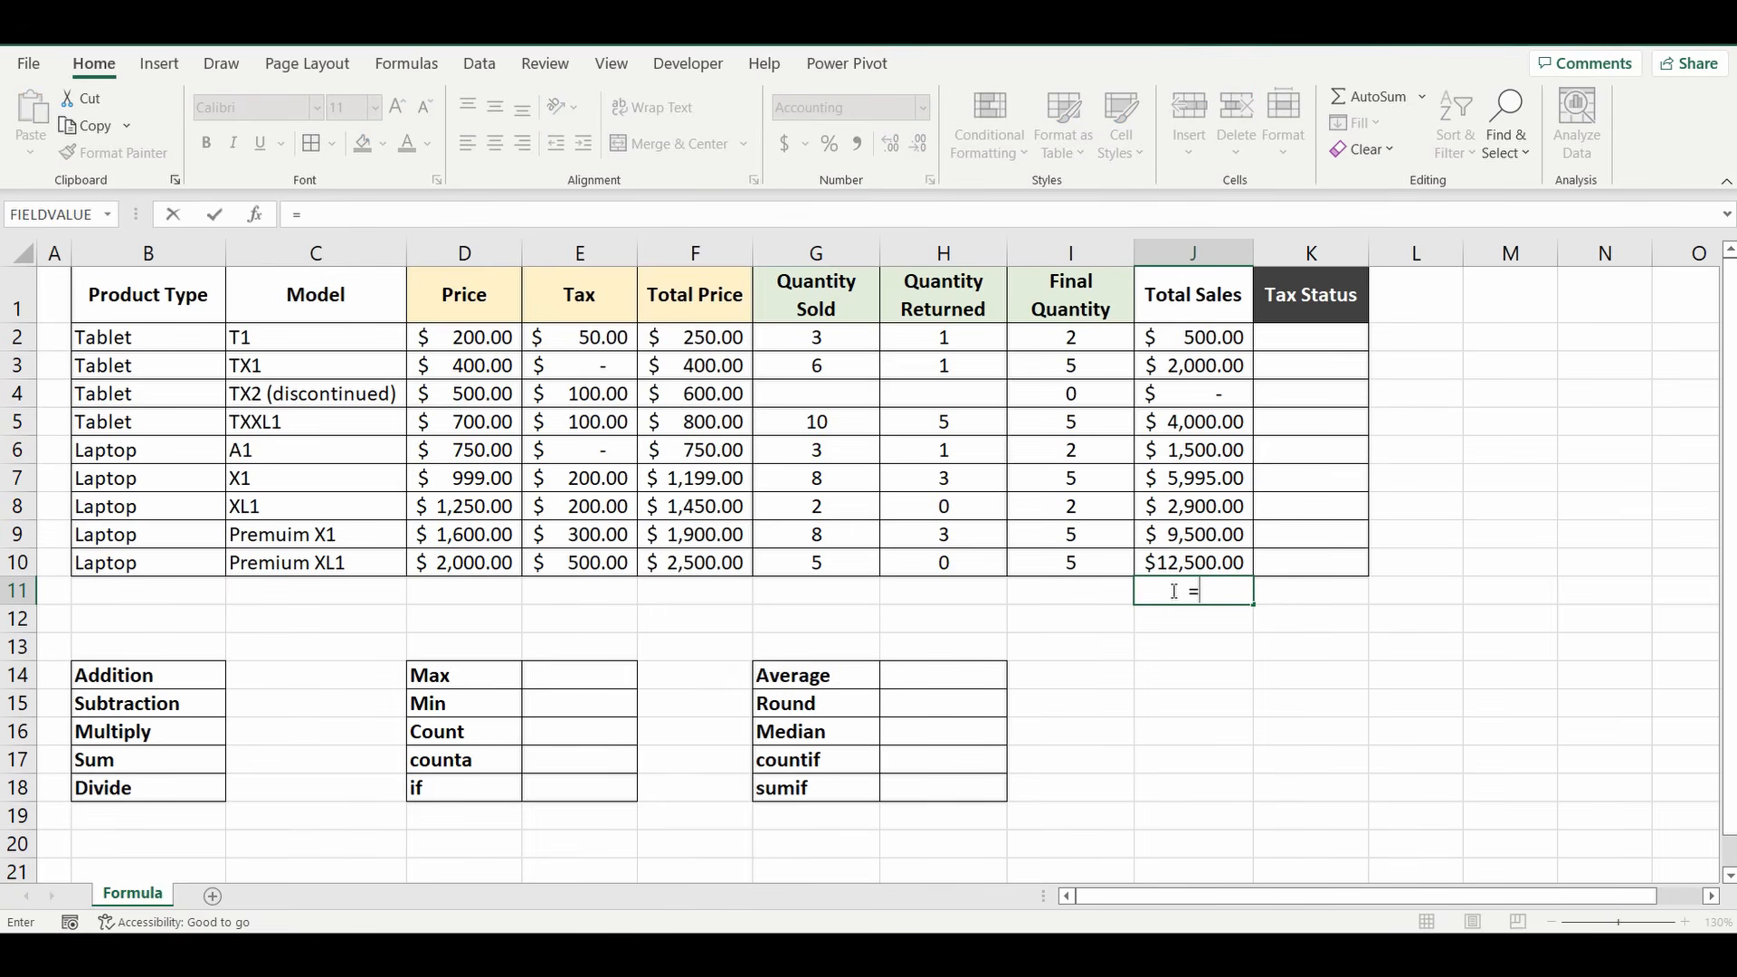
left_click(1190, 341)
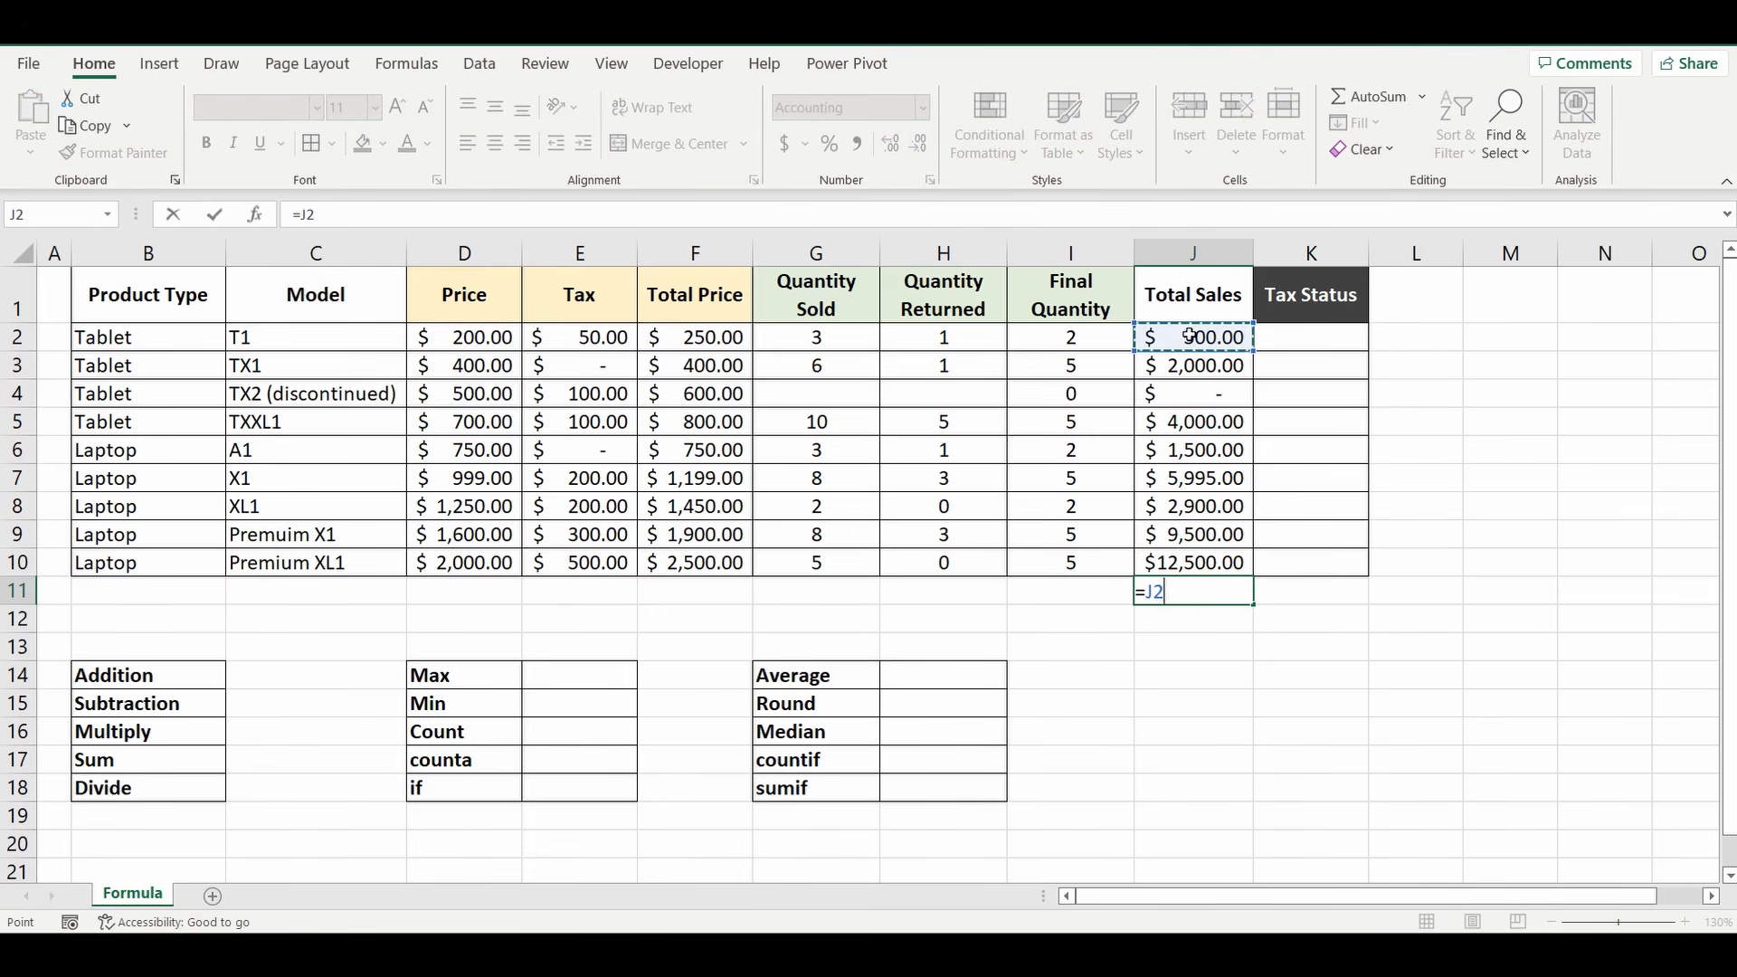
type("+")
left_click(1201, 365)
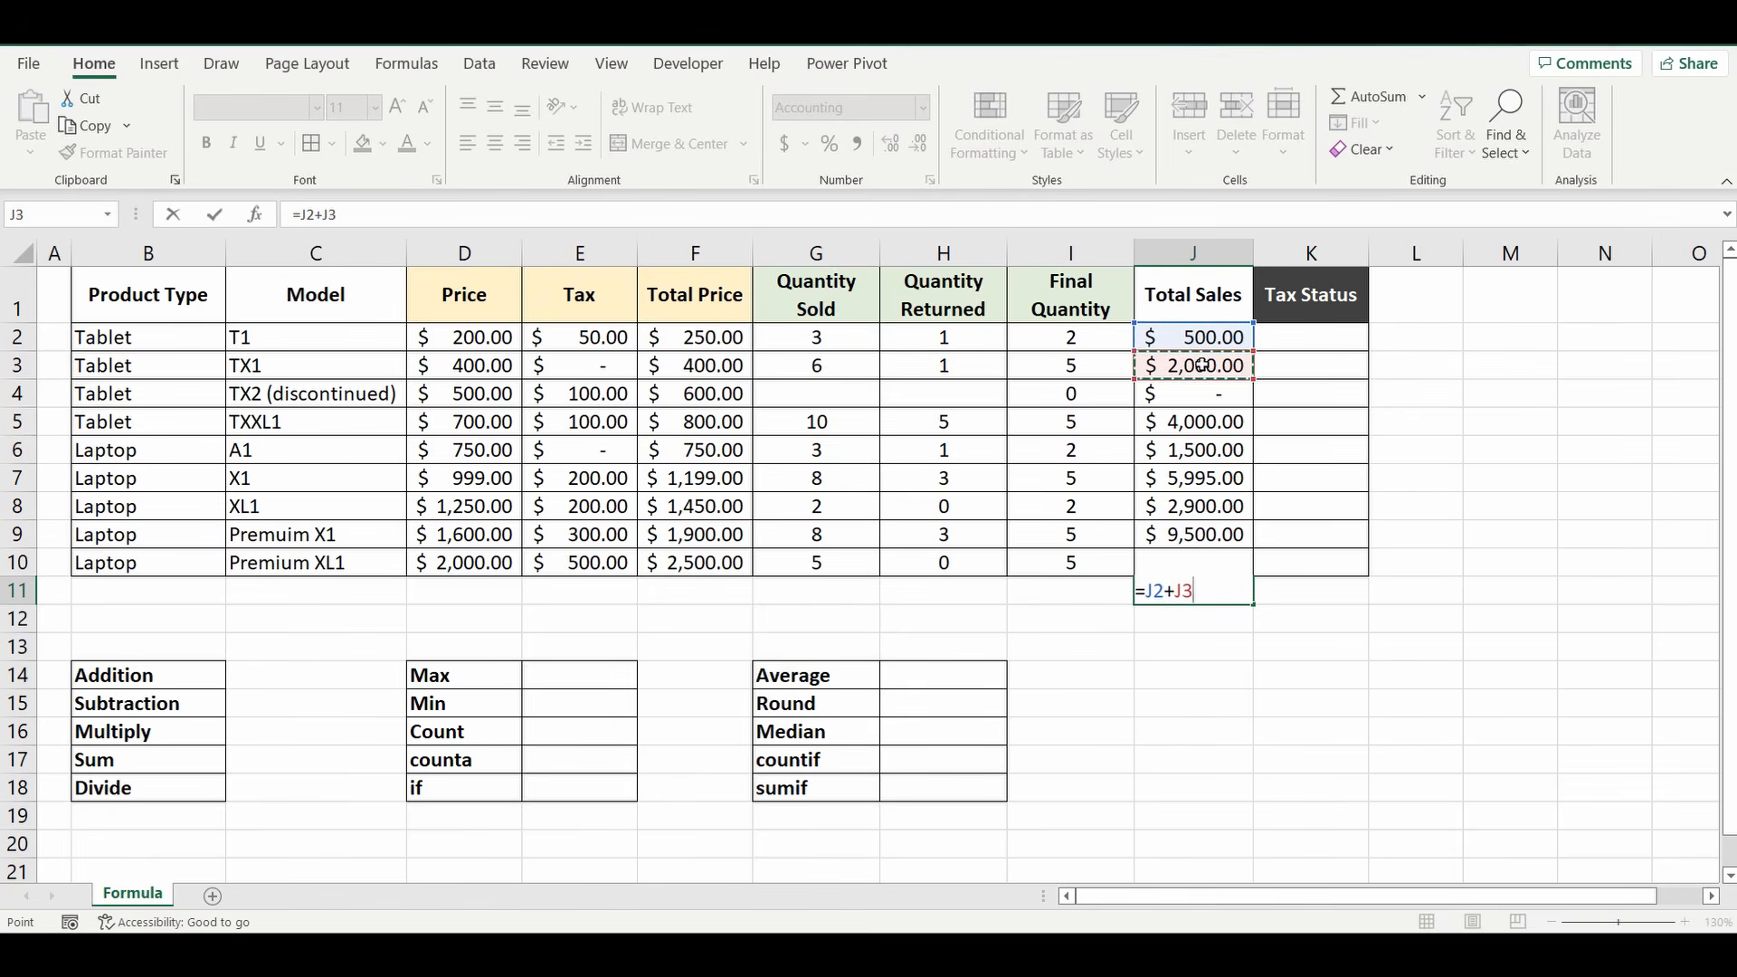
type("+")
key("BackSpace")
key("BackSpace")
key("BackSpace")
key("BackSpace")
key("BackSpace")
key("BackSpace")
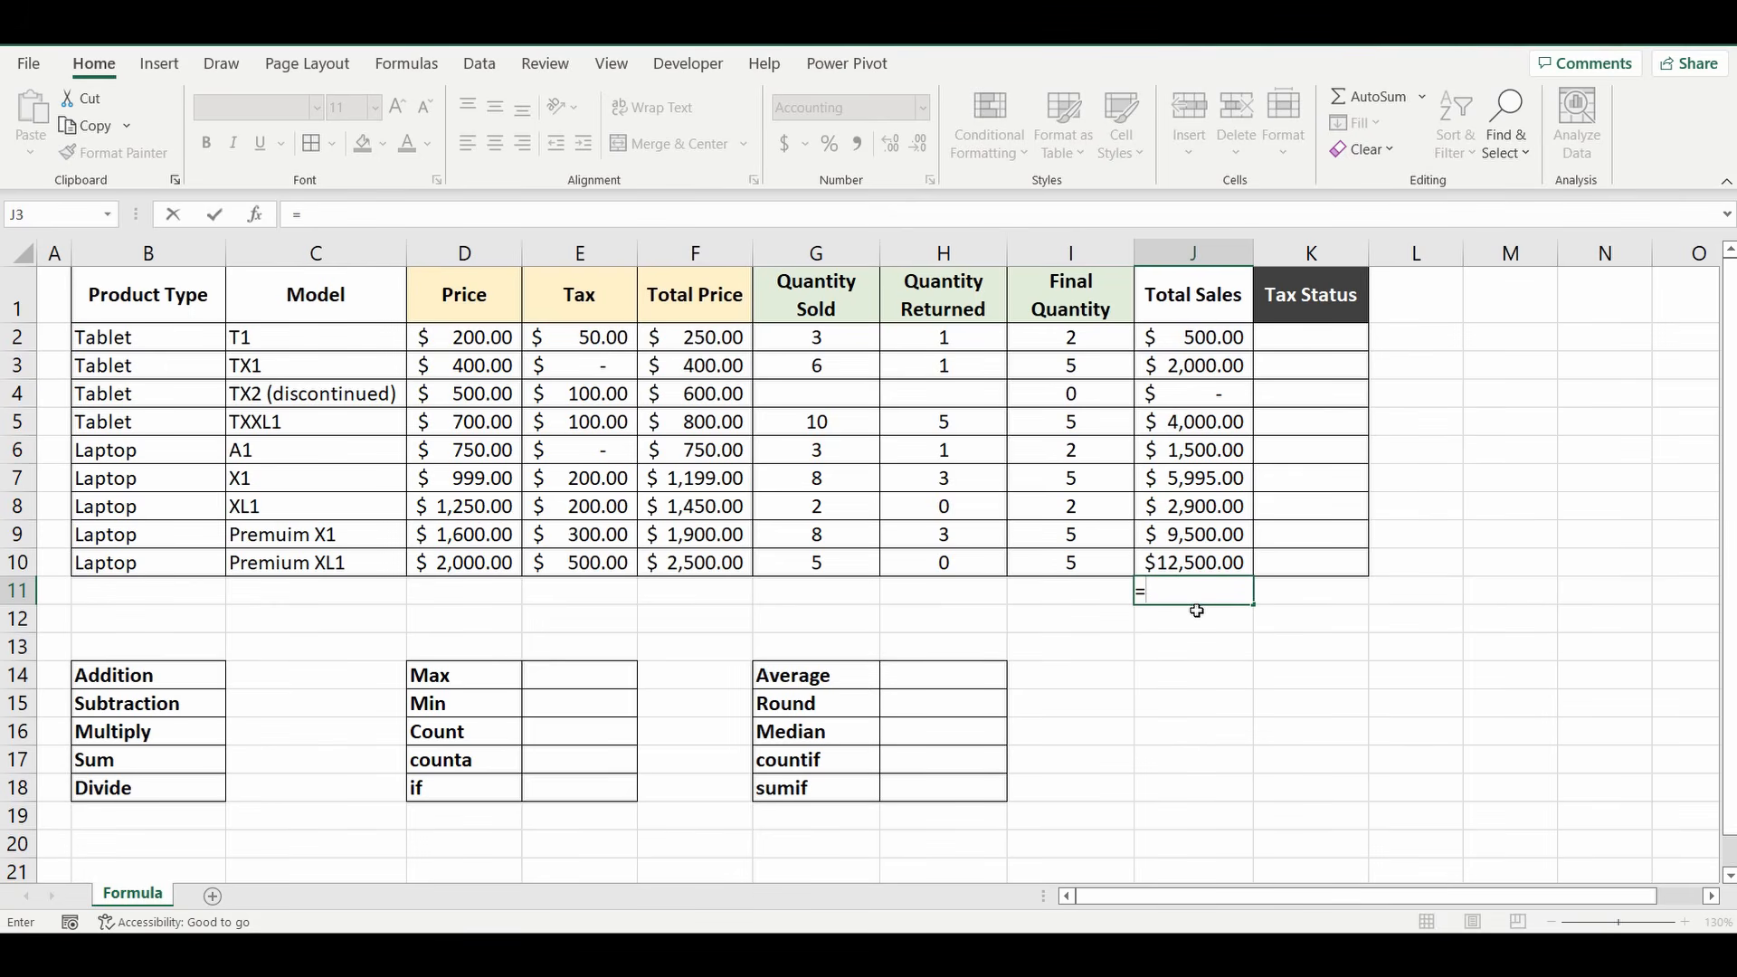
Step: Total the Total Sales column in J11 with =SUM(J2:J10)
type("sum")
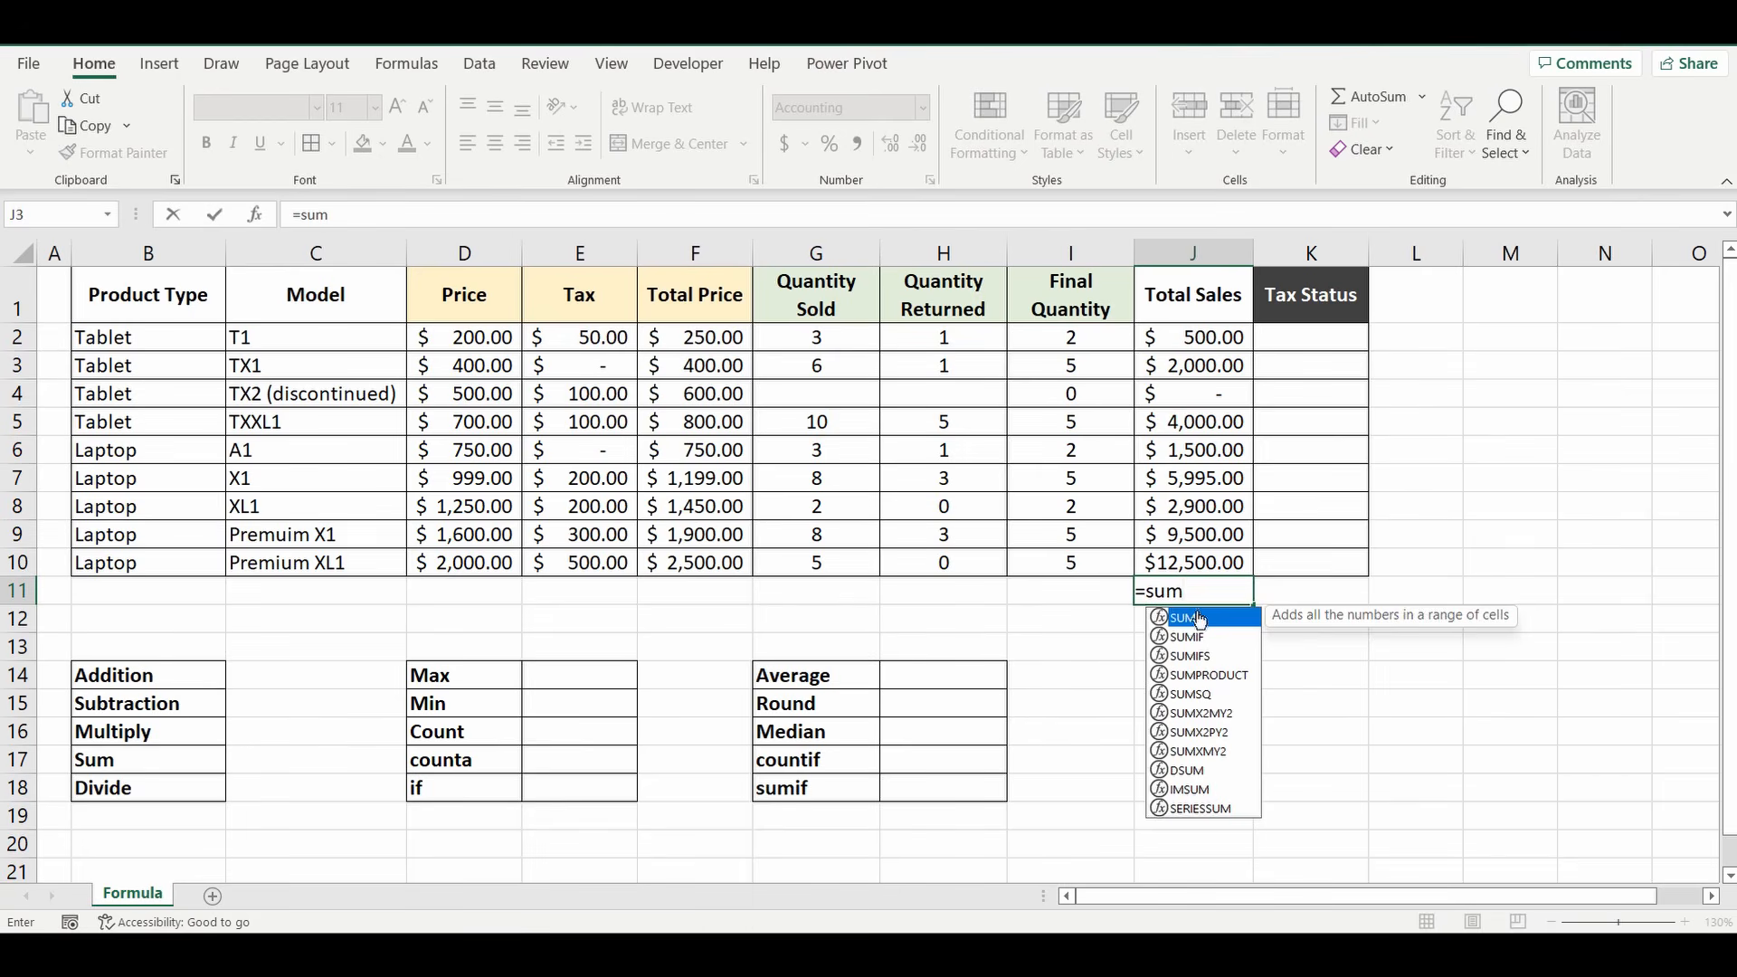
type("(")
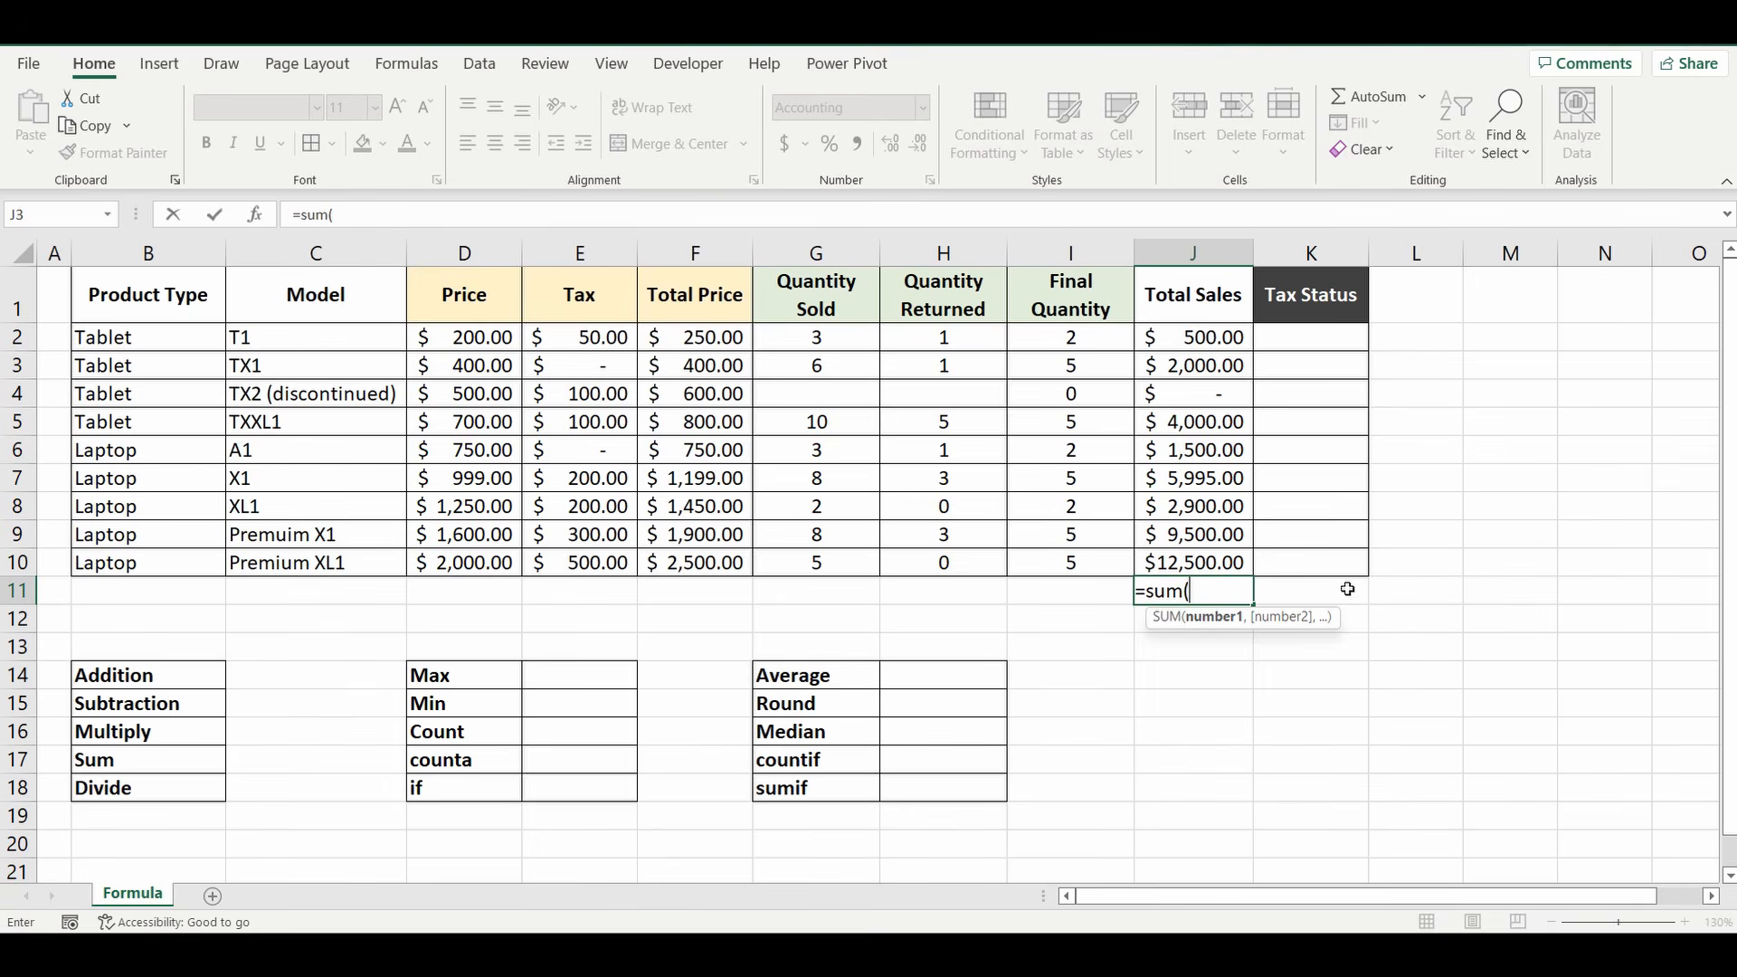
left_click_drag(1188, 333, 1180, 565)
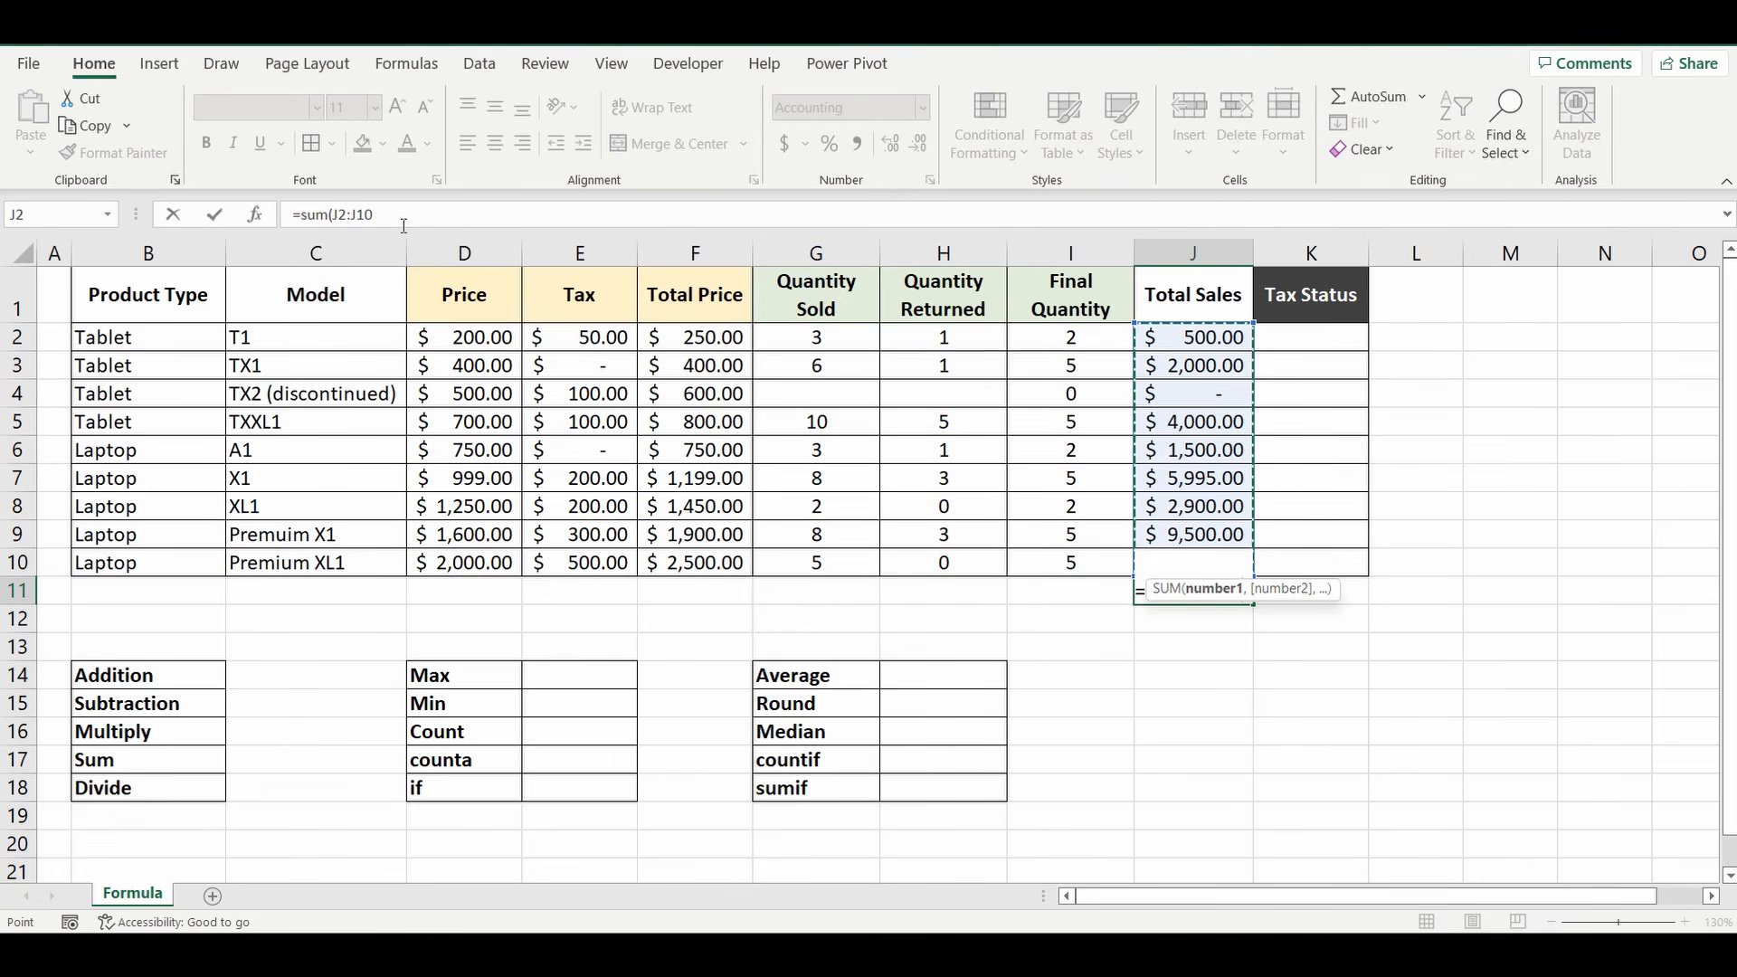
type(")")
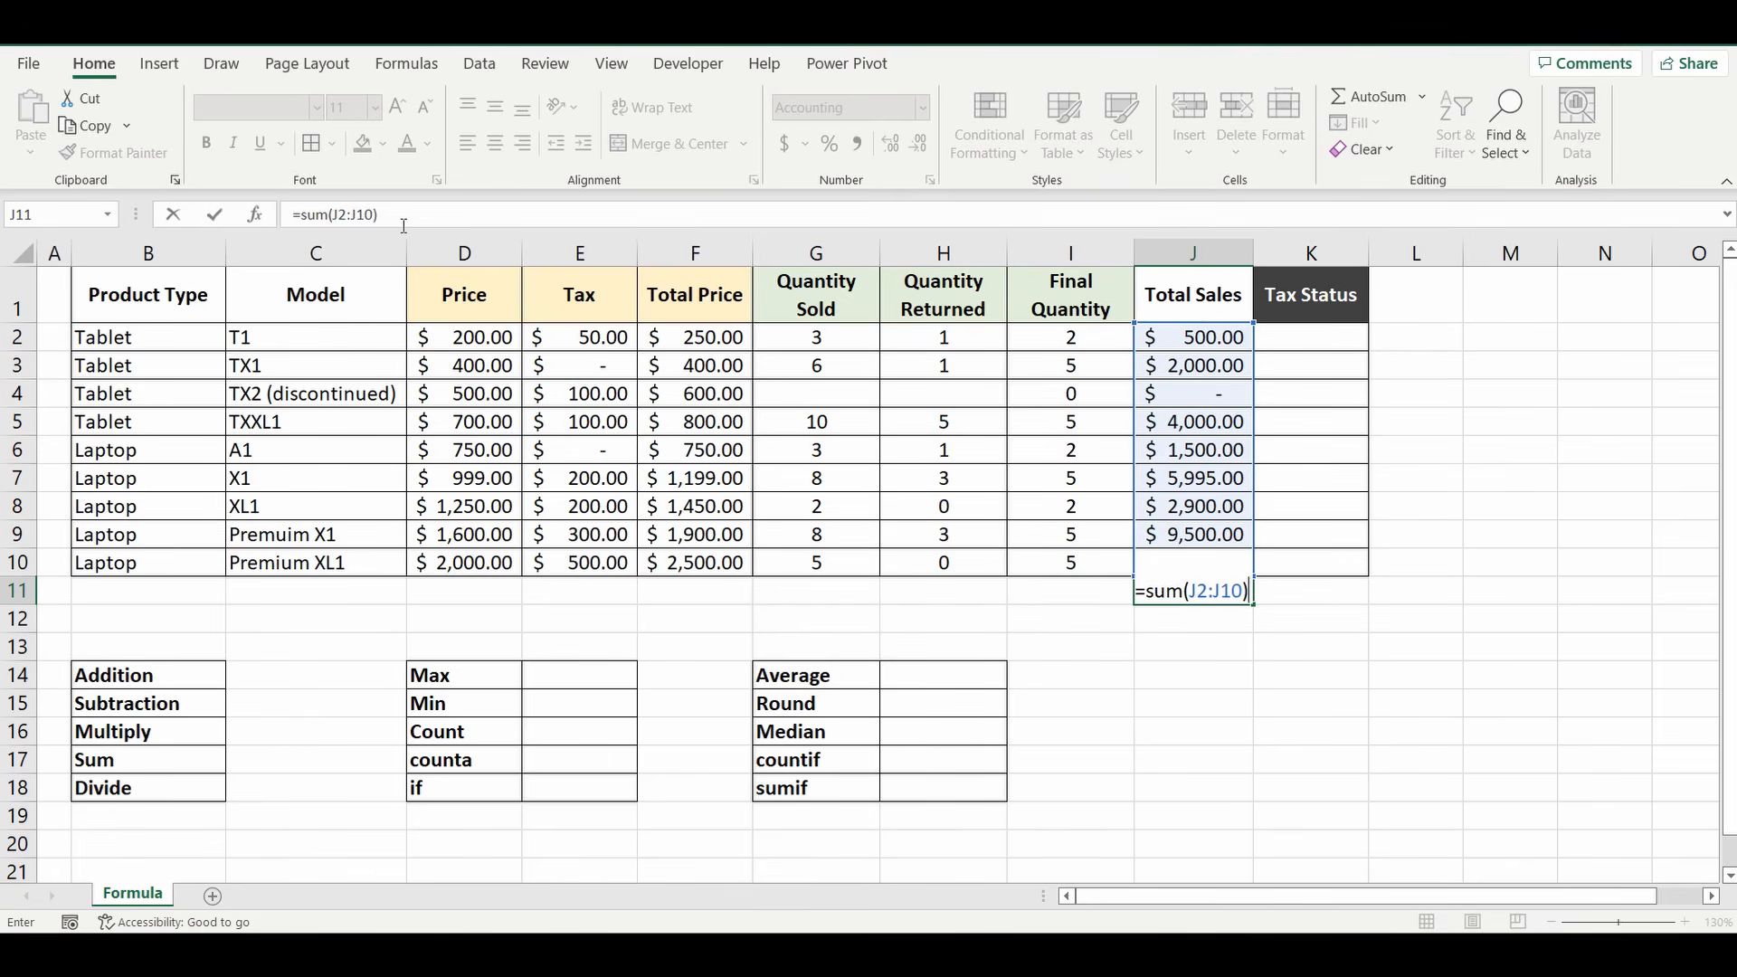
key("Return")
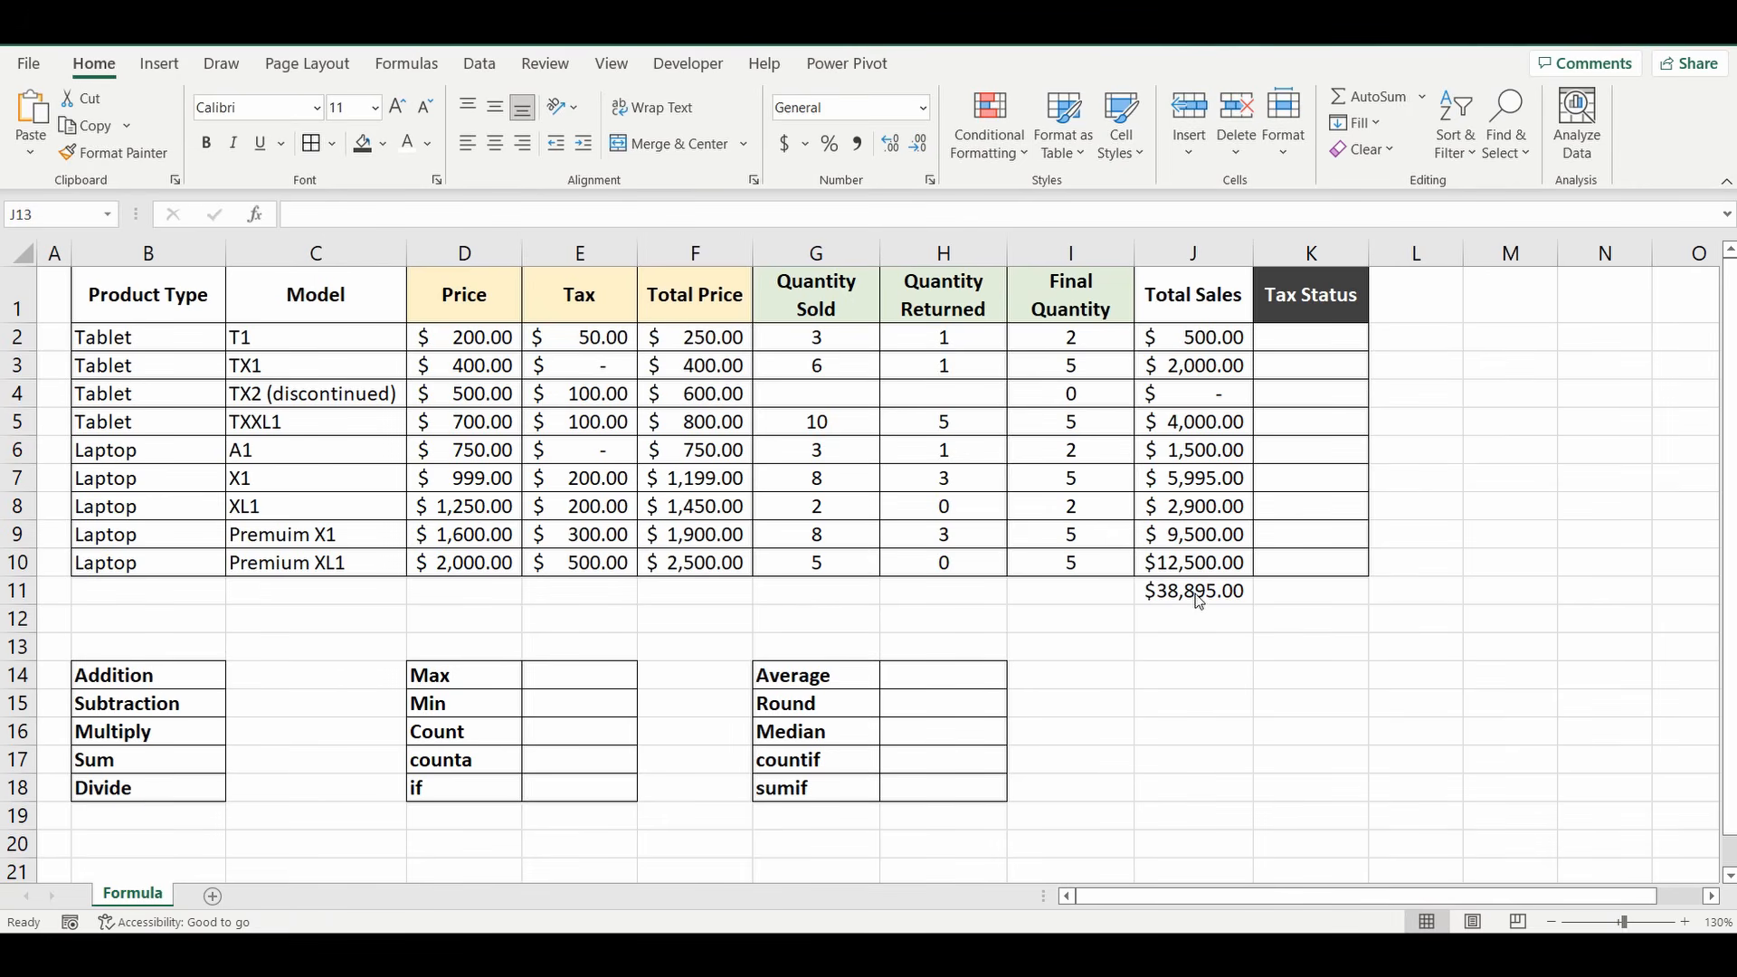
Step: Label I12 "3 owners" and divide the sales total among them in J12 with =J11/3
left_click(1060, 623)
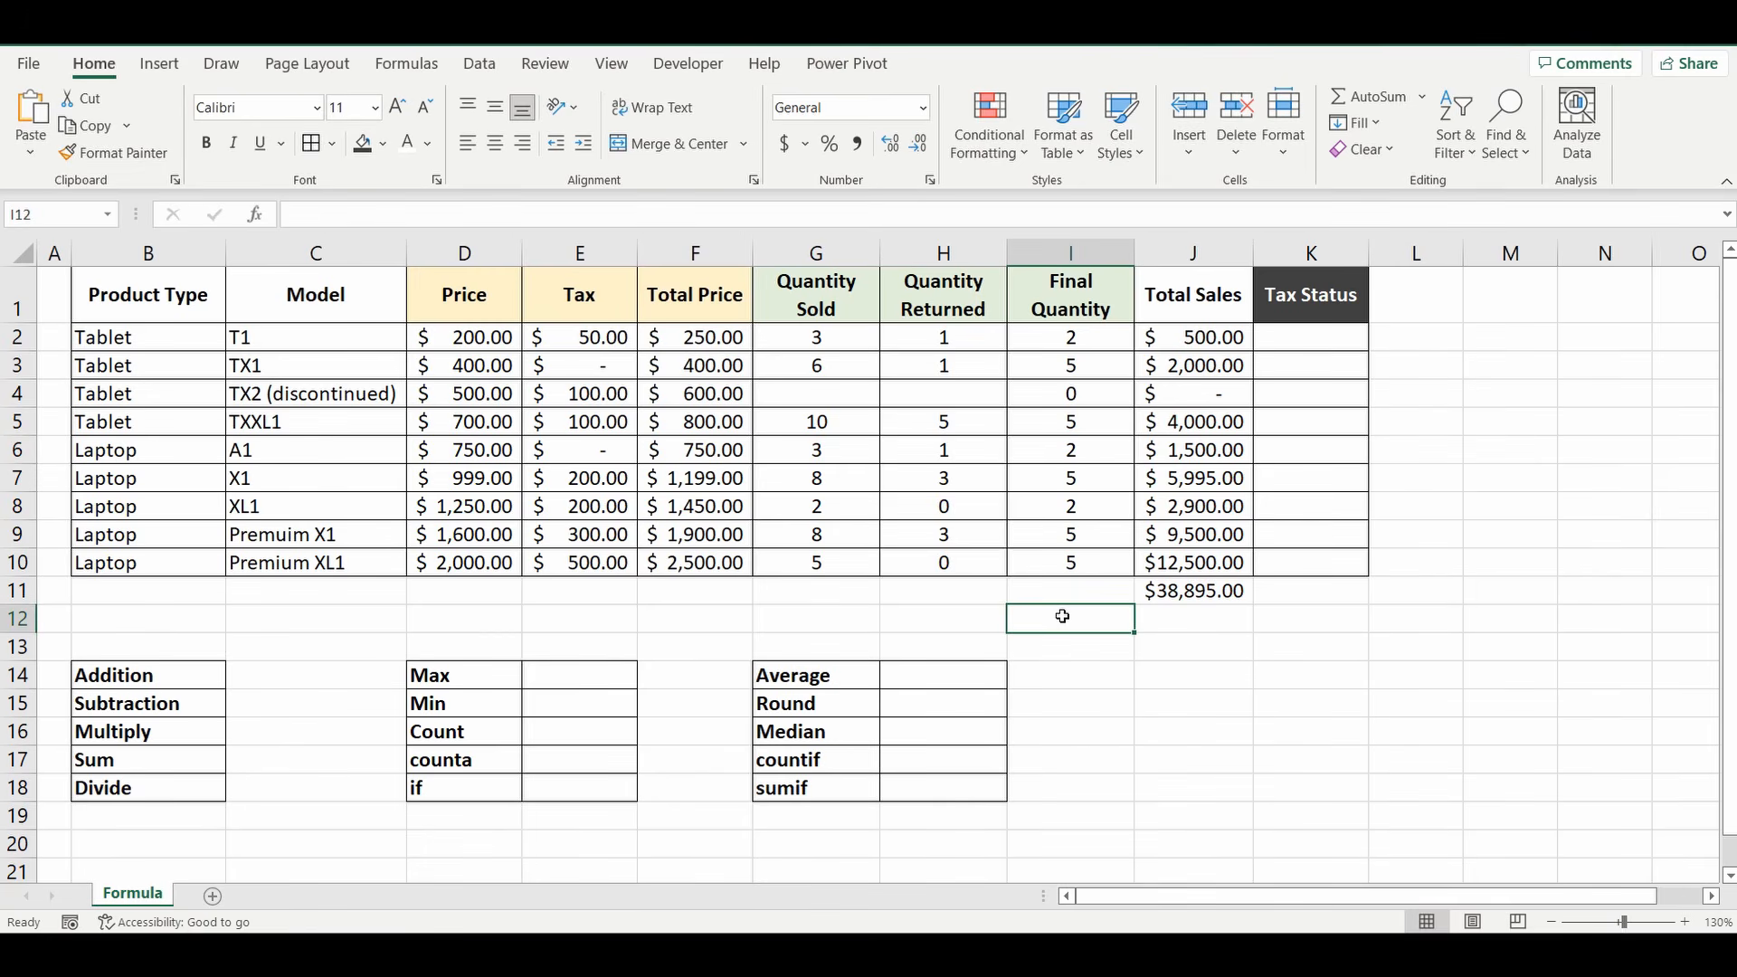
type("3 owners")
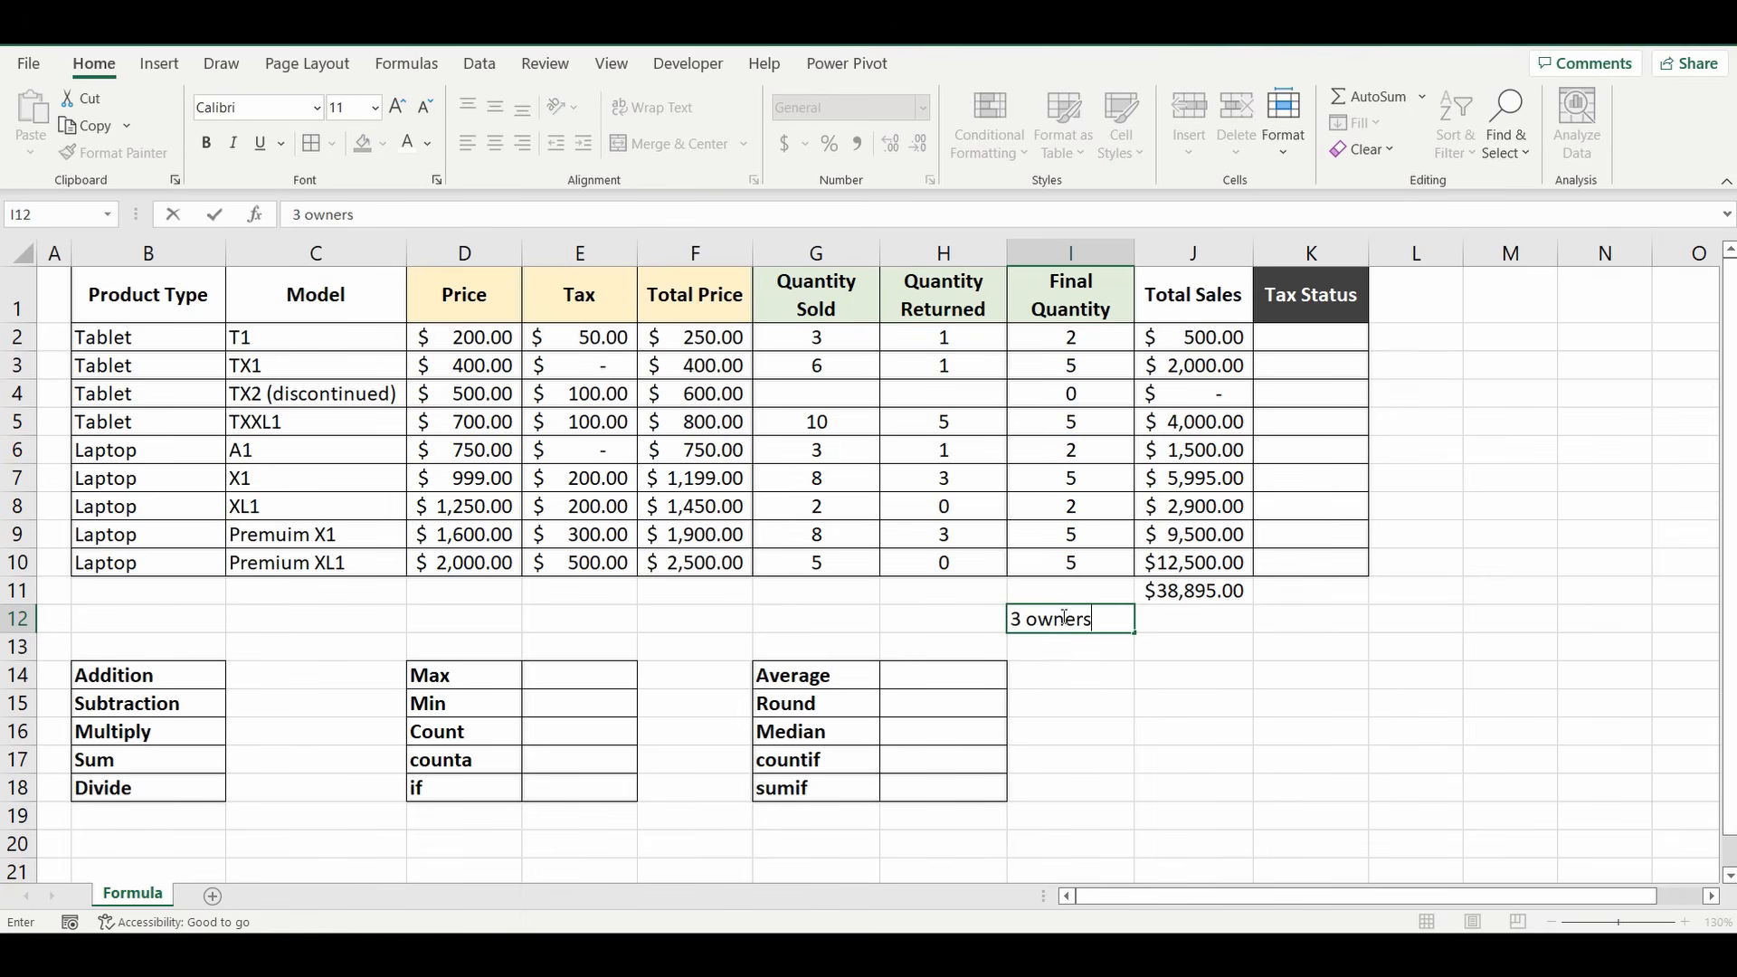
left_click(1180, 619)
type("=")
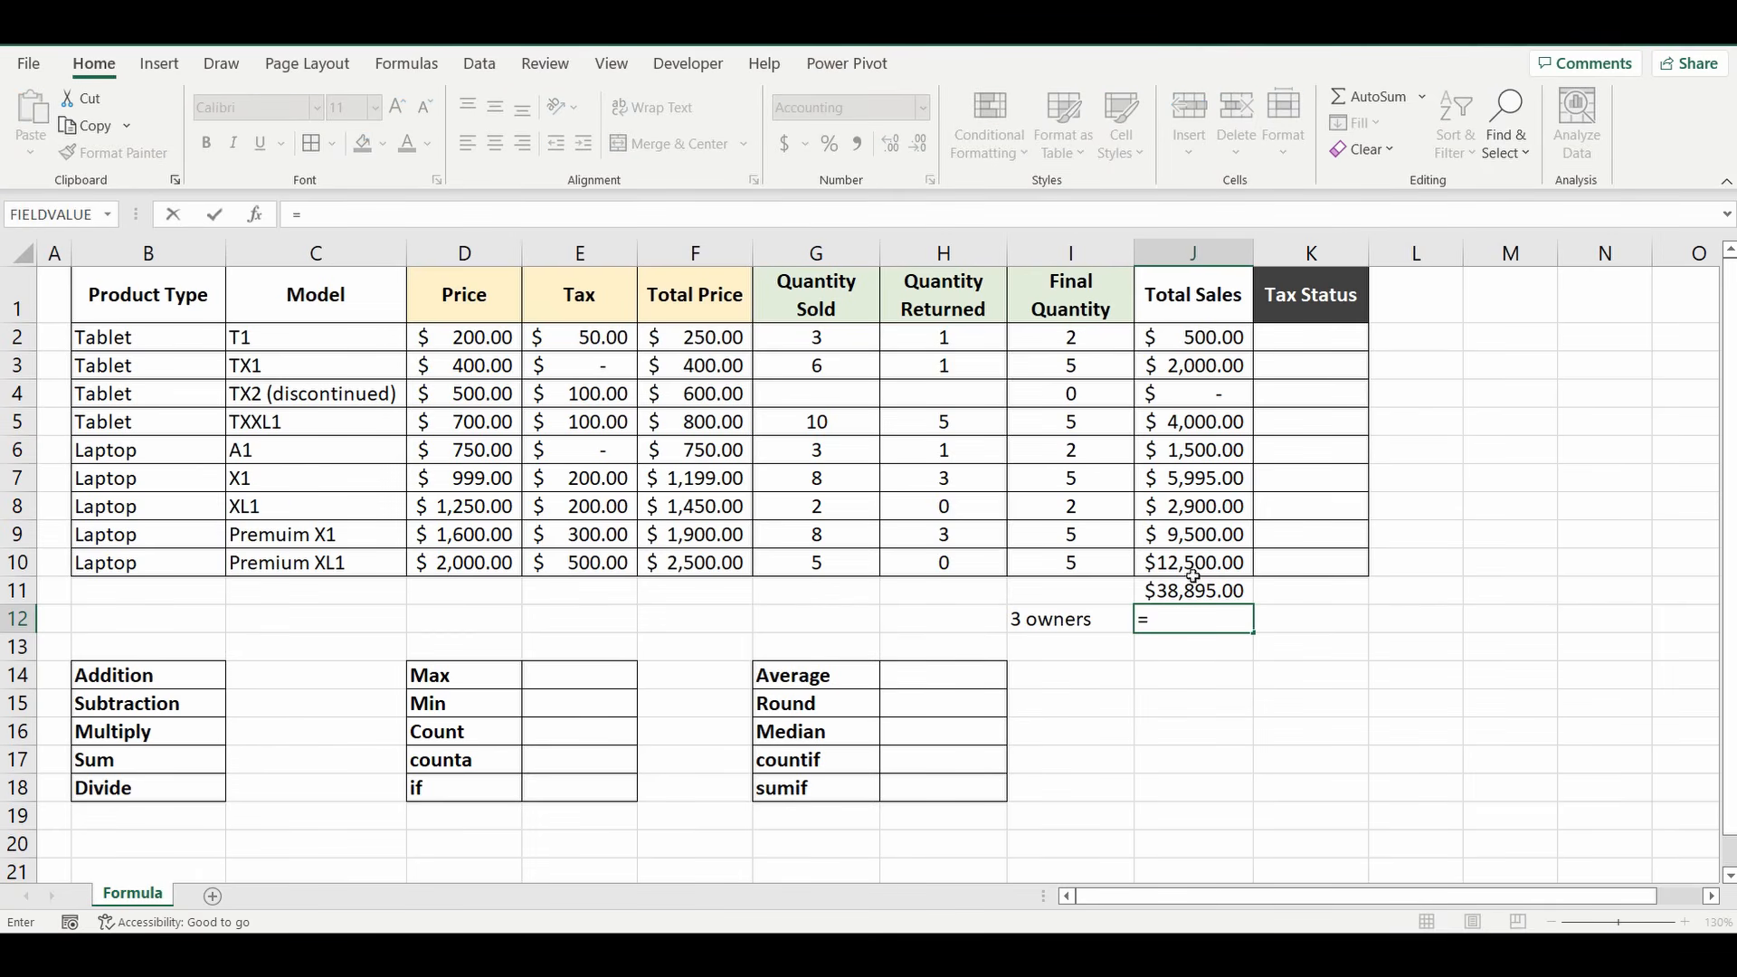
left_click(1197, 589)
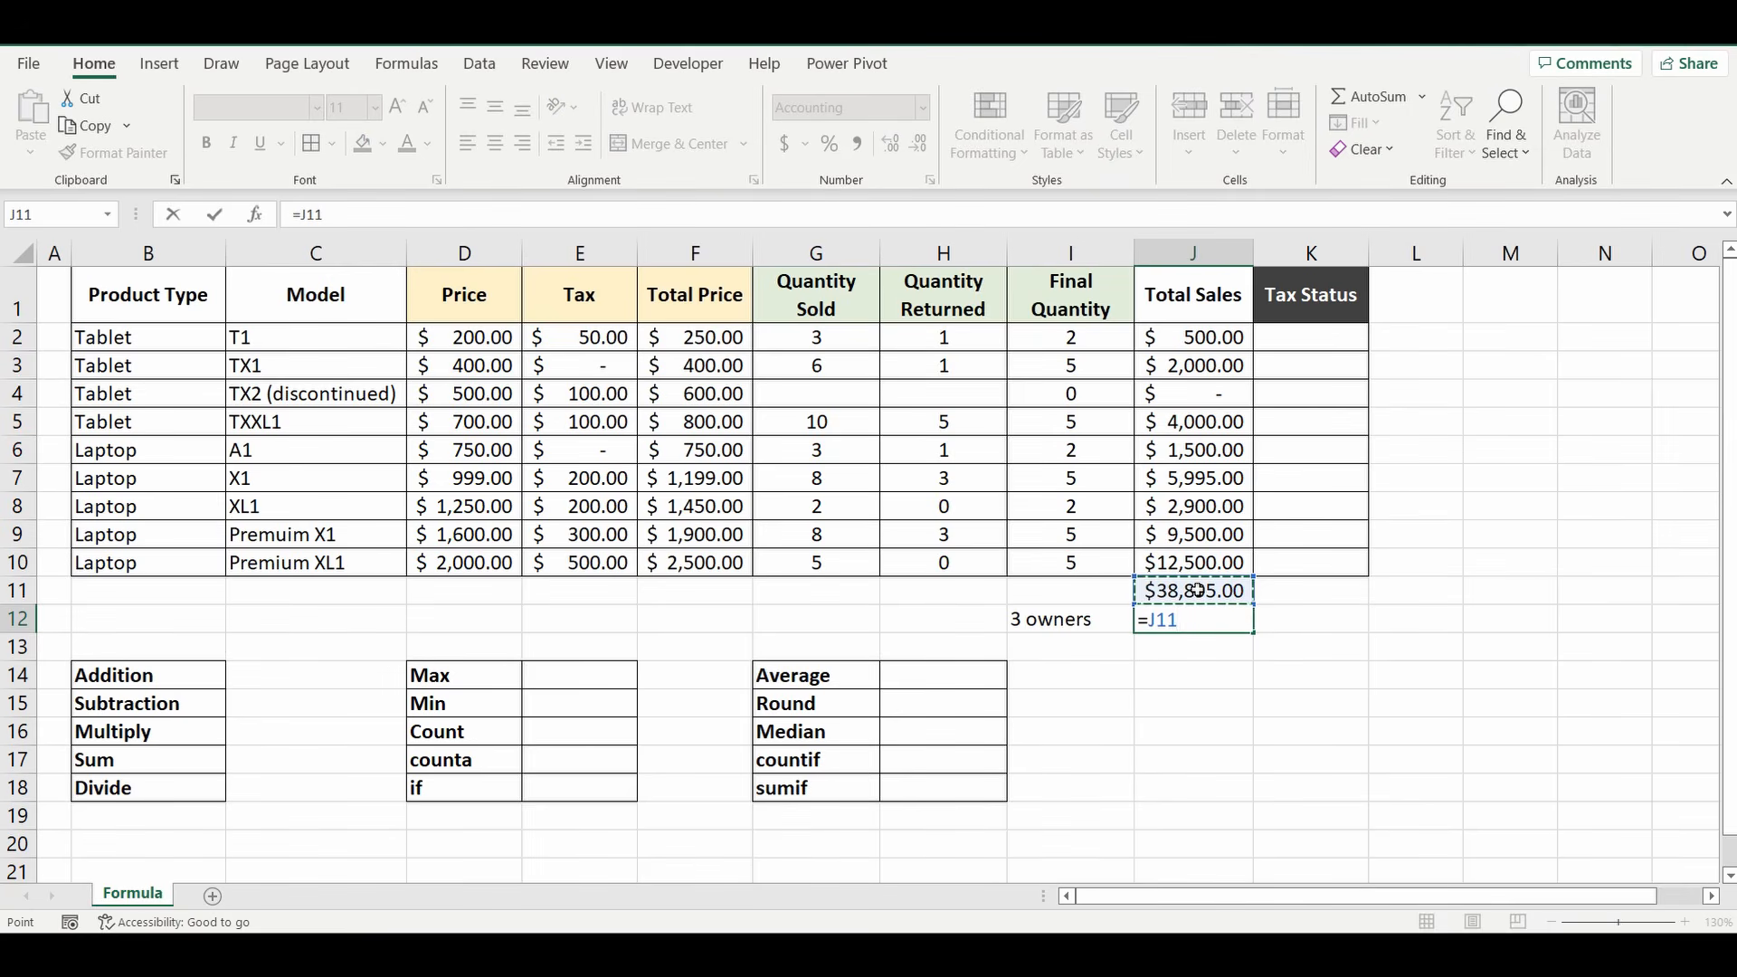
type("/")
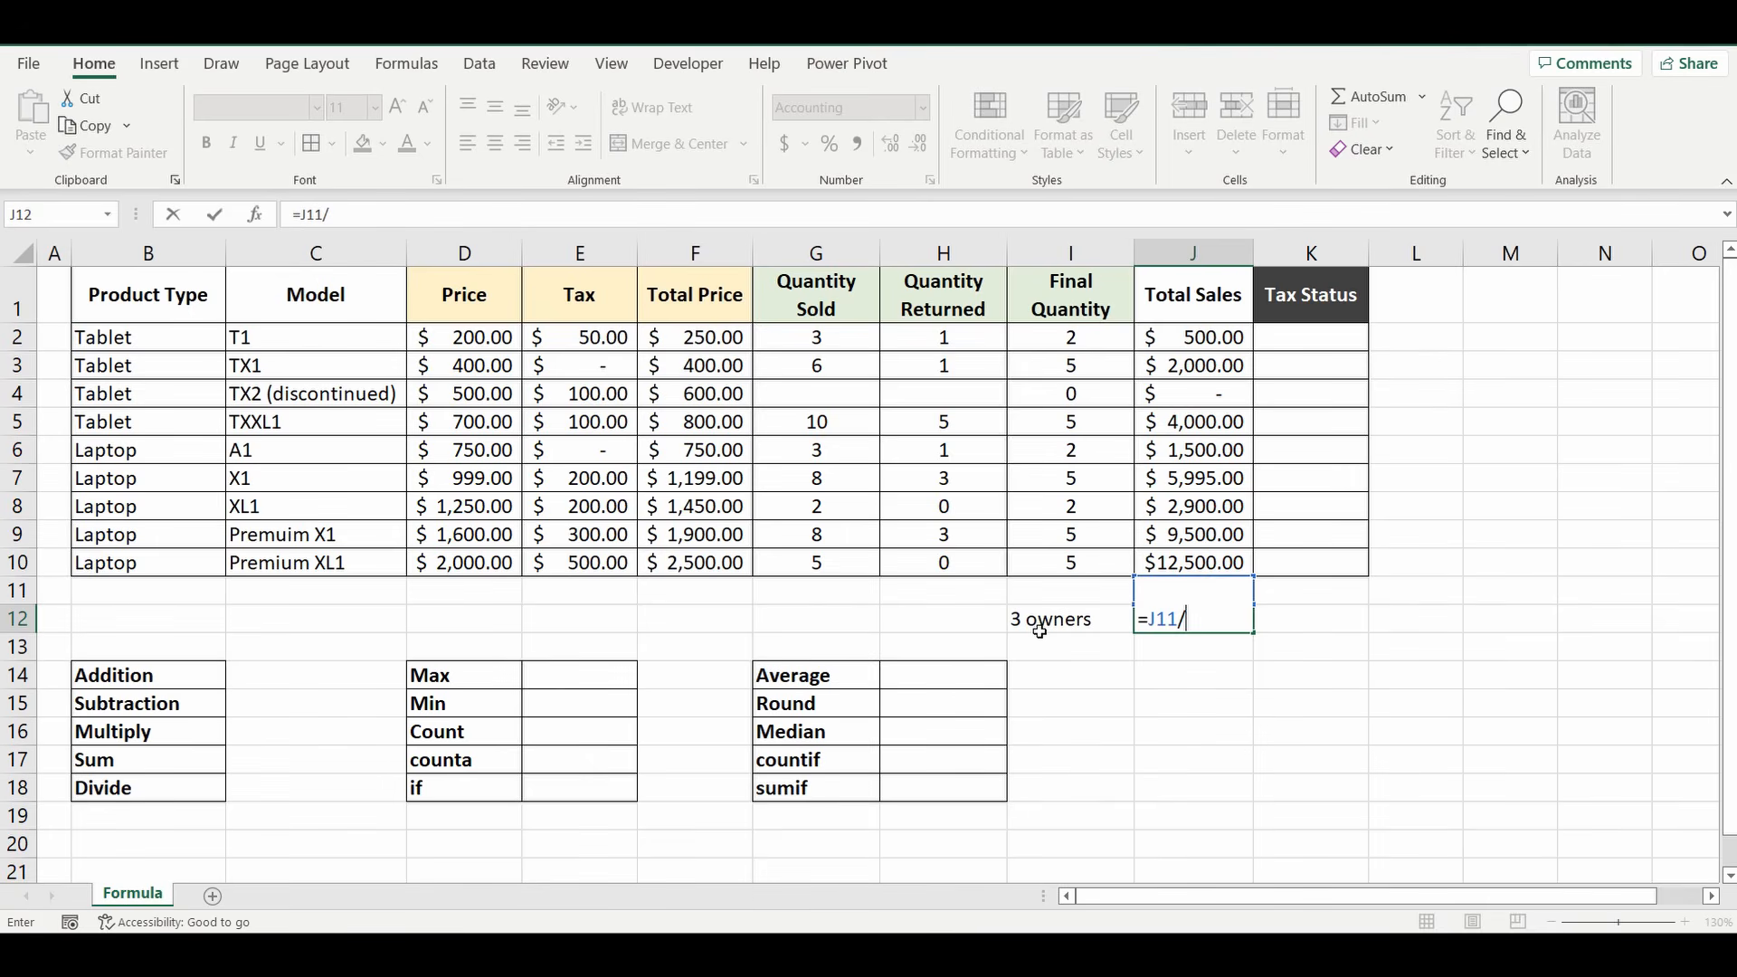
type("3")
key("Return")
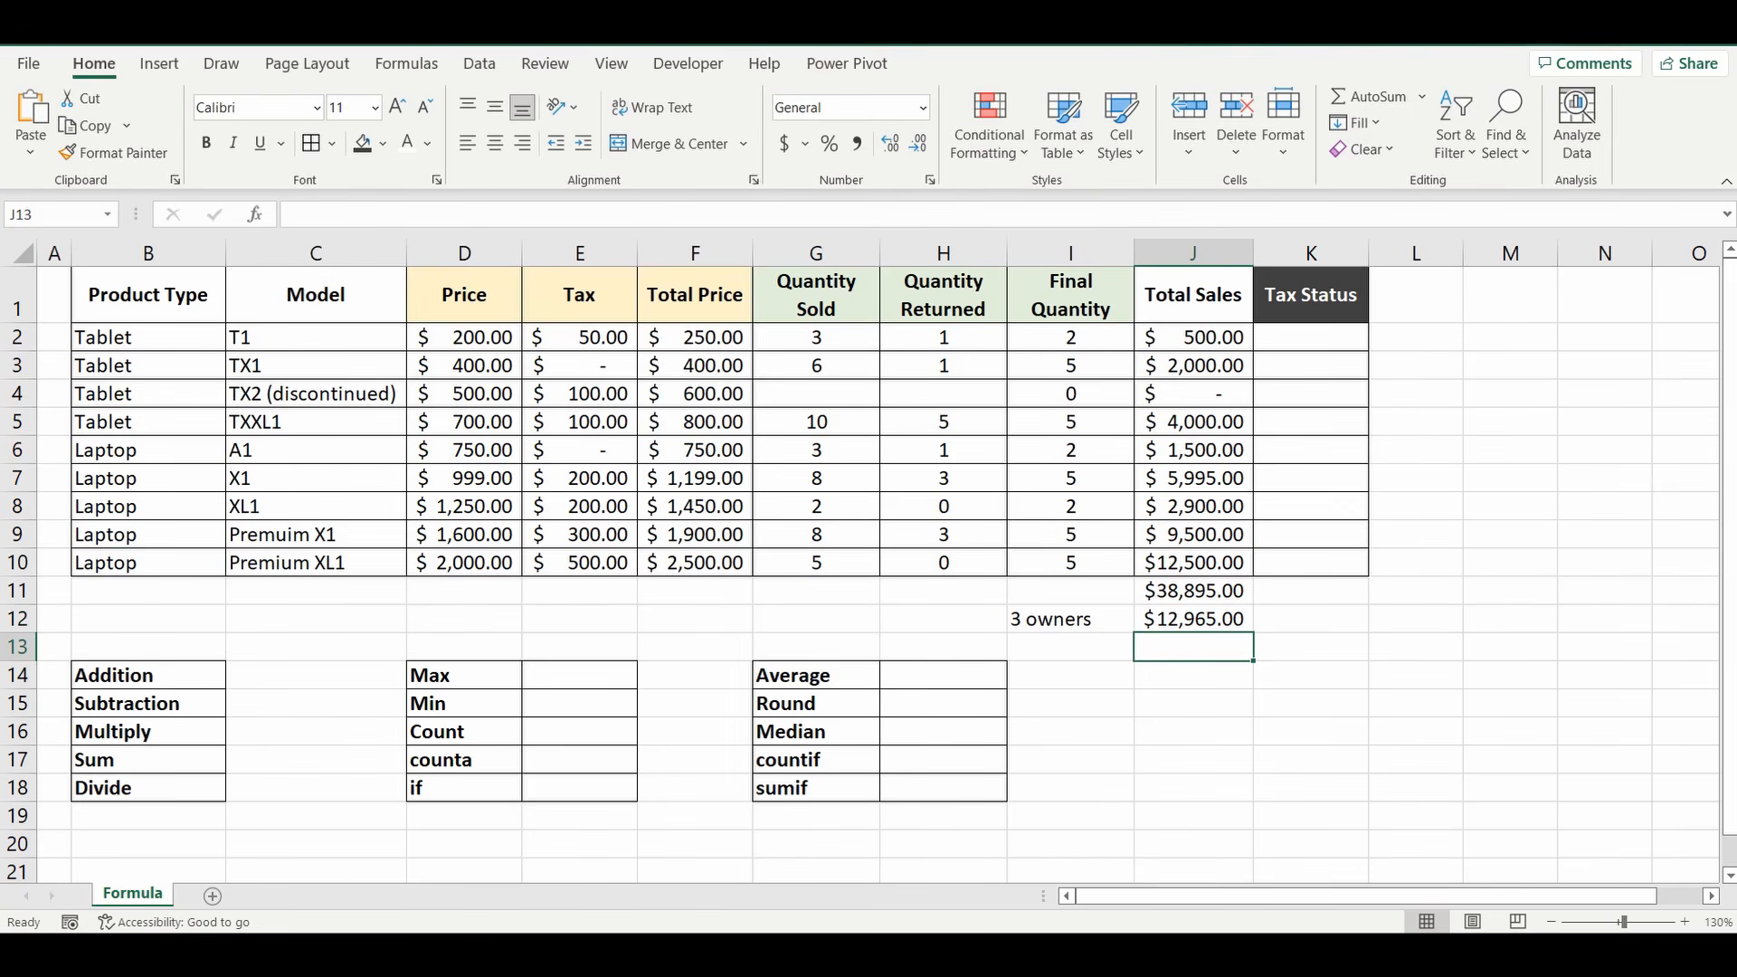
Step: Change the T1 tablet's Price in D2 to 300 to test that the dependent formulas recalculate
left_click(464, 365)
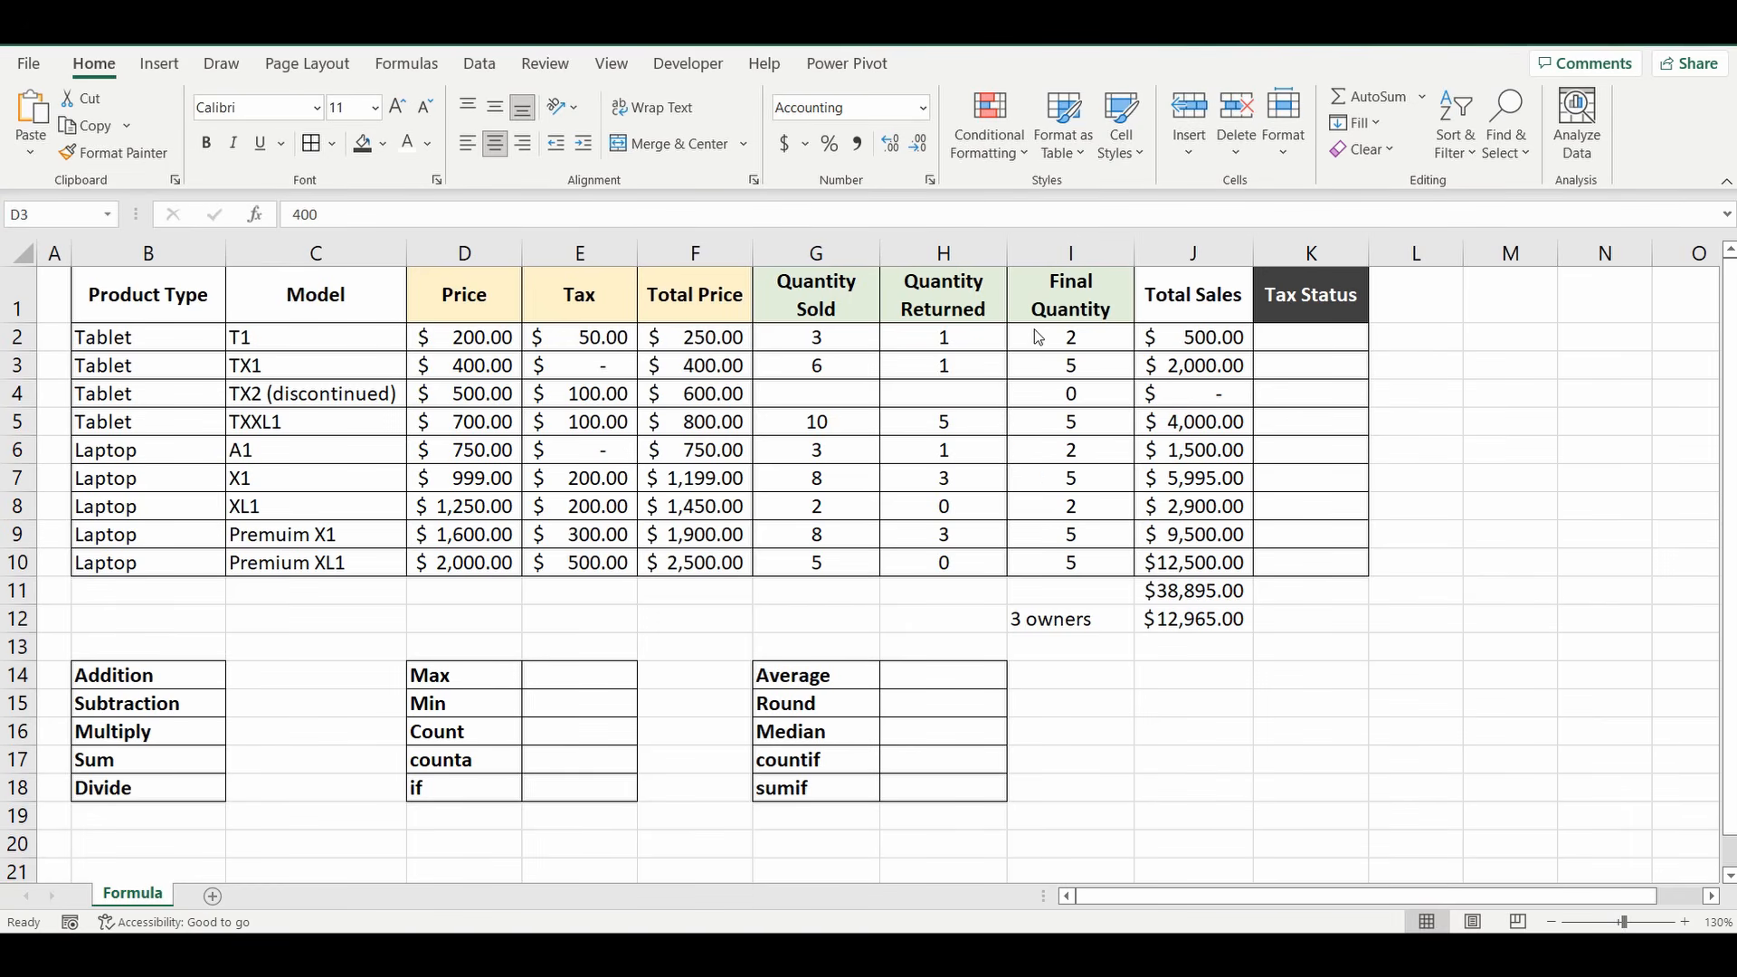
left_click(460, 337)
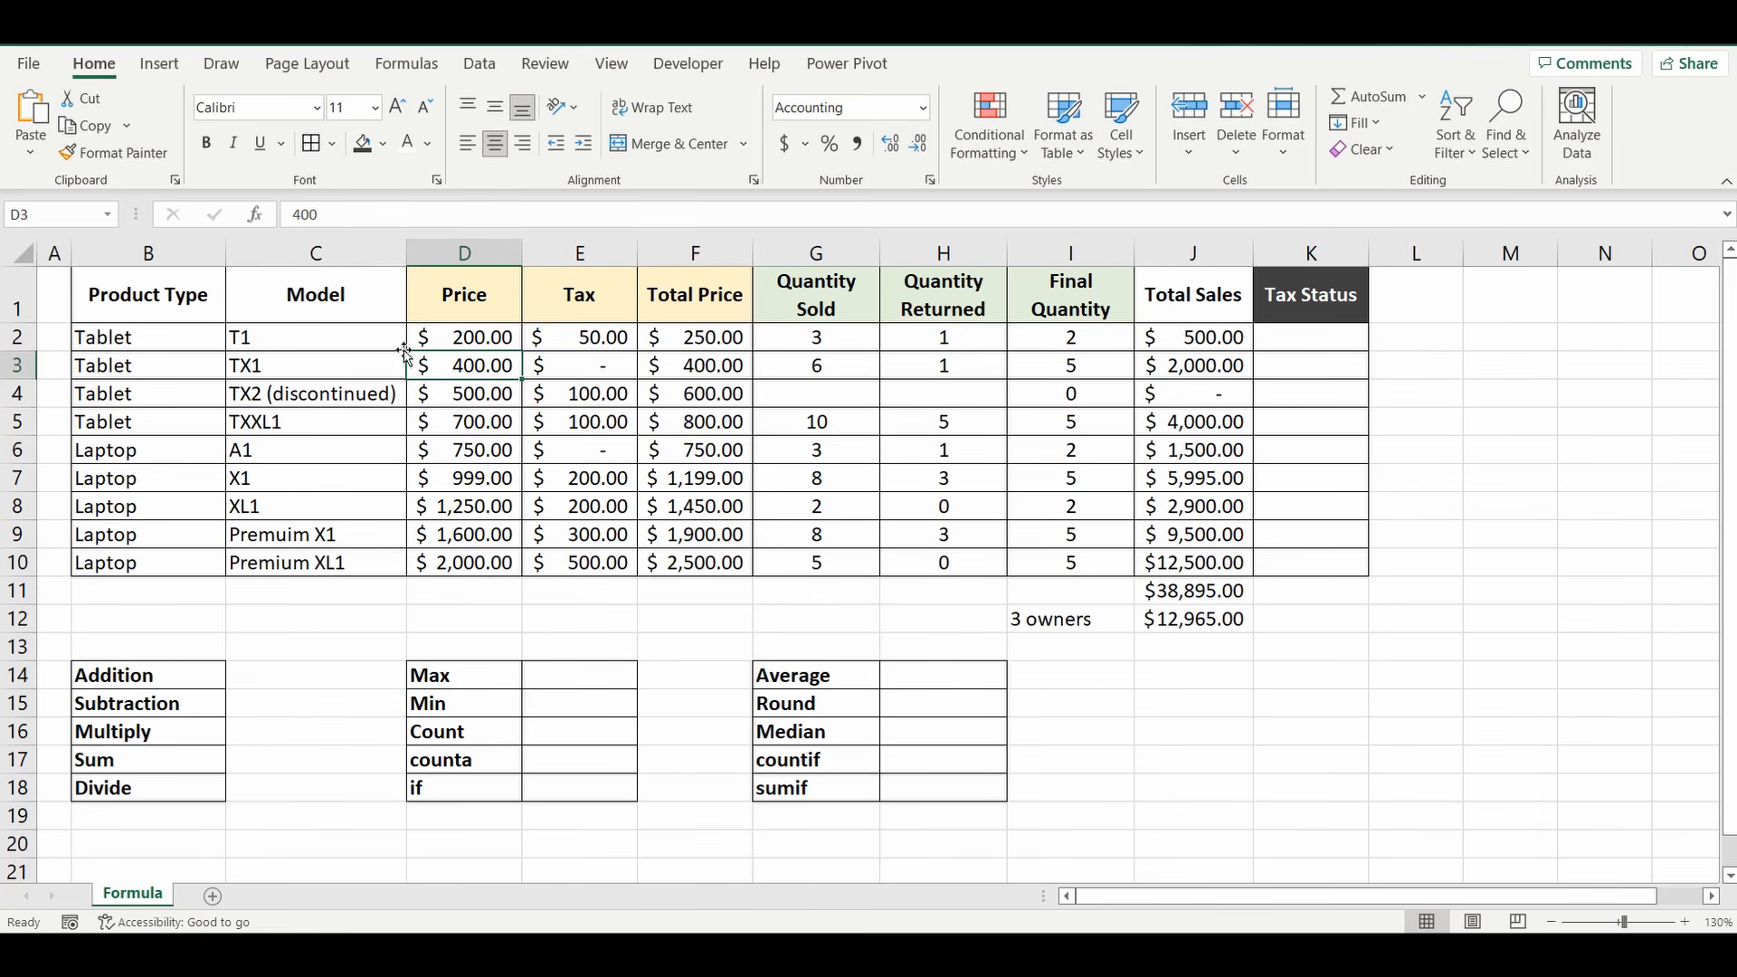
left_click(467, 335)
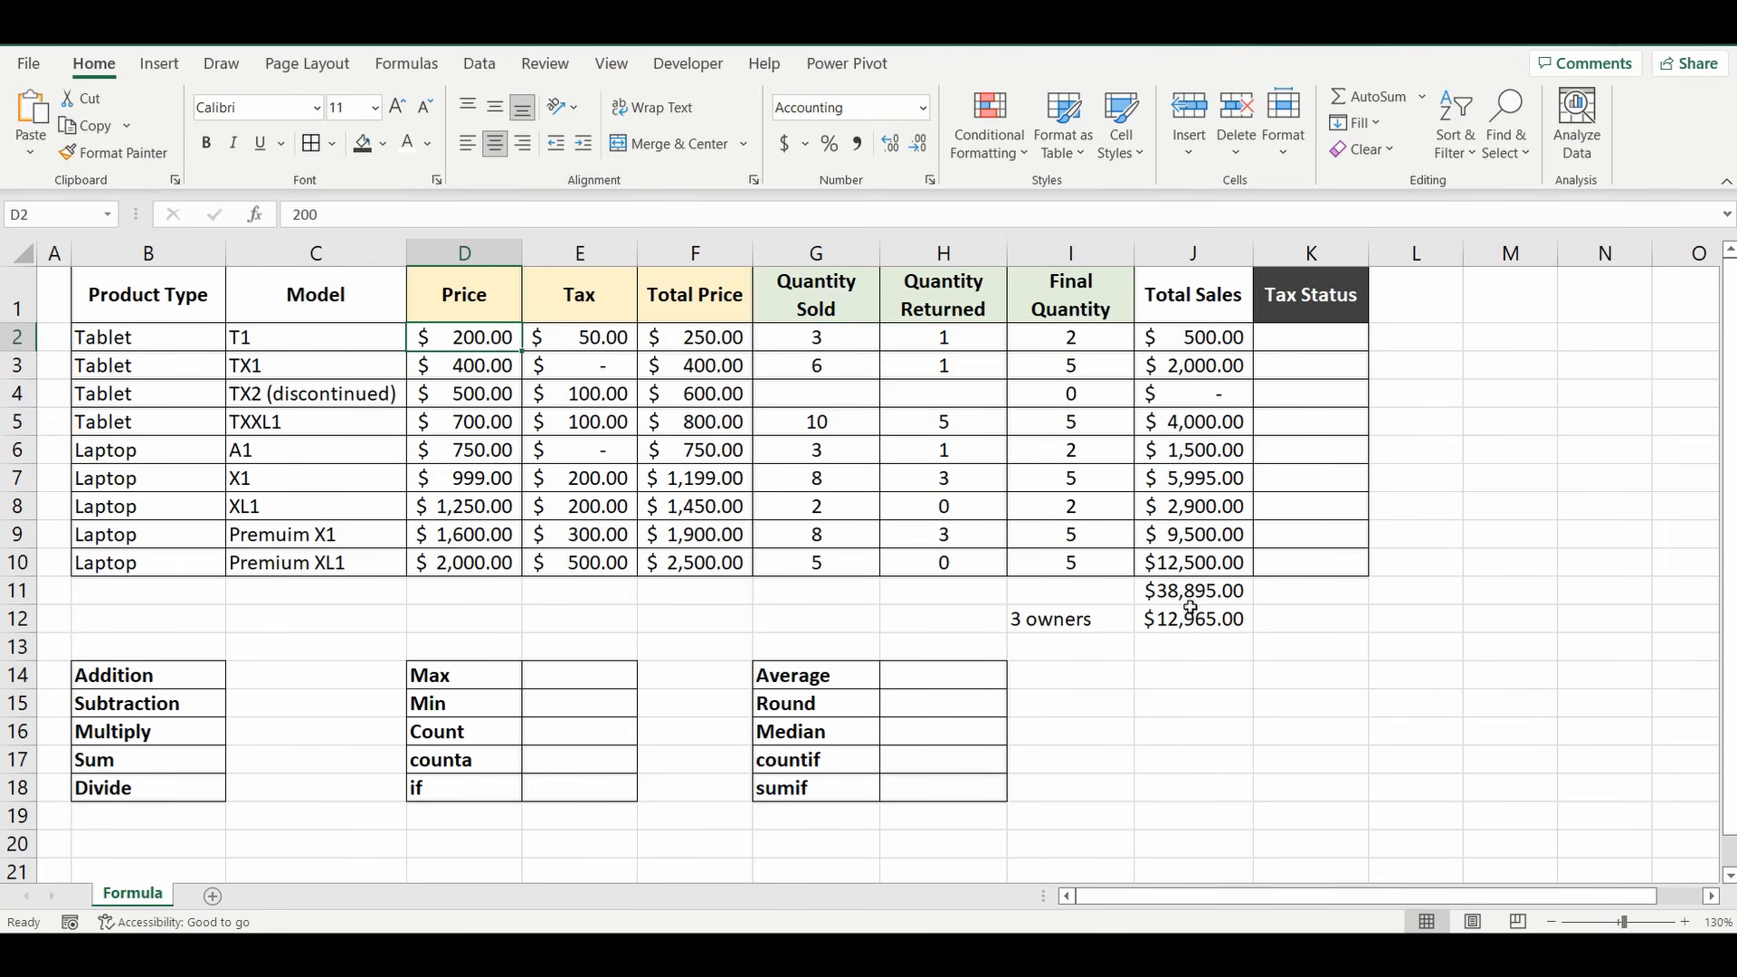
type("300")
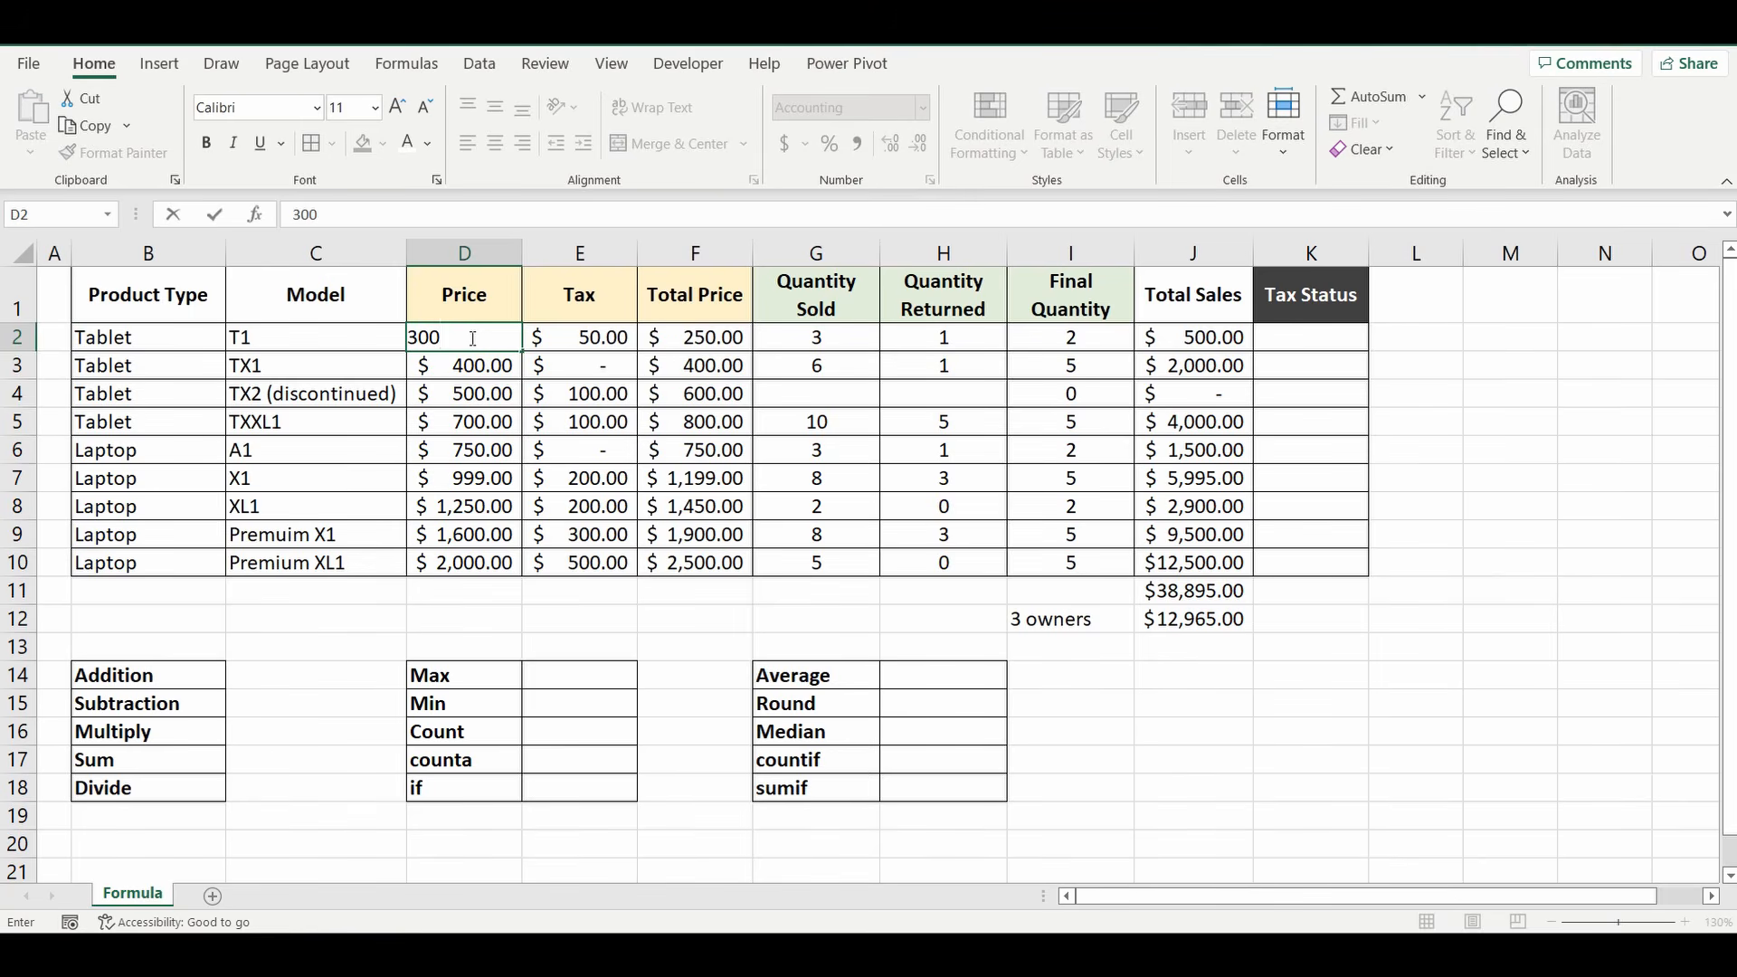
key("Return")
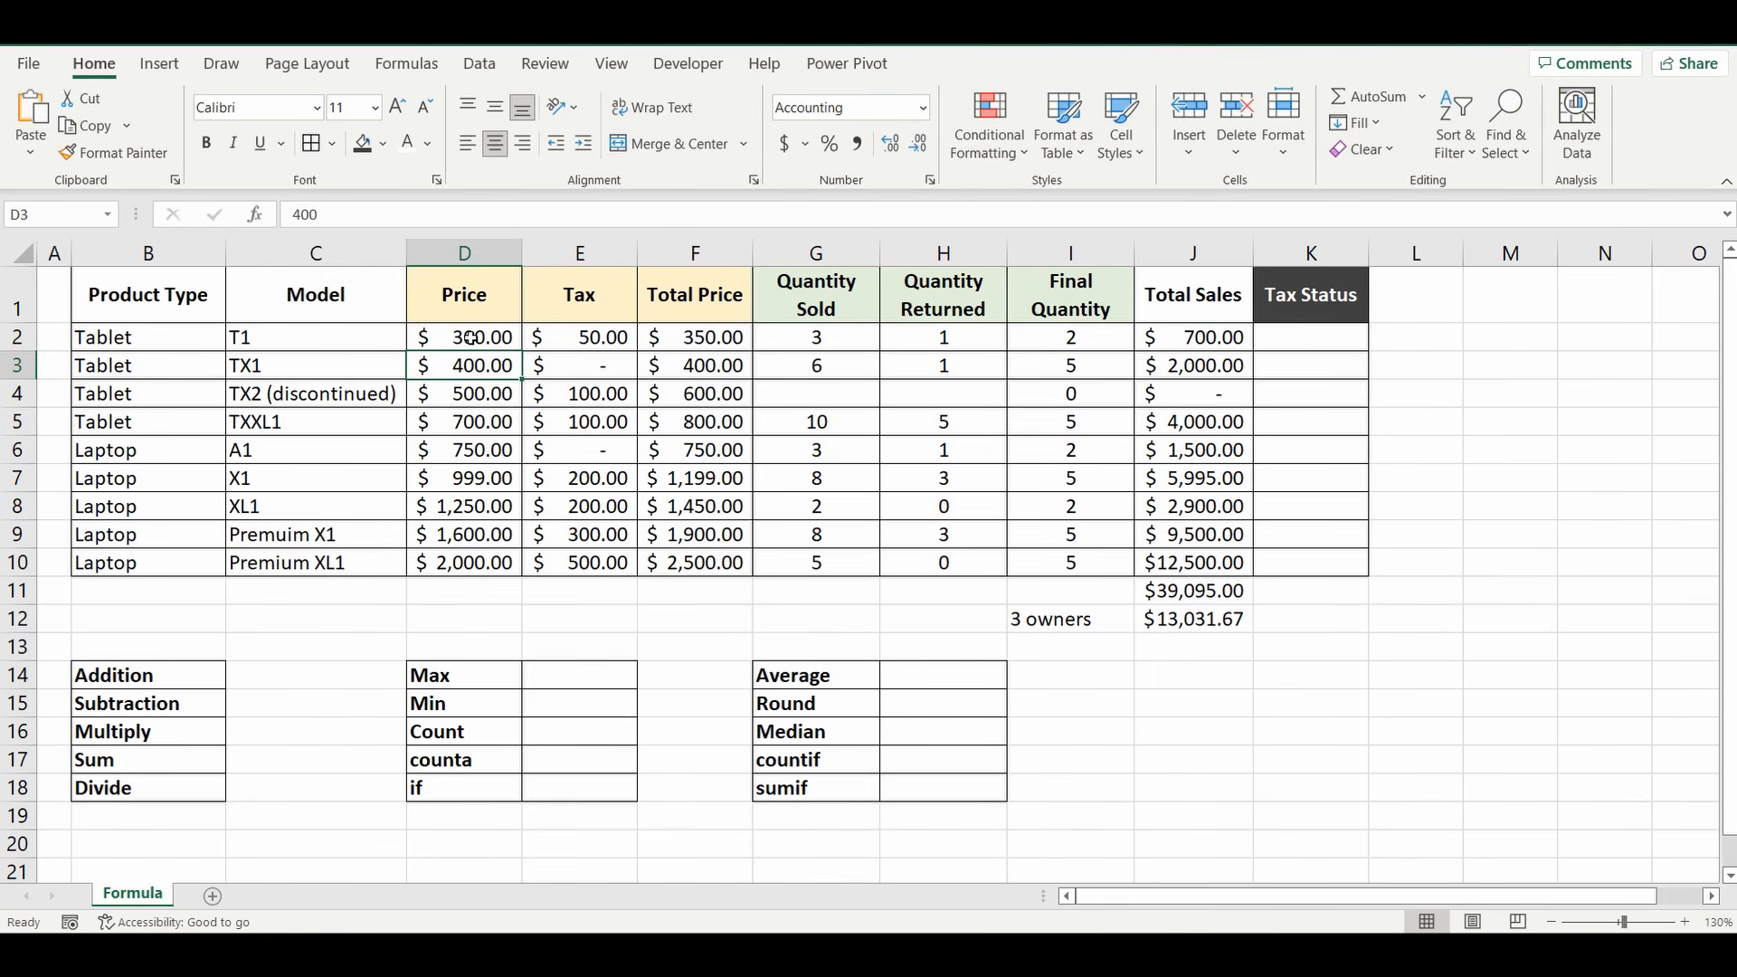
Step: Restore the T1 tablet's Price in D2 to 200
left_click(470, 338)
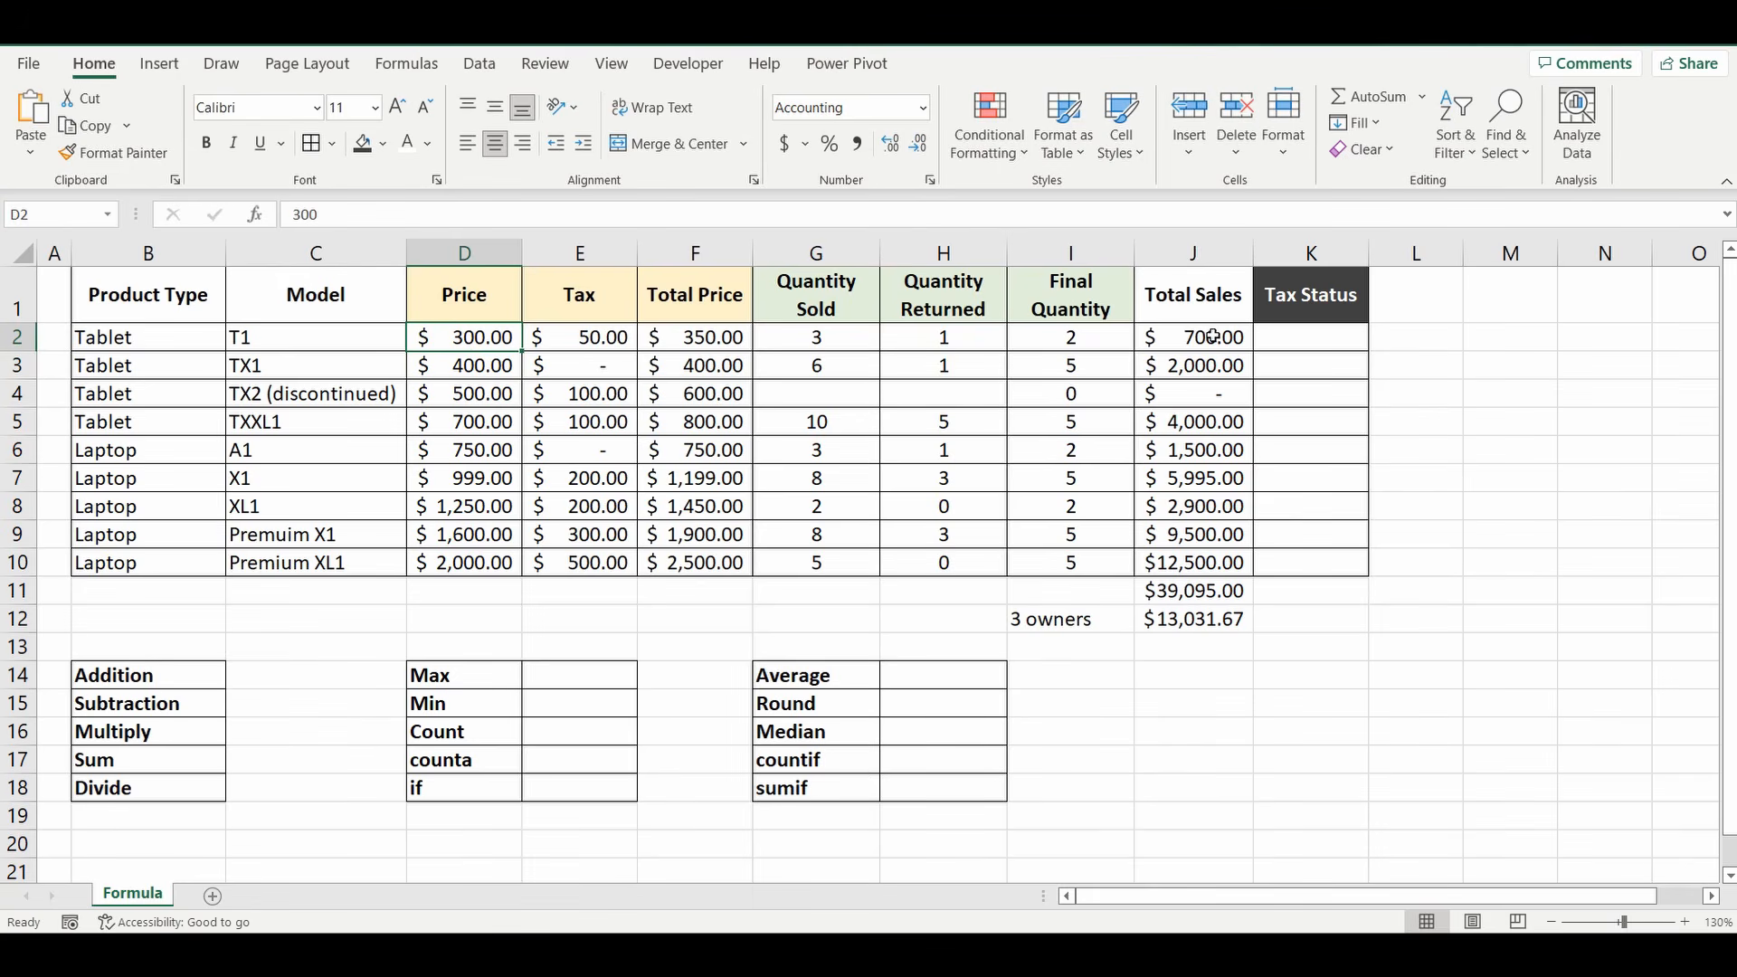
type("200")
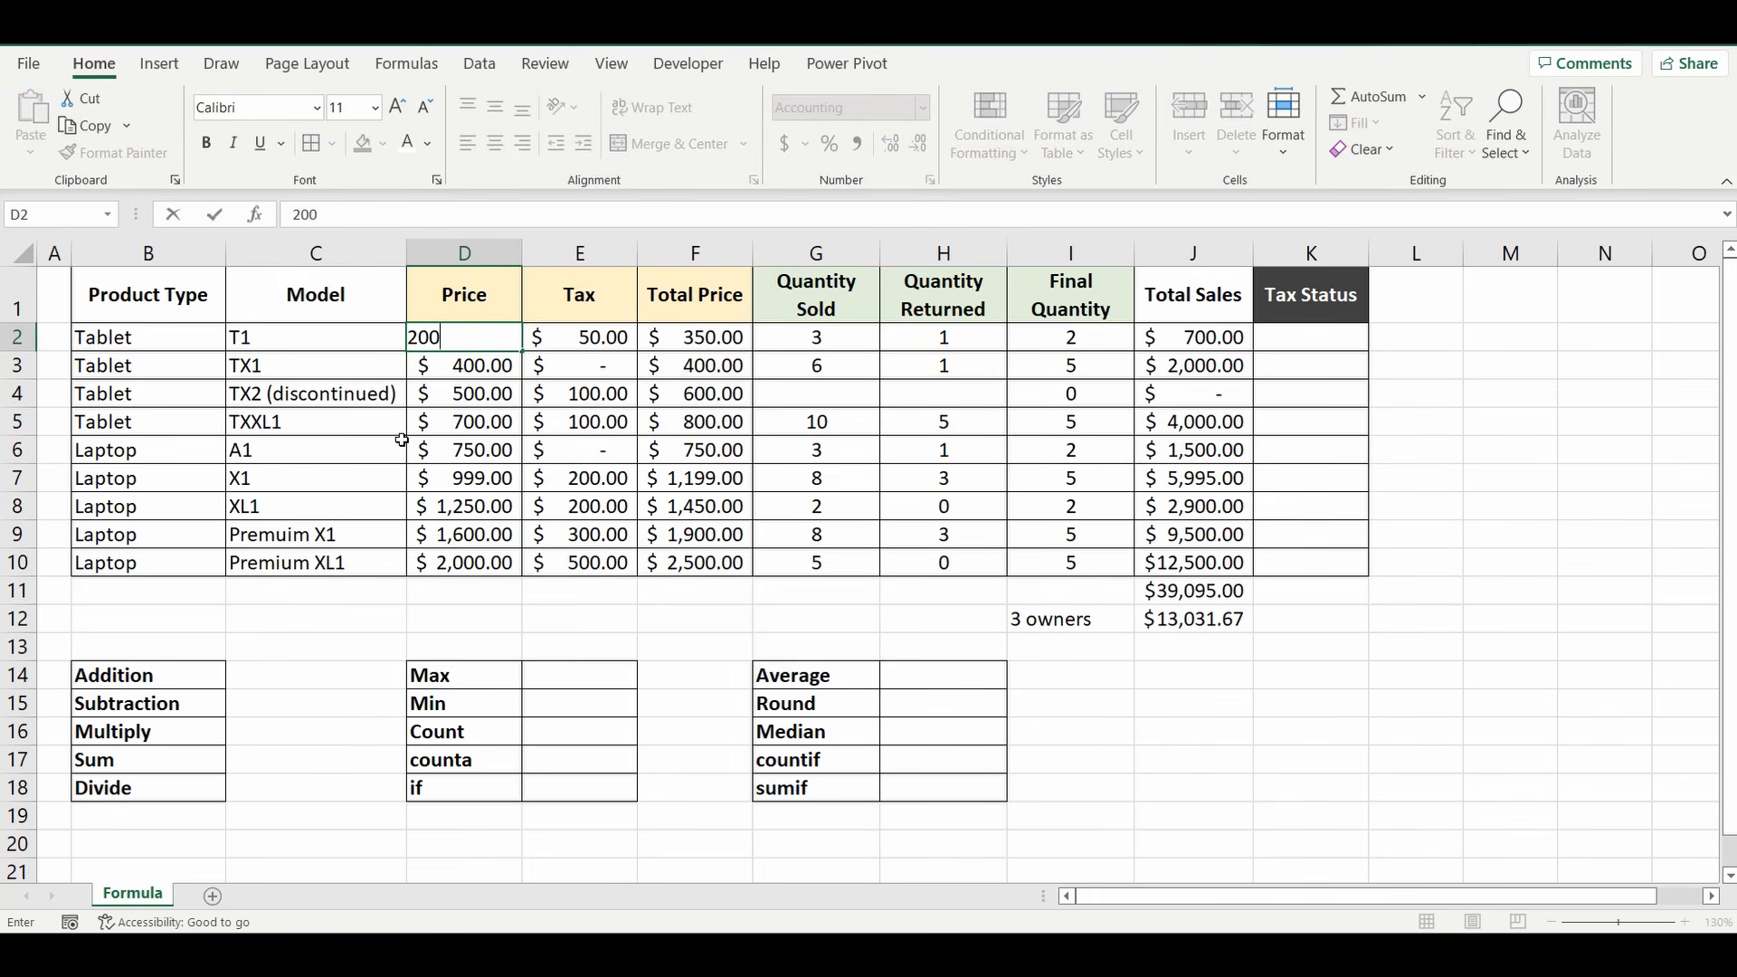
key("Return")
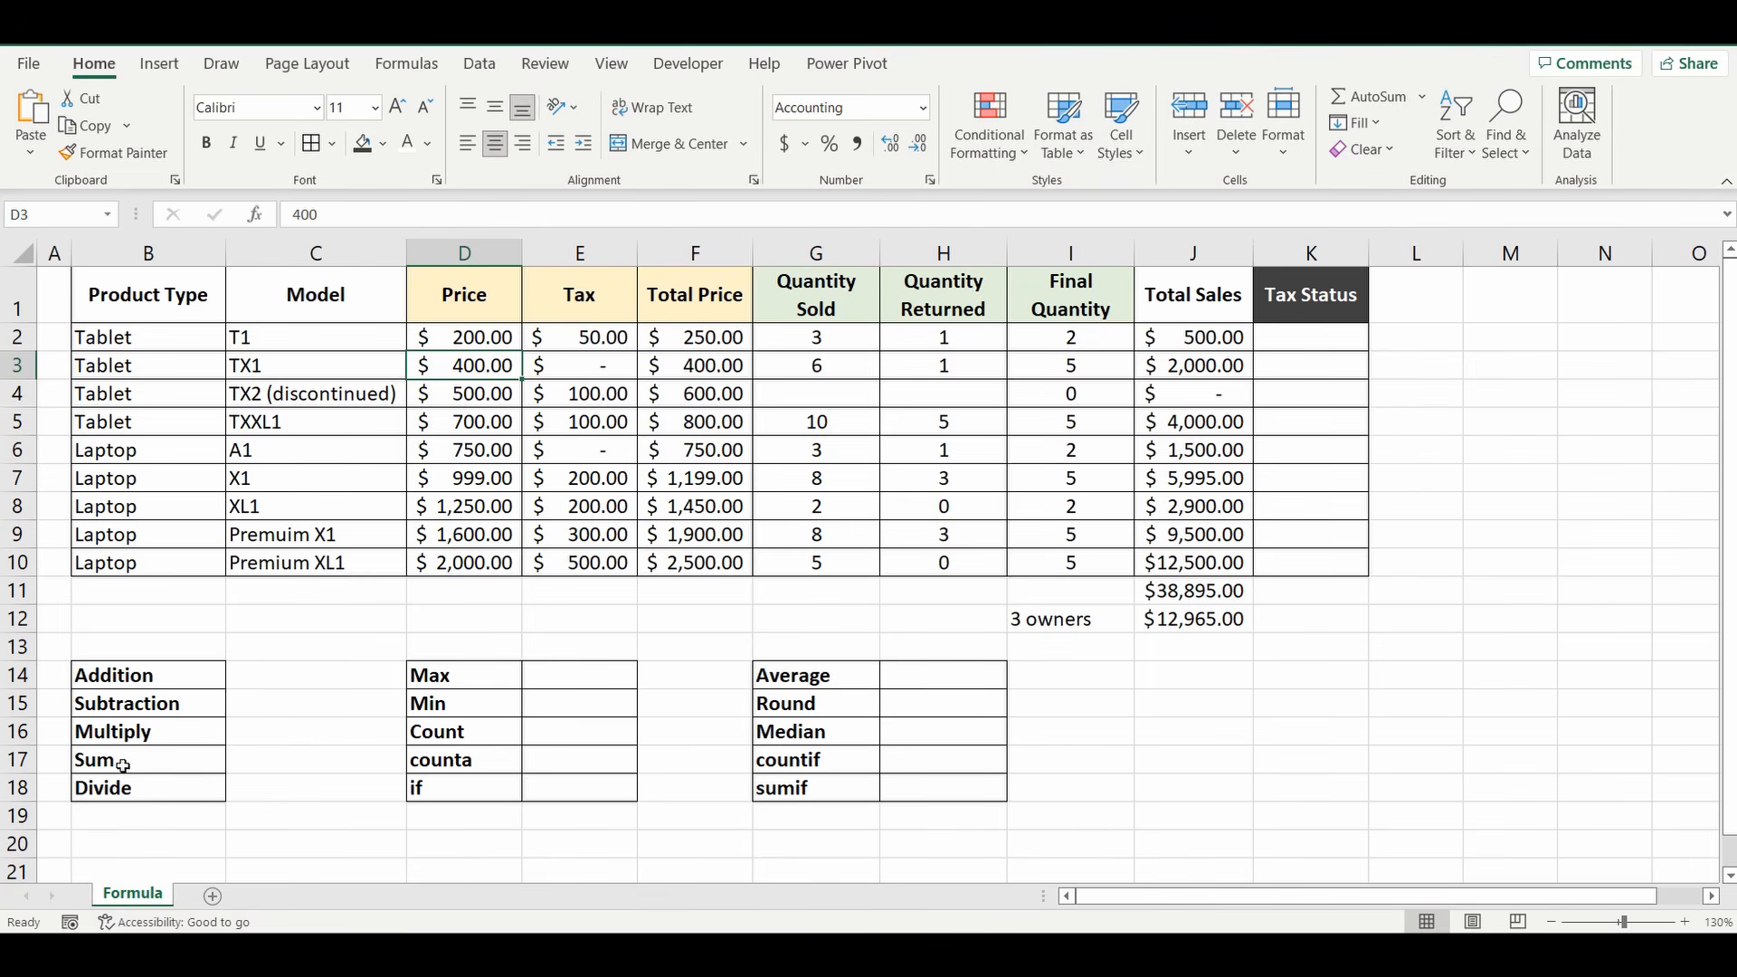
Step: Find the highest Price in E14, beside the Max label, with =MAX(D2:D10)
left_click(574, 676)
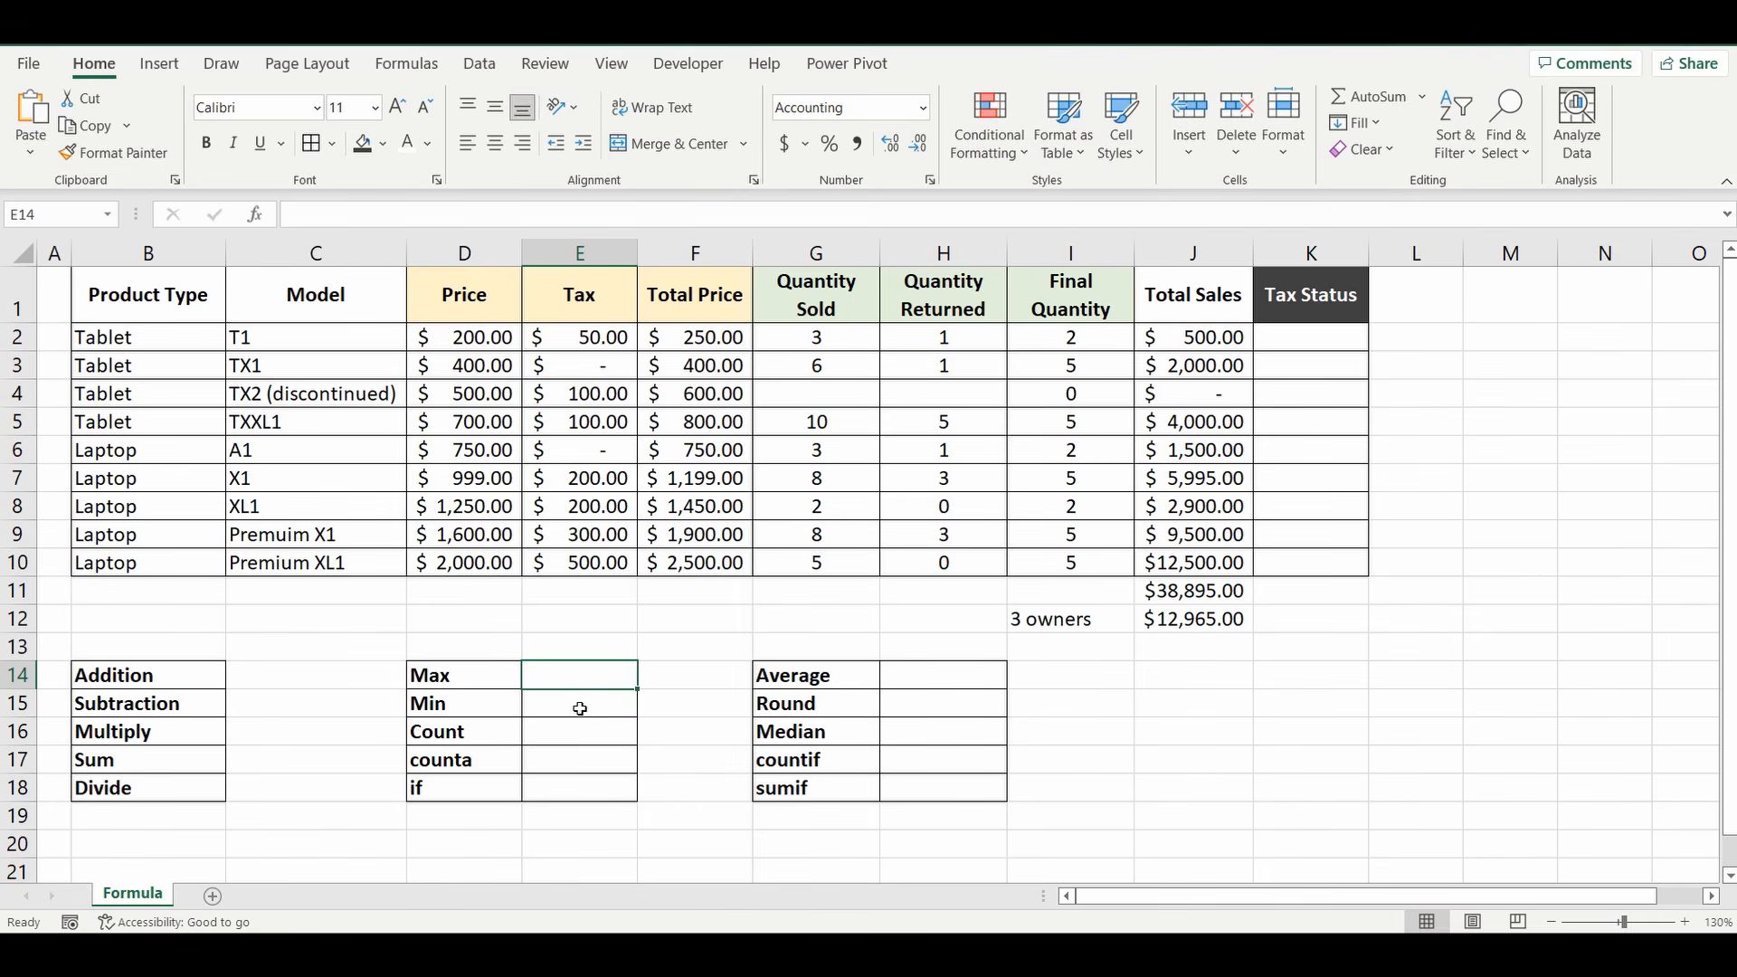
type("=max")
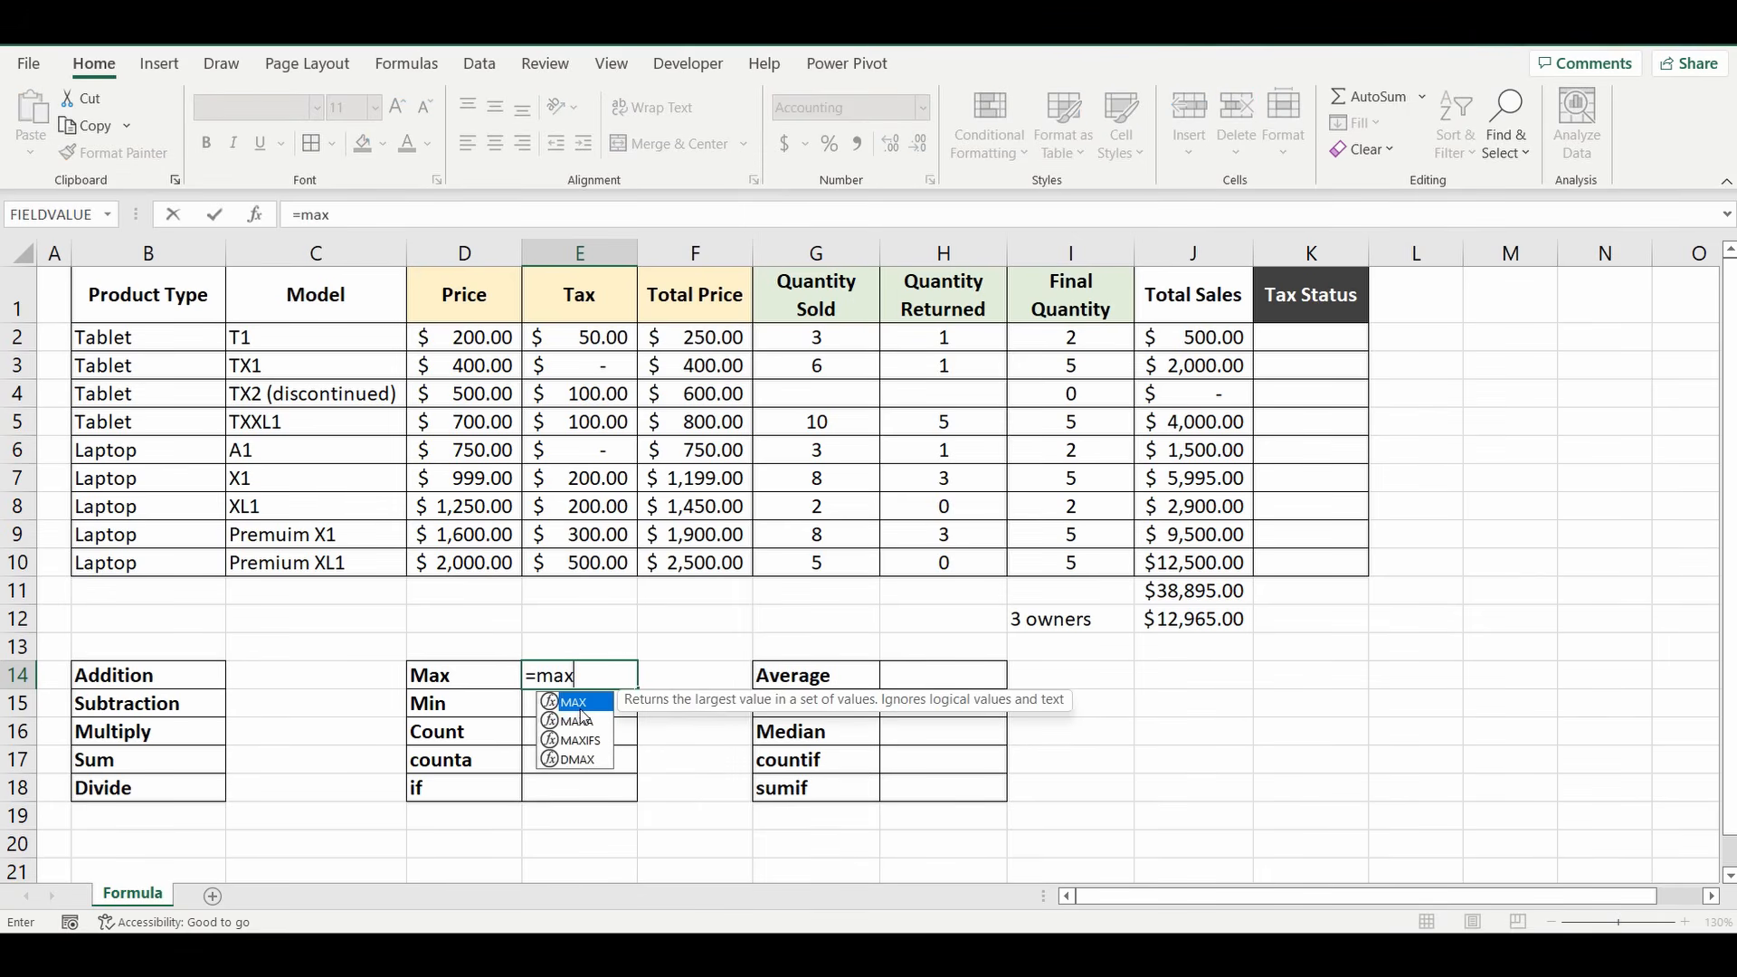
type("(")
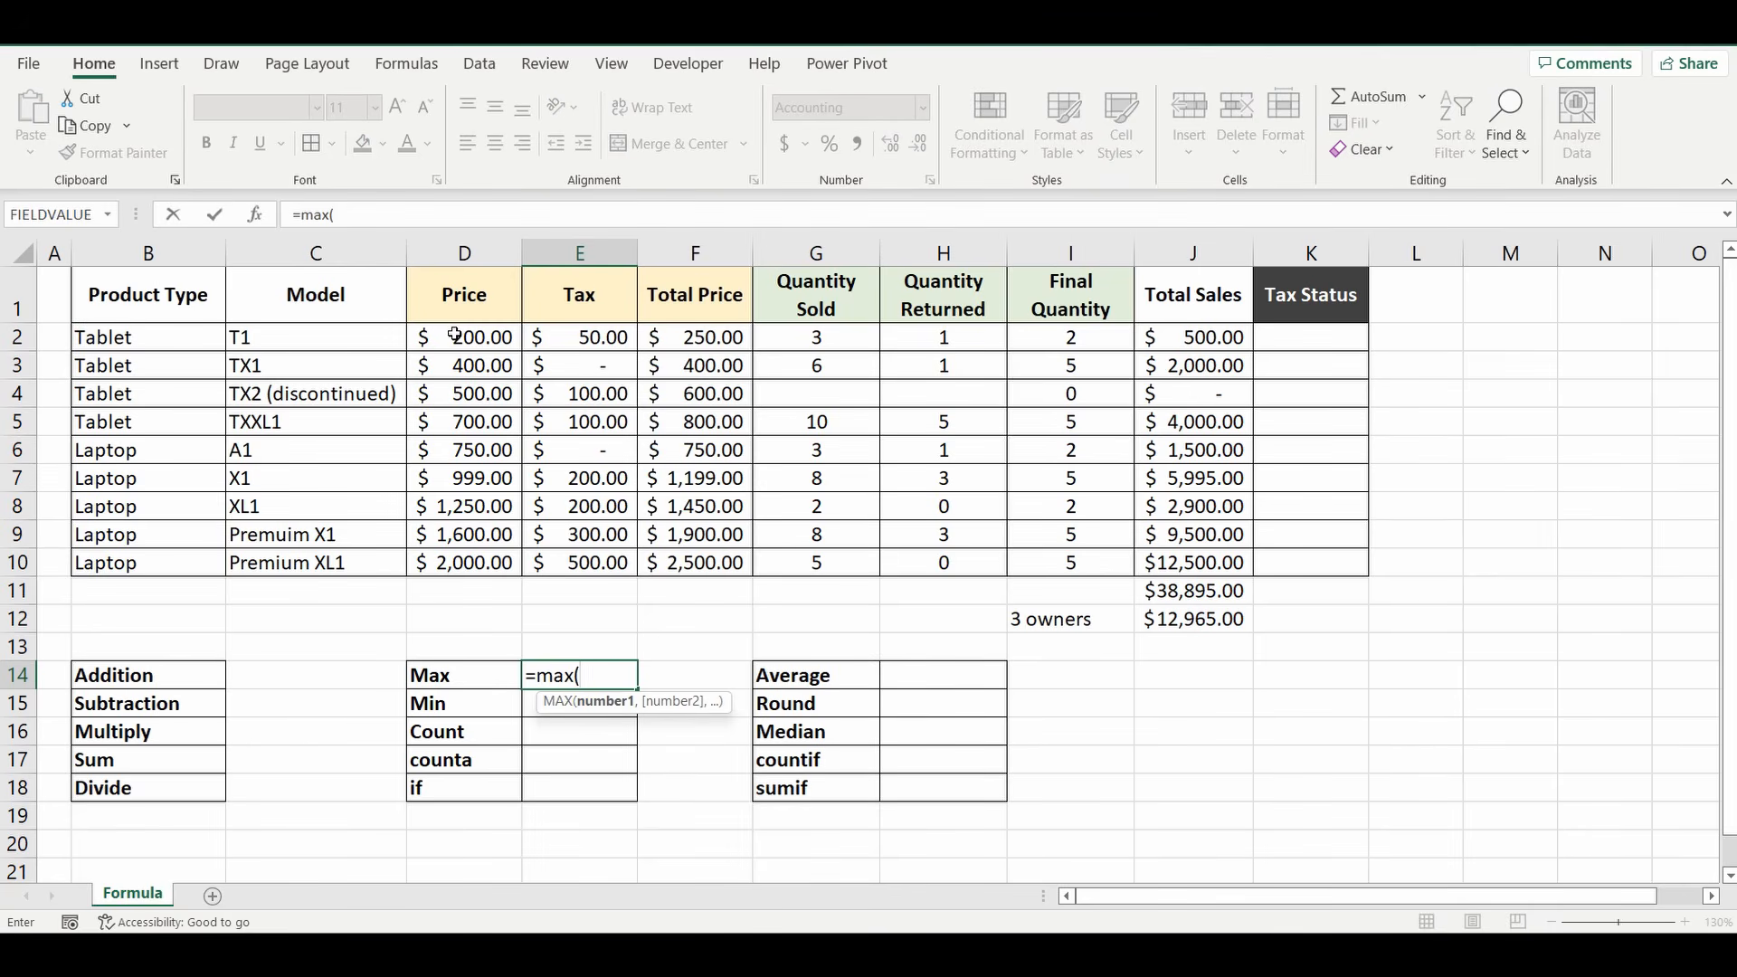
left_click_drag(455, 335, 445, 563)
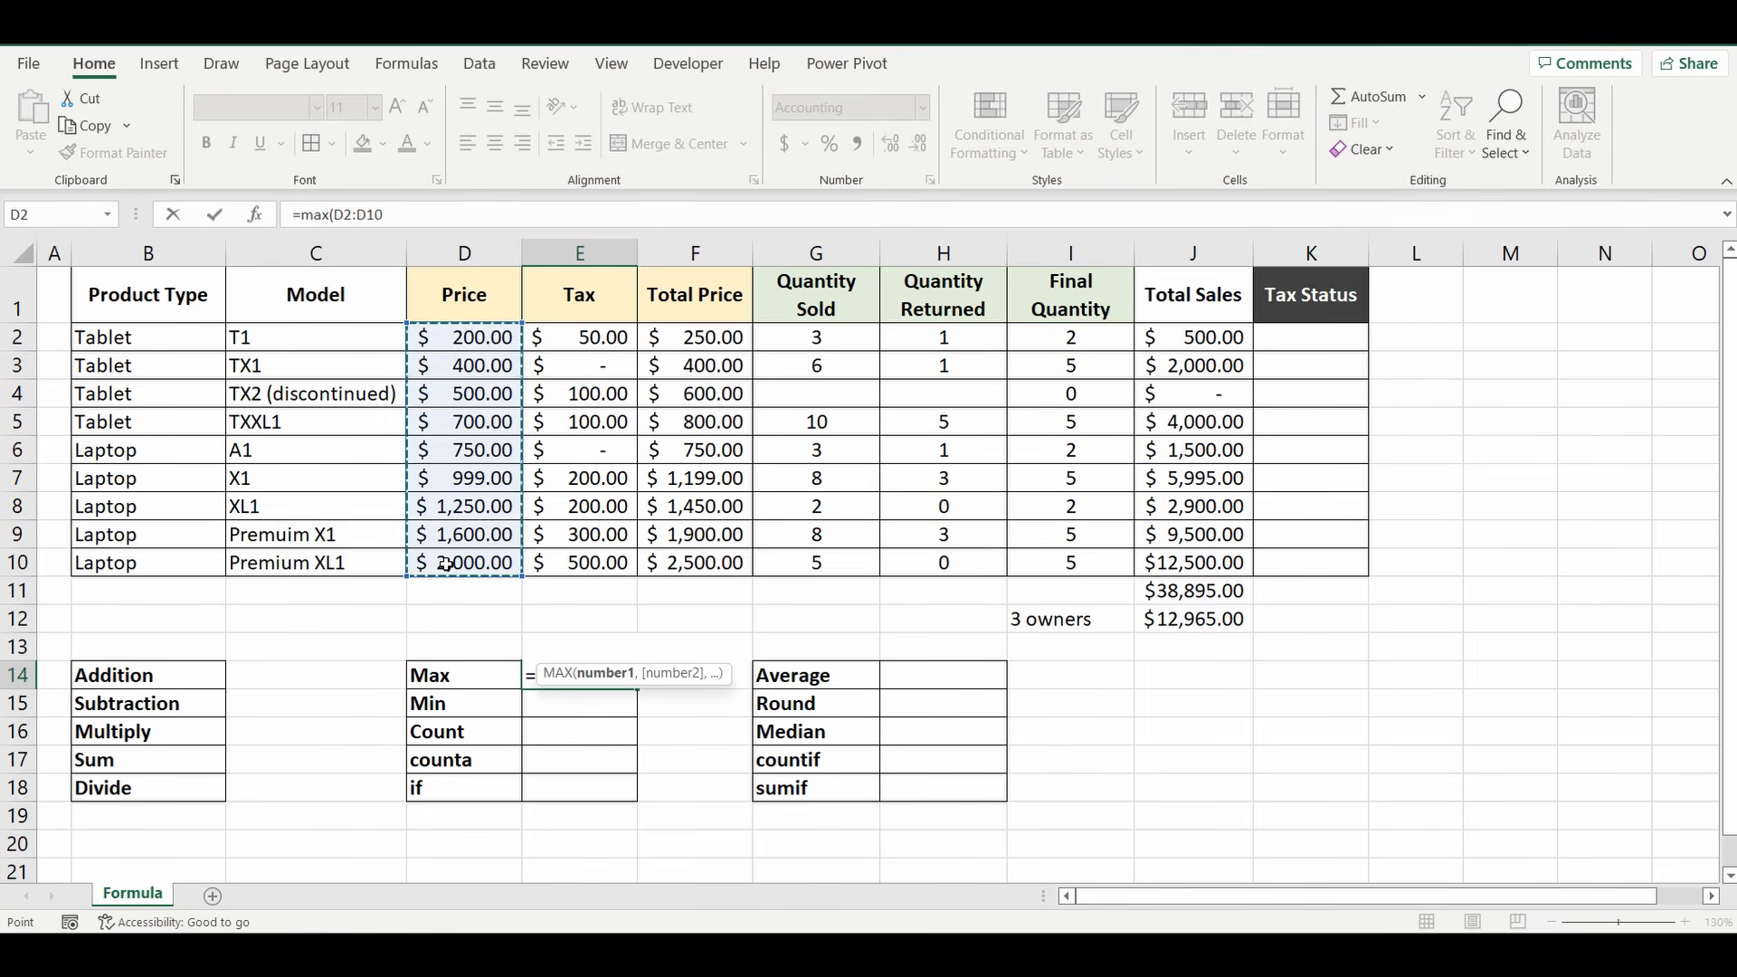
type(")")
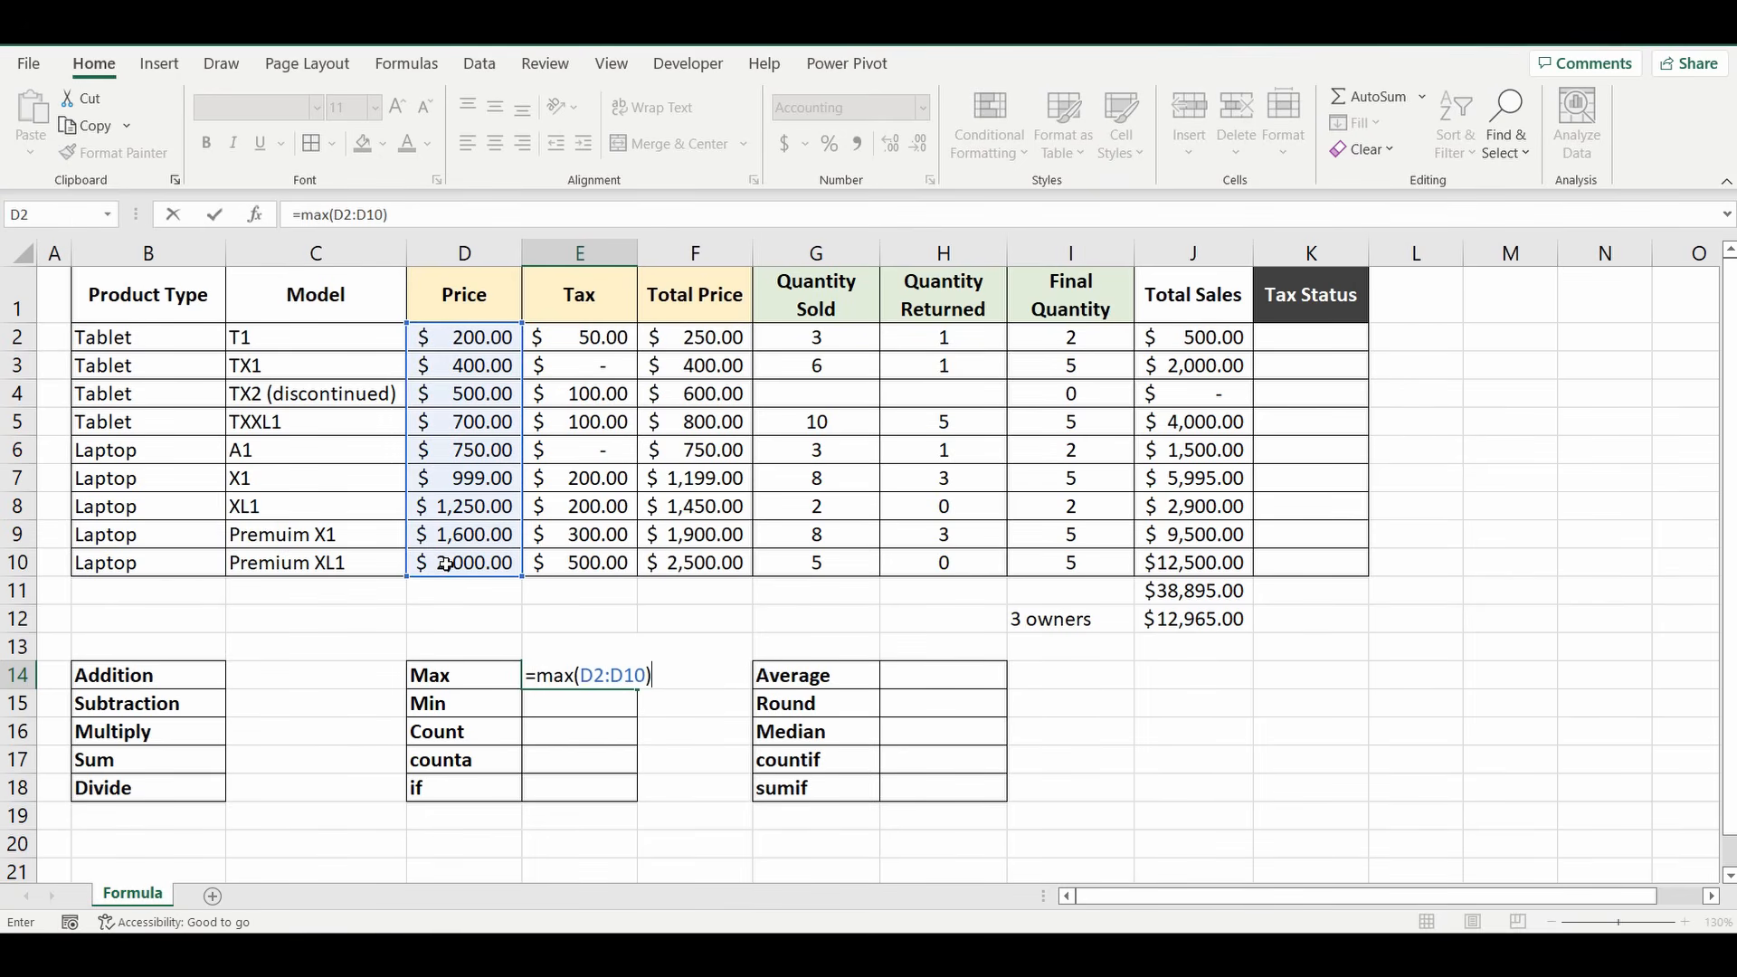
key("Return")
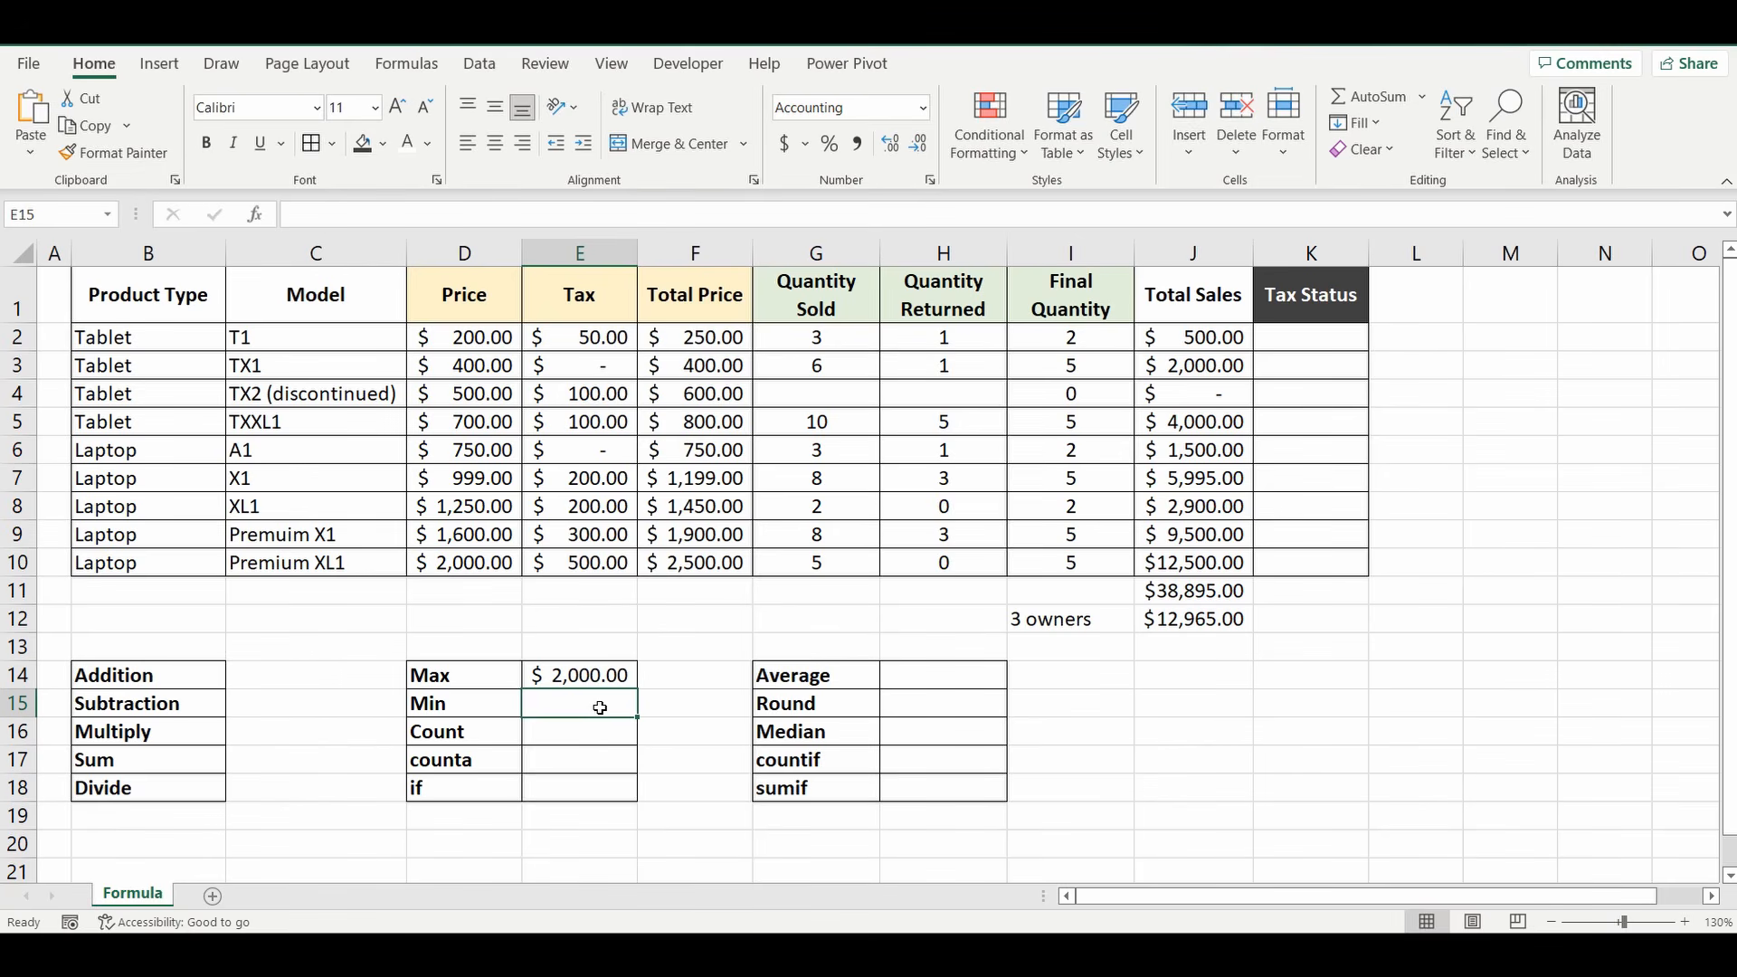
Step: Find the lowest Price in E15, beside the Min label, with =MIN(D2:D10)
type("=min(")
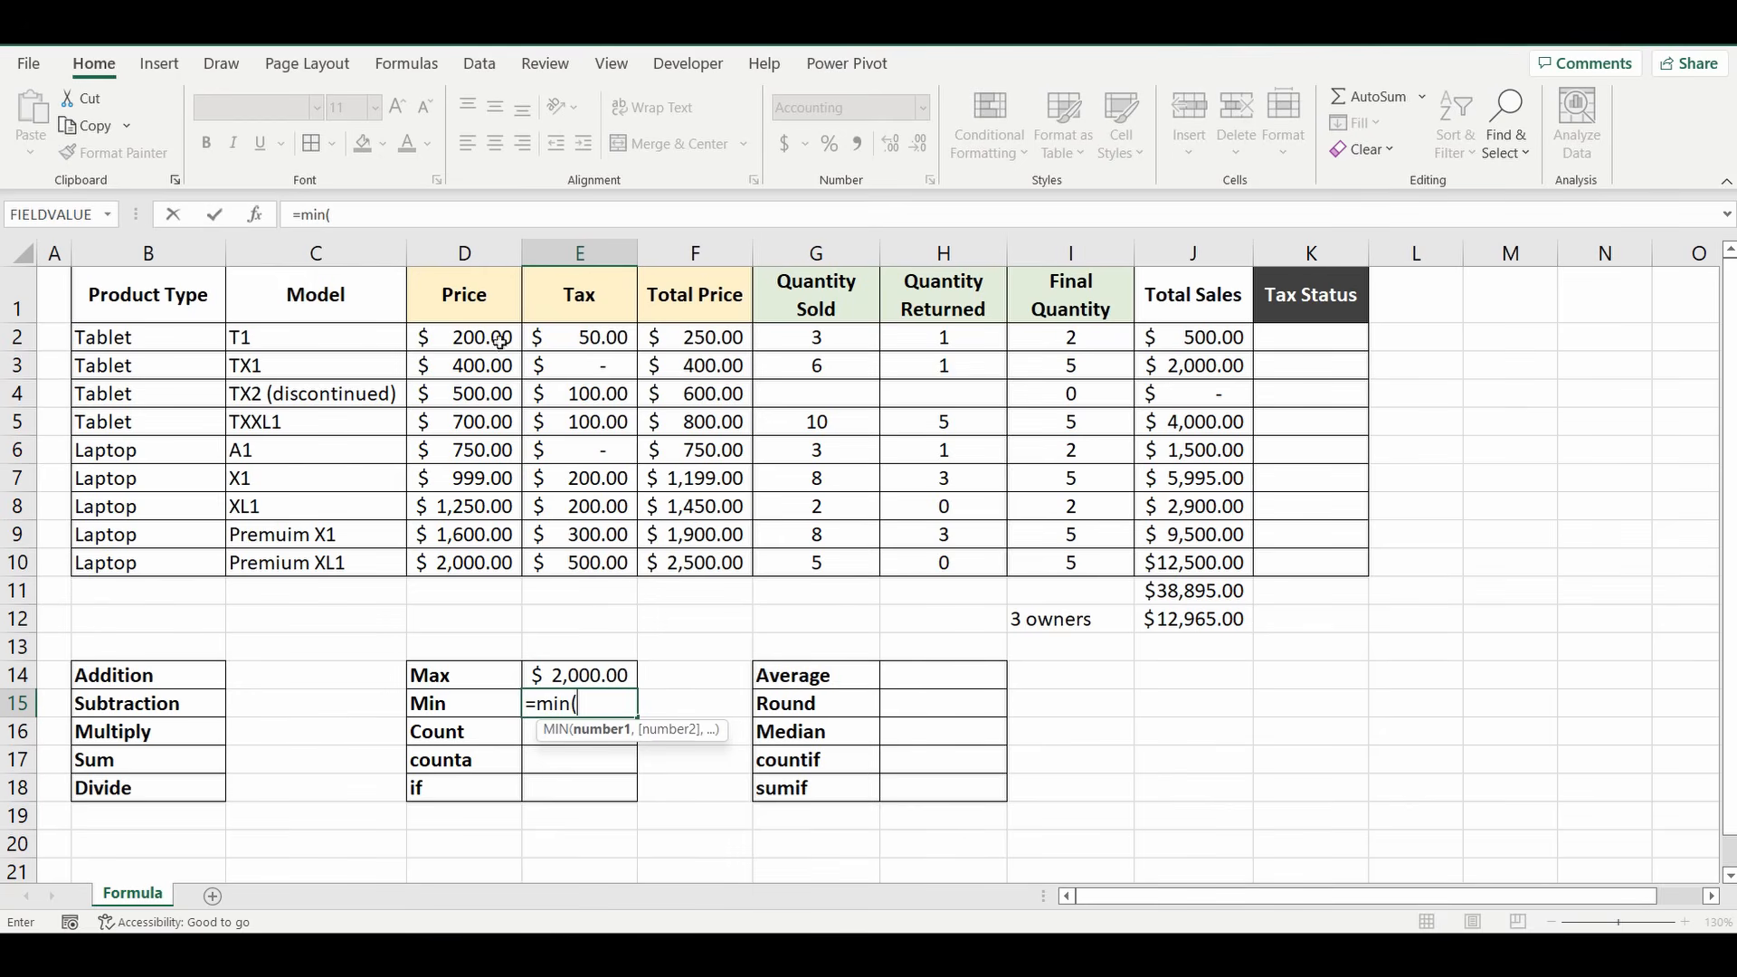
left_click_drag(468, 336, 457, 563)
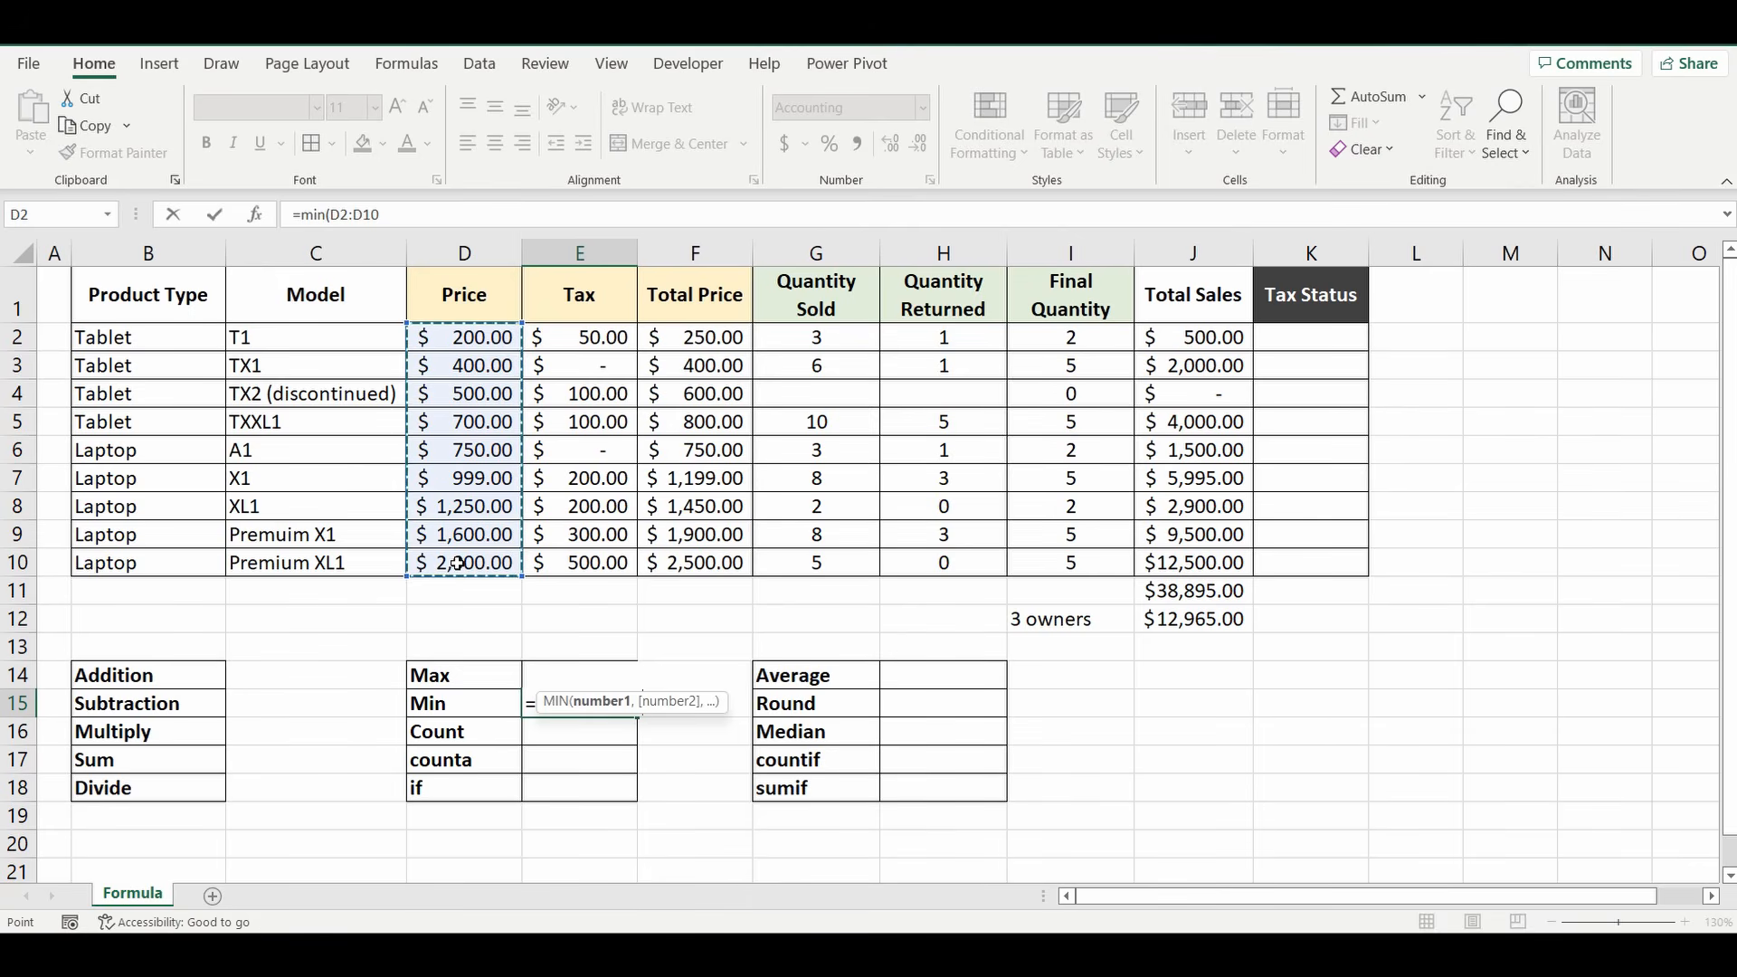
type(")")
key("Return")
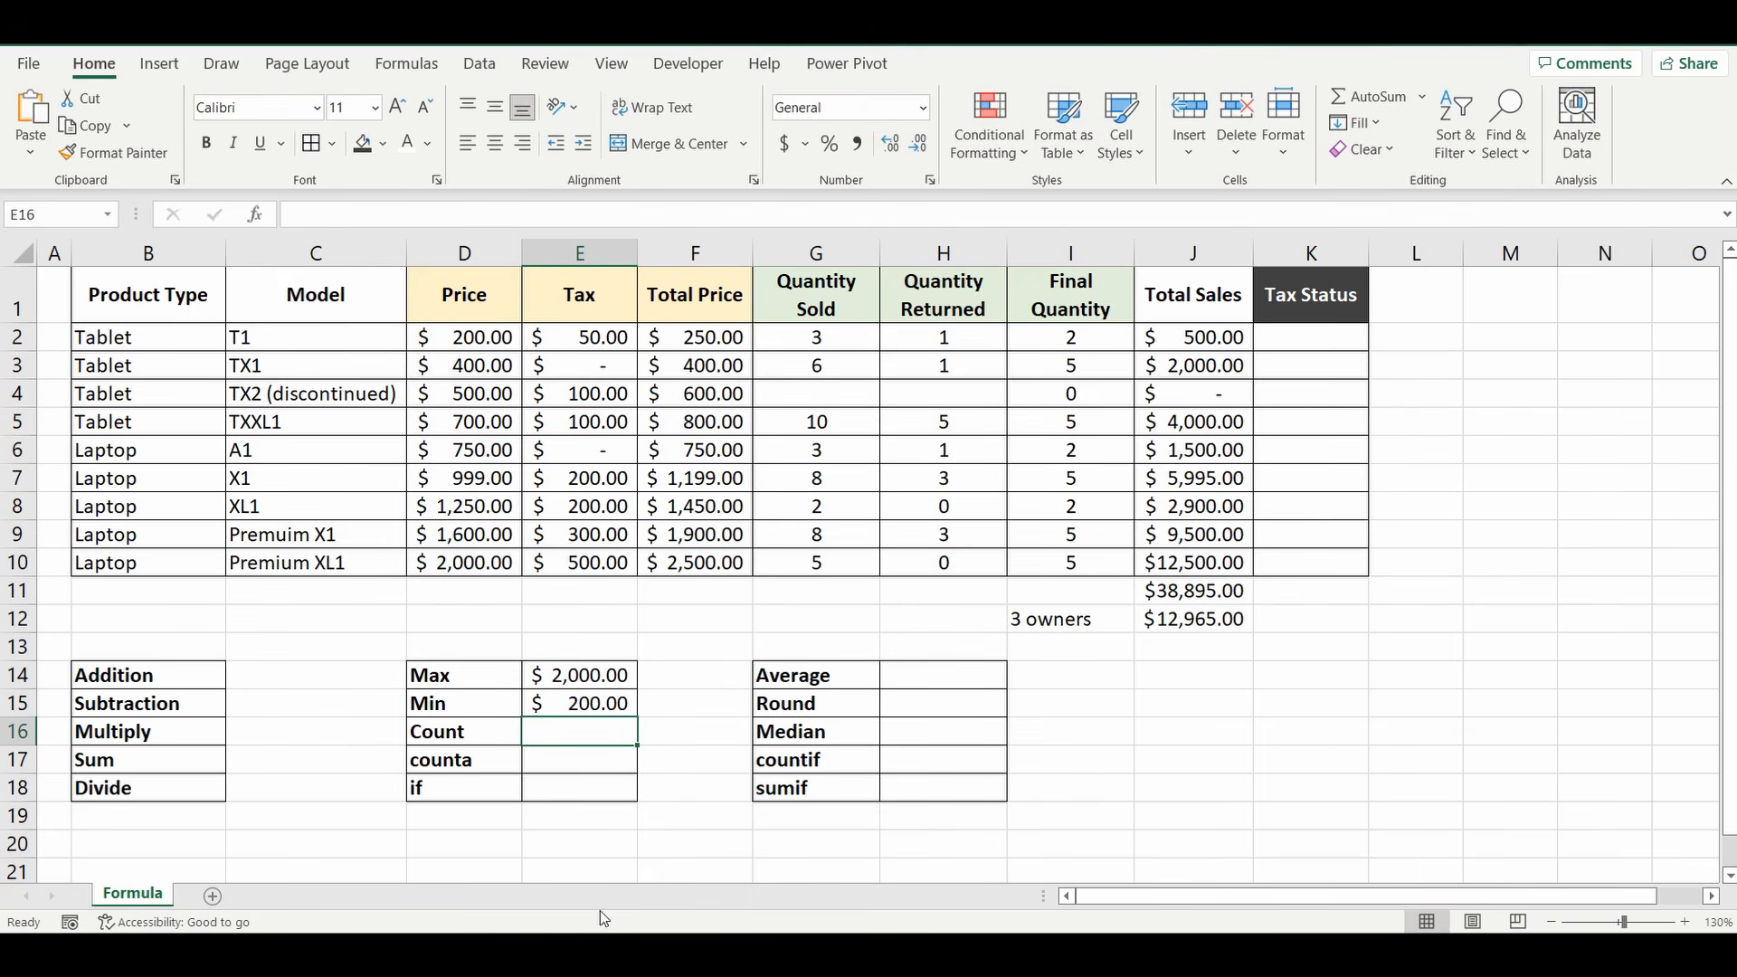
Step: Set the T1 tablet's Price in D2 to 1000 to test the Min formula, and restore it to 200
left_click(615, 701)
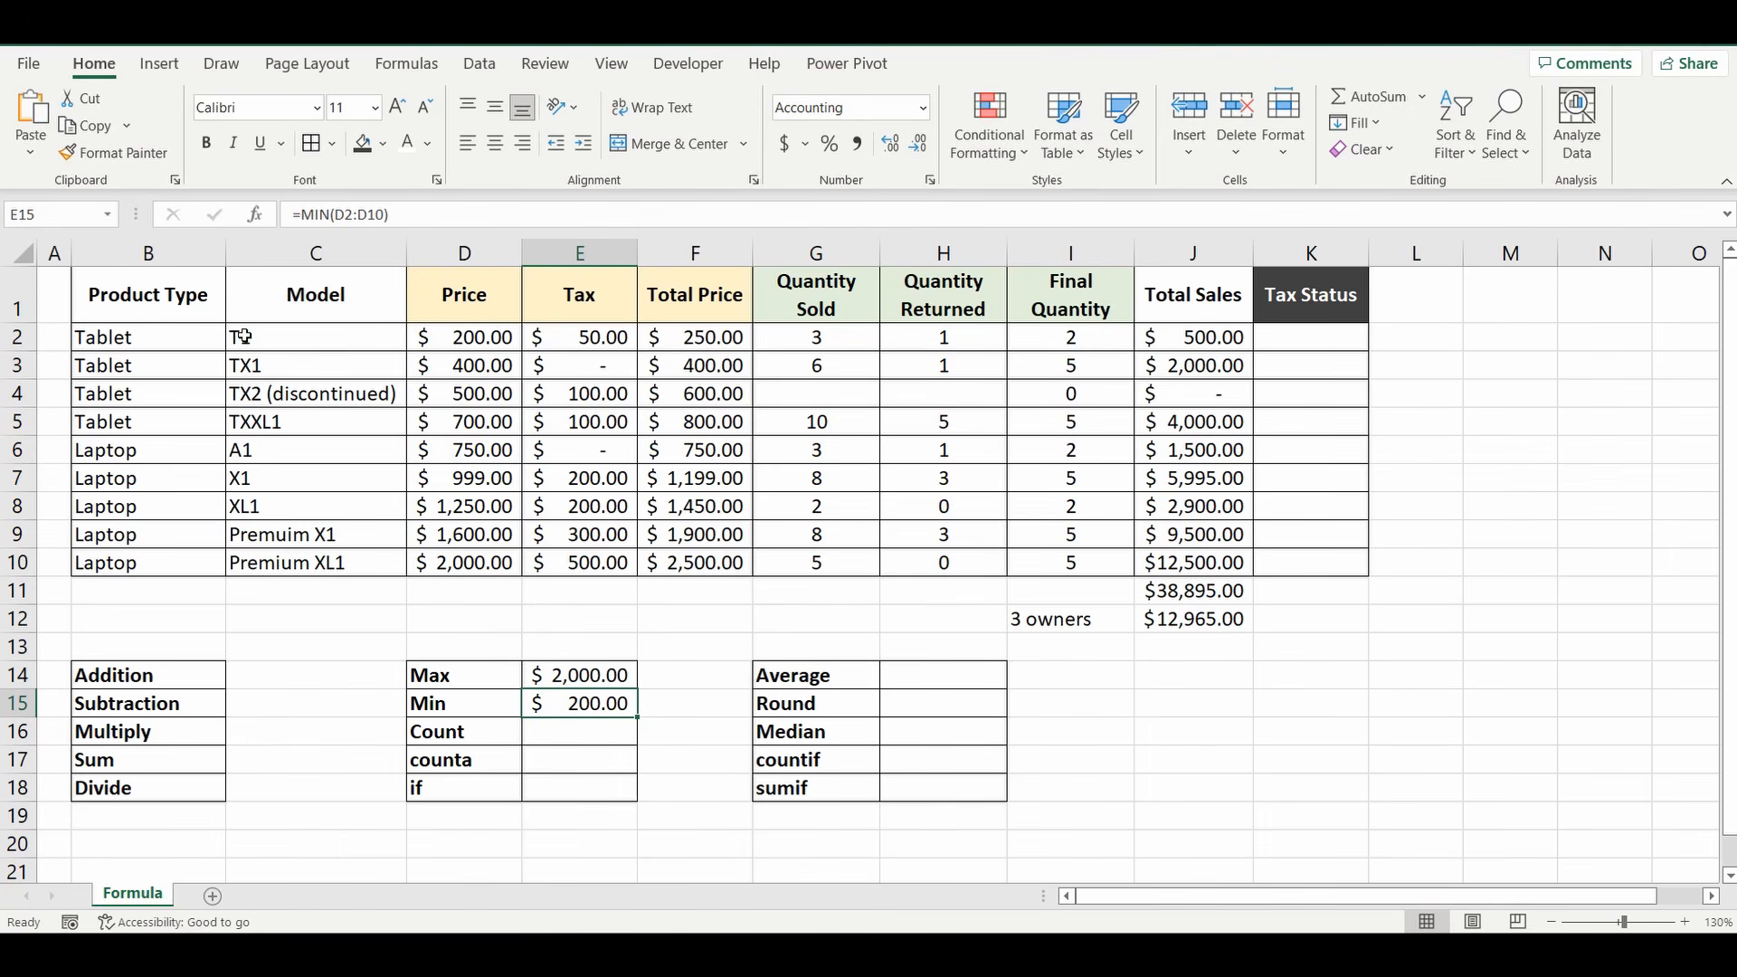
left_click(453, 338)
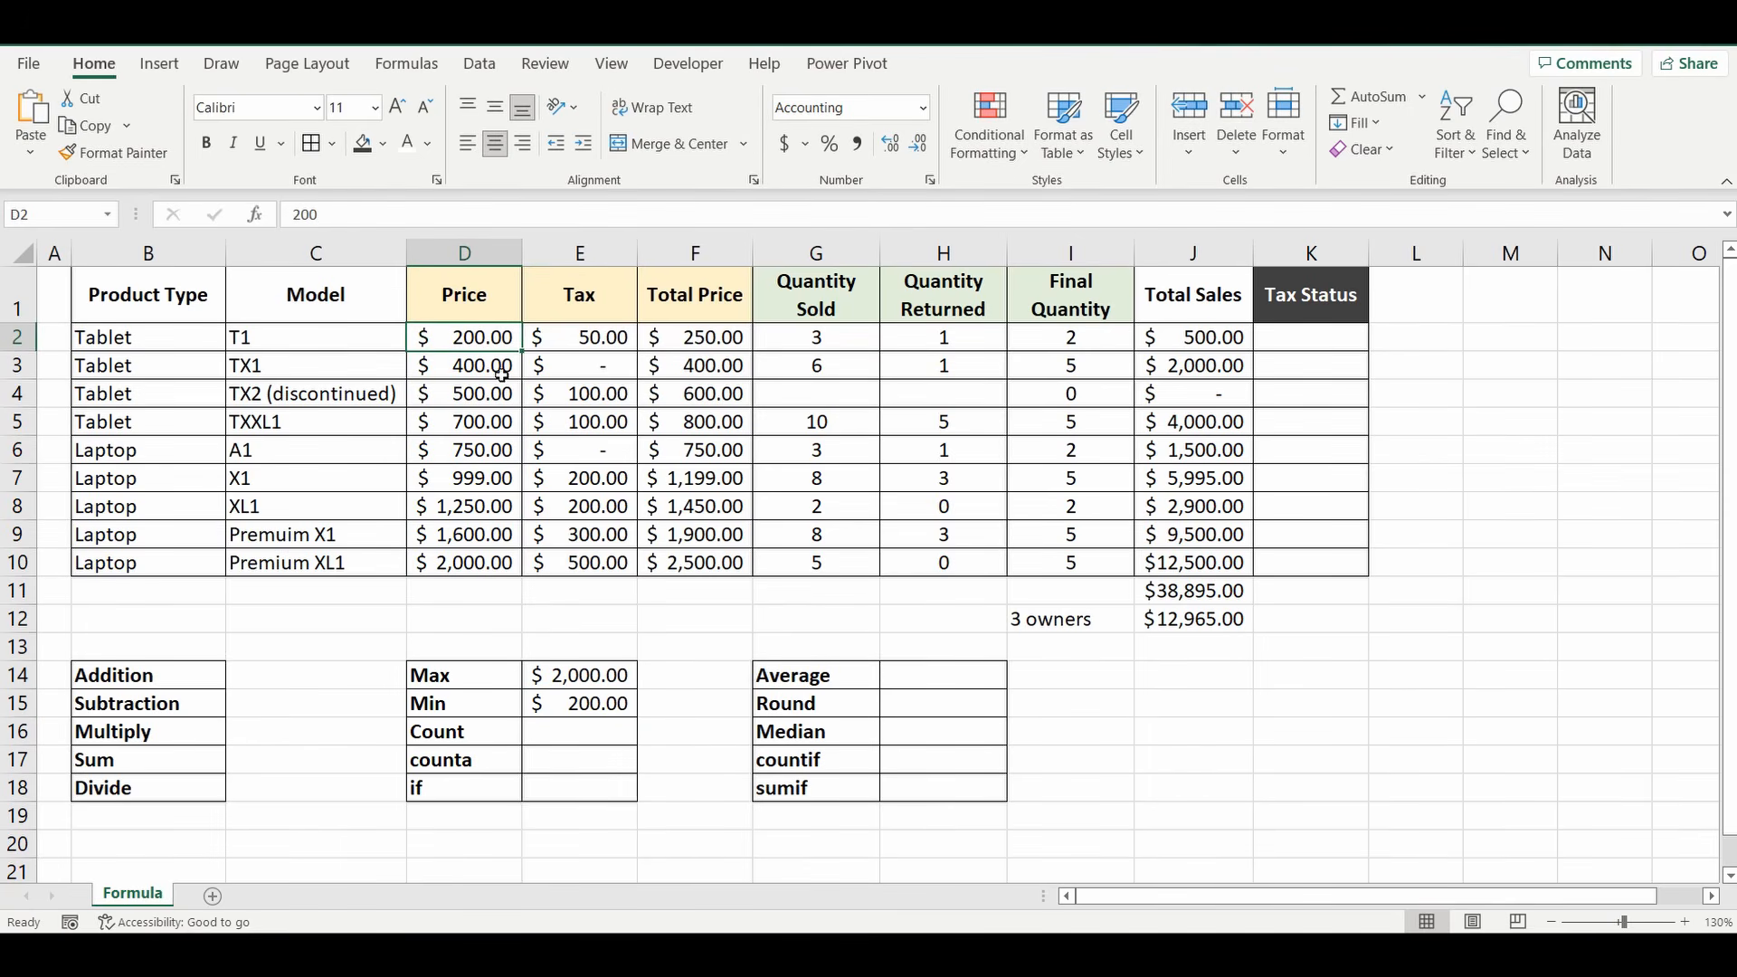
type("1000")
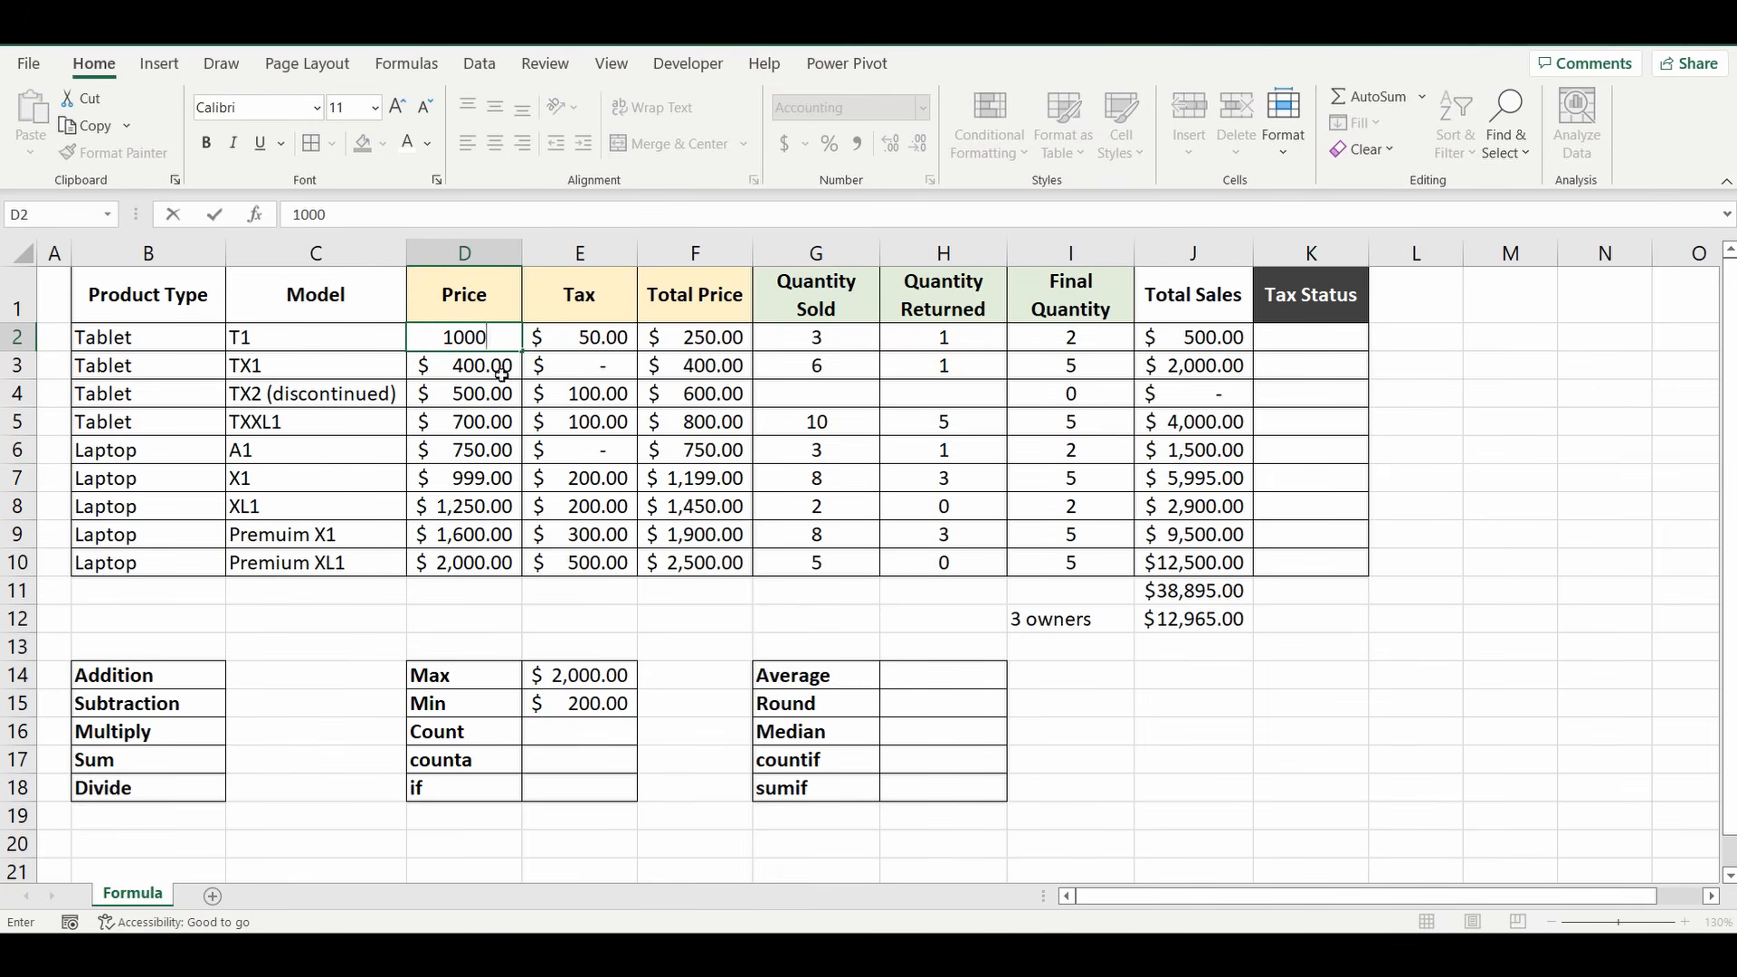
key("Return")
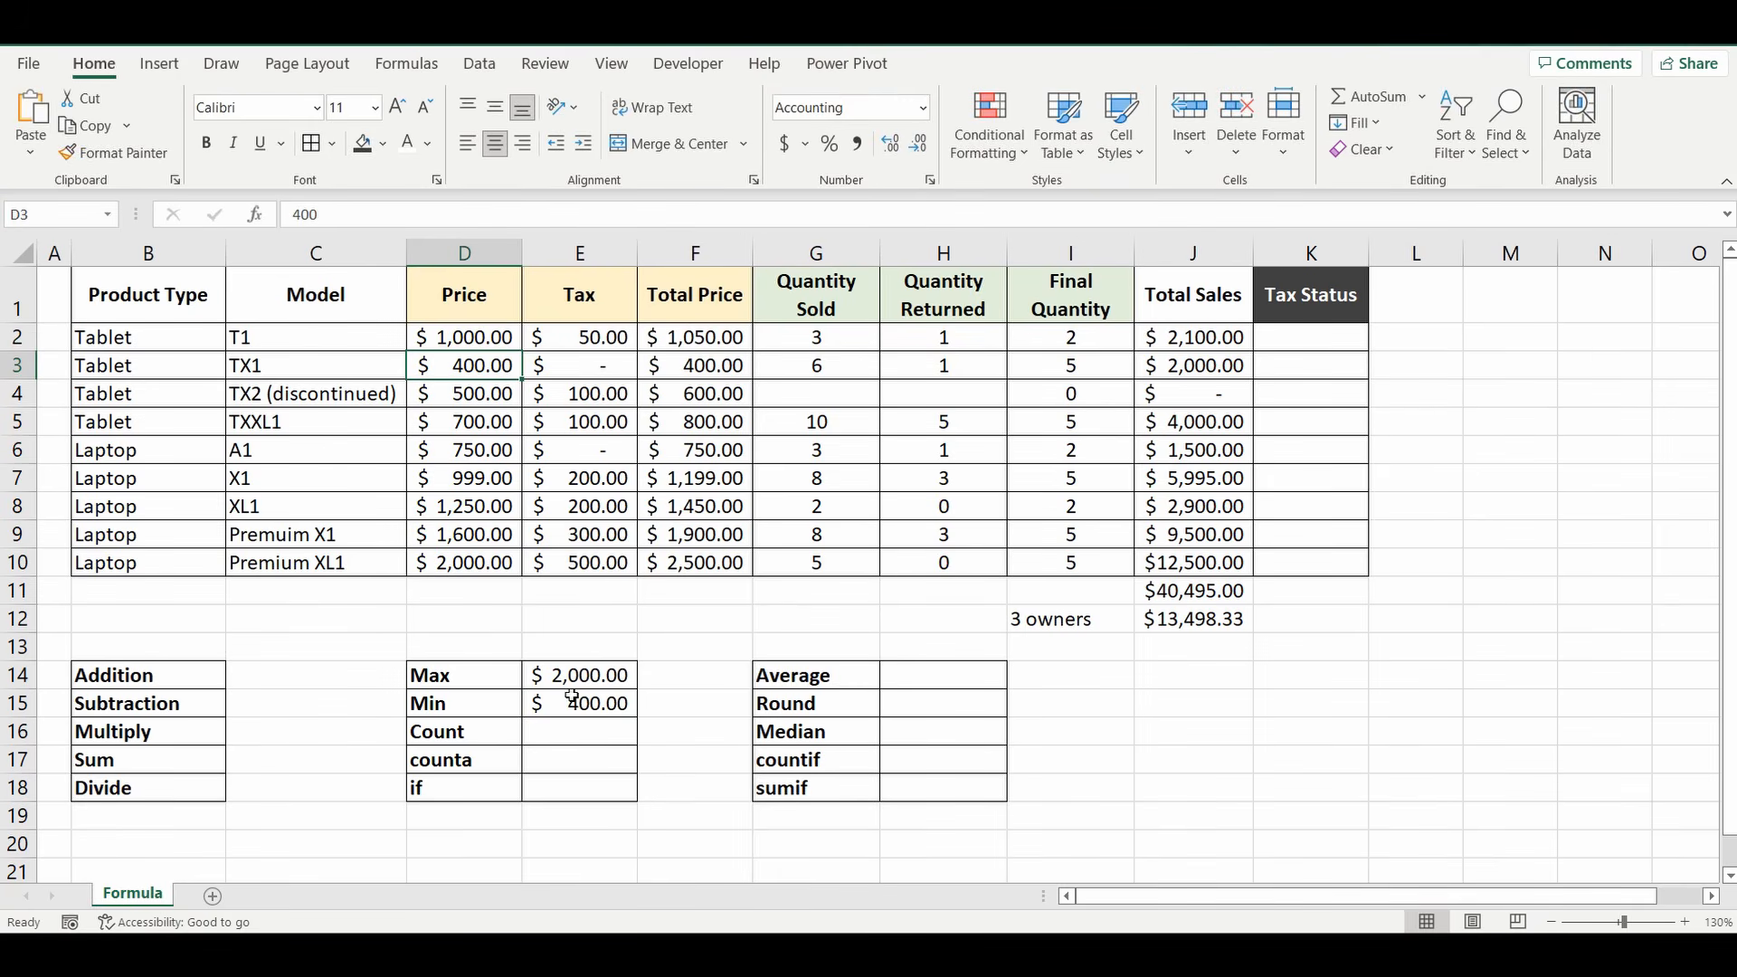
left_click(608, 706)
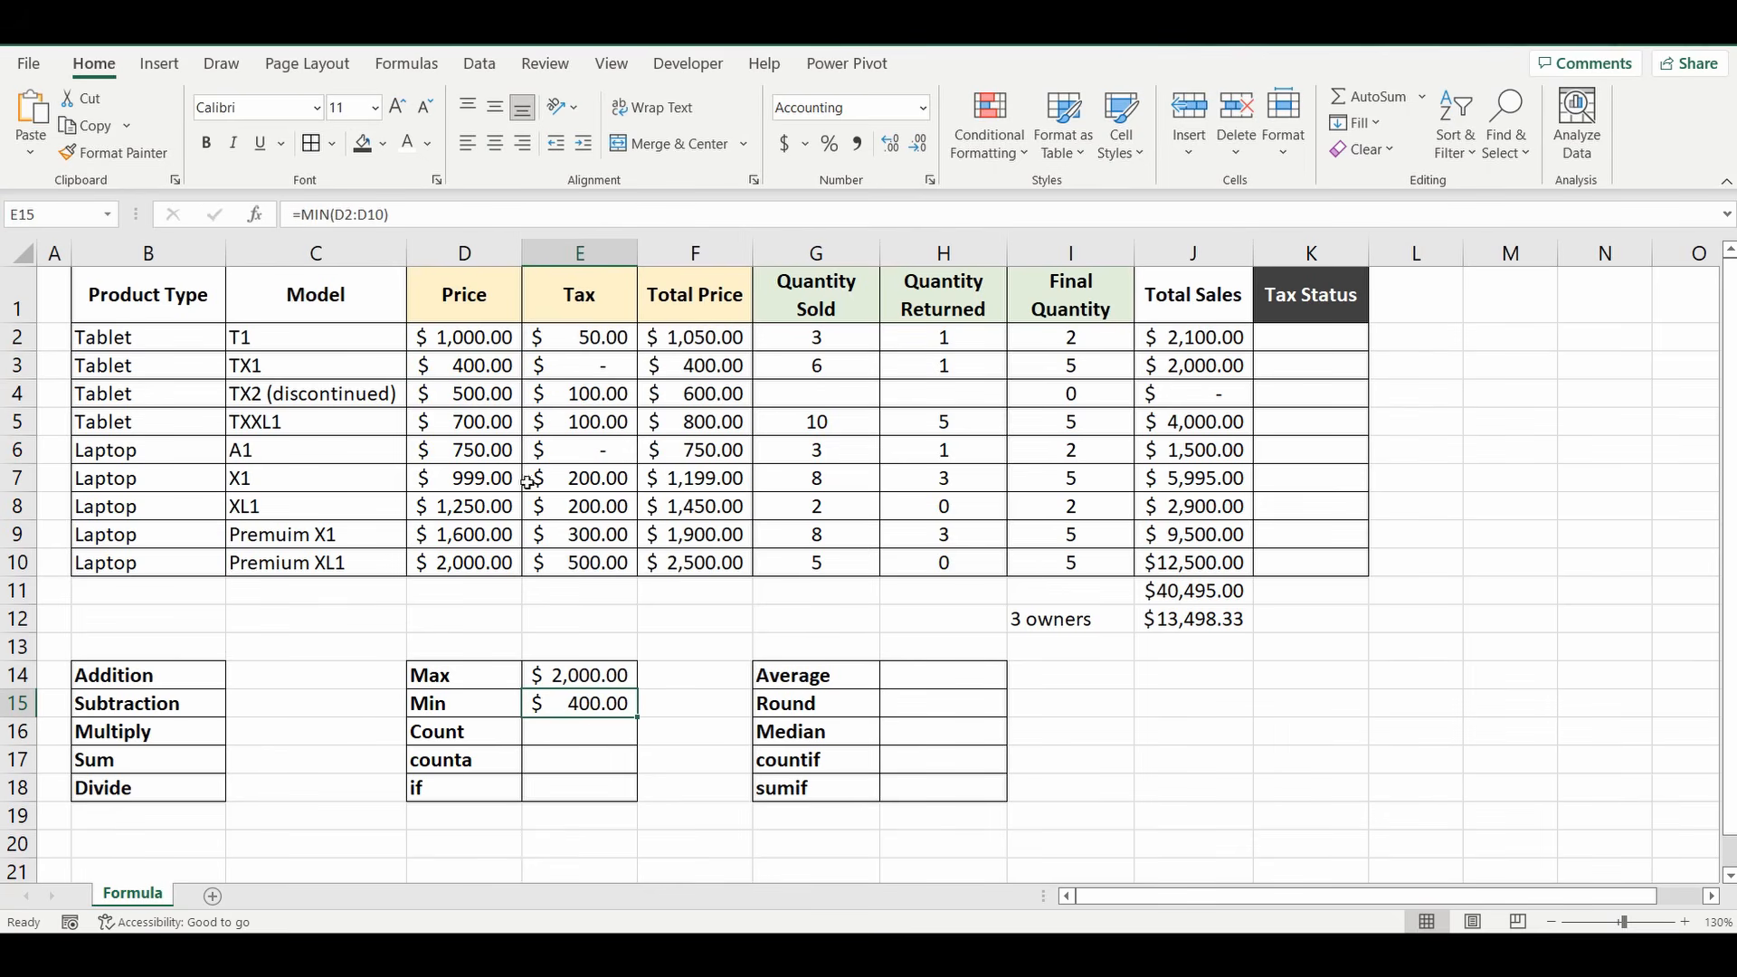
left_click(480, 336)
type("200")
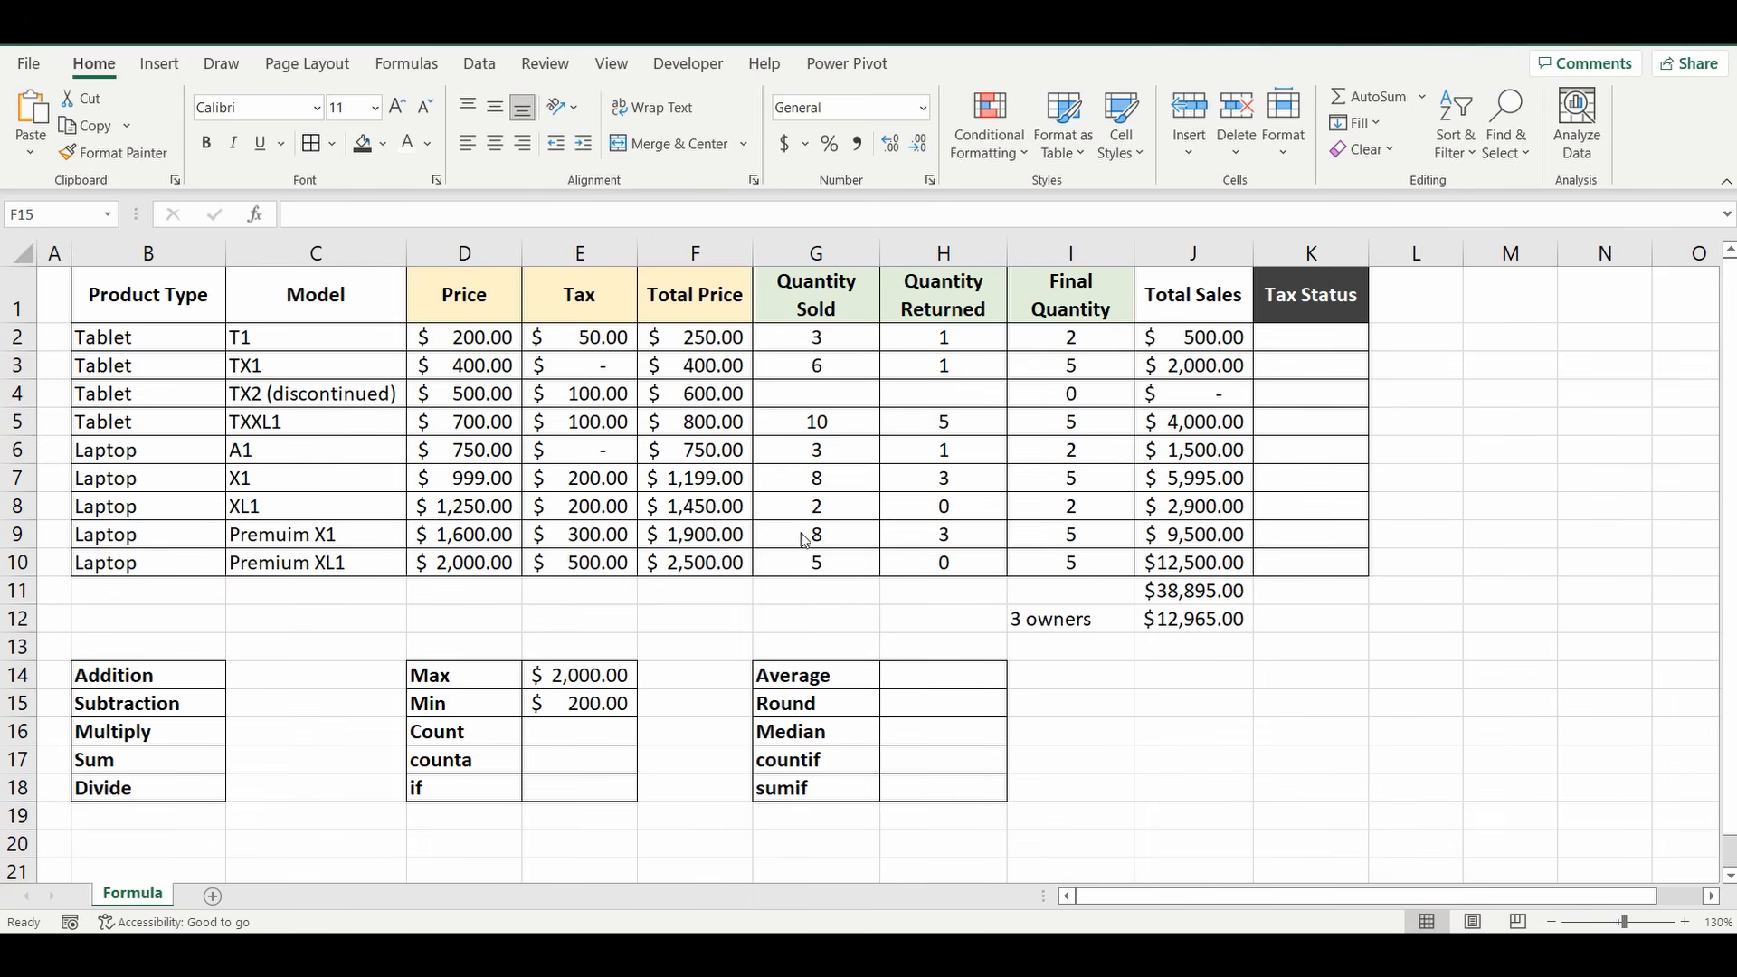
Step: Count the numeric Quantity Sold entries in E16, beside the Count label, with =COUNT(G2:G10)
double_click(570, 730)
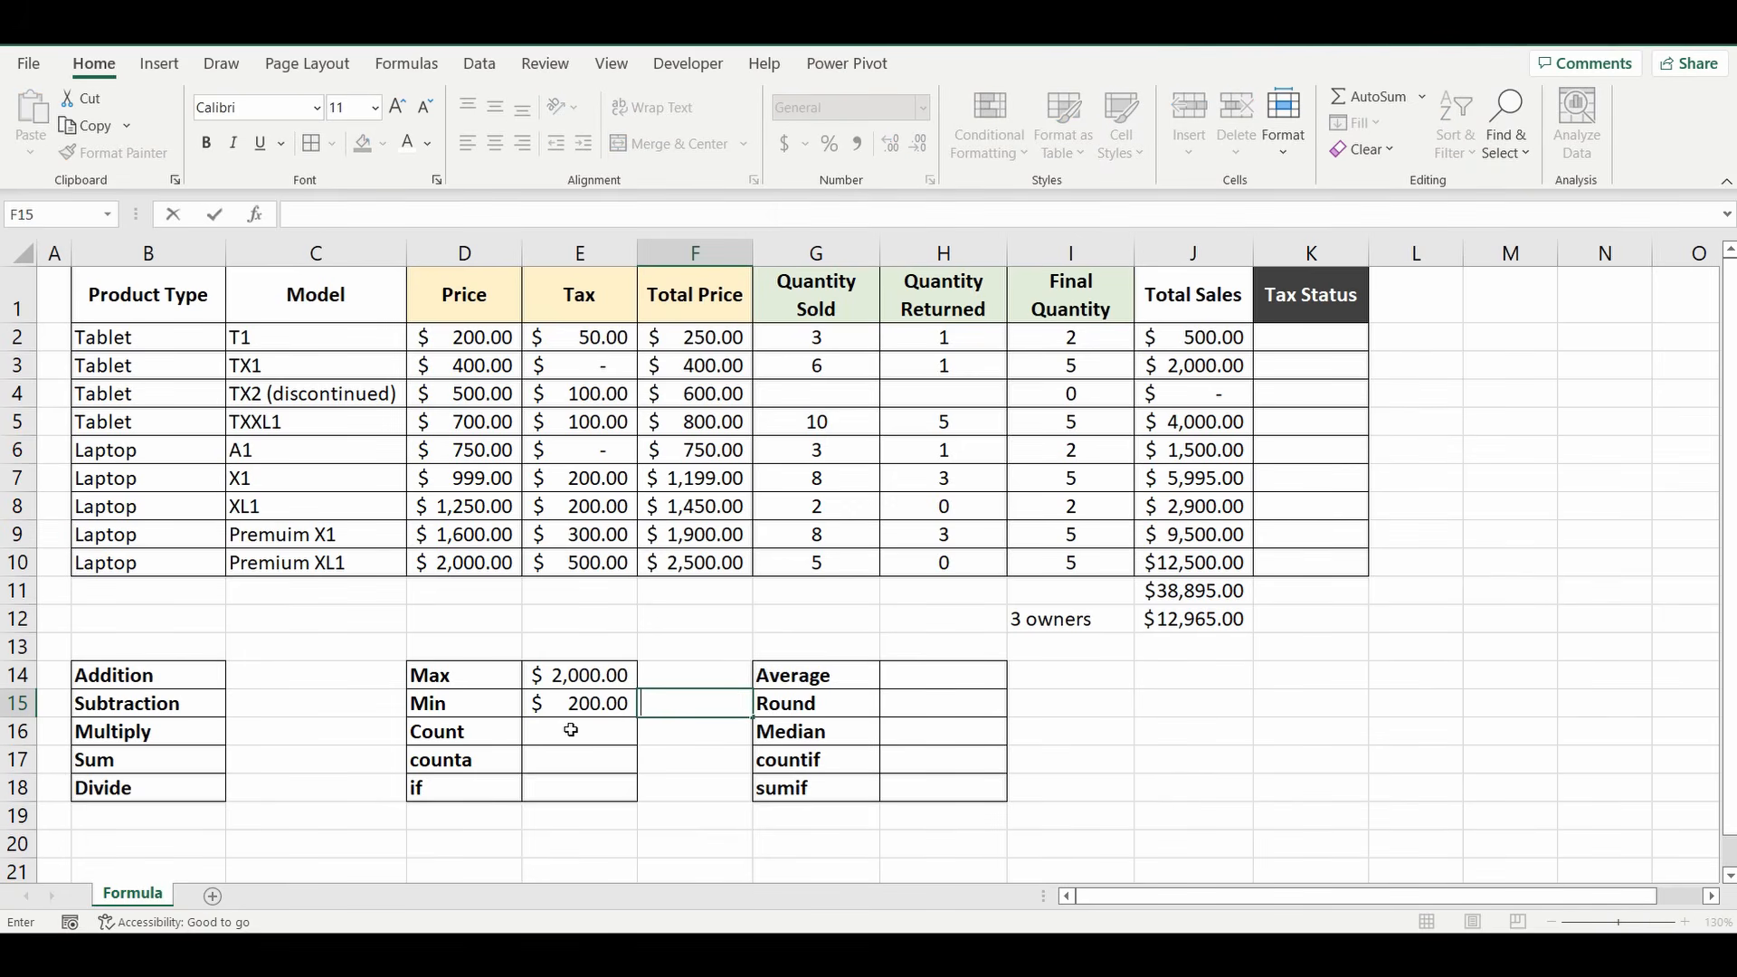
left_click(571, 729)
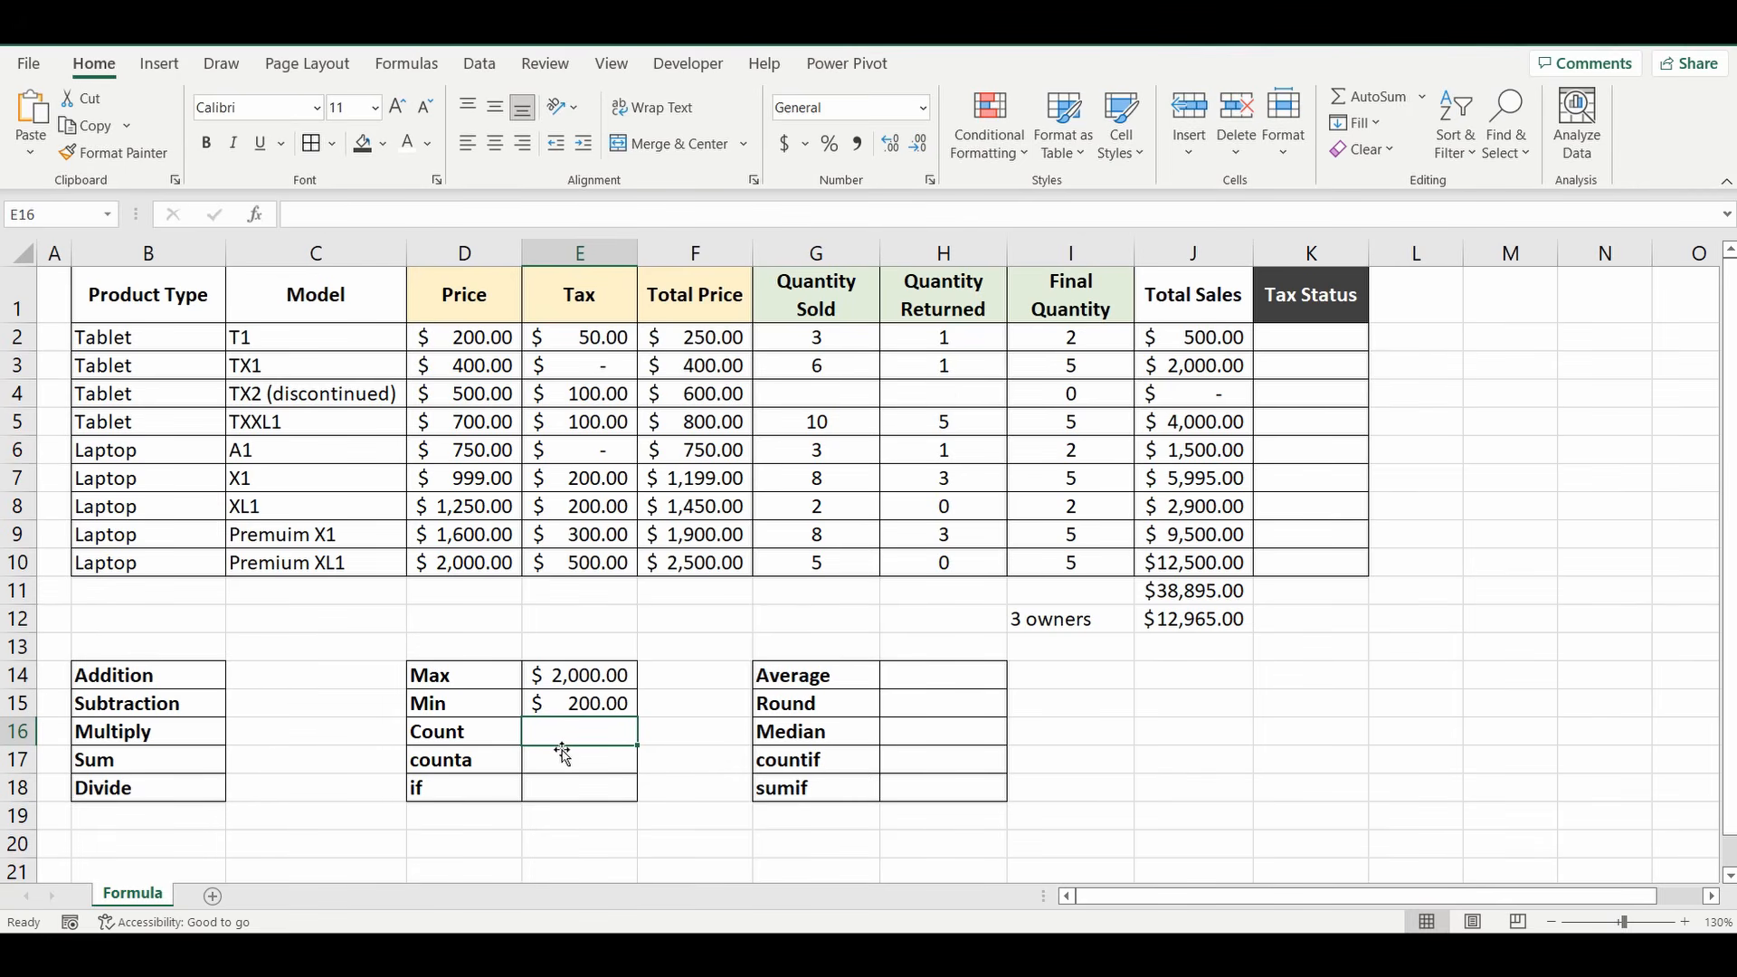
type("=count")
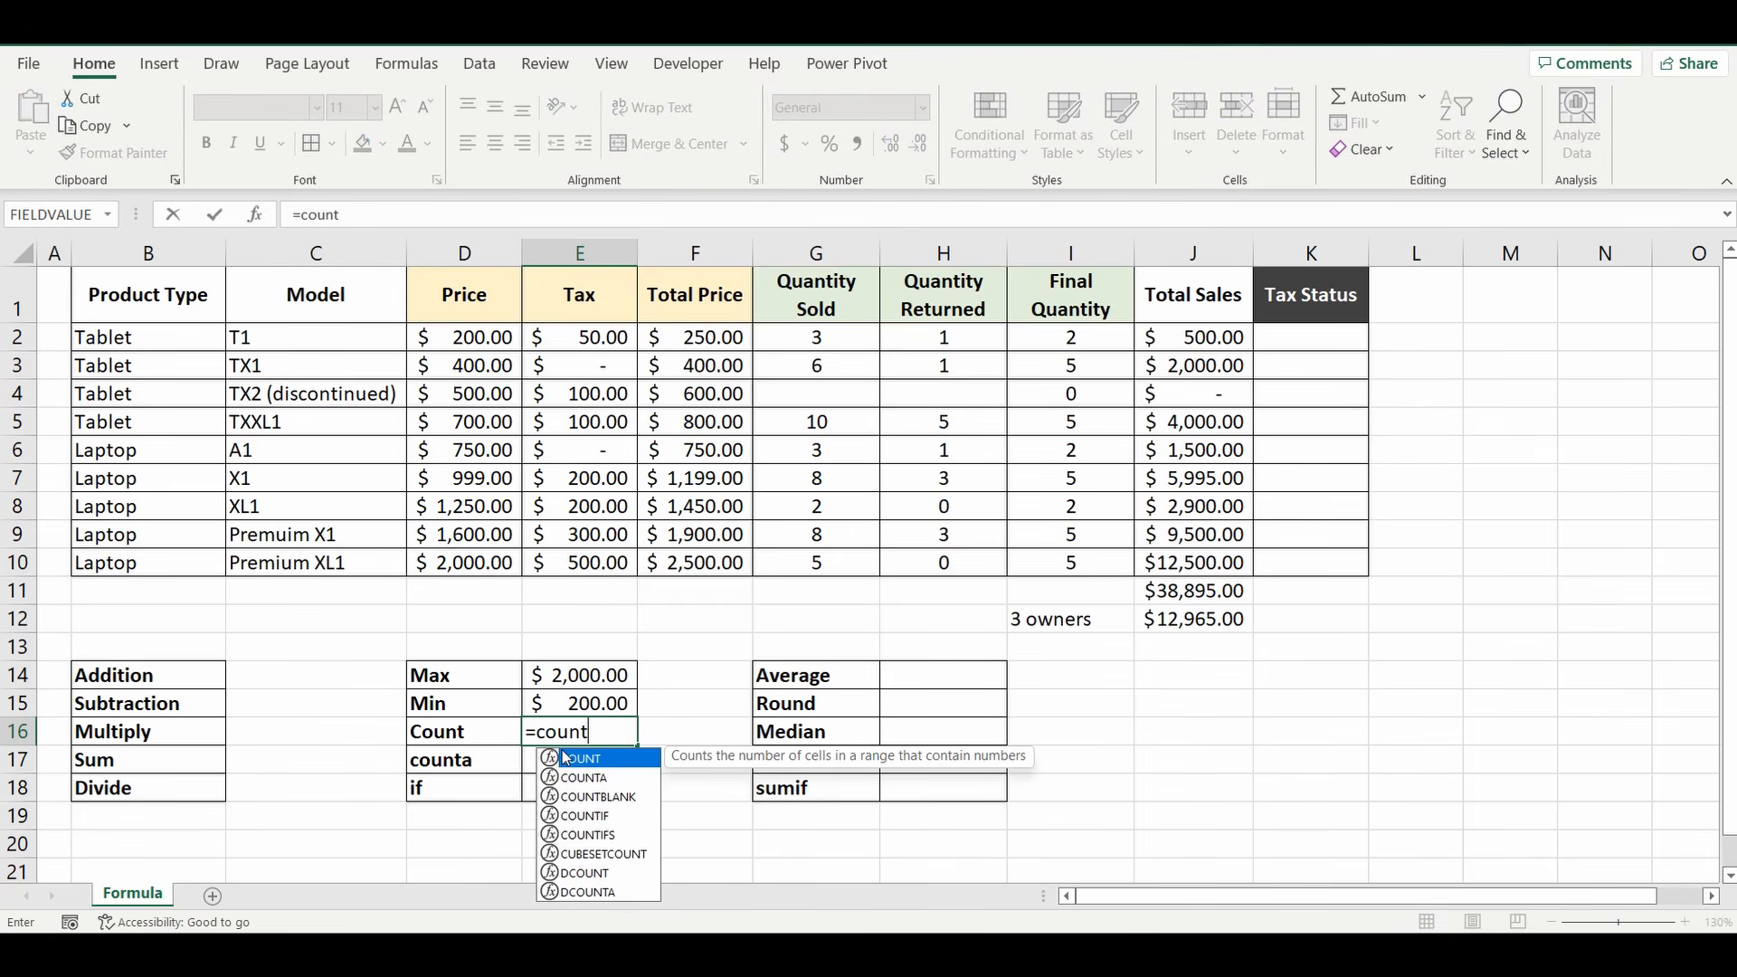
type("(")
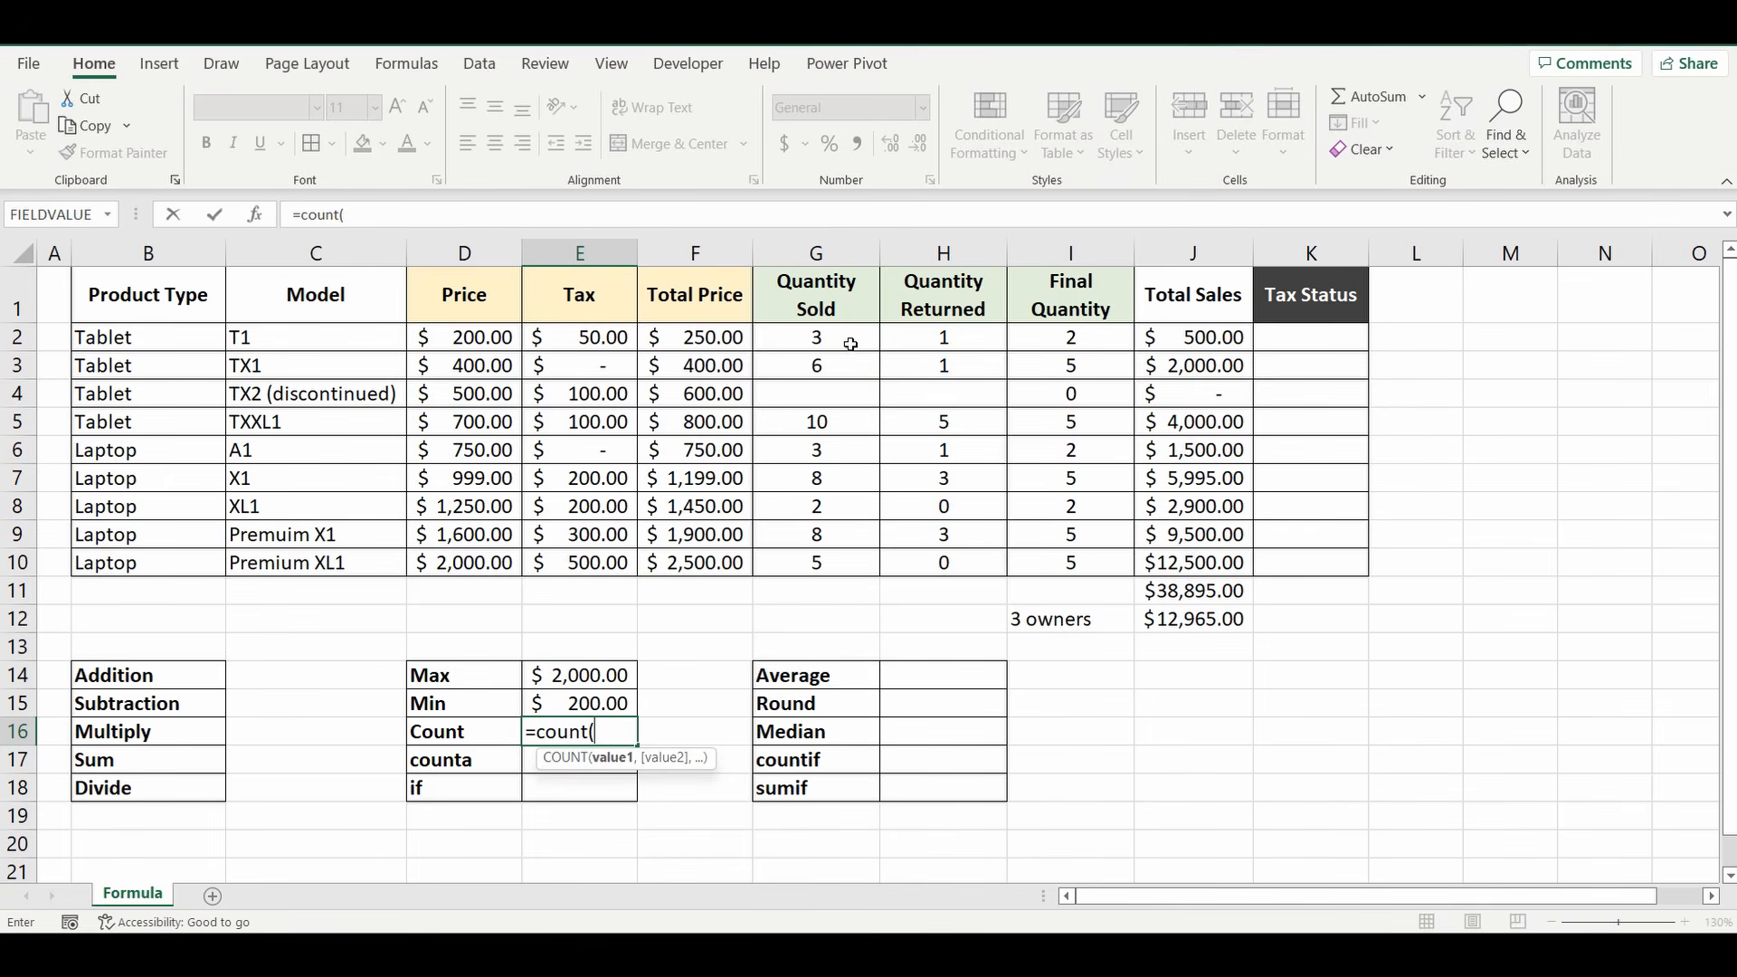
left_click_drag(843, 338, 842, 569)
type(")")
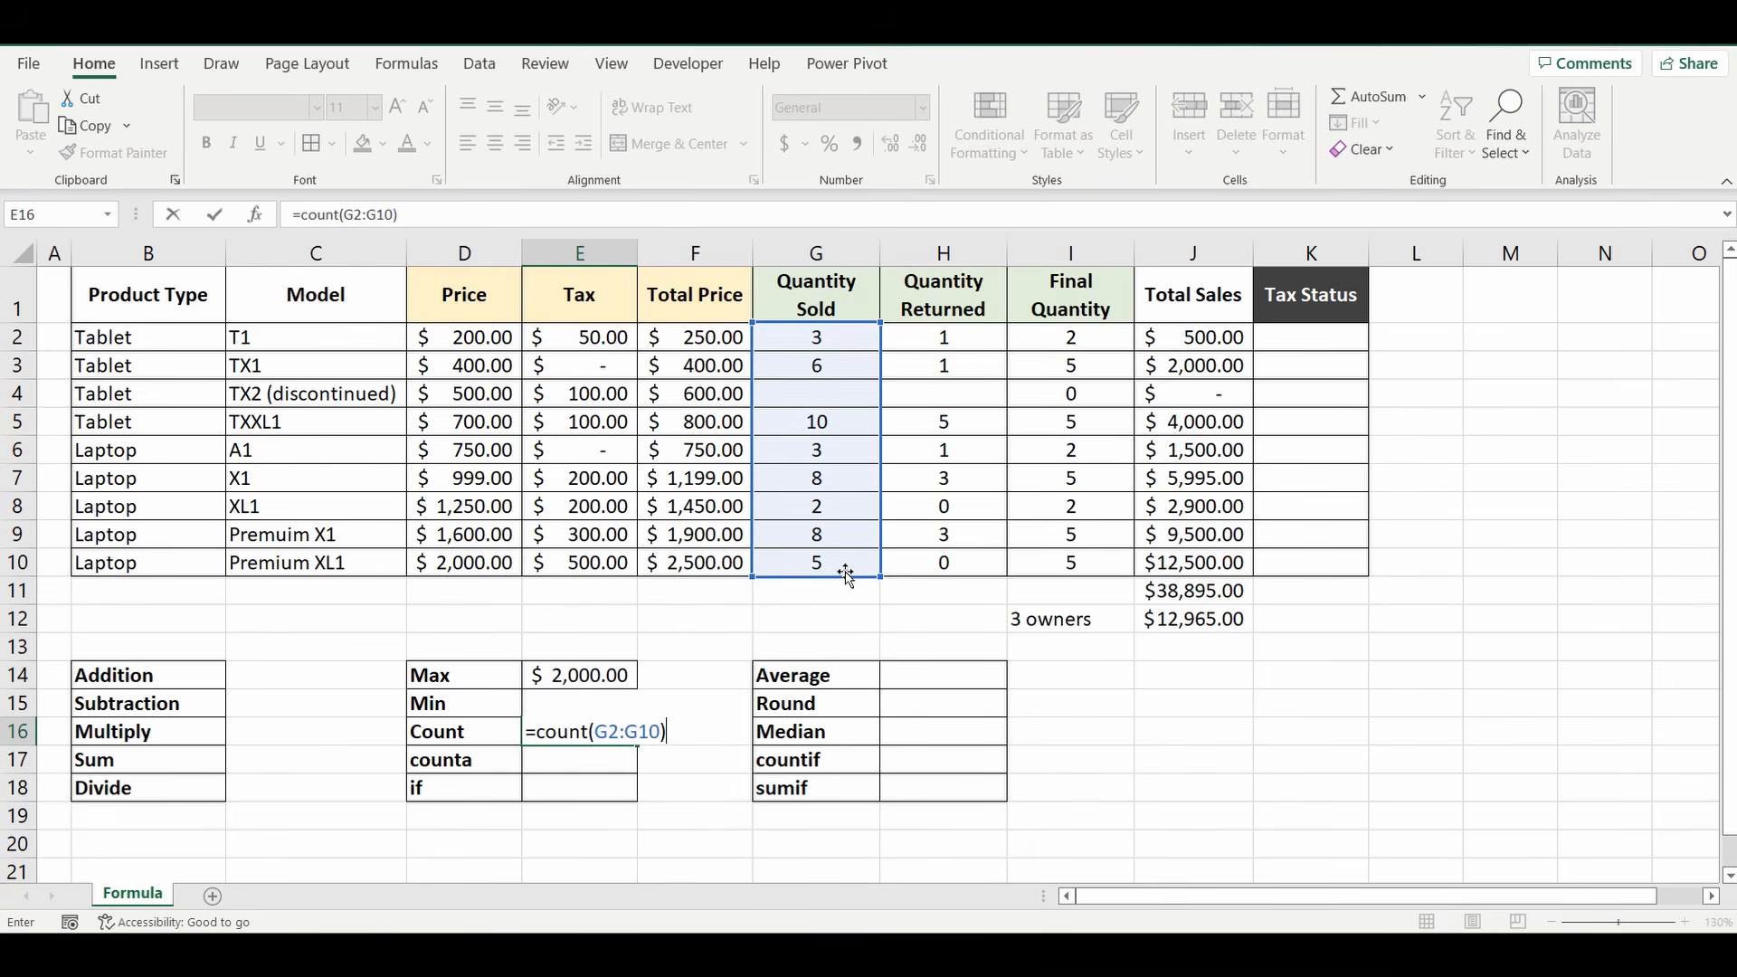
key("Return")
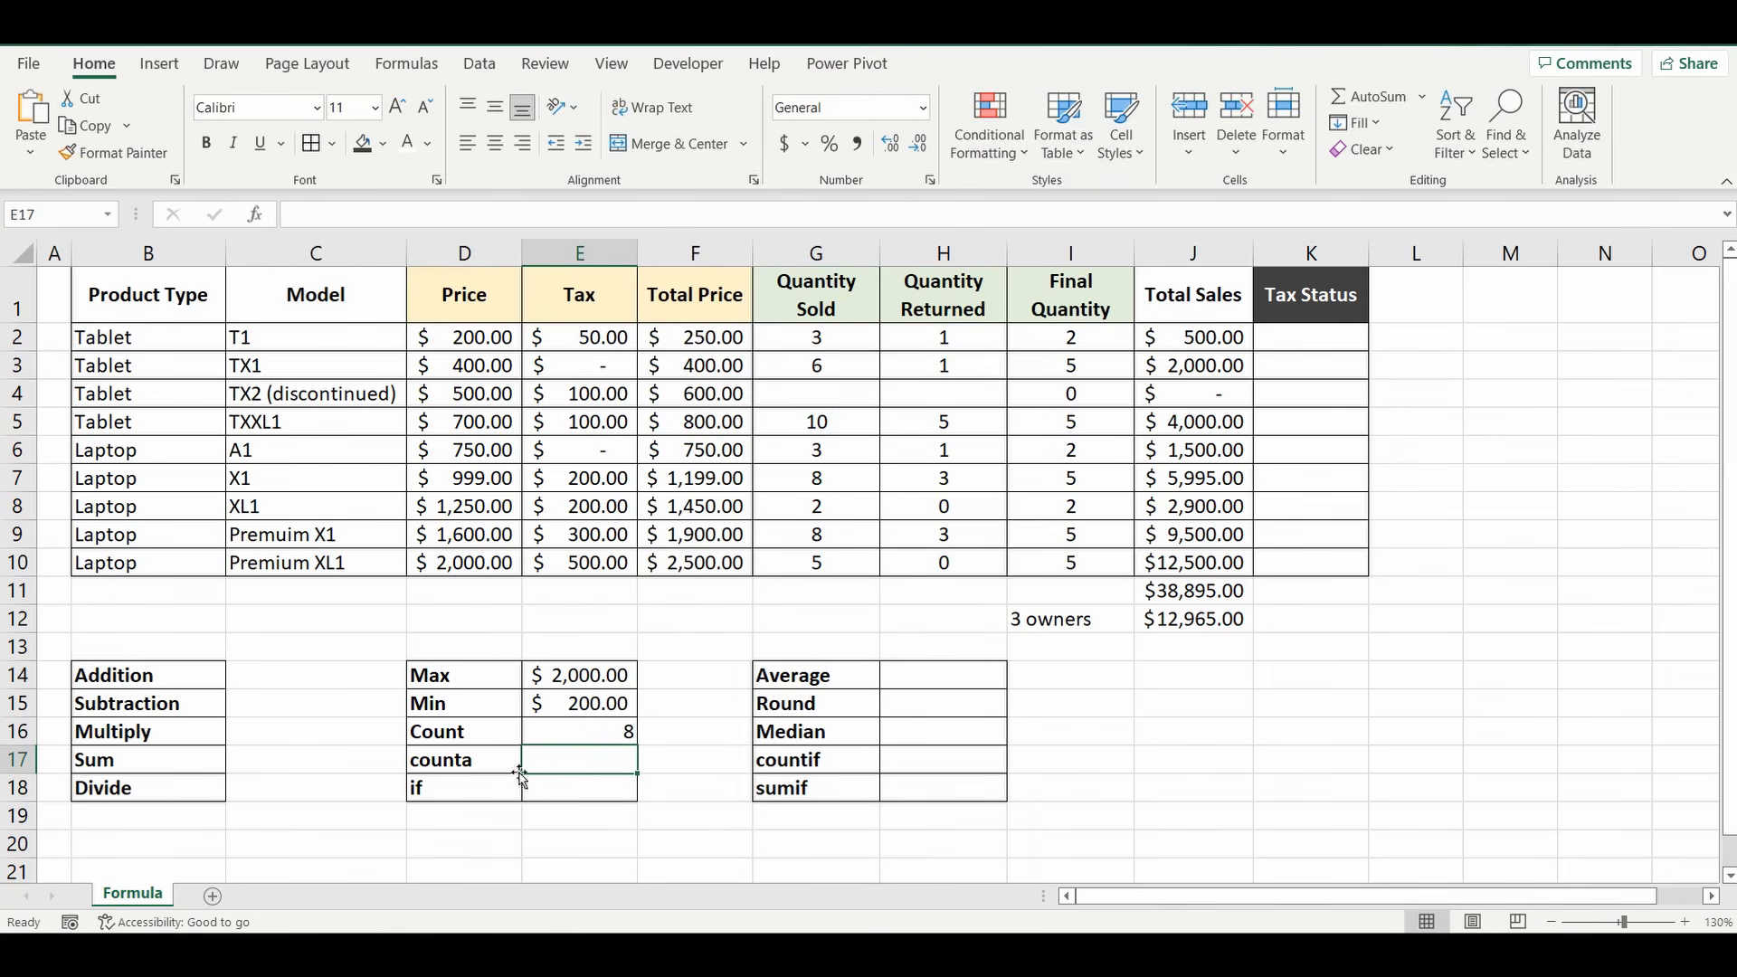
left_click(606, 733)
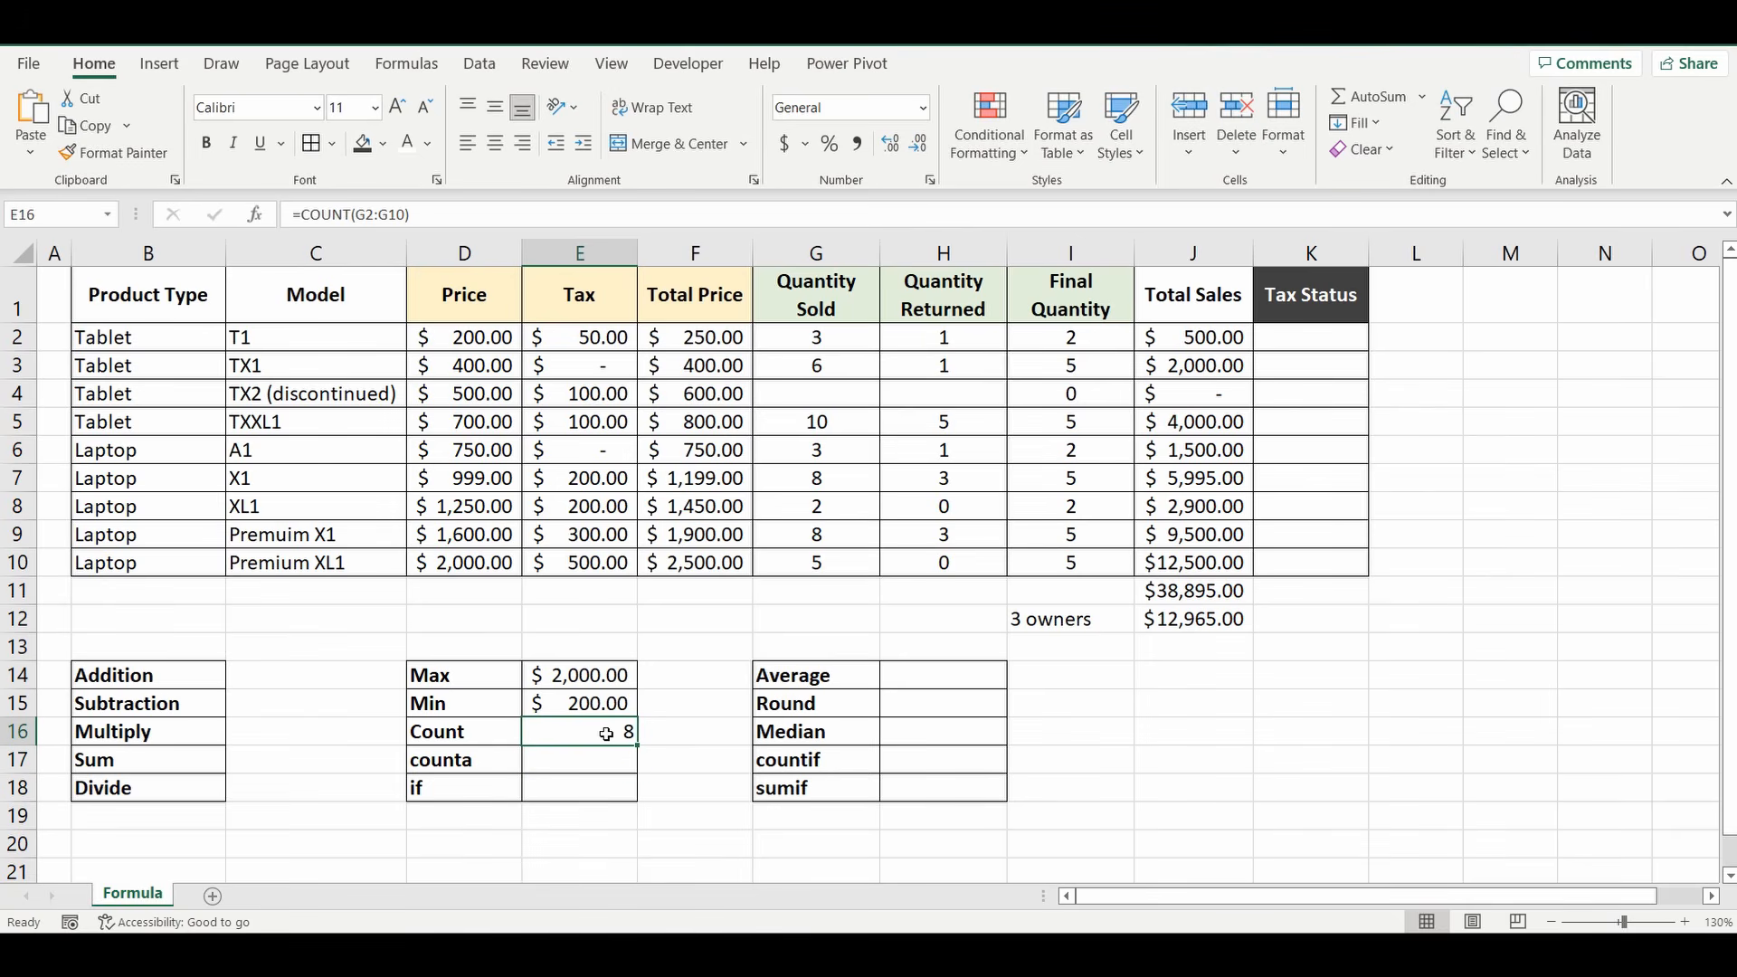
Step: Enter 0 as the discontinued TX2 tablet's Quantity Sold in G4
left_click(822, 396)
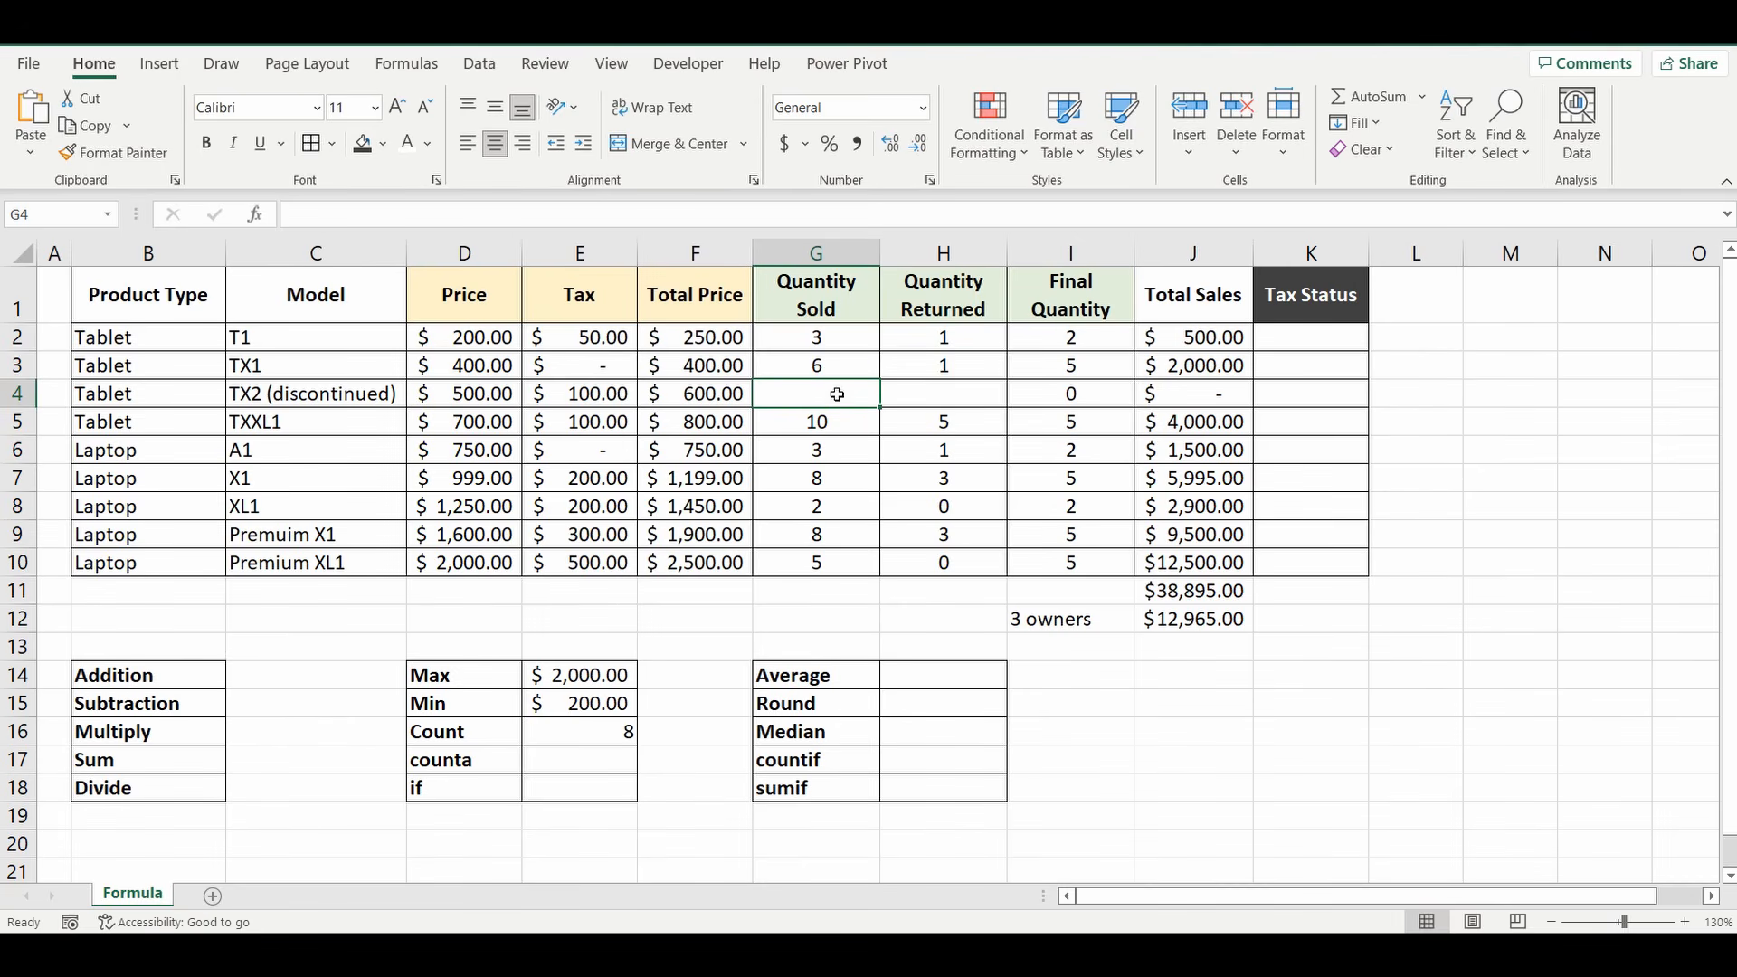
type("0")
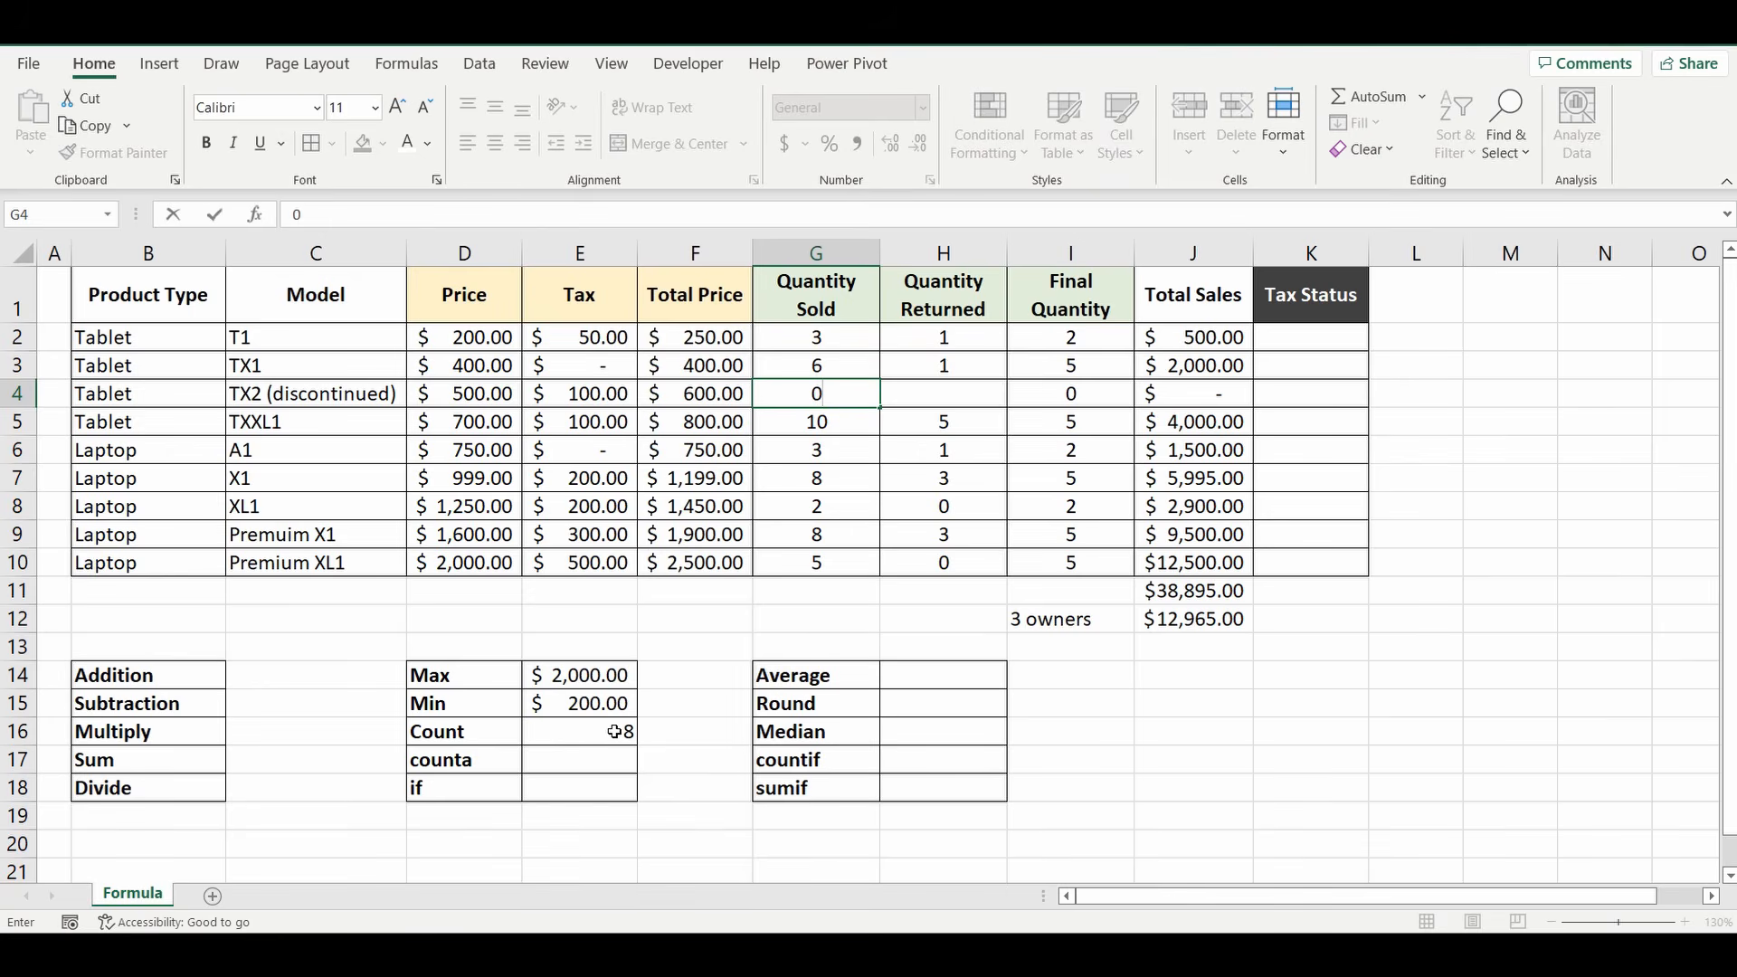
key("Return")
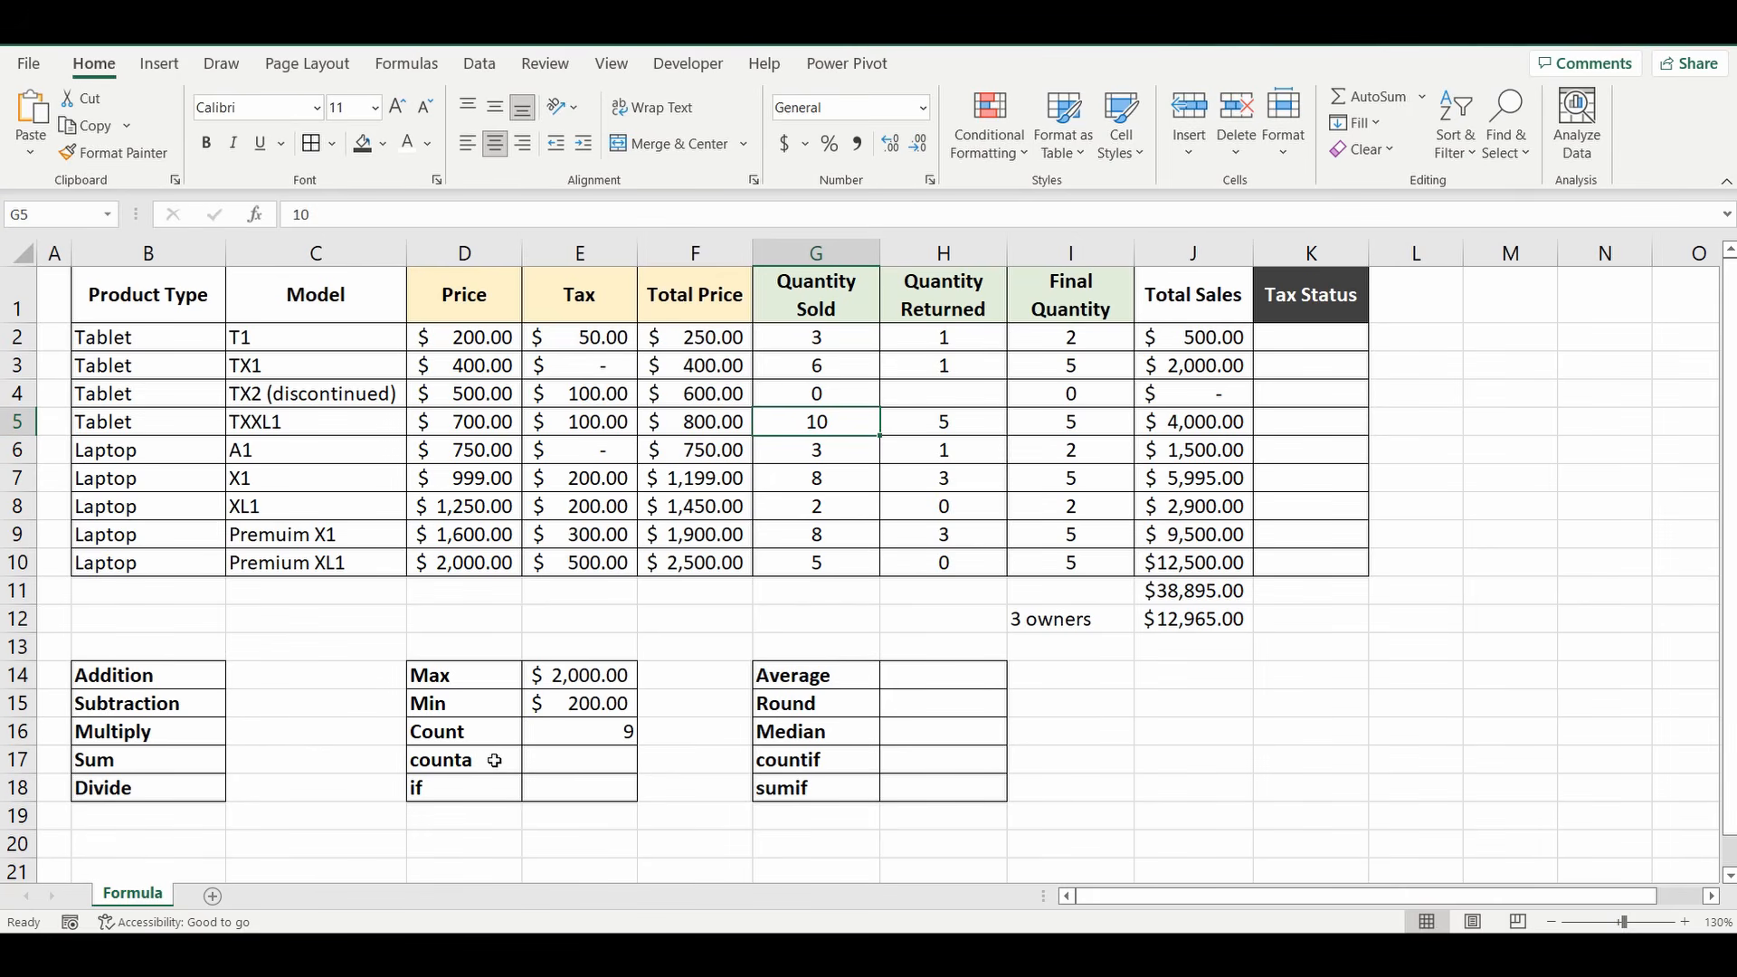
Step: Change the COUNT range in E16 to the Product Type cells B2:B10
left_click(457, 730)
left_click(579, 732)
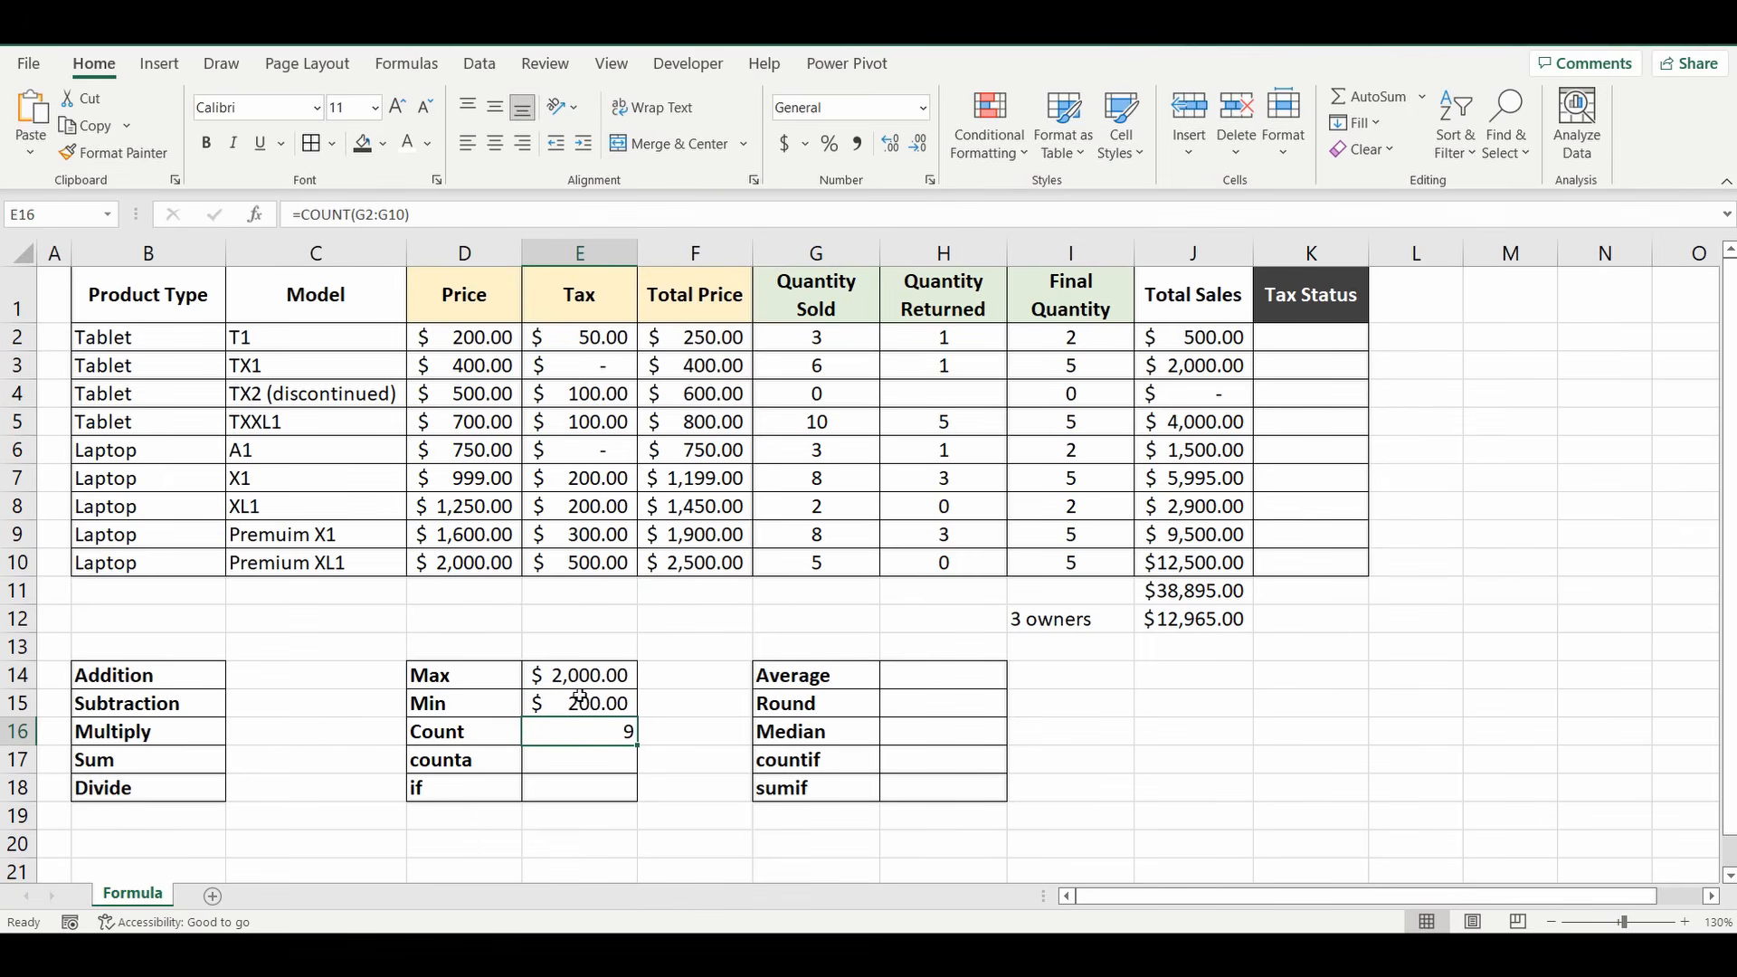
left_click_drag(356, 213, 455, 219)
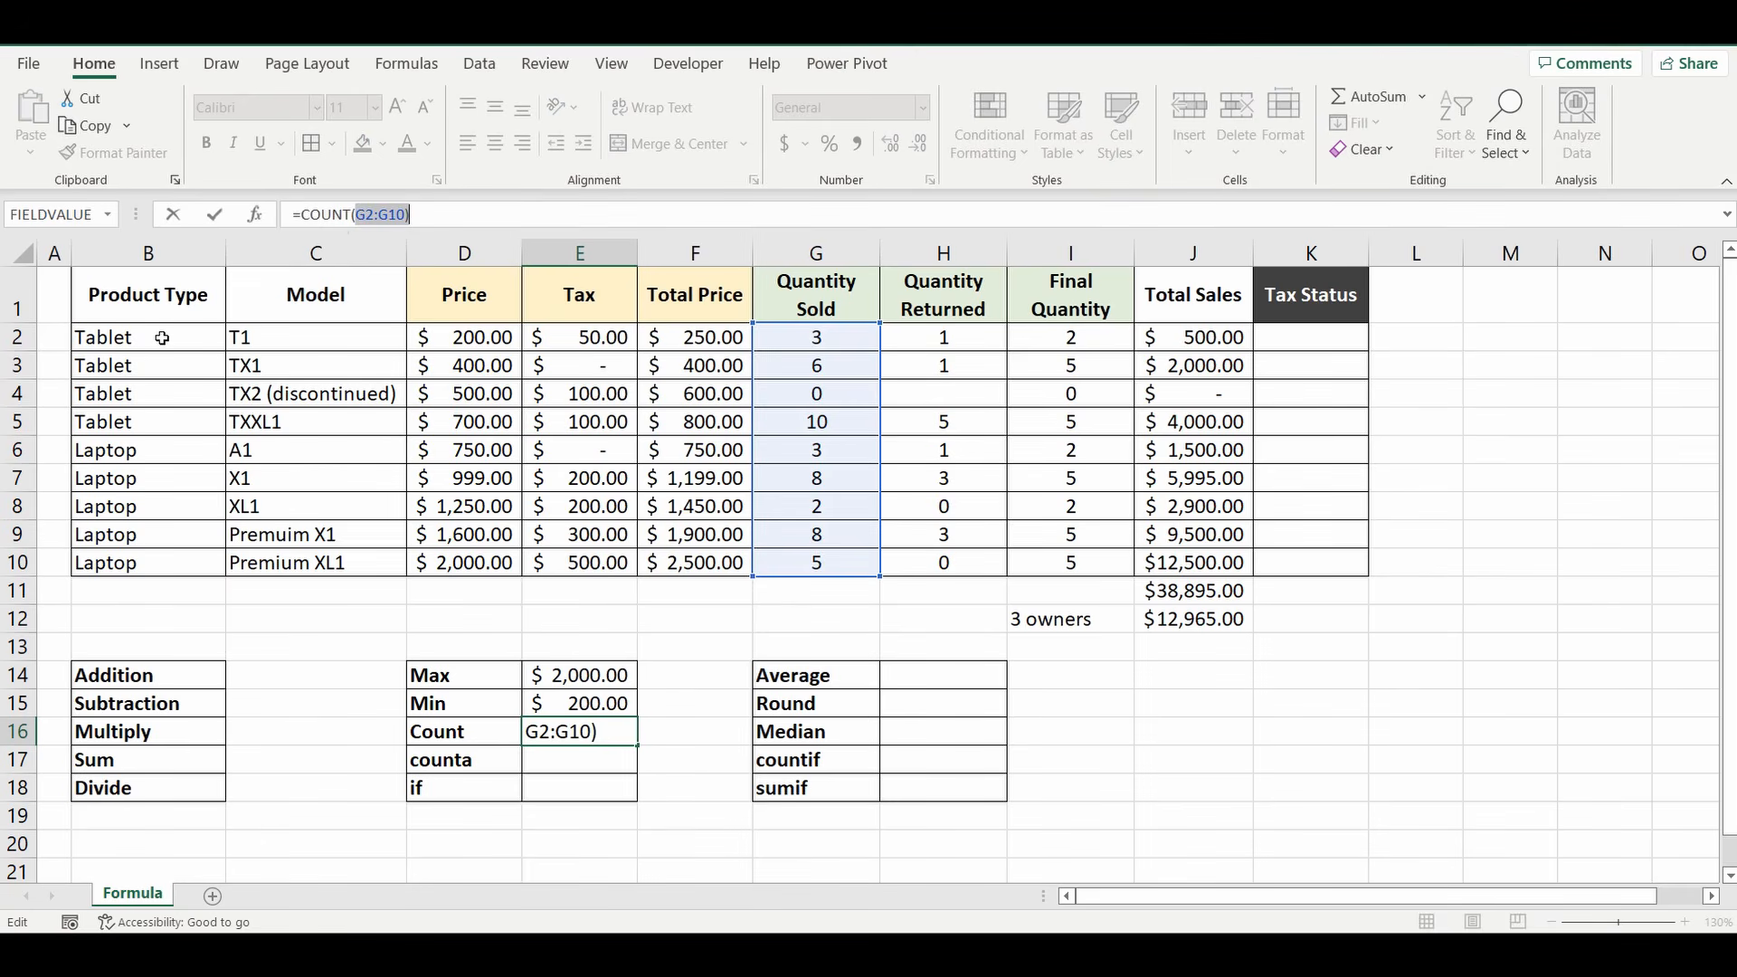
left_click_drag(162, 337, 155, 568)
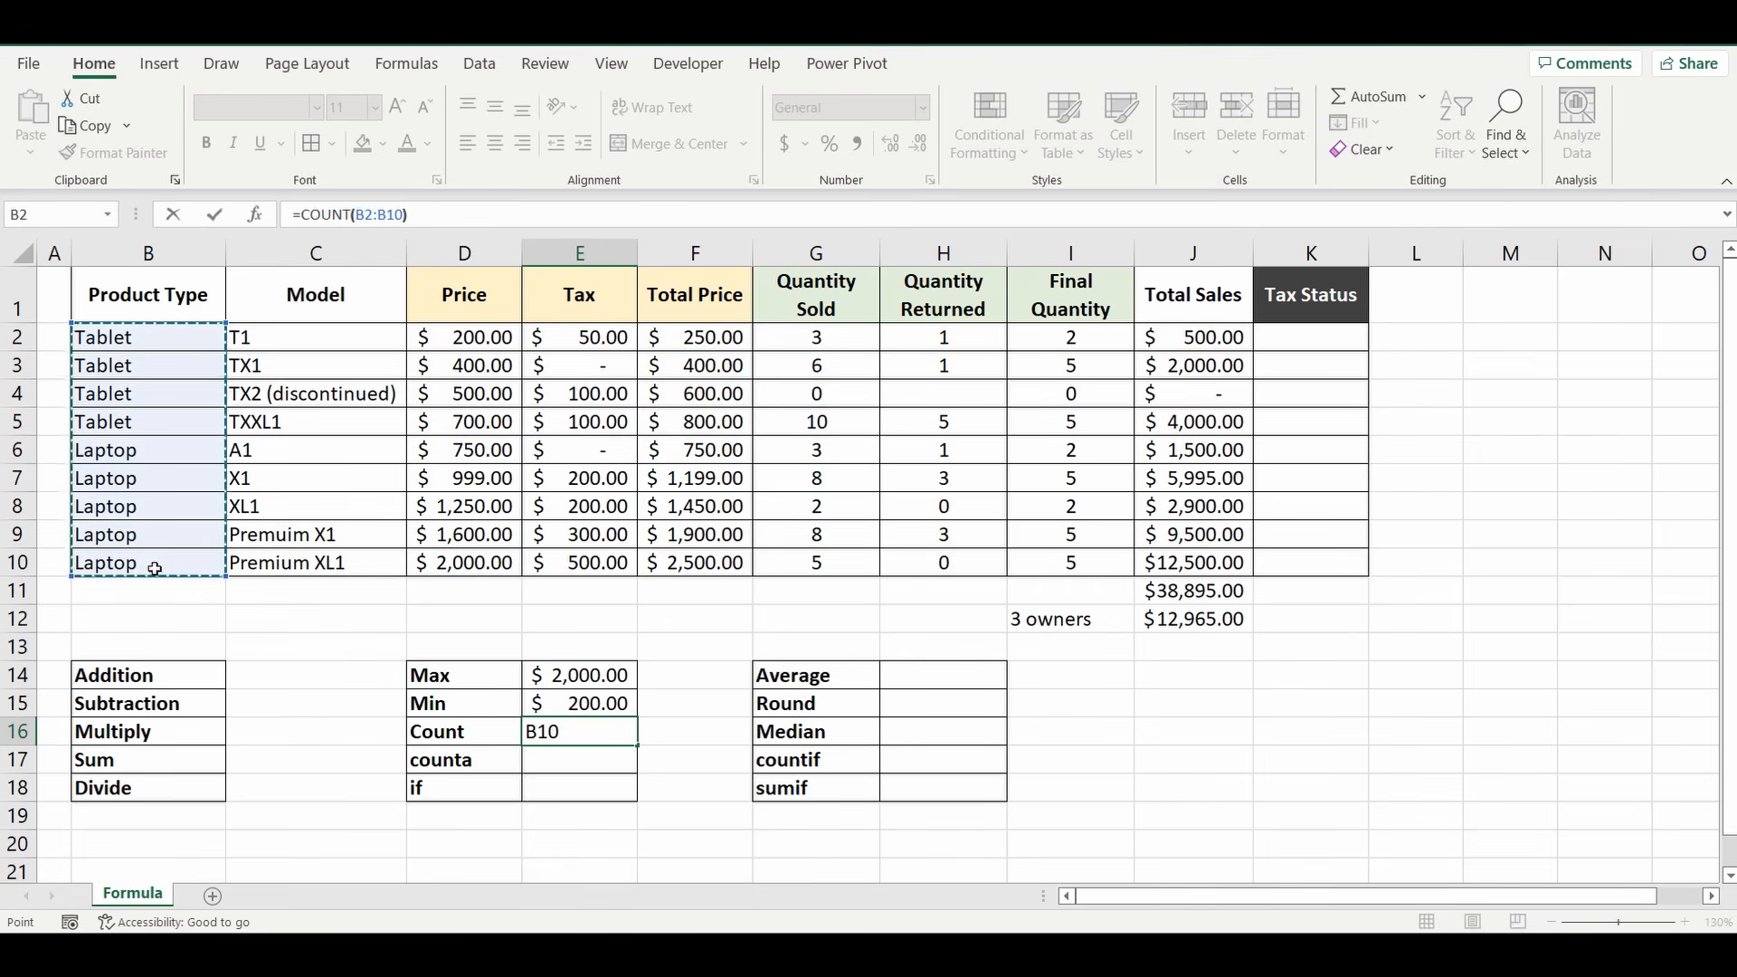
type(")")
key("Return")
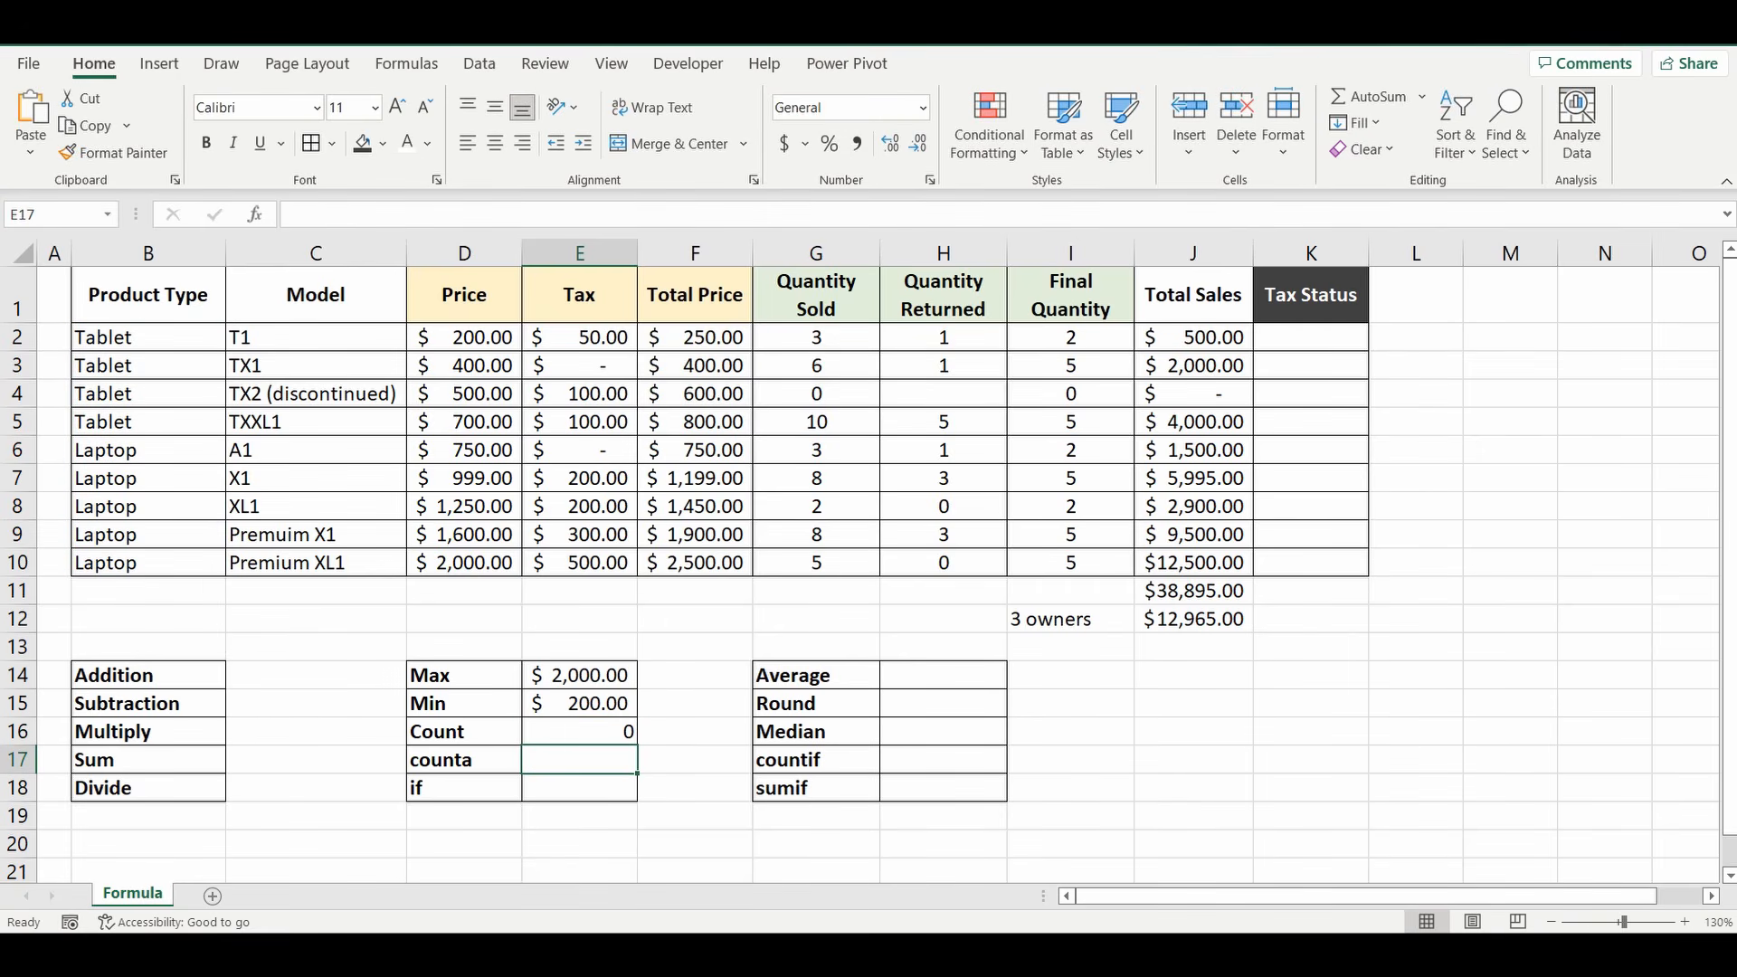
Step: Count the non-empty Product Type cells in E17, beside the counta label, with =COUNTA(B2:B10)
left_click_drag(172, 339, 177, 566)
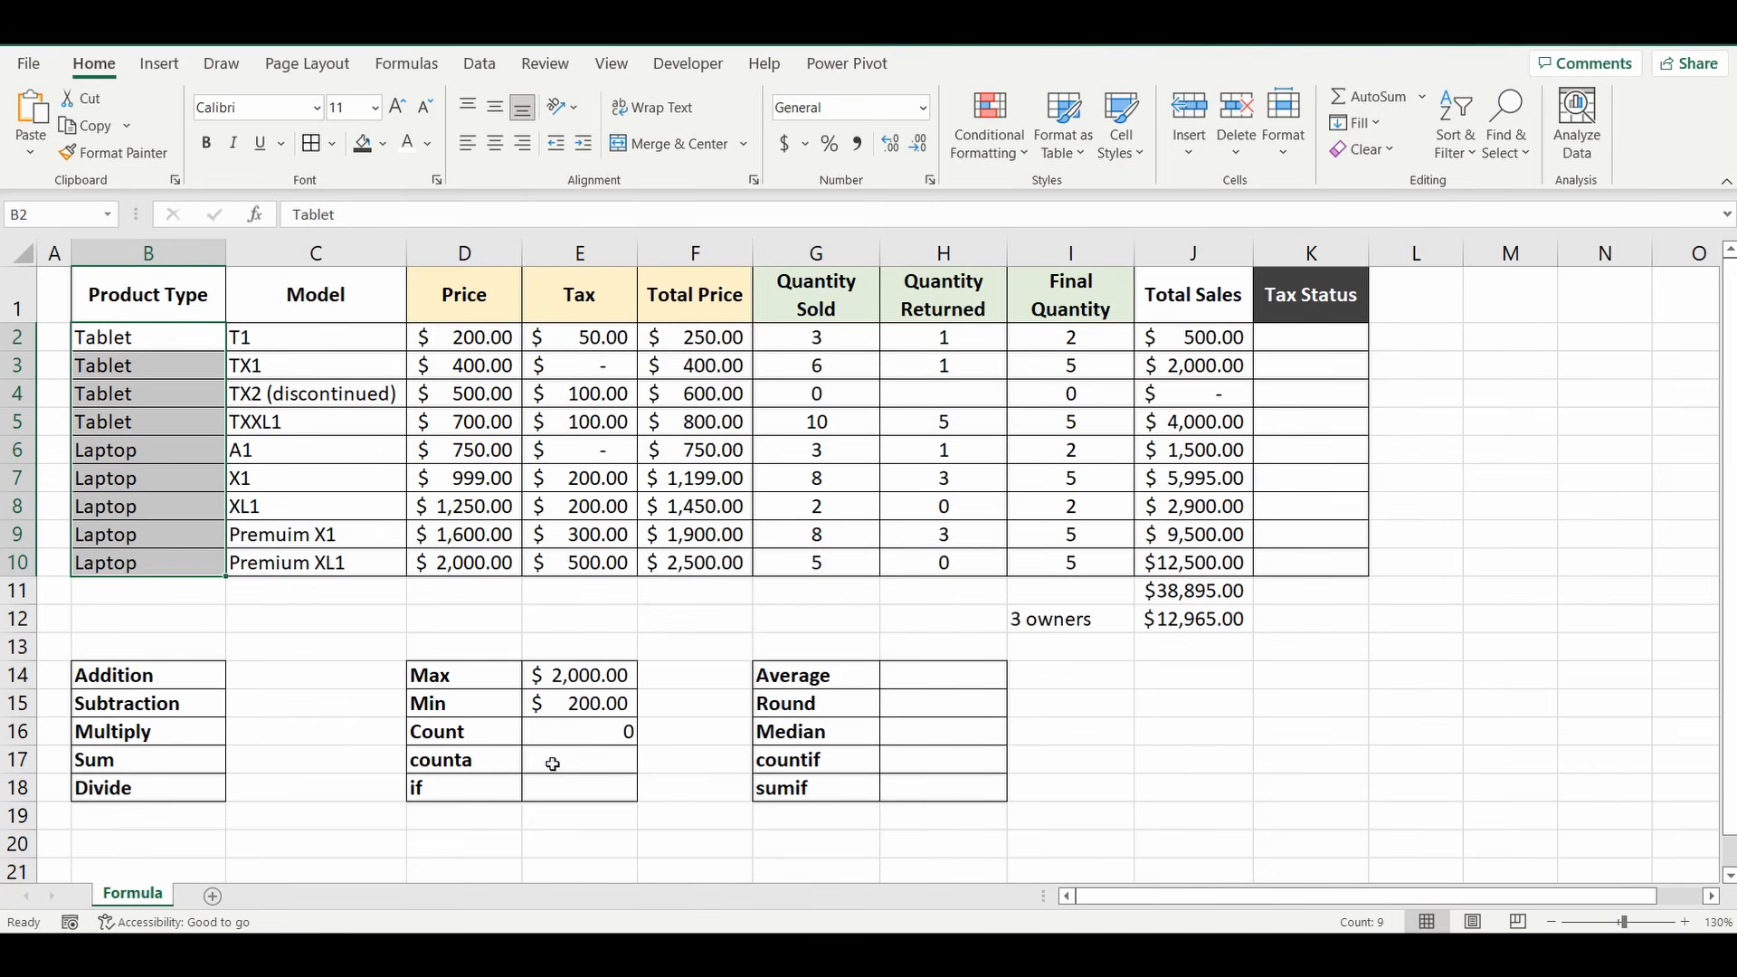
left_click(553, 764)
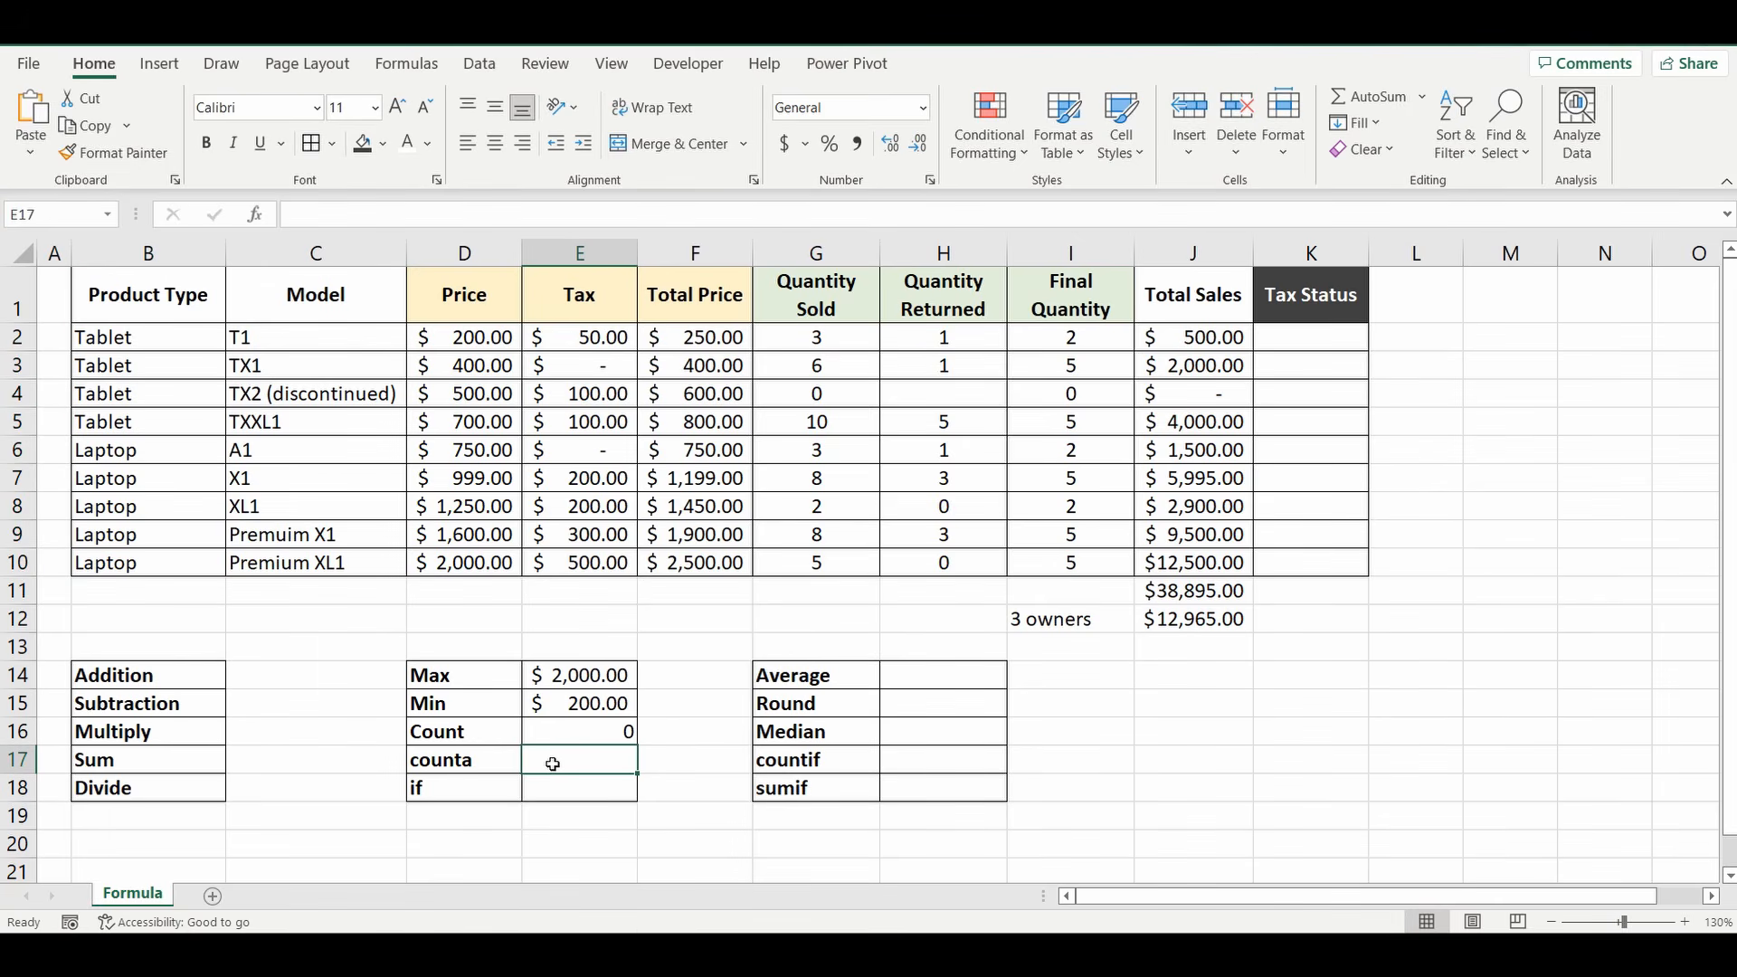
type("=counta")
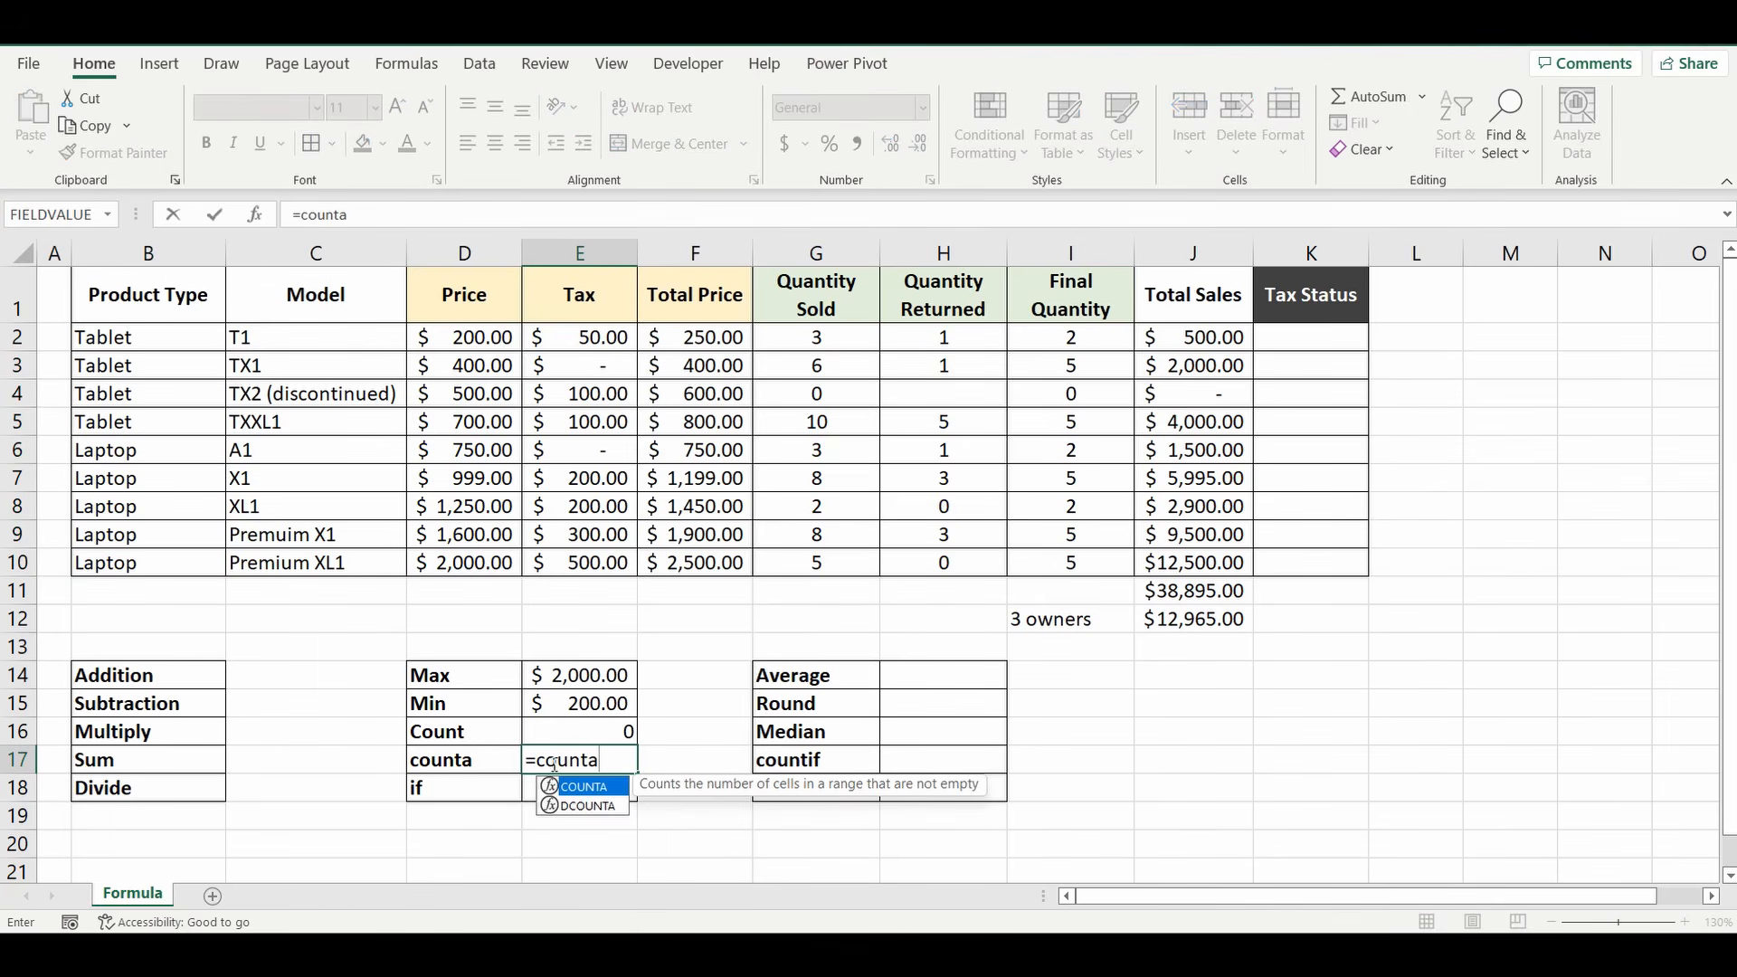
type("(")
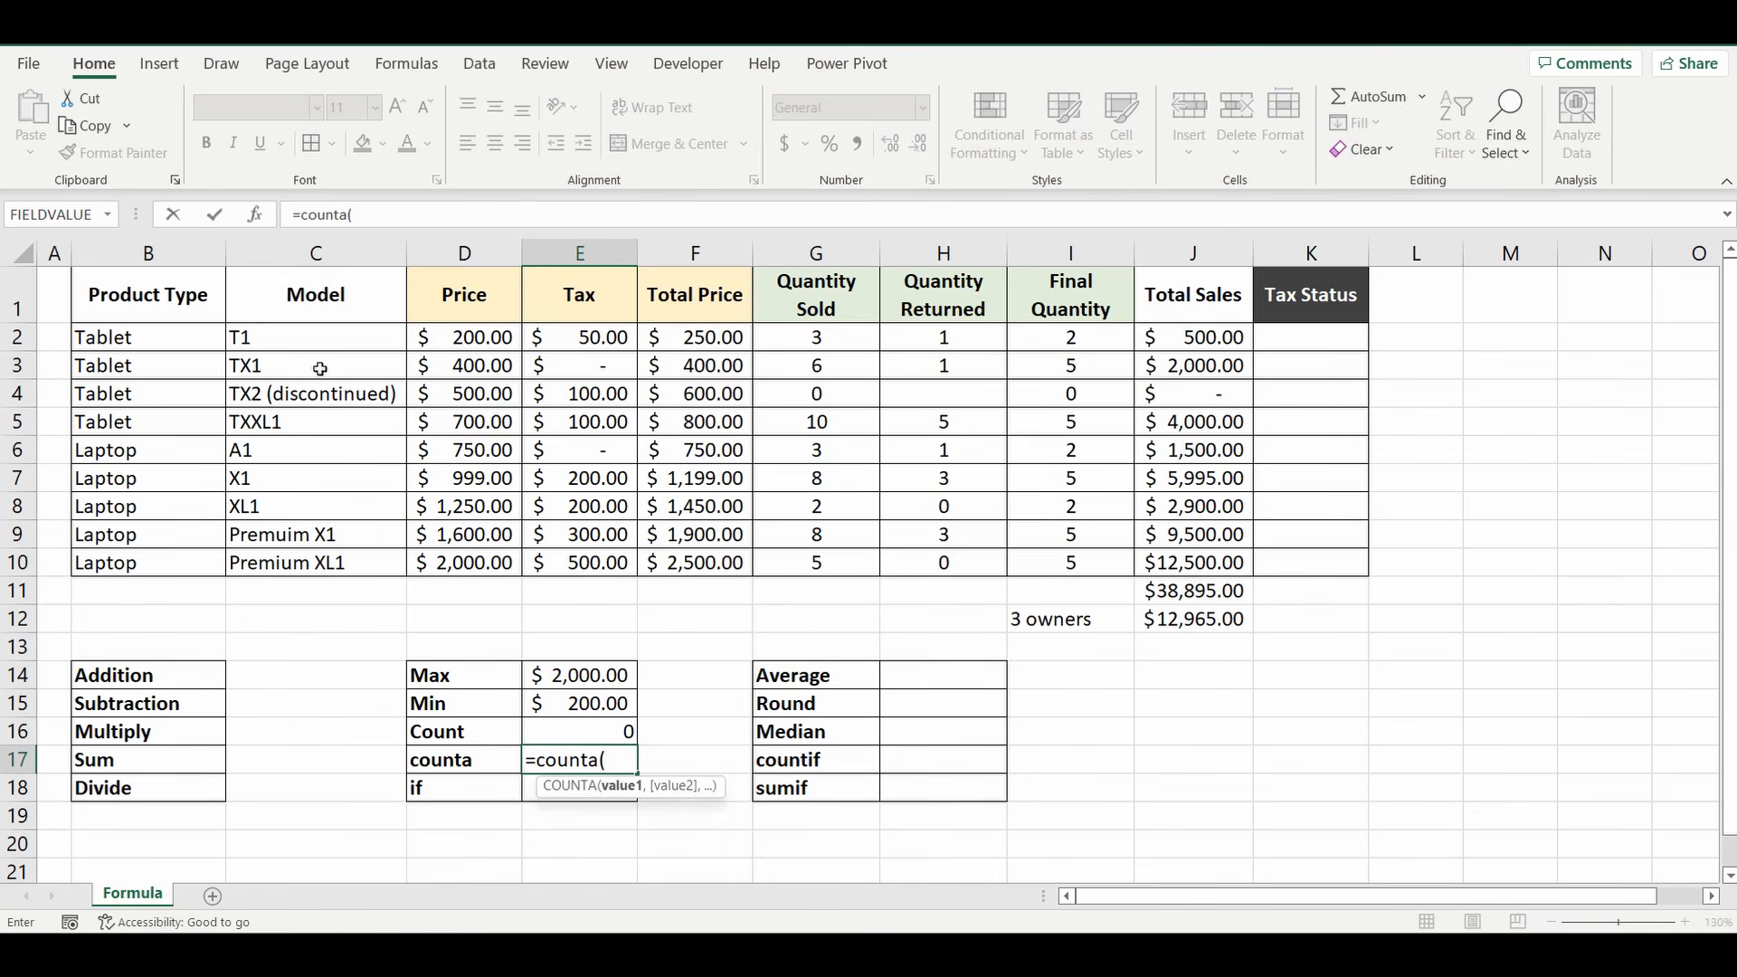
left_click_drag(156, 333, 156, 562)
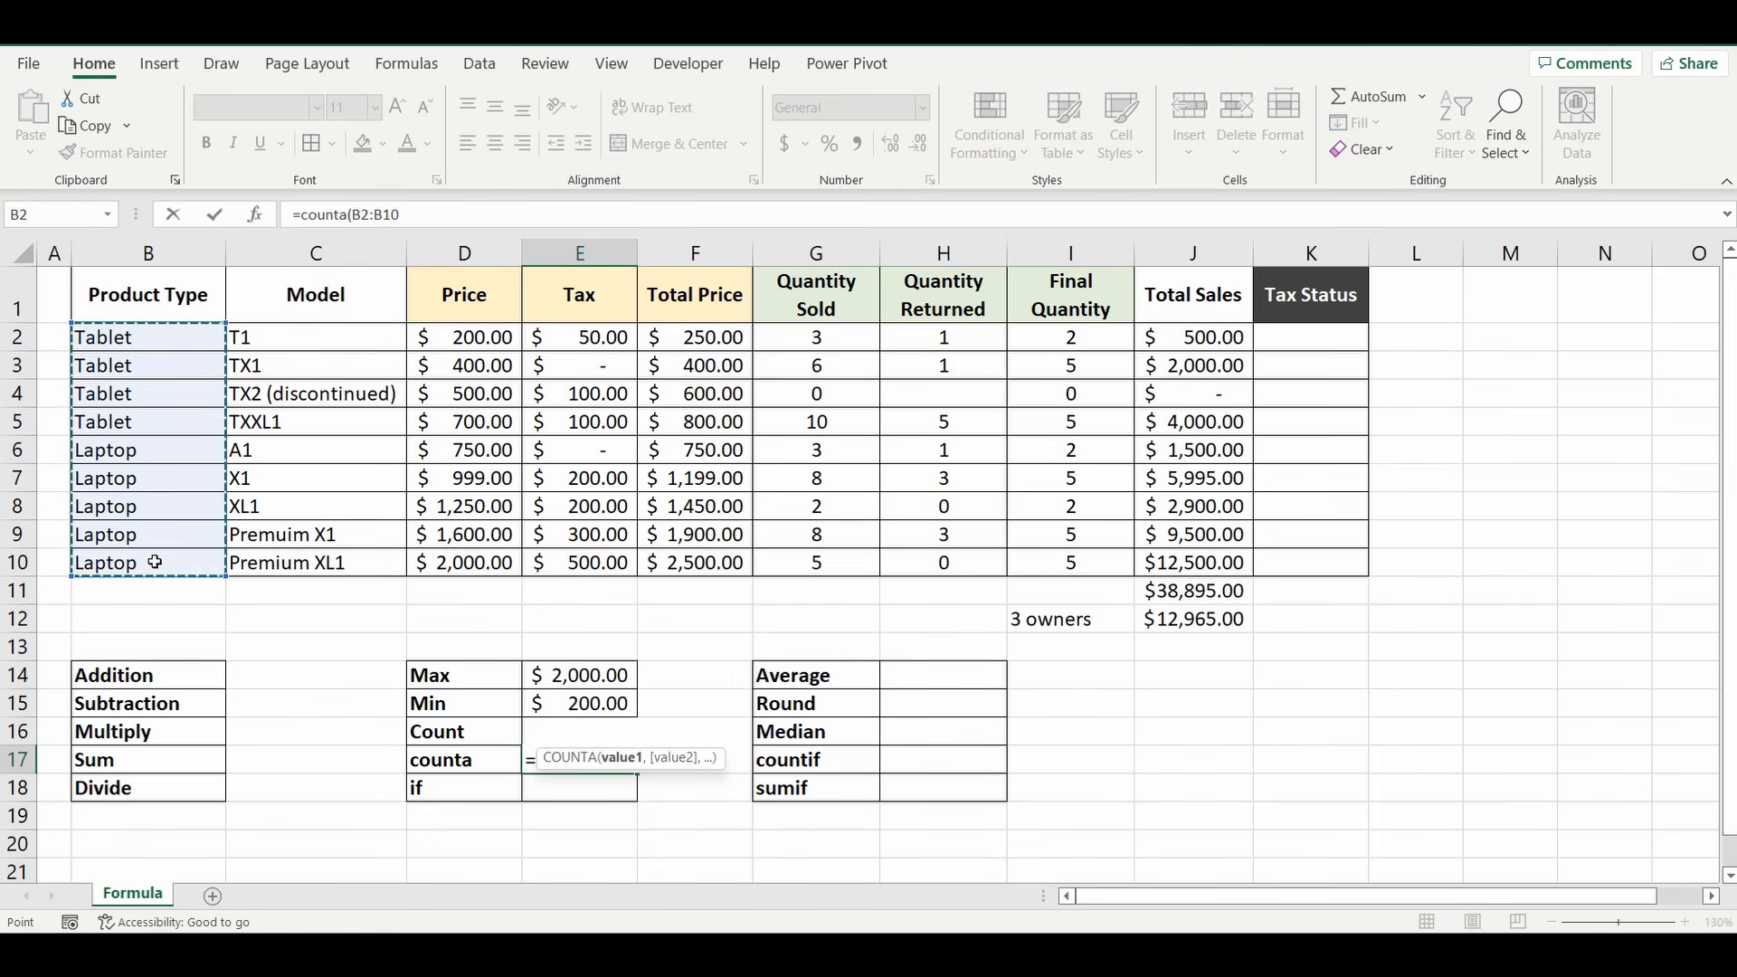
type(")")
key("Return")
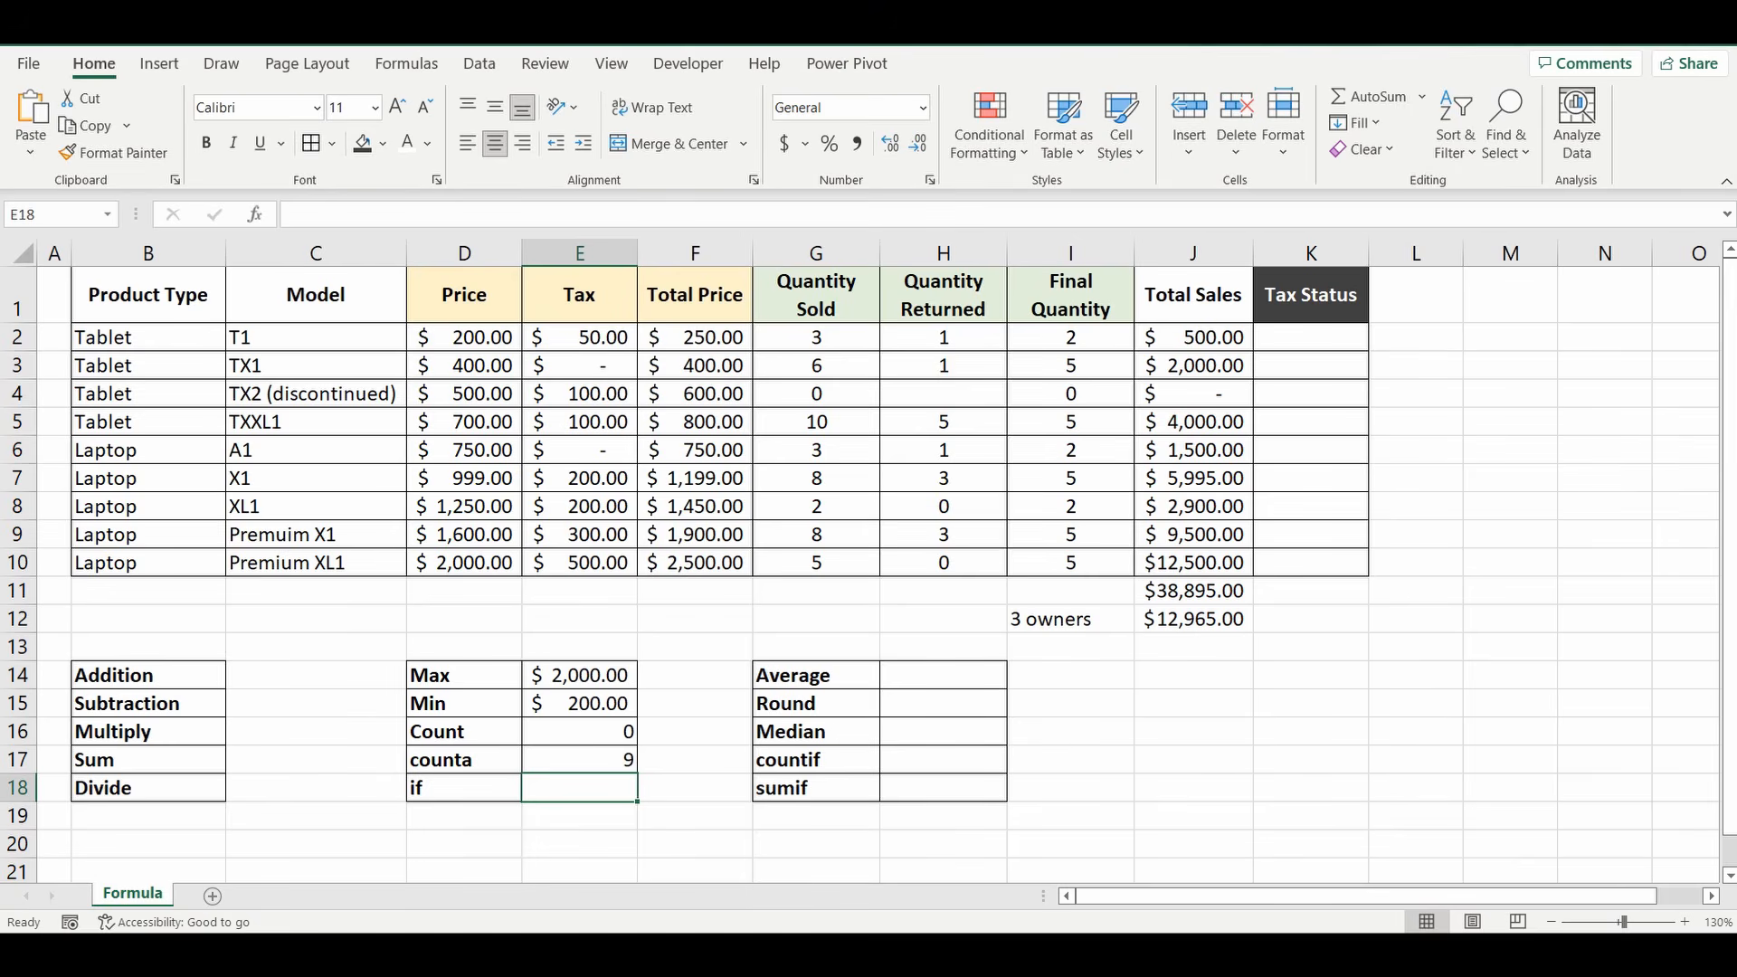
Step: Enter =IF(E2=0,"tax free","") in K2 under Tax Status to flag the product when its Tax is zero
left_click(1310, 337)
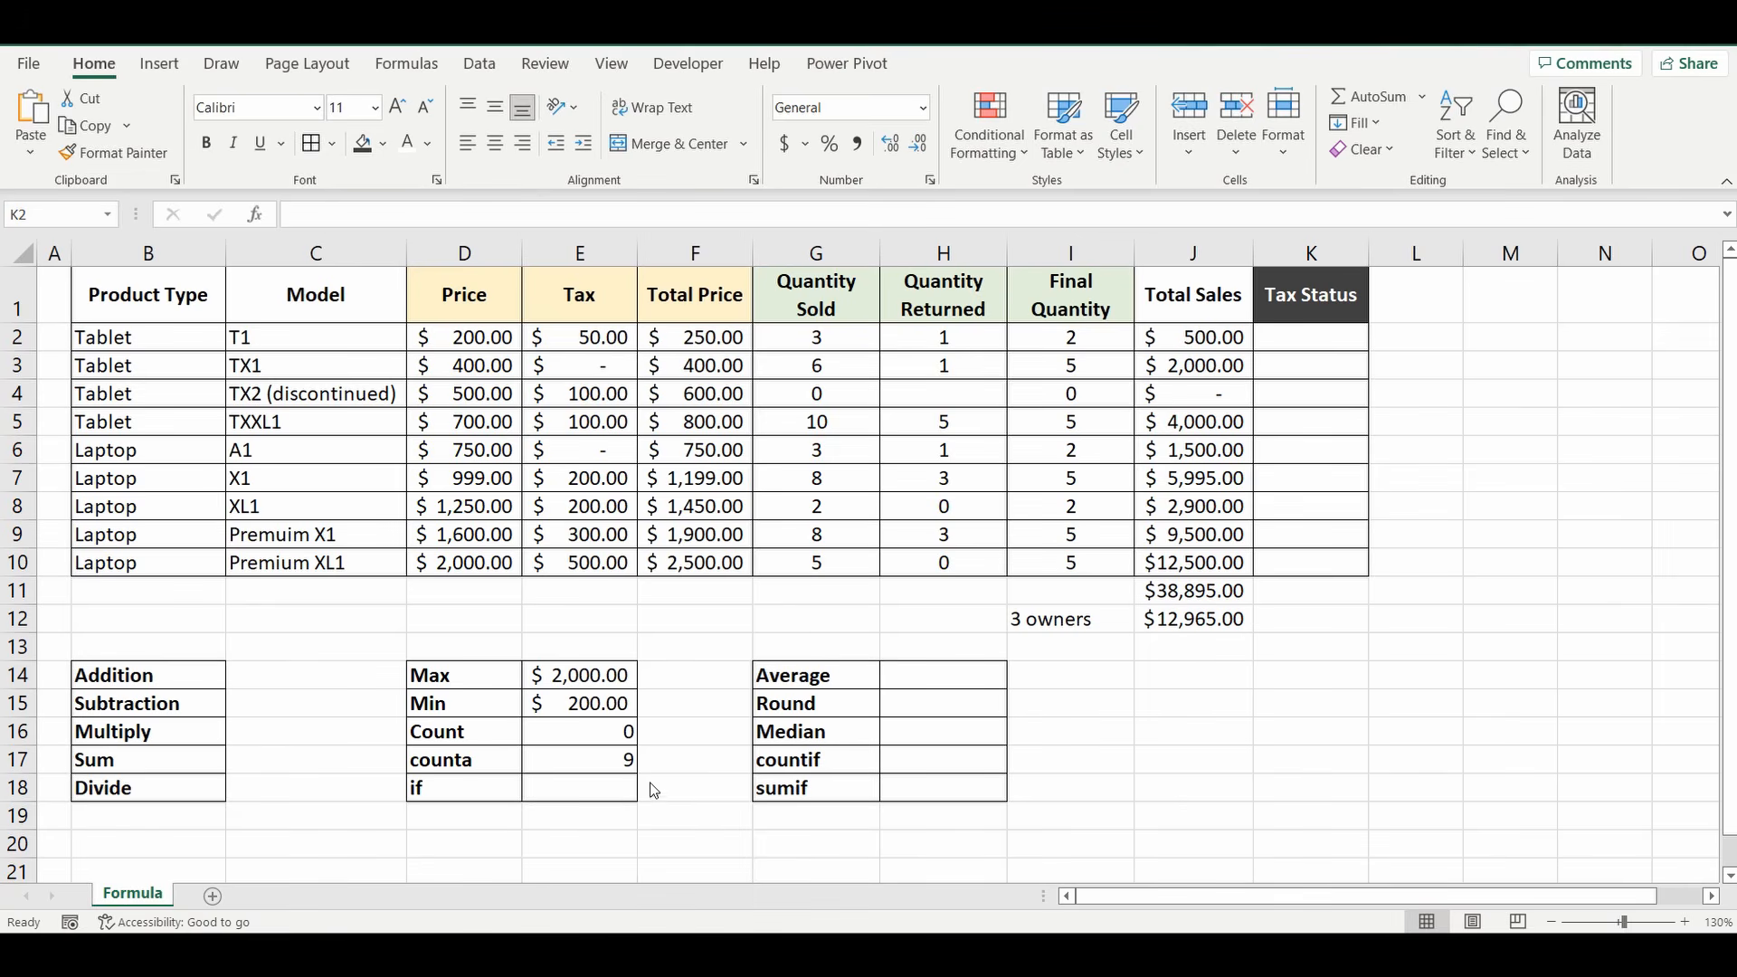
left_click(1311, 333)
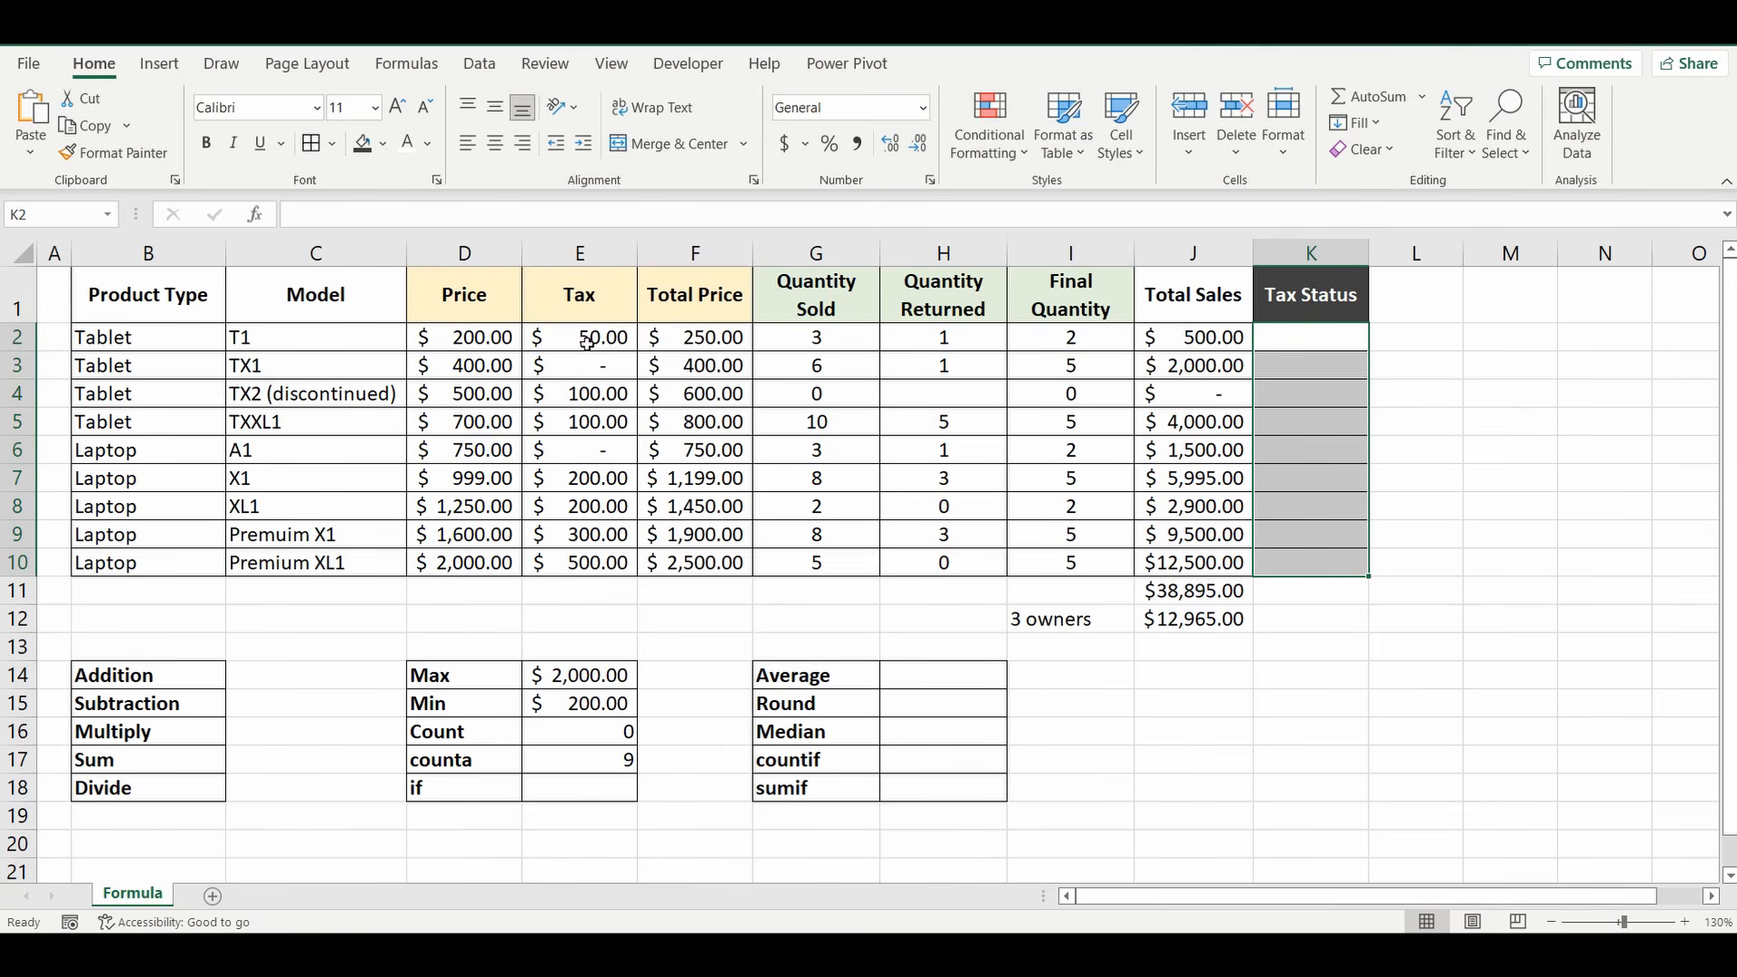
left_click(1312, 341)
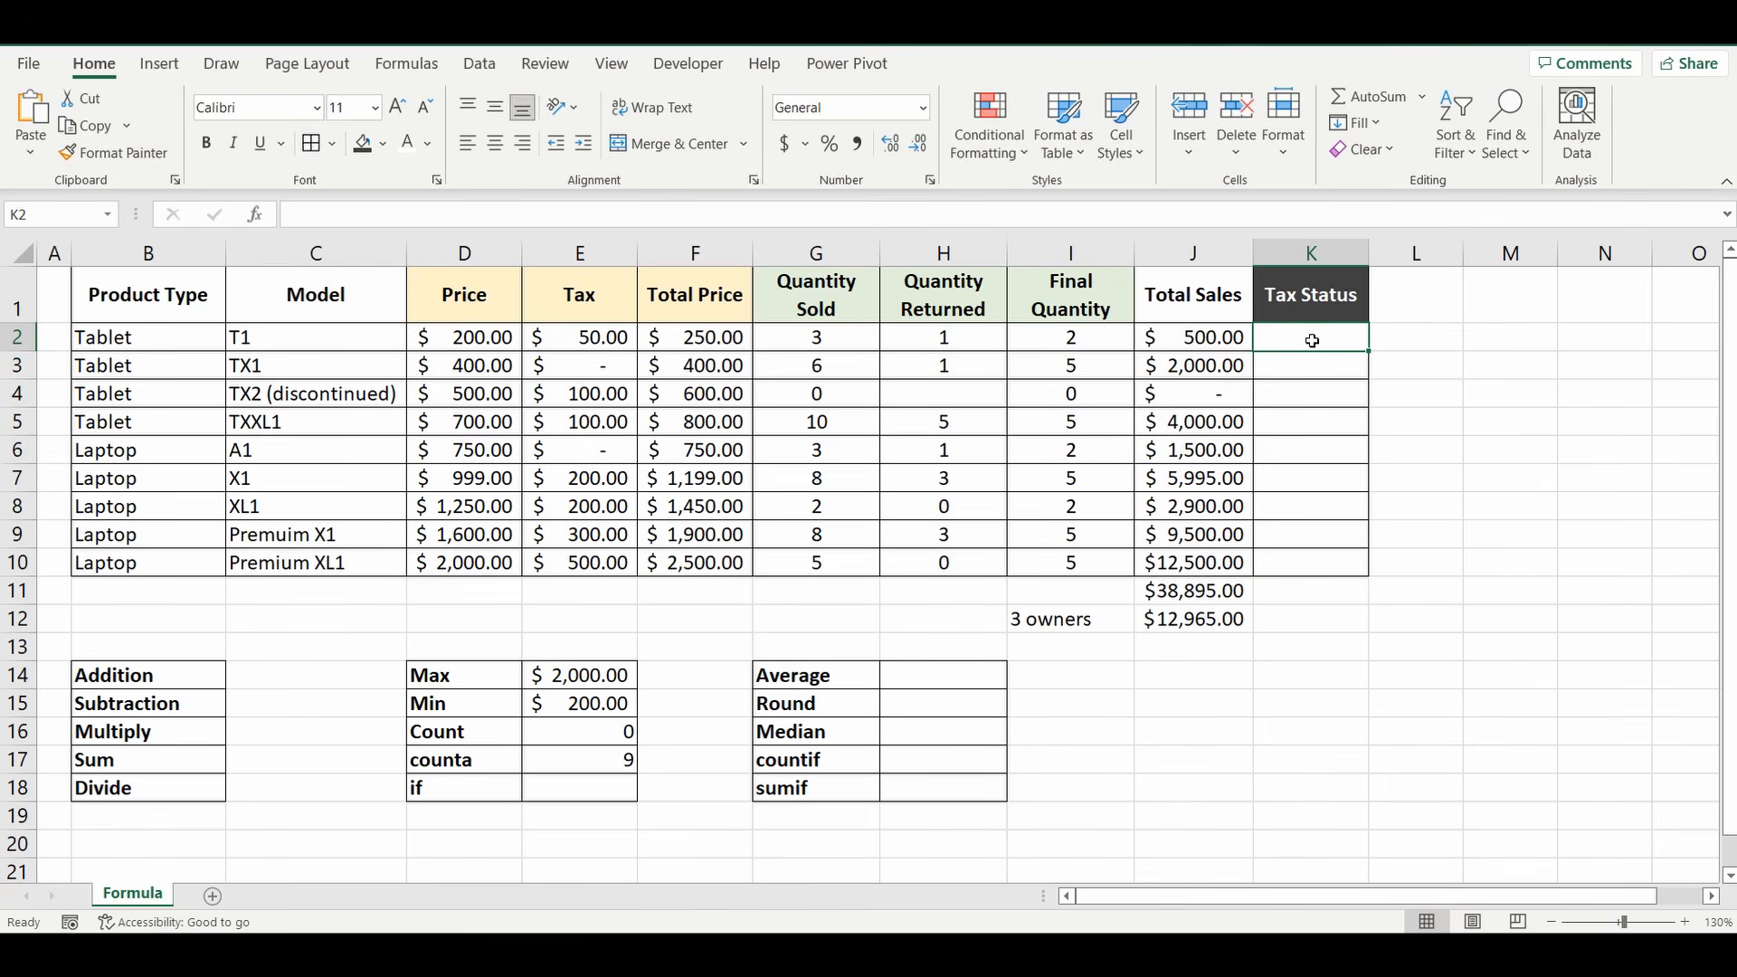
type("=")
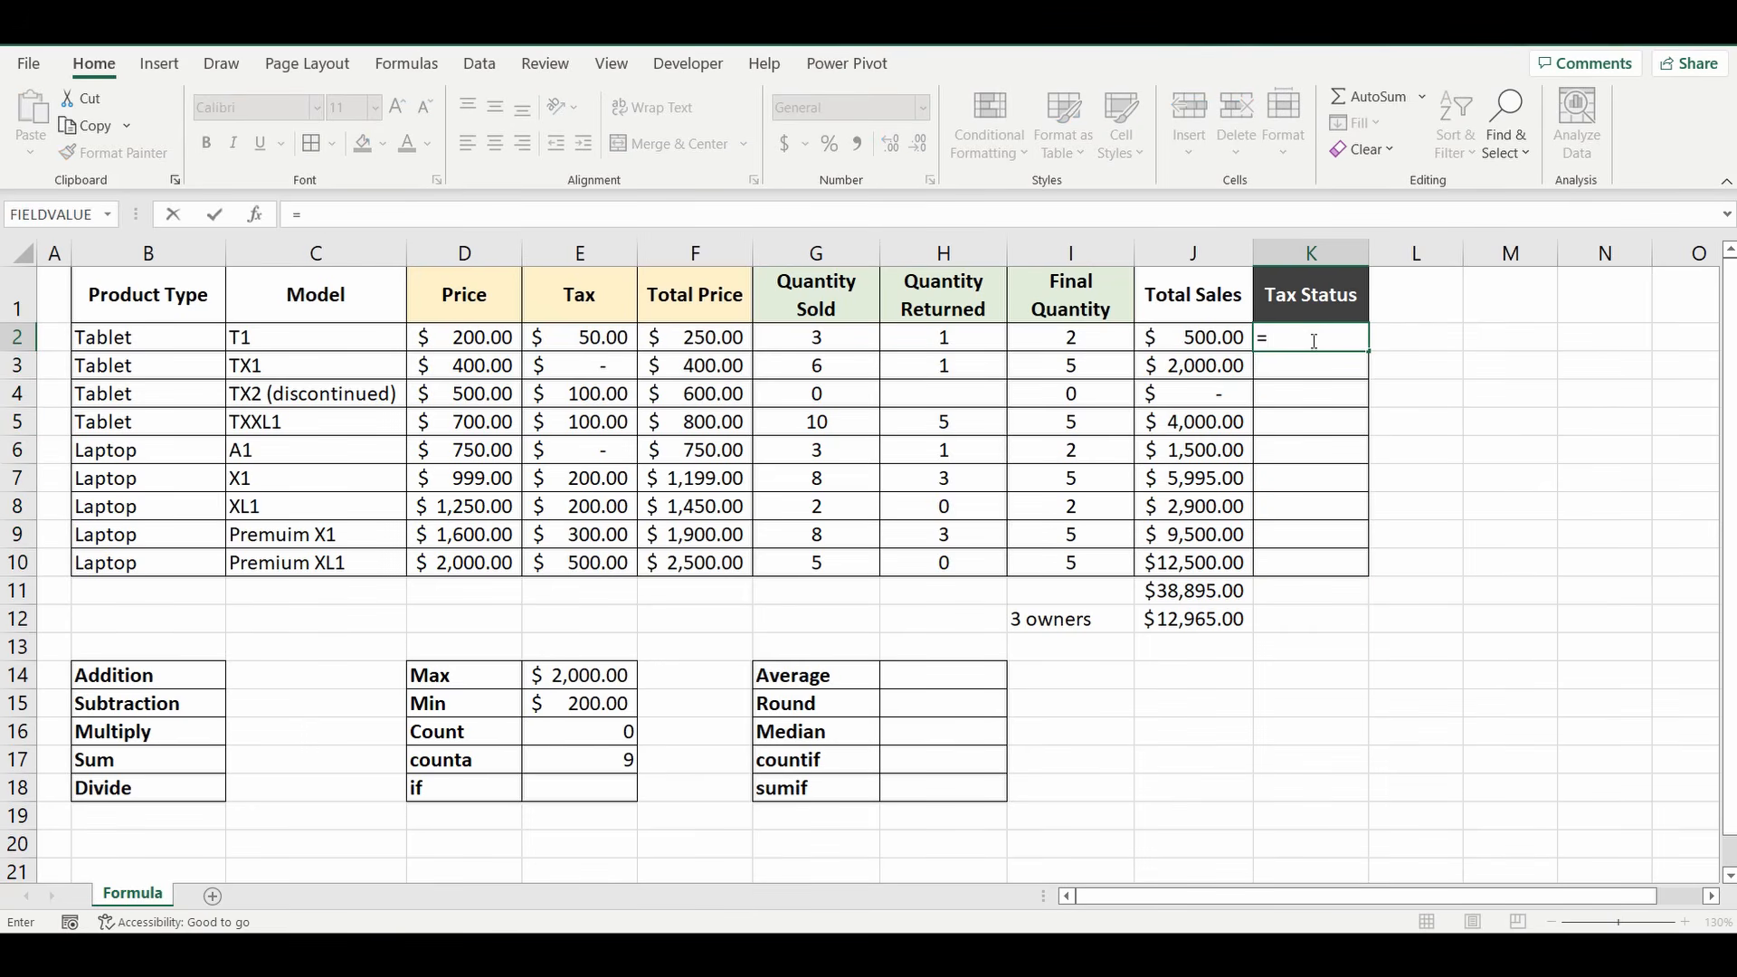
type("if(")
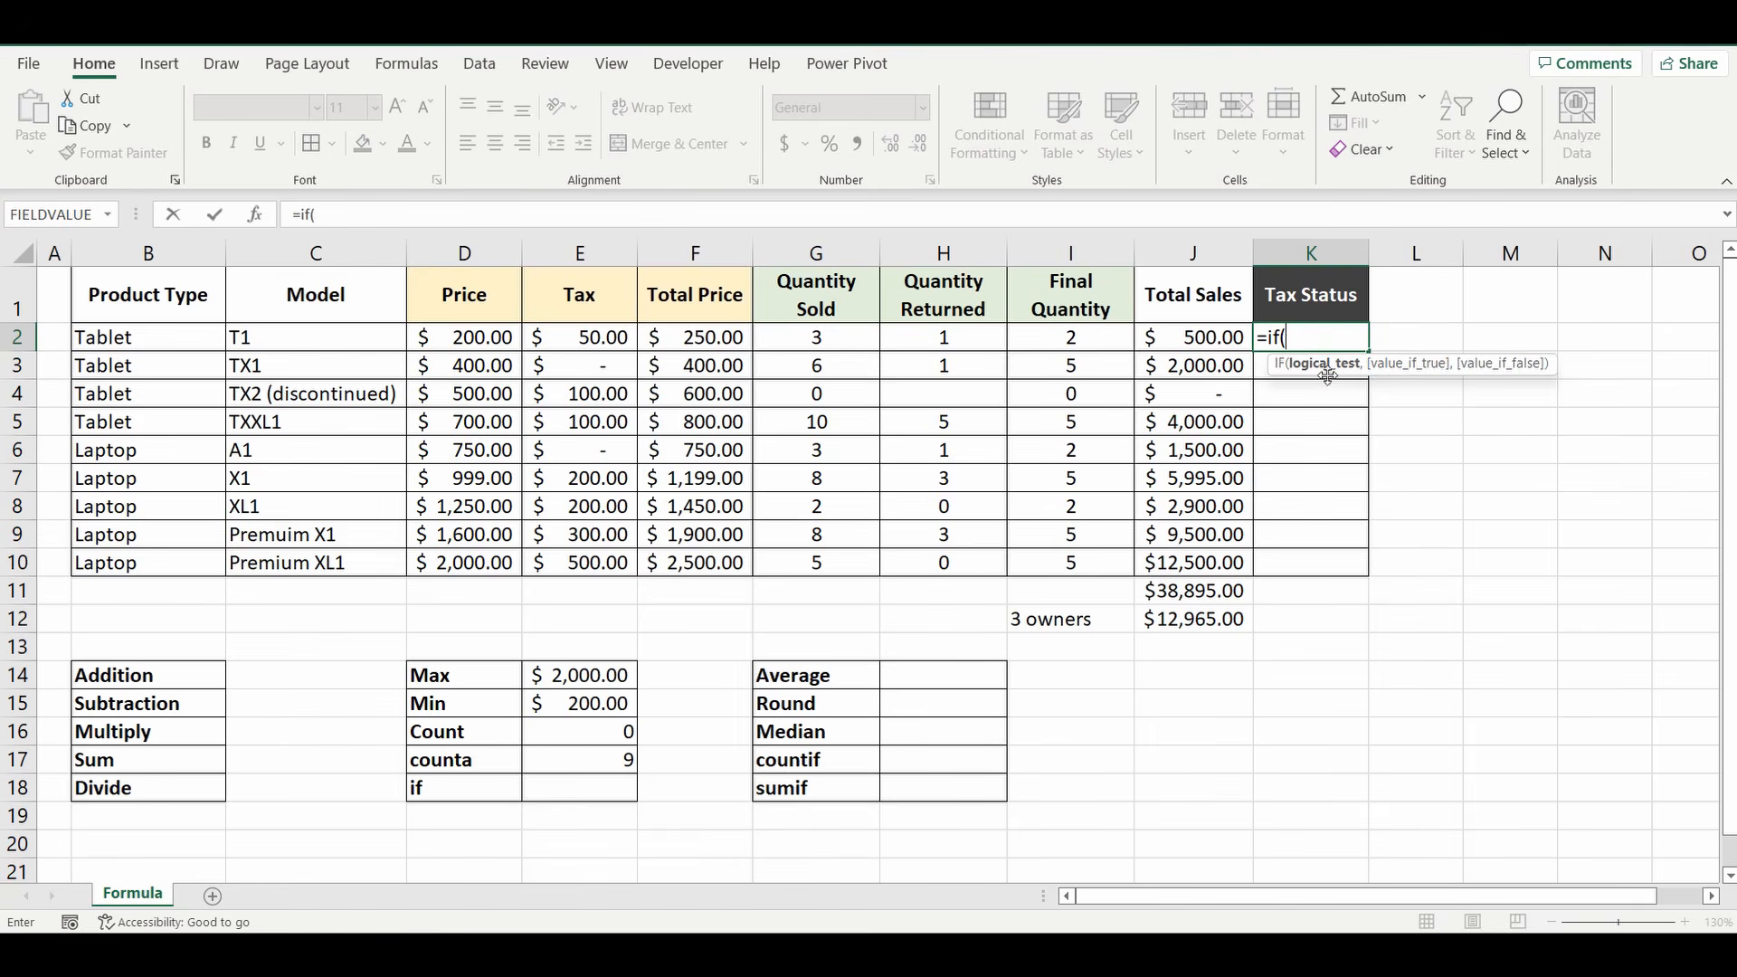
left_click(575, 336)
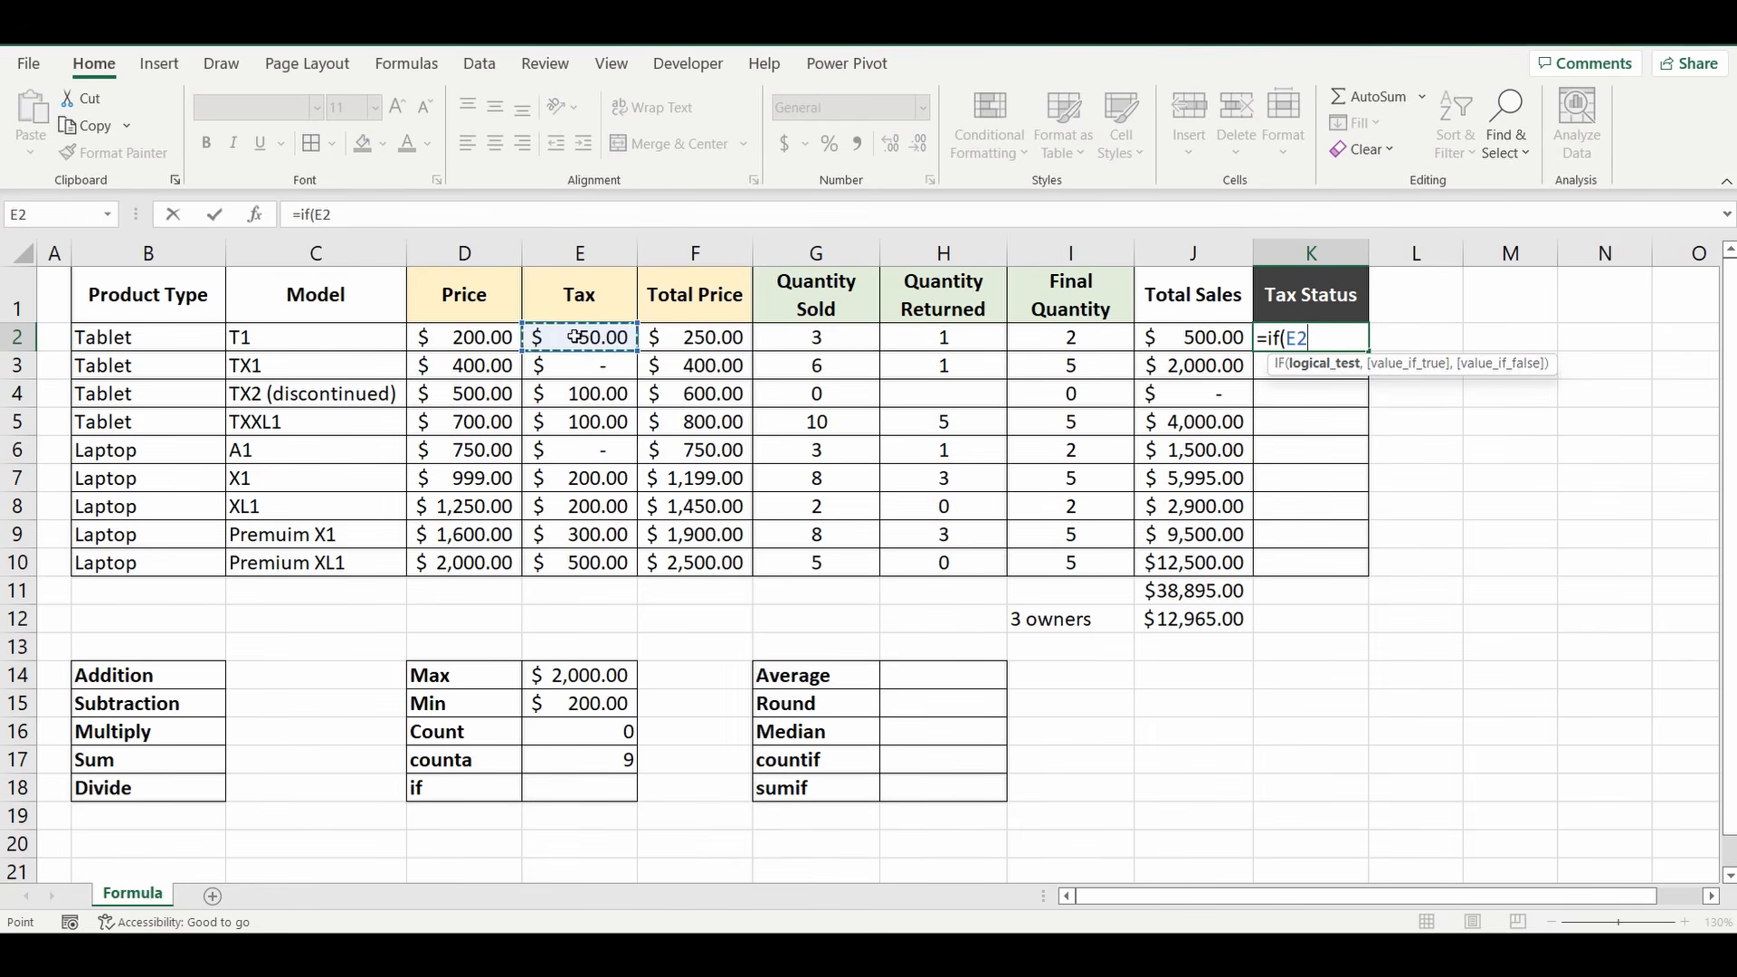
type("=0")
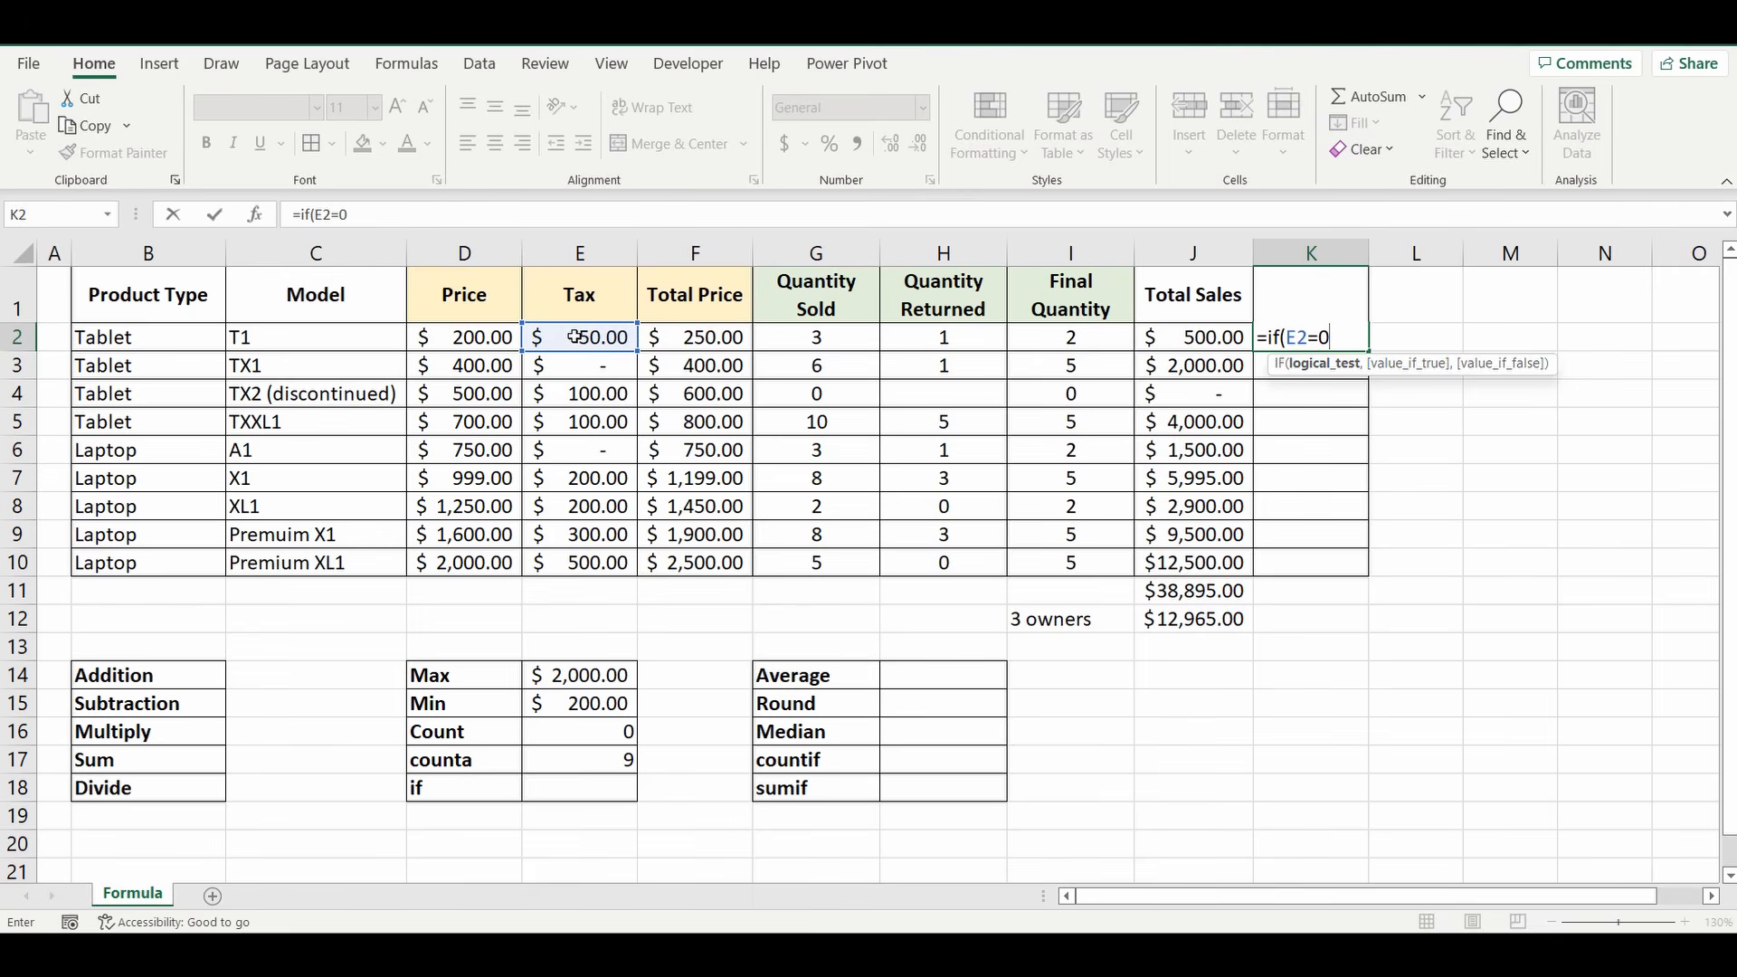
type(",")
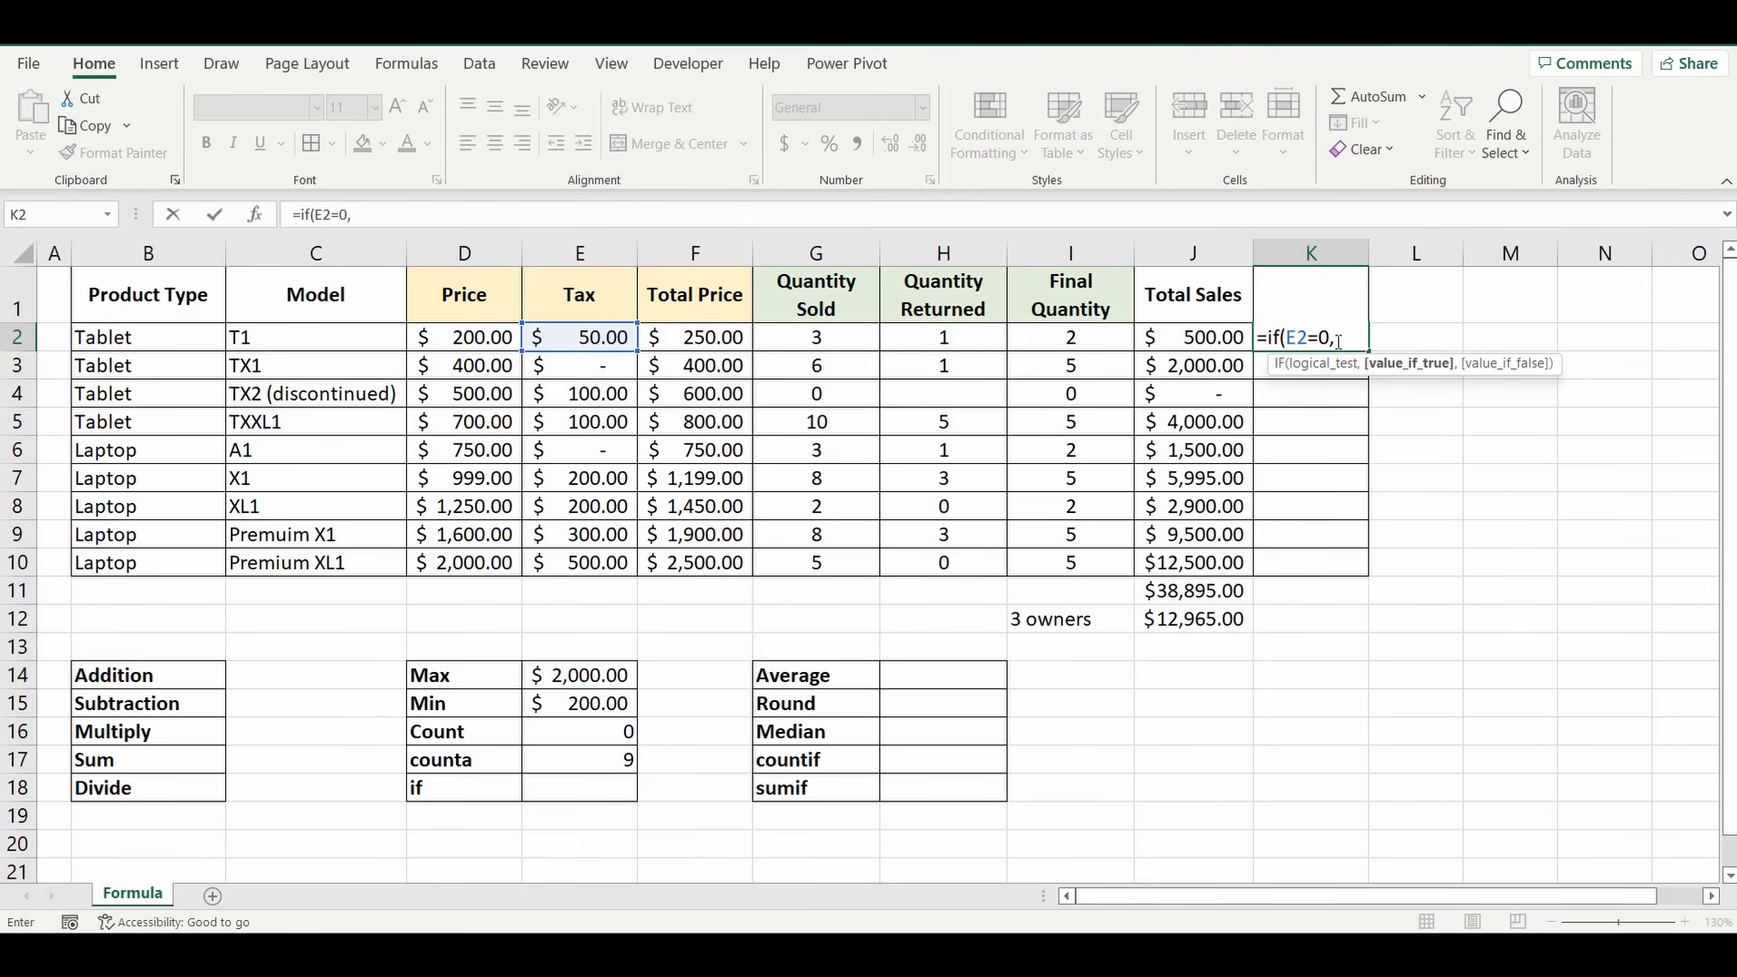
type("\"tax free\"")
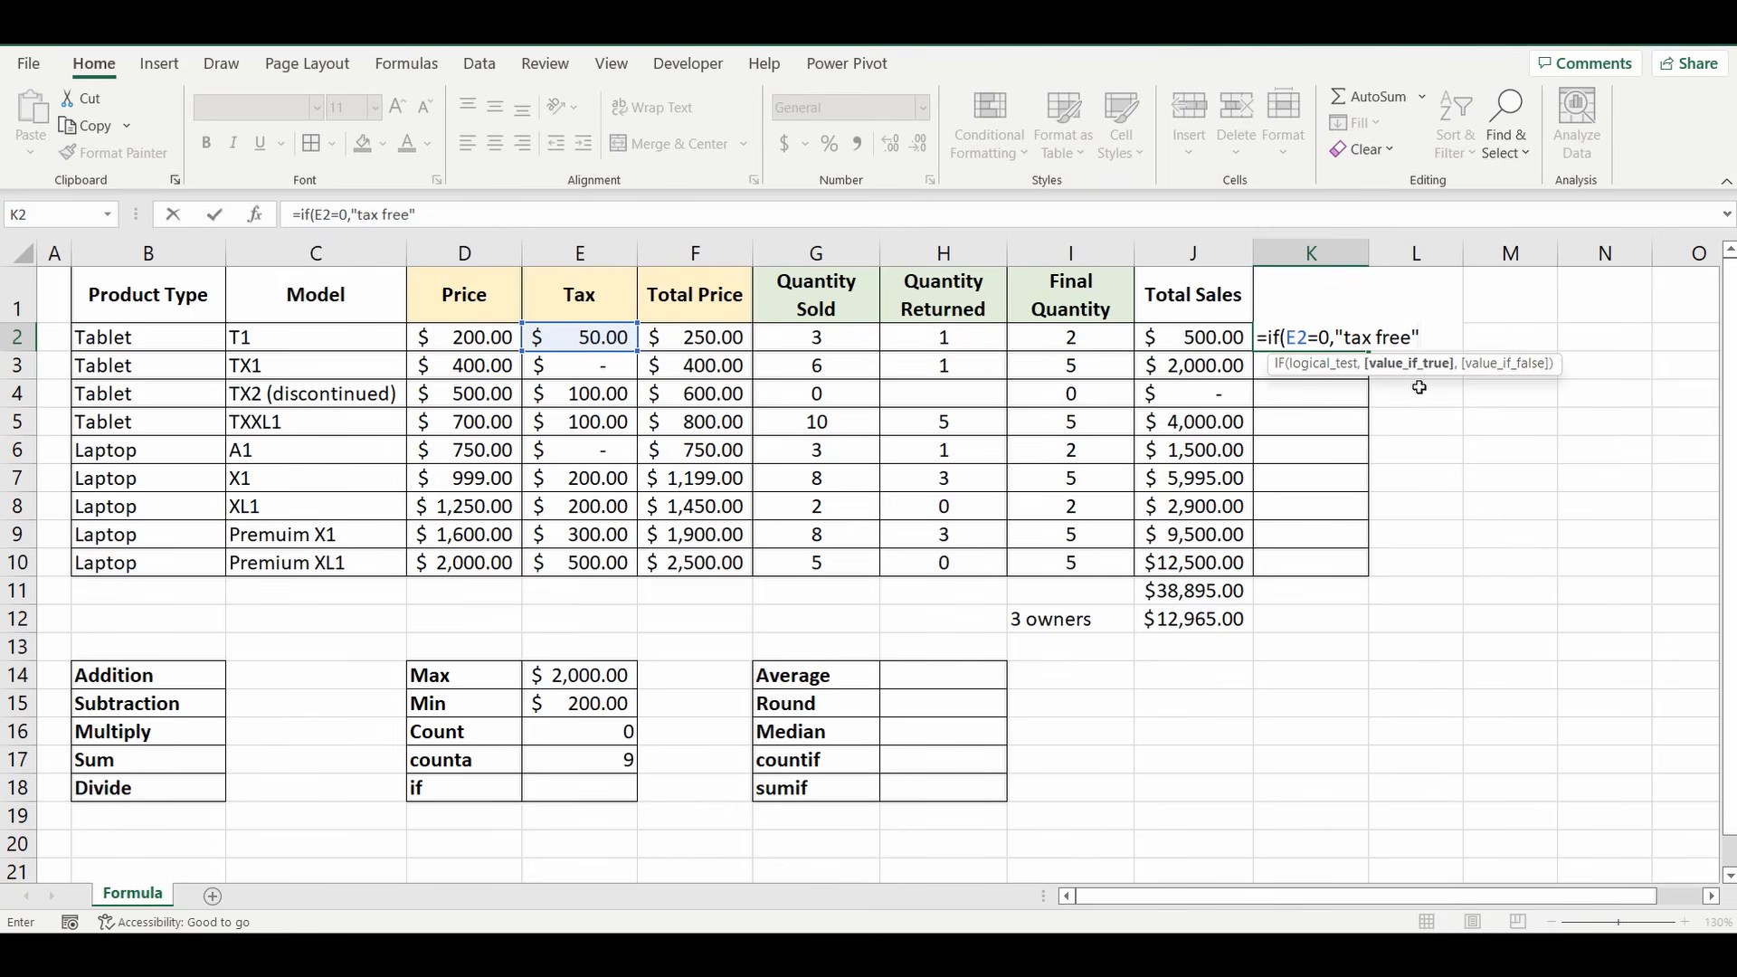
type(",")
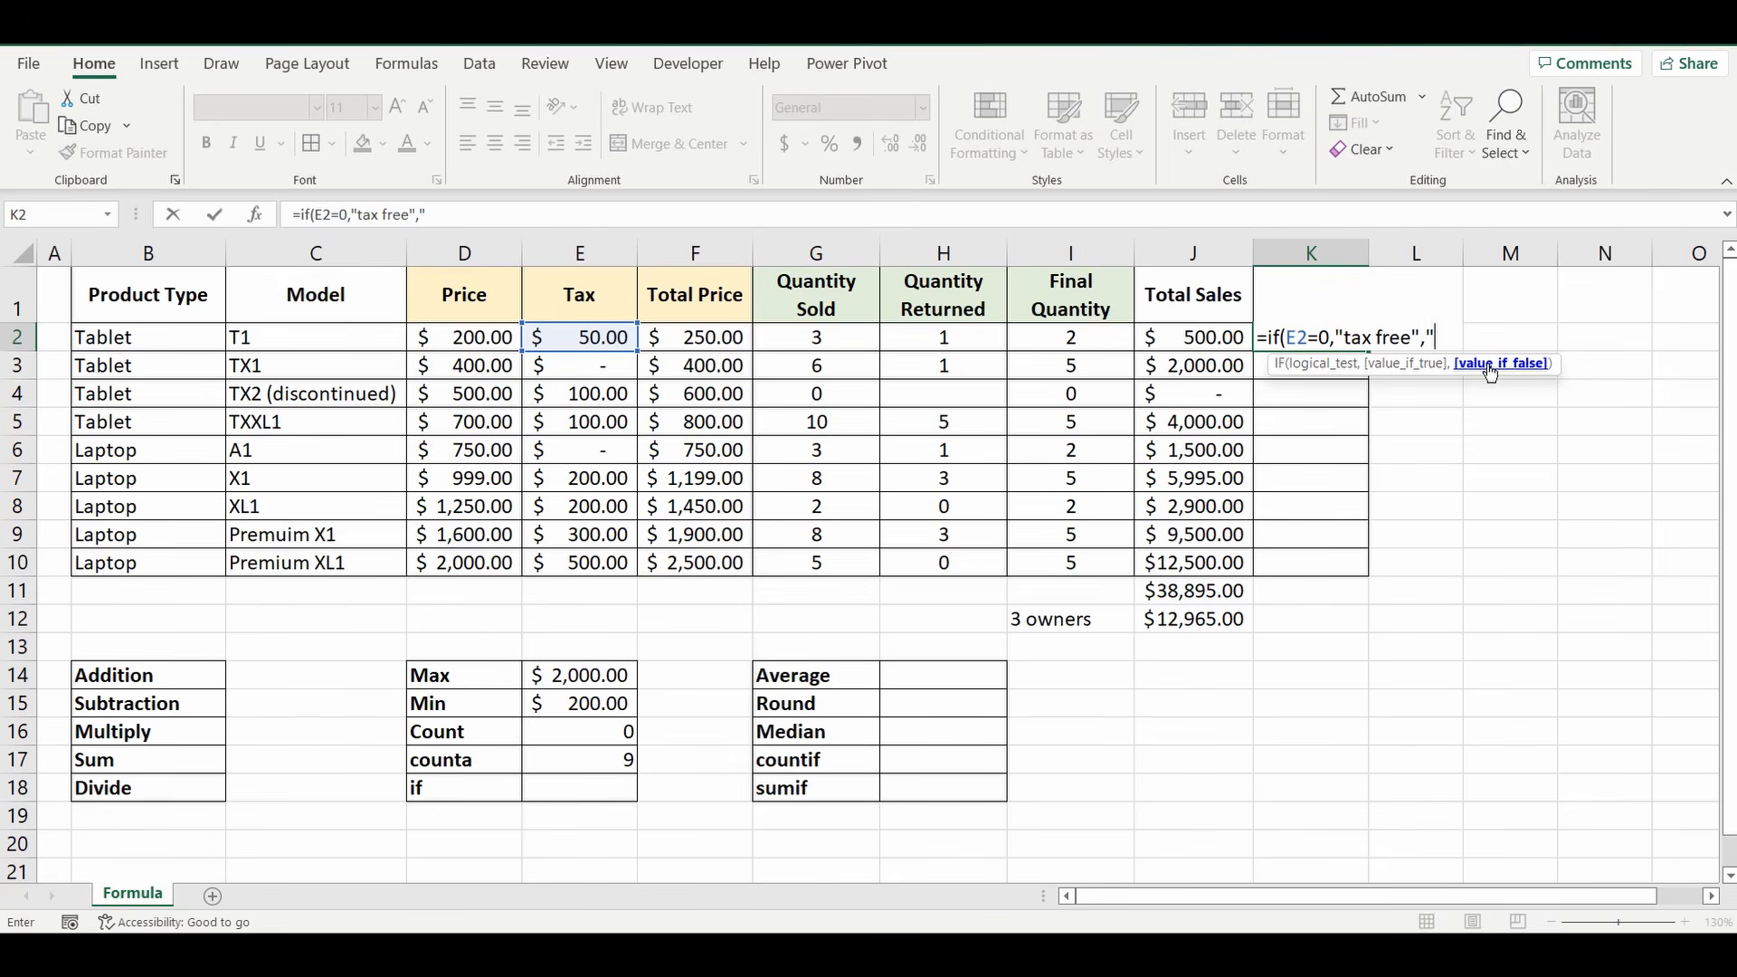
type("\")")
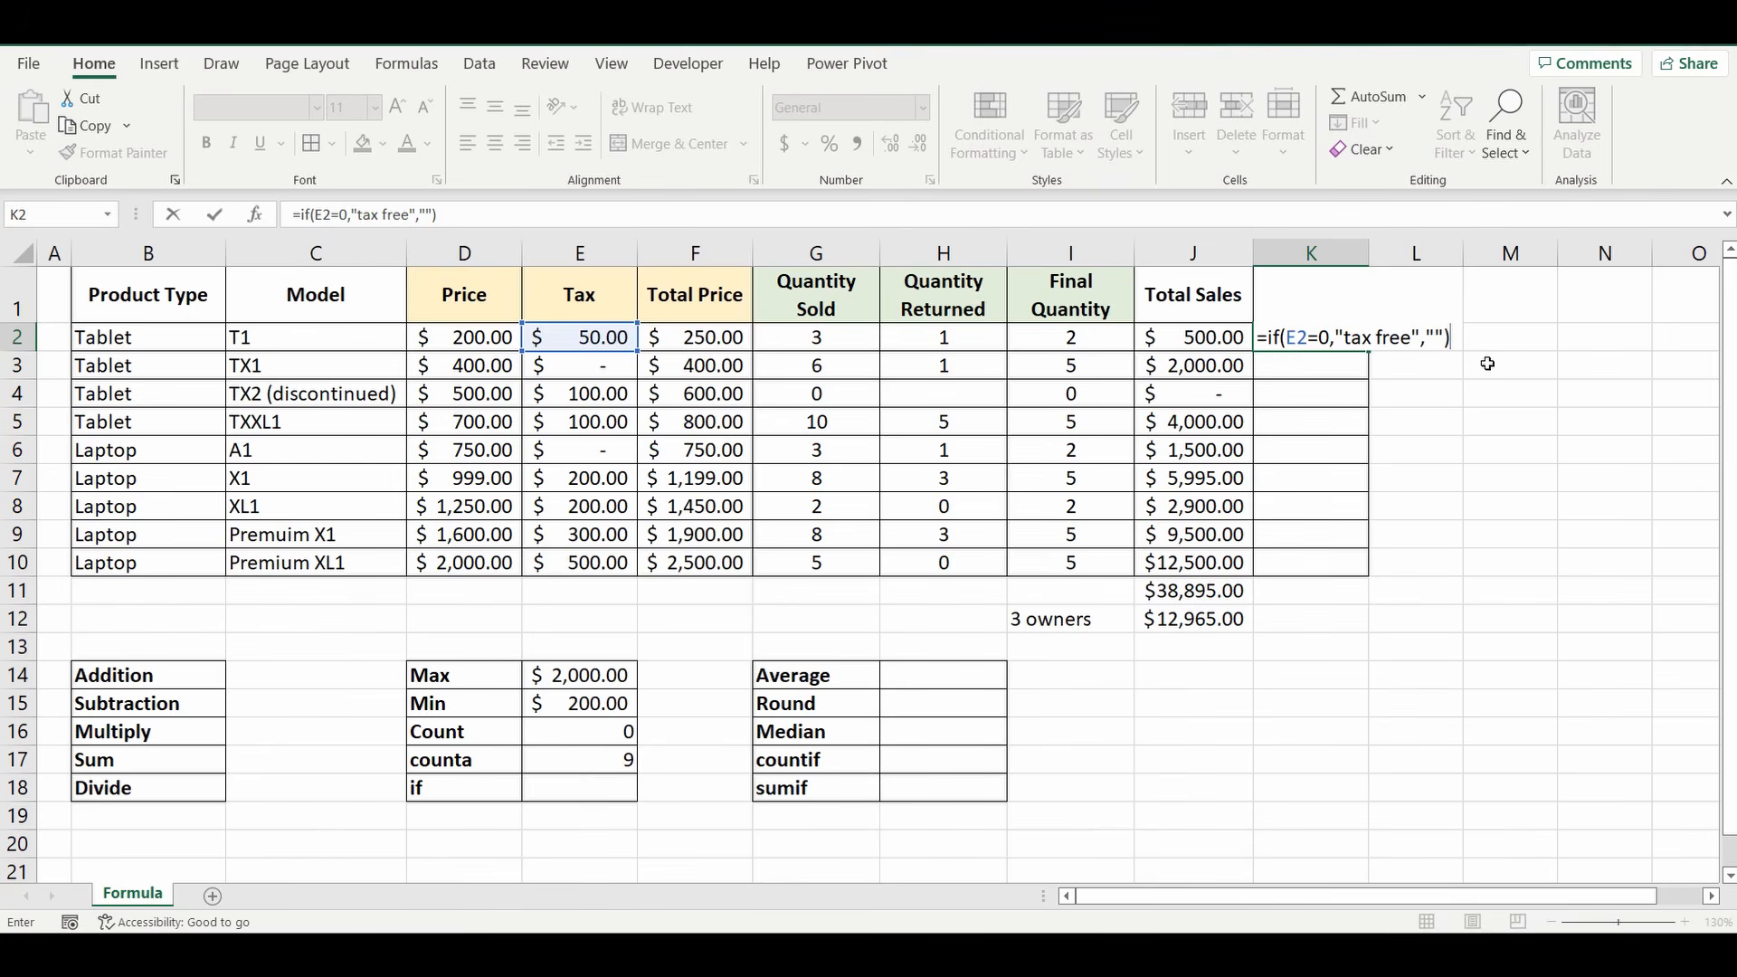
key("Return")
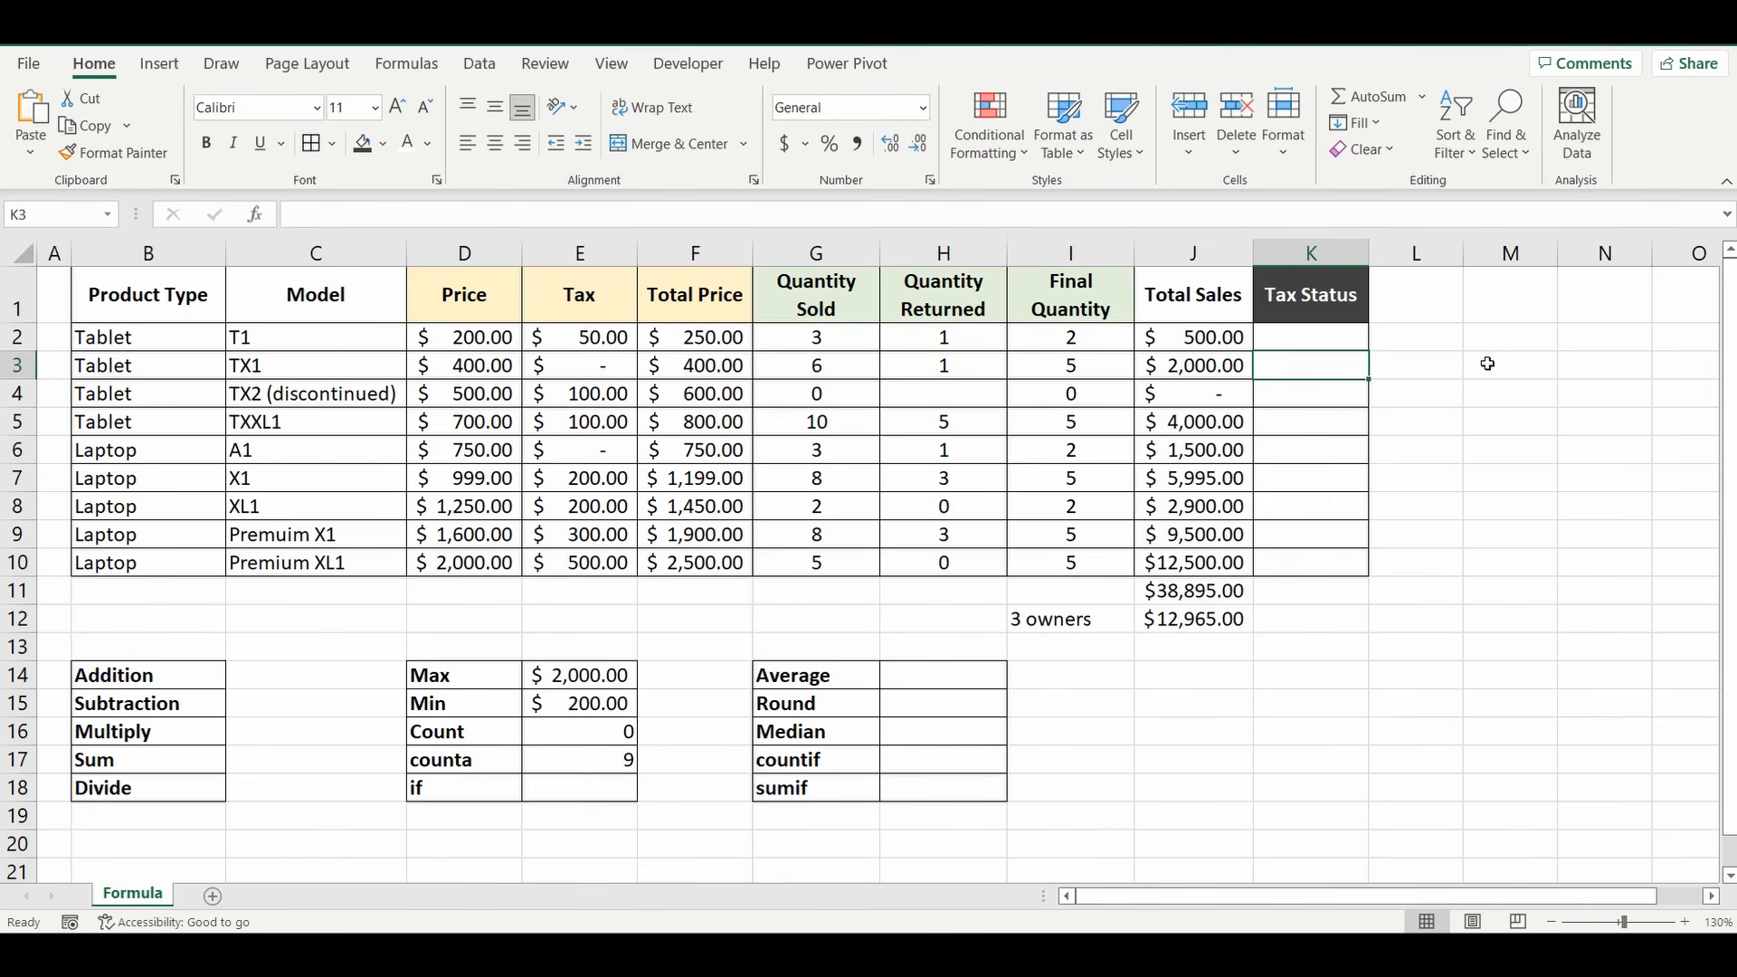
Step: Fill the Tax Status formula from K2 down to K10 and check the flagged rows against their Tax cells
left_click(1322, 336)
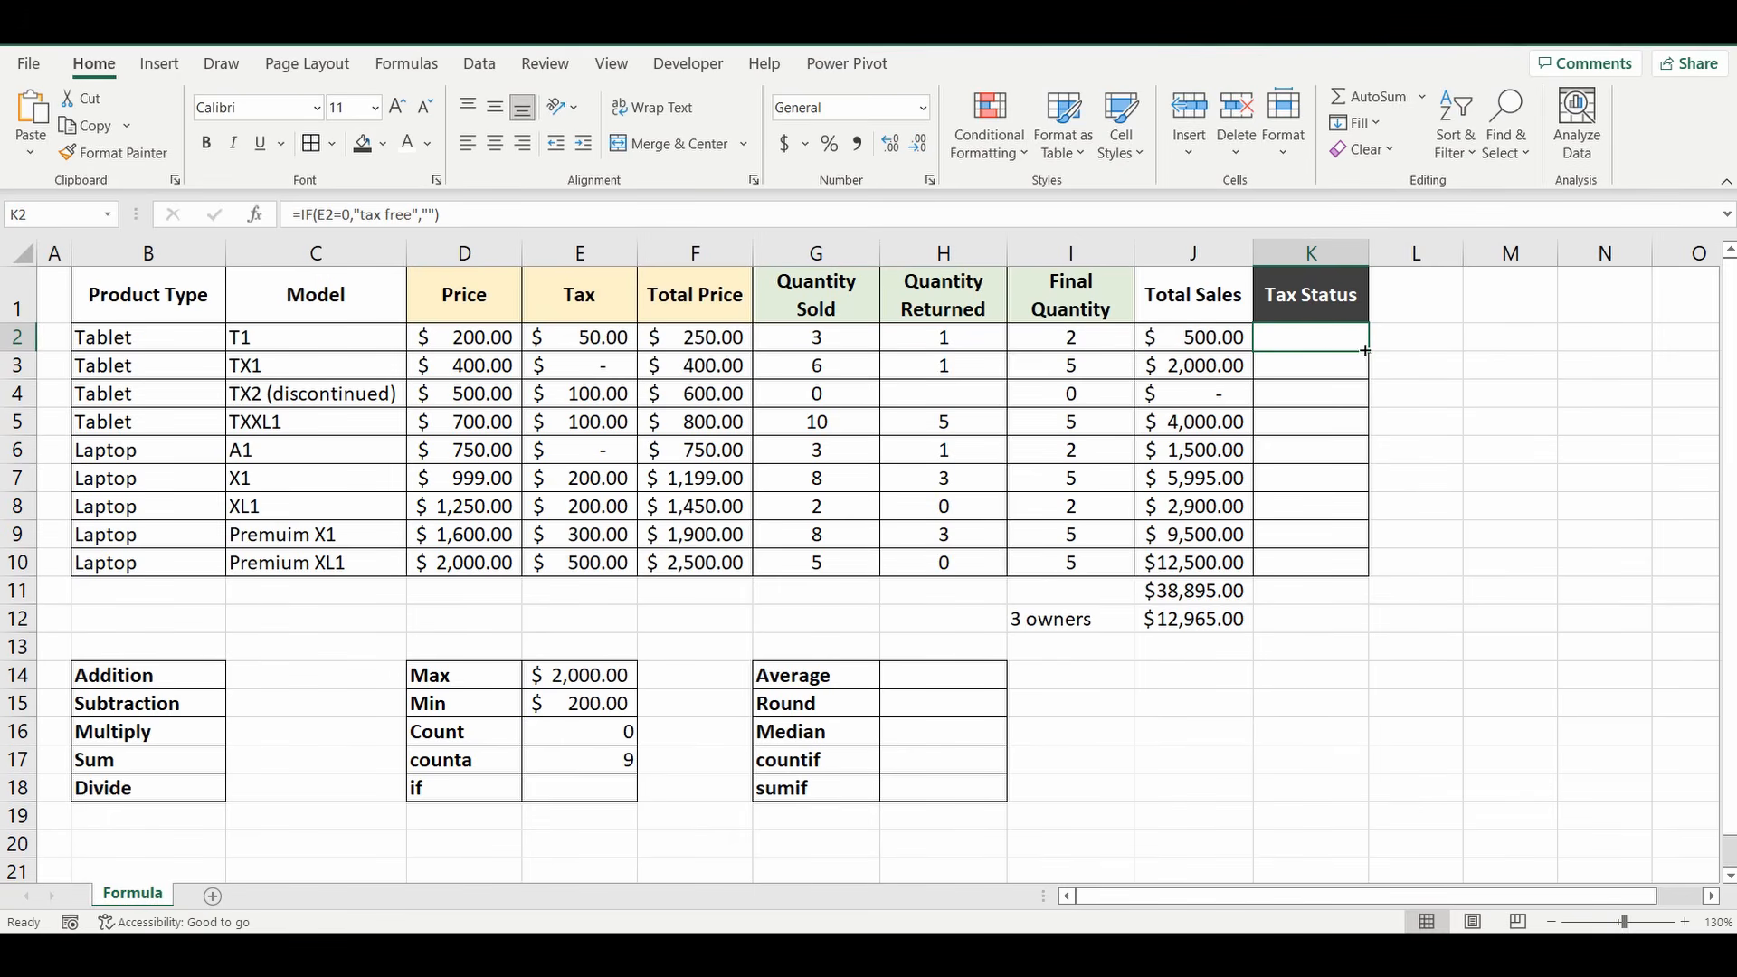
left_click_drag(1369, 353, 1369, 579)
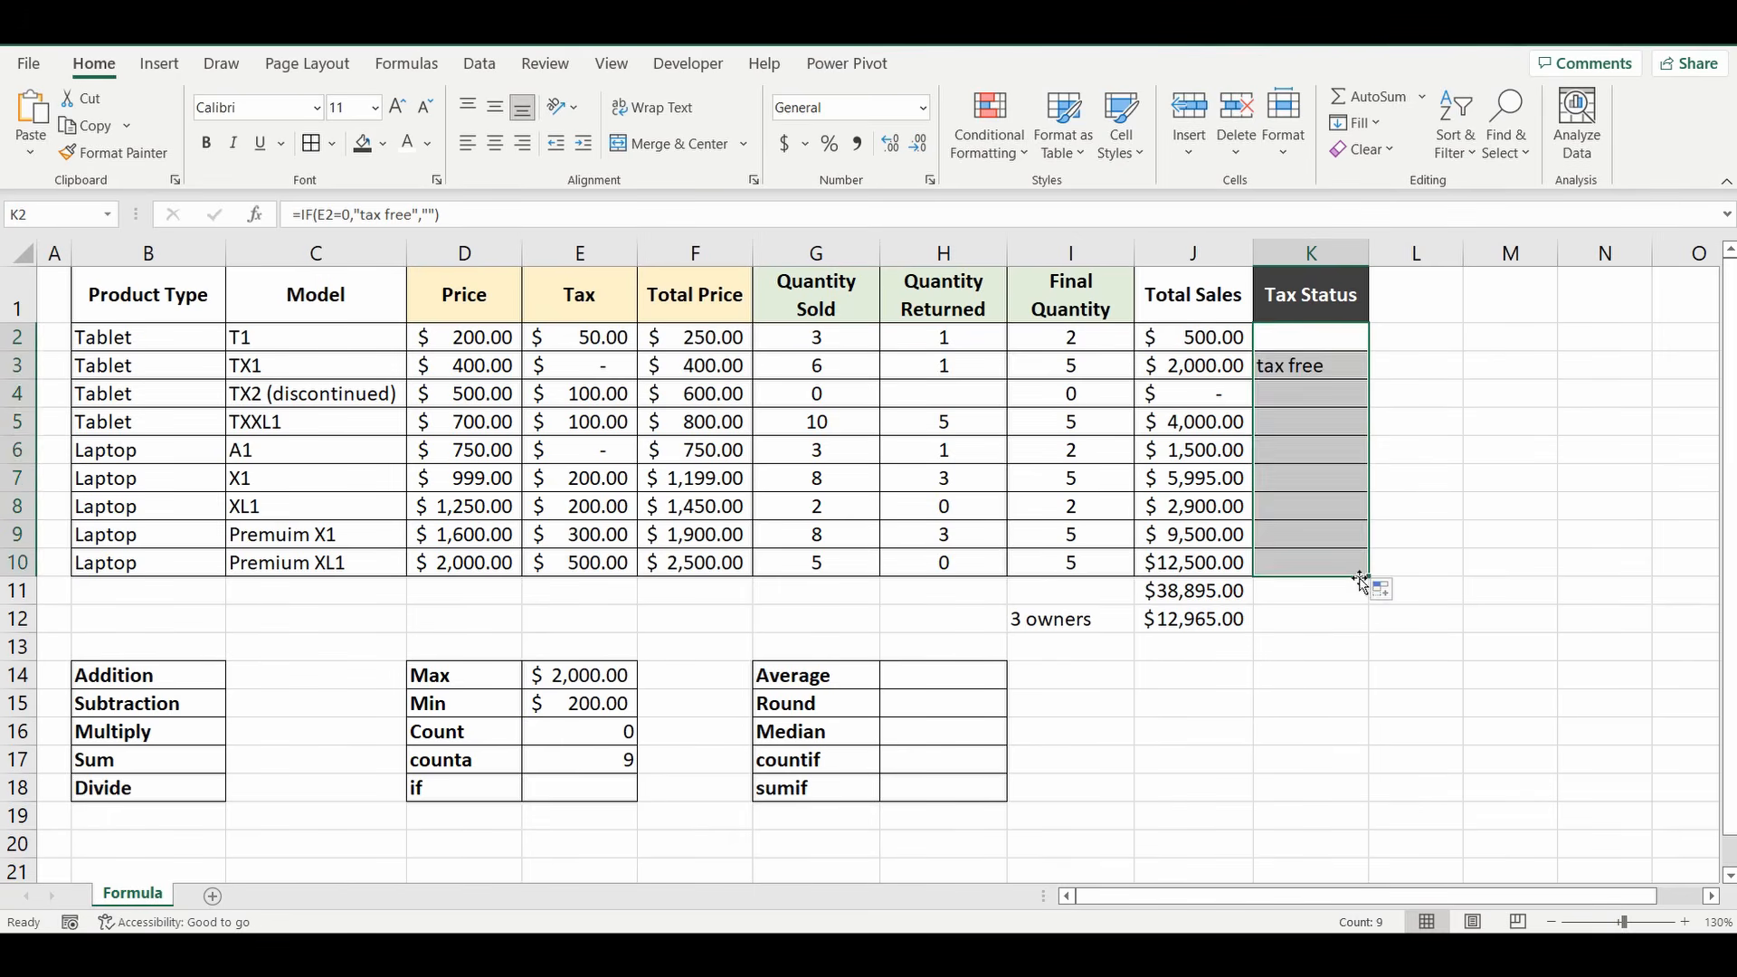
left_click(1307, 366)
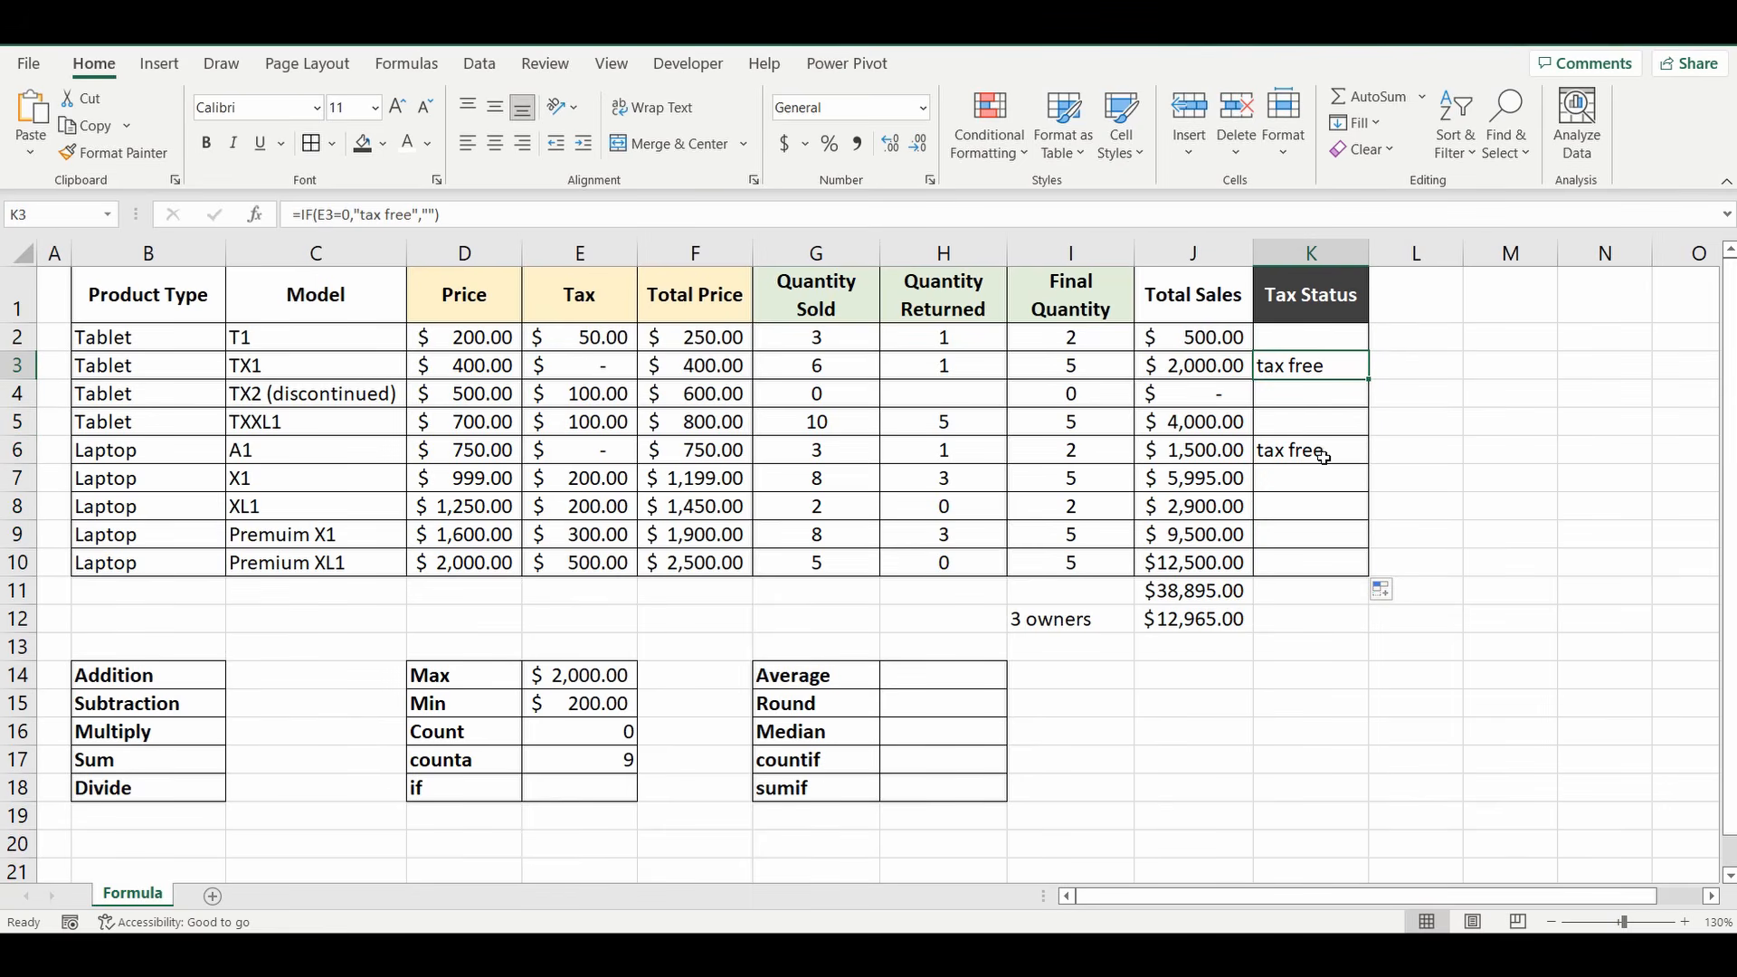
left_click(561, 365)
left_click(593, 451)
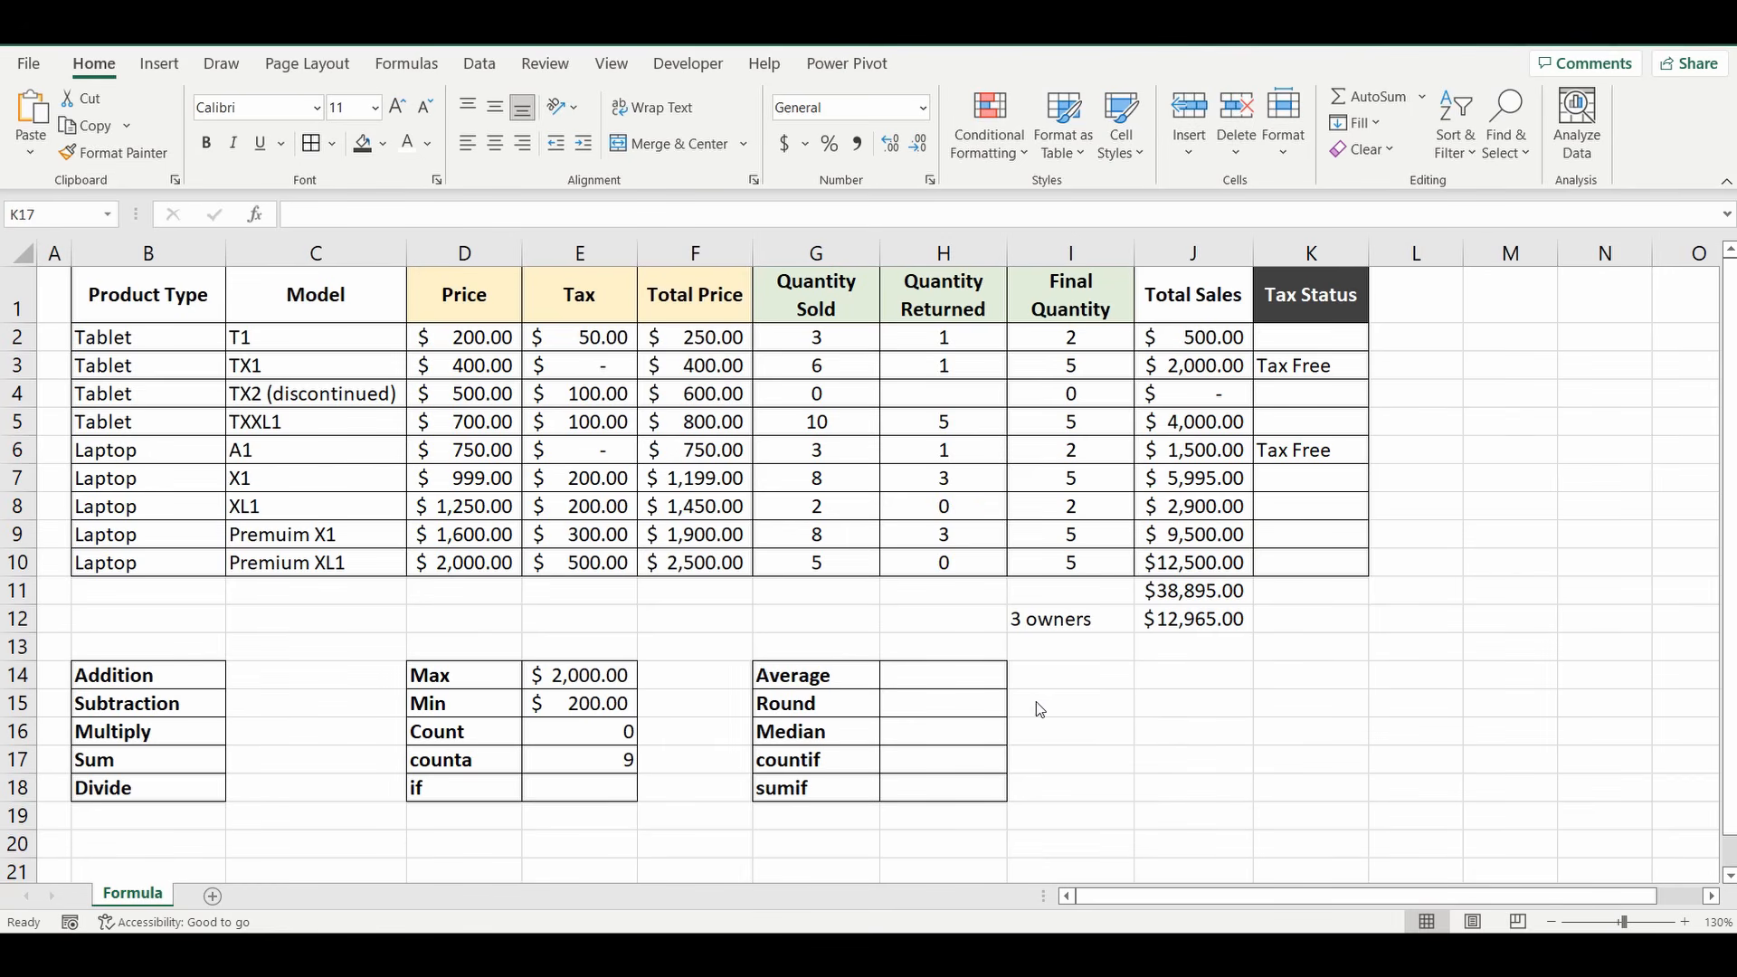
Step: Average the Price column in H14, beside the Average label, with =AVERAGE(D2:D10)
left_click(1102, 691)
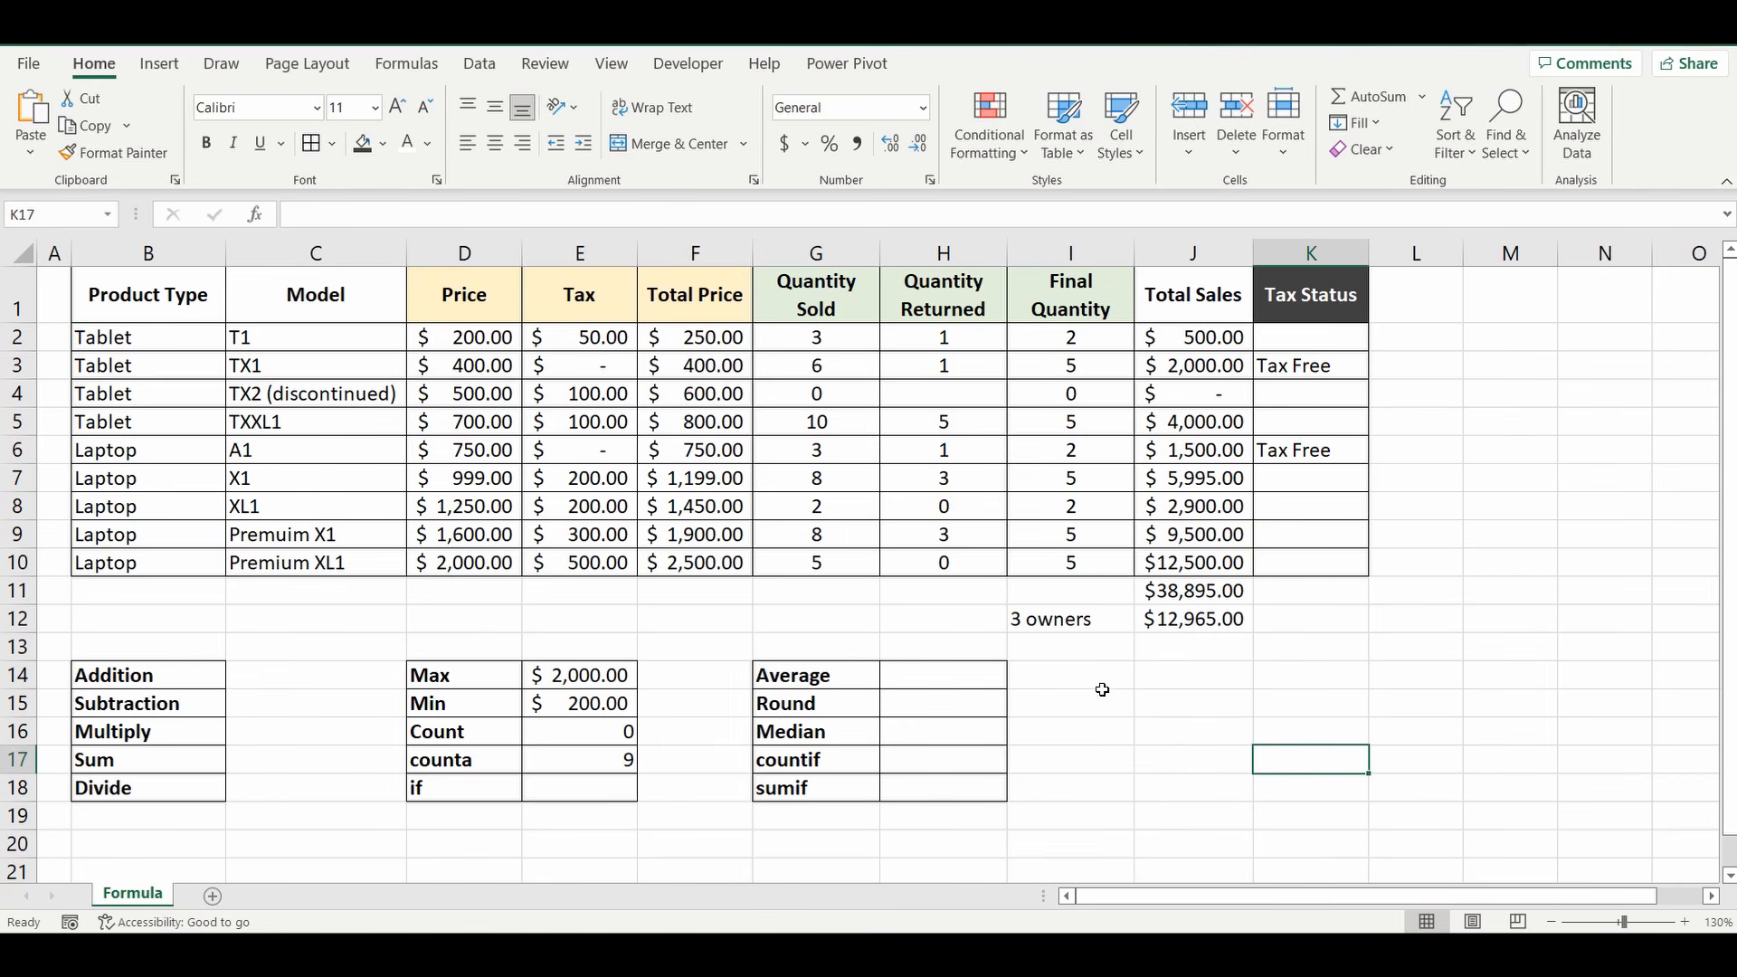
left_click(919, 675)
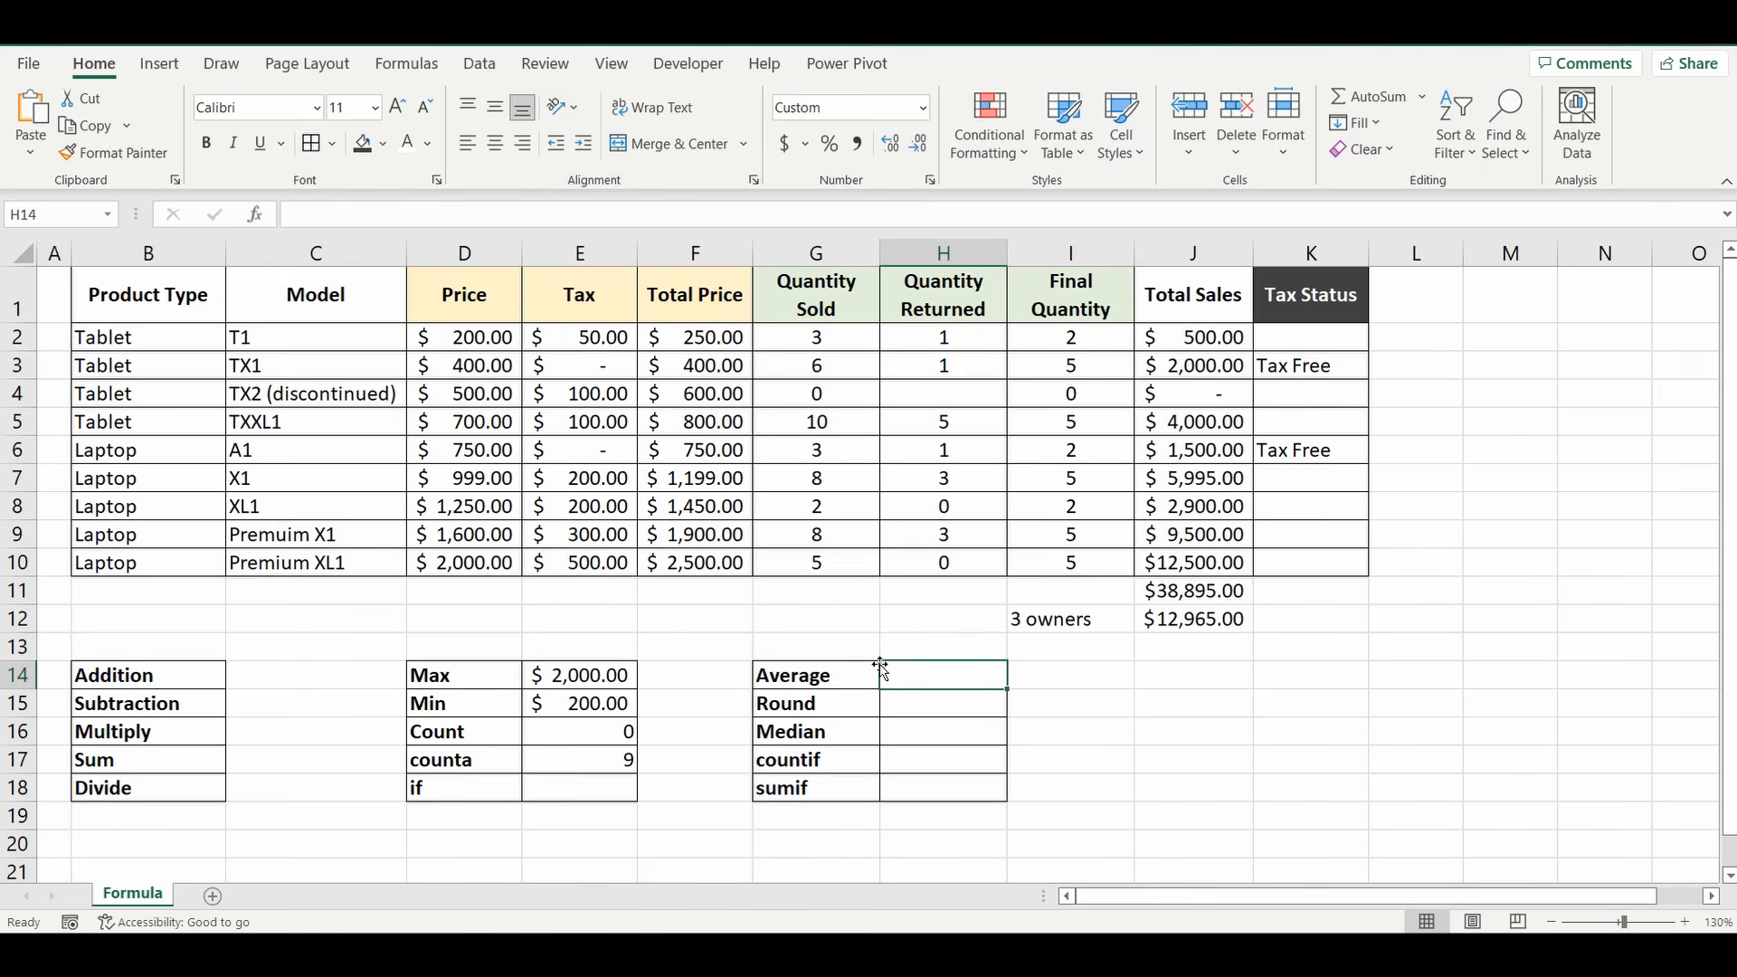
type("=average")
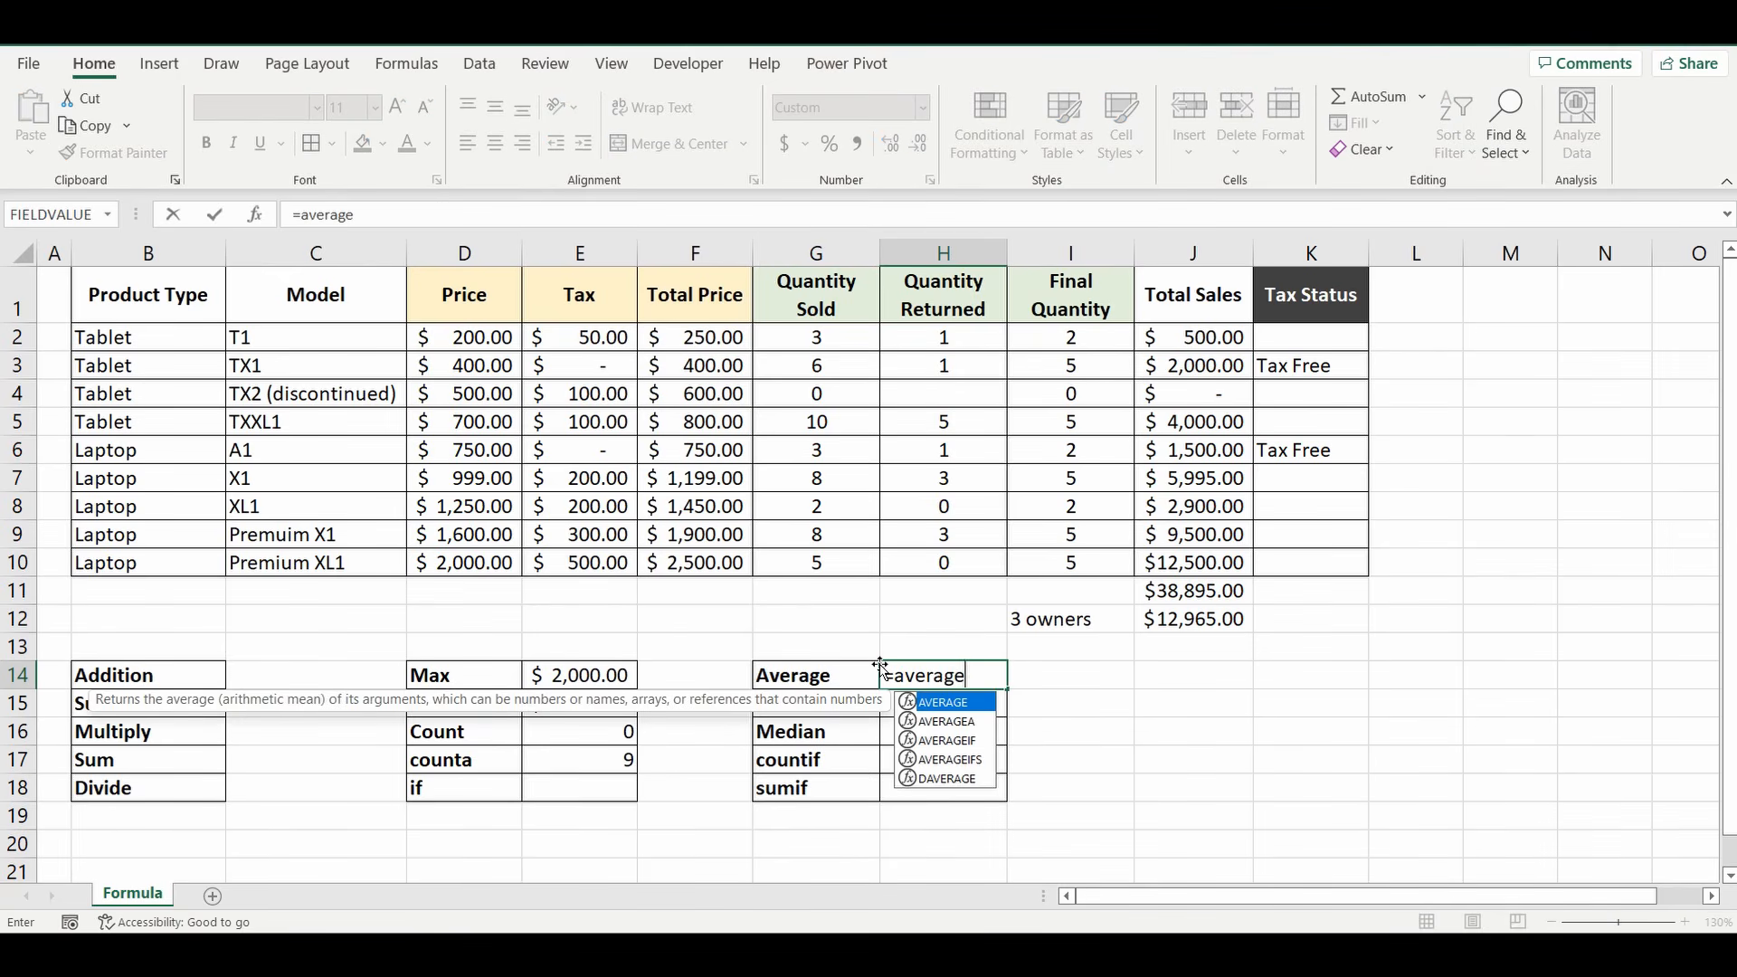
type("(")
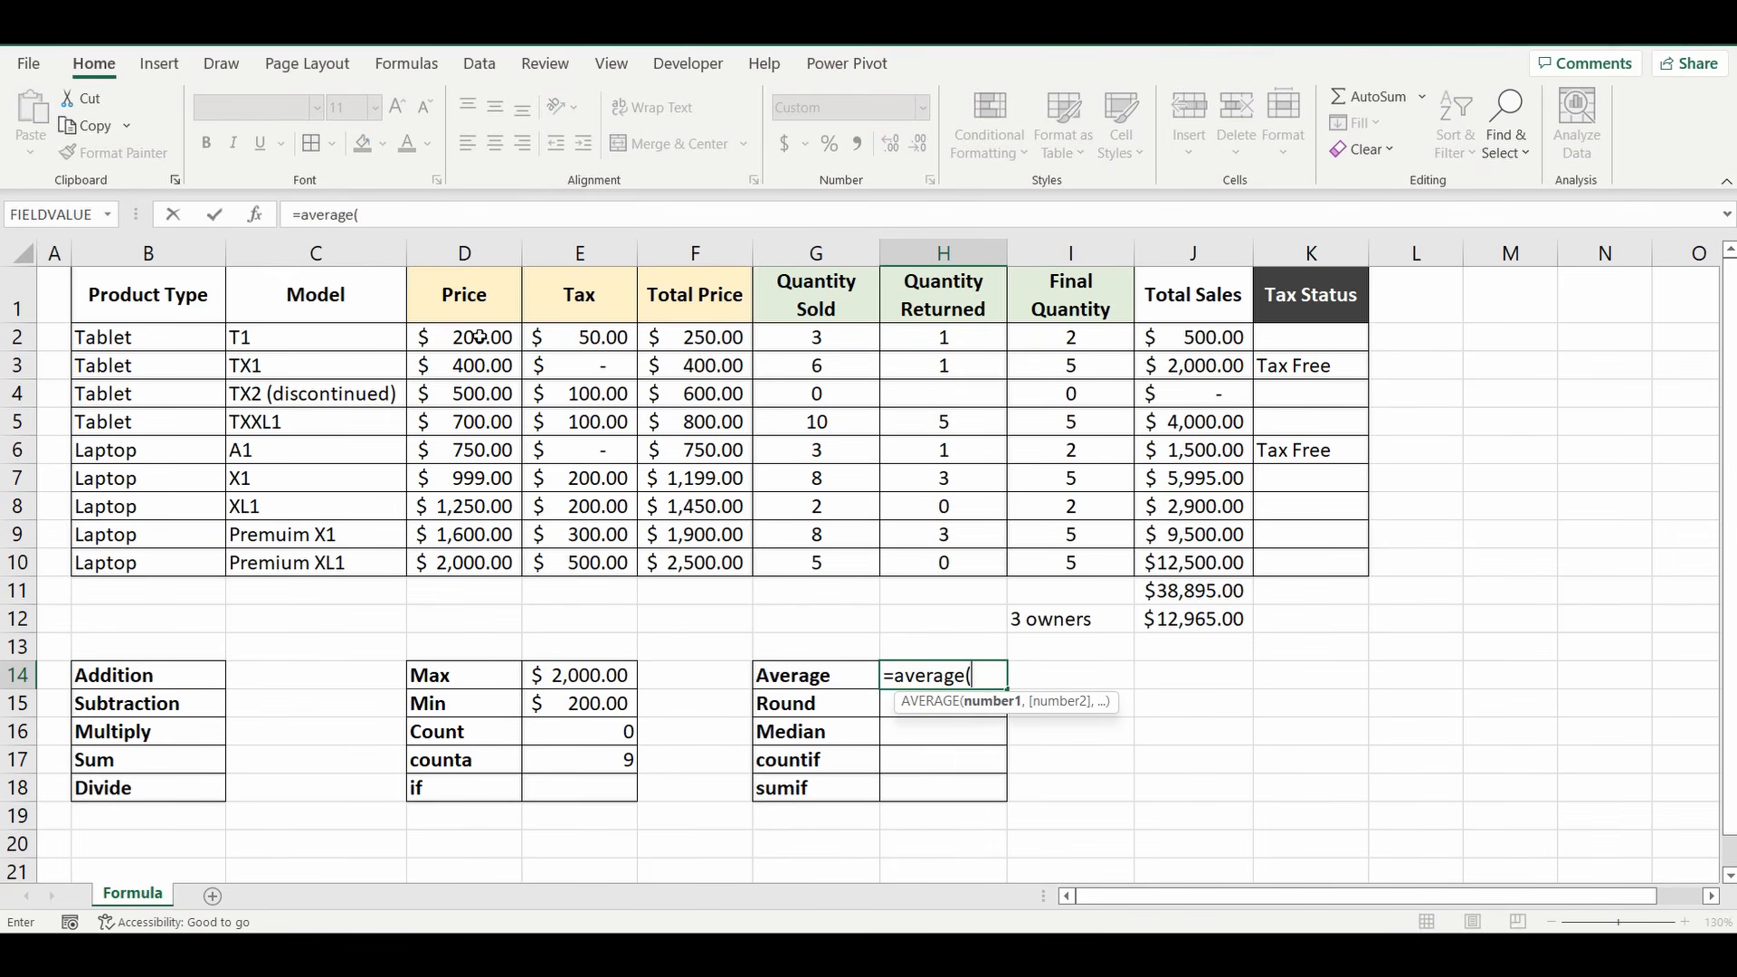
left_click_drag(480, 339, 479, 562)
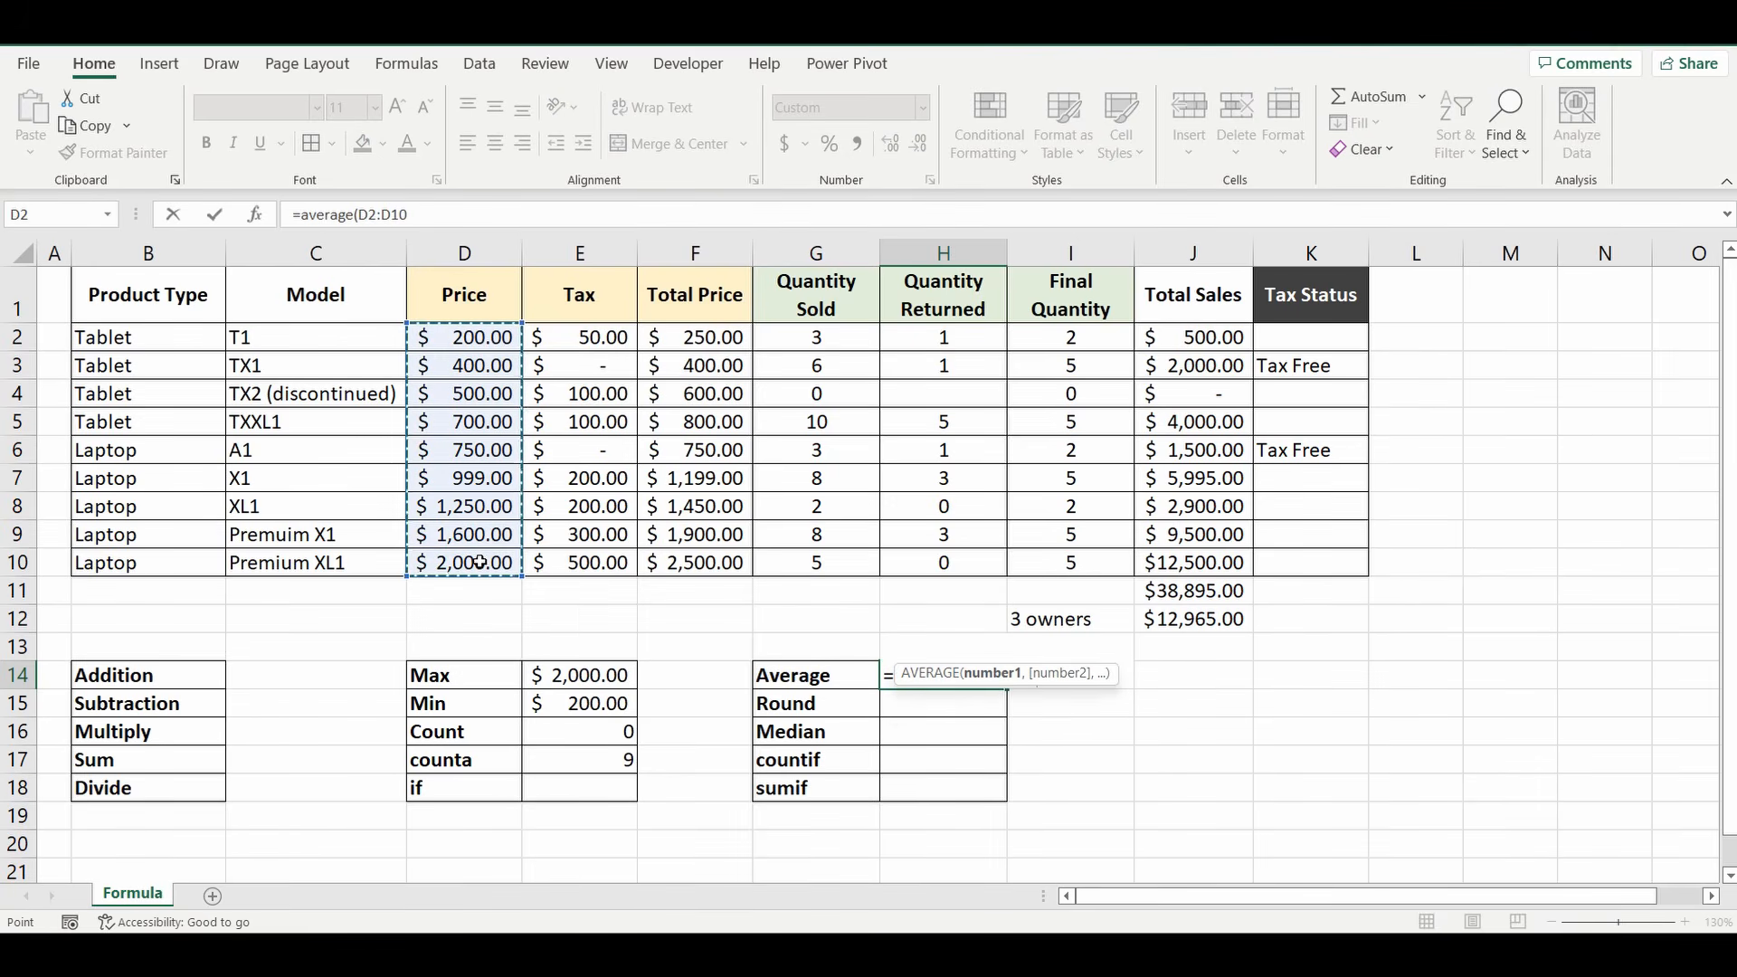
type(")")
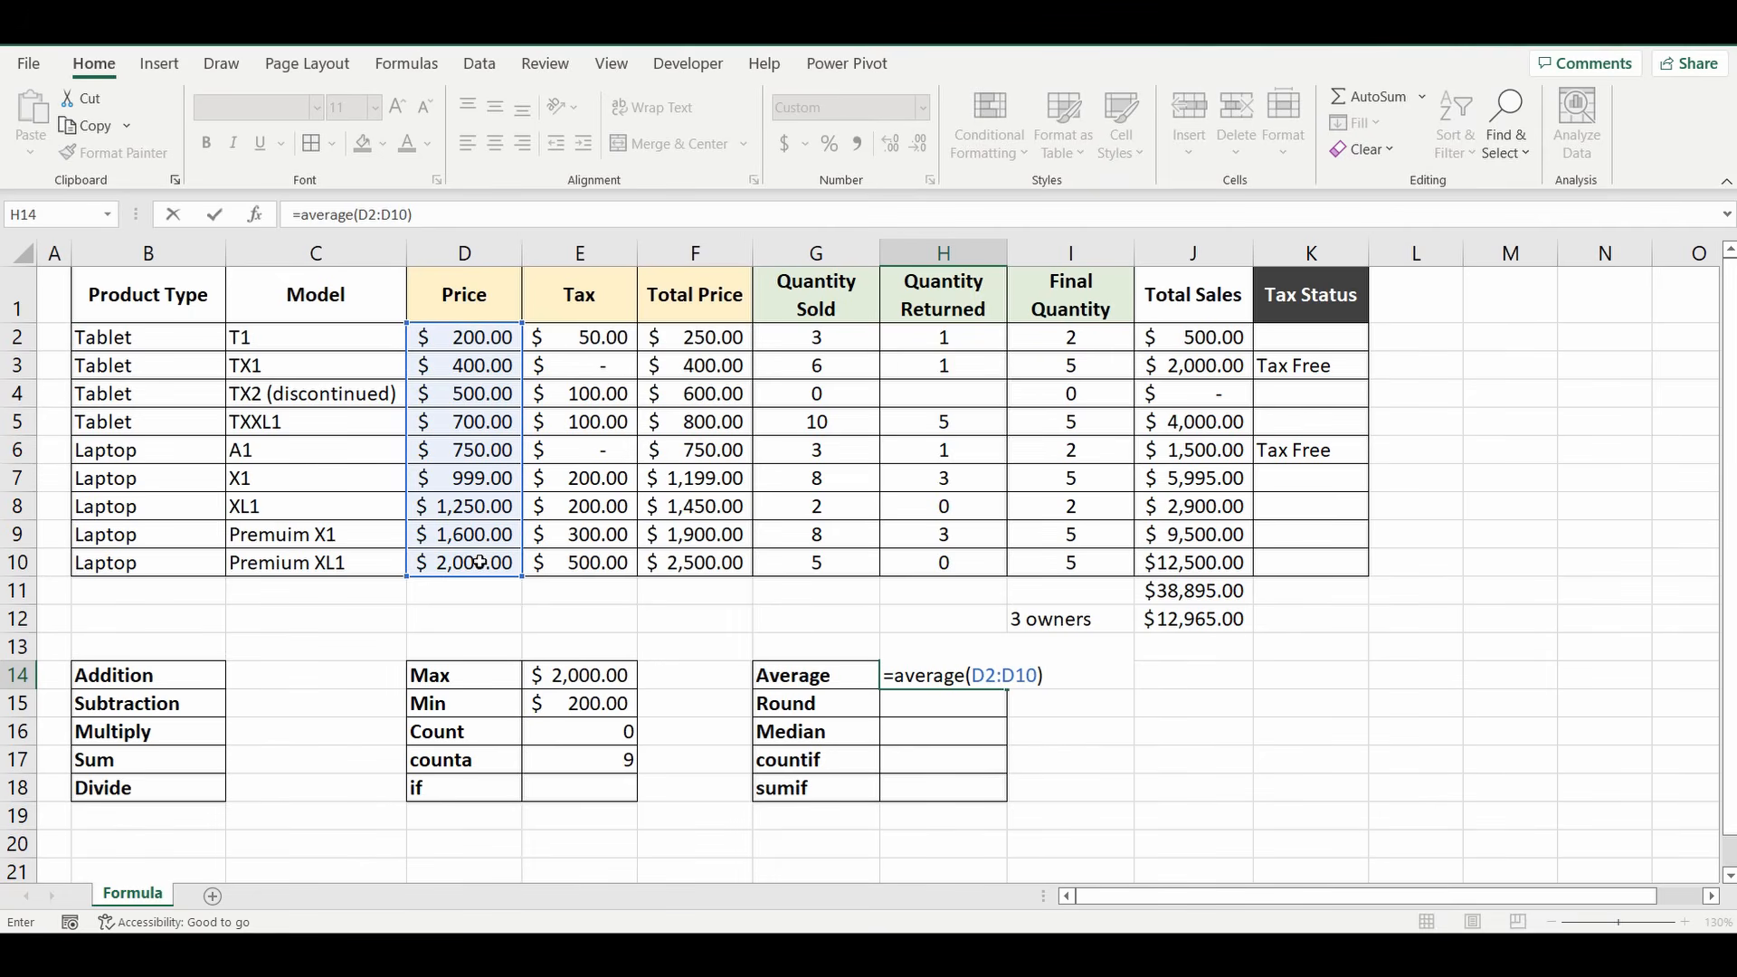
key("Return")
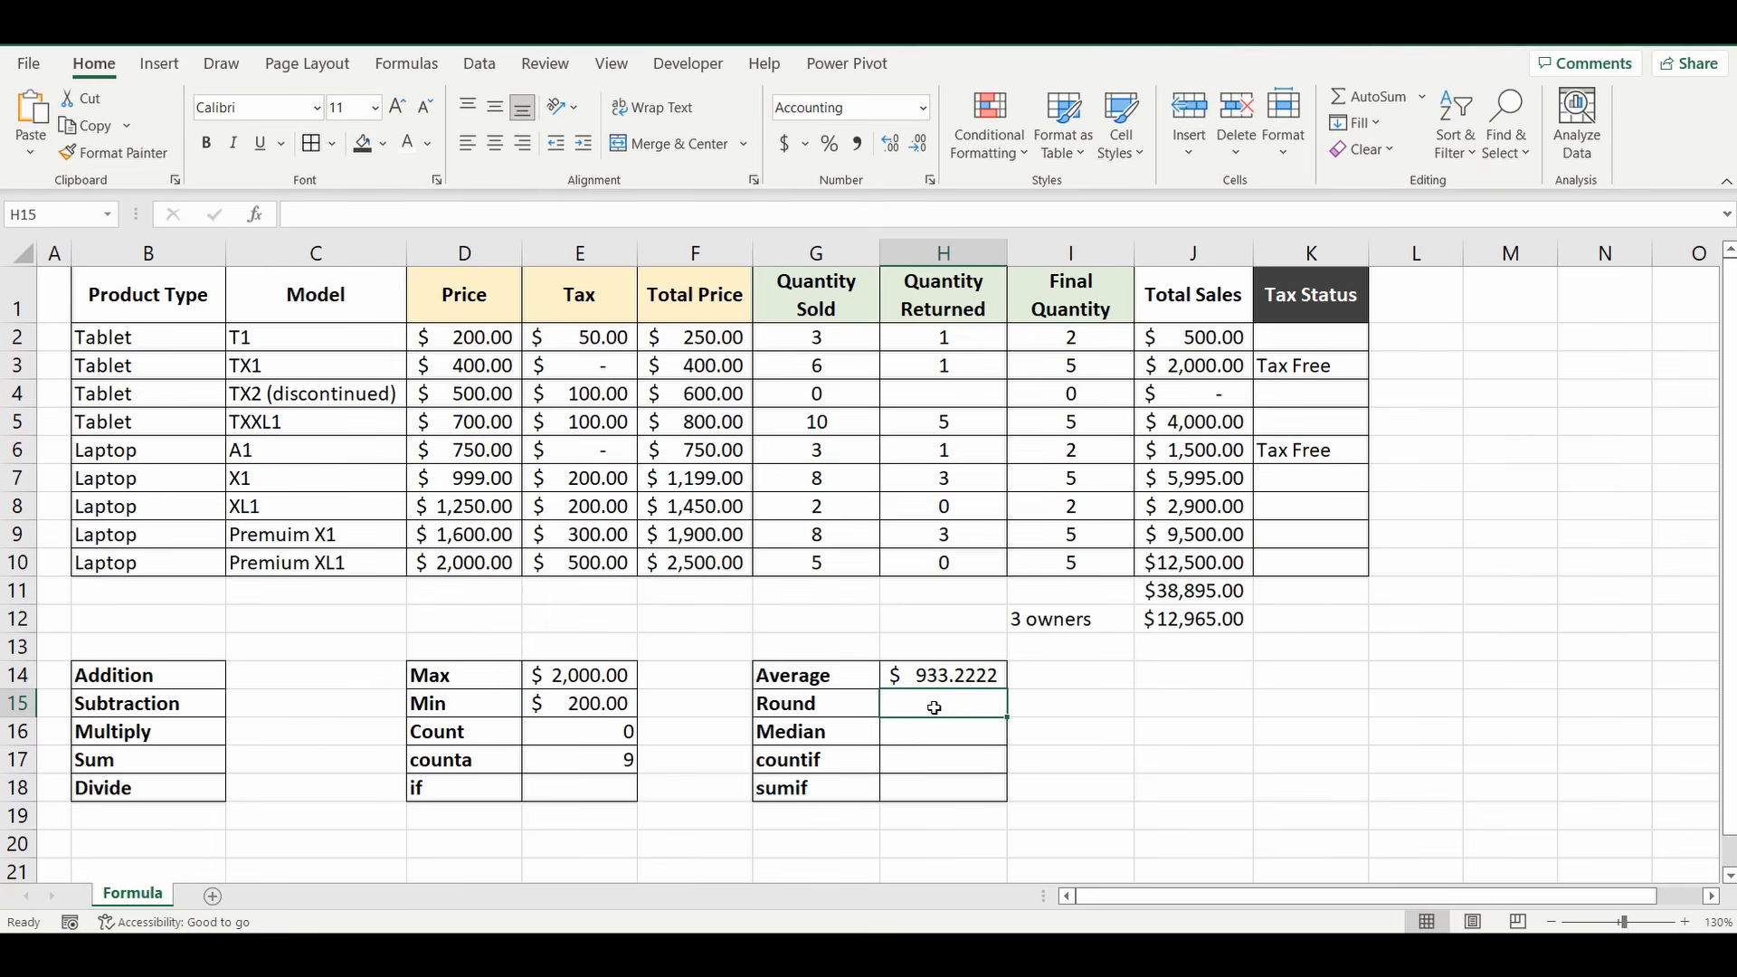
Step: Round the average price to two decimals in H15, beside the Round label, with =ROUND(H14,2)
type("=")
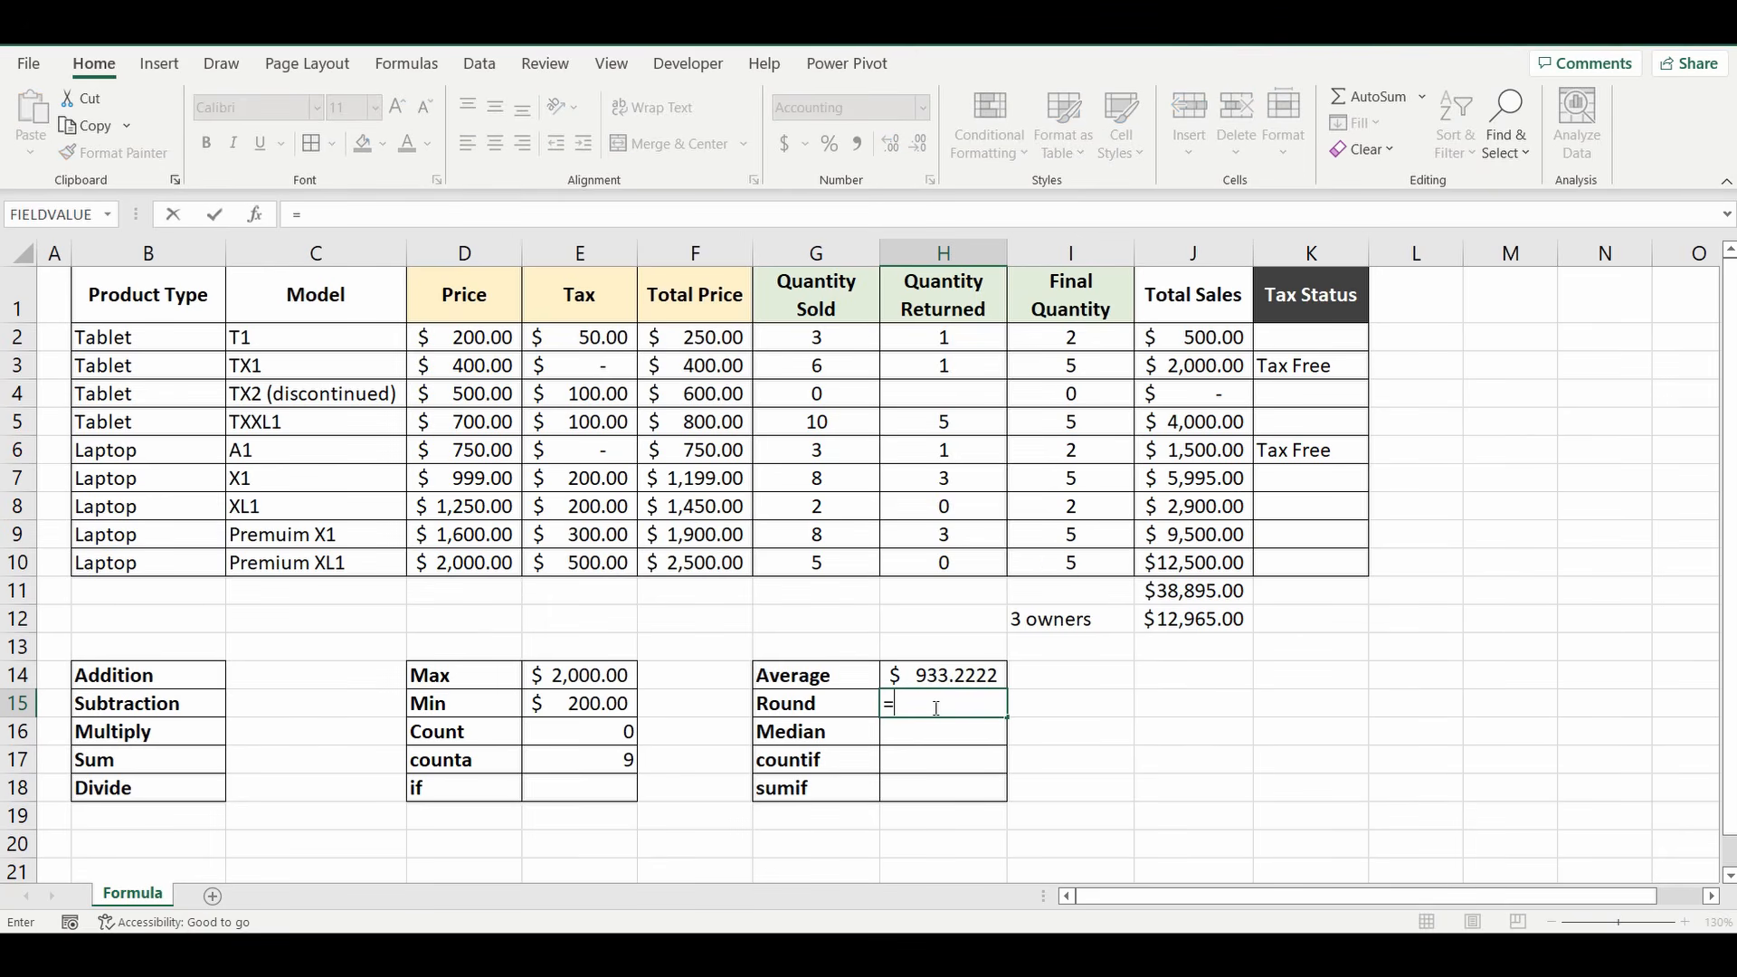
type("round(")
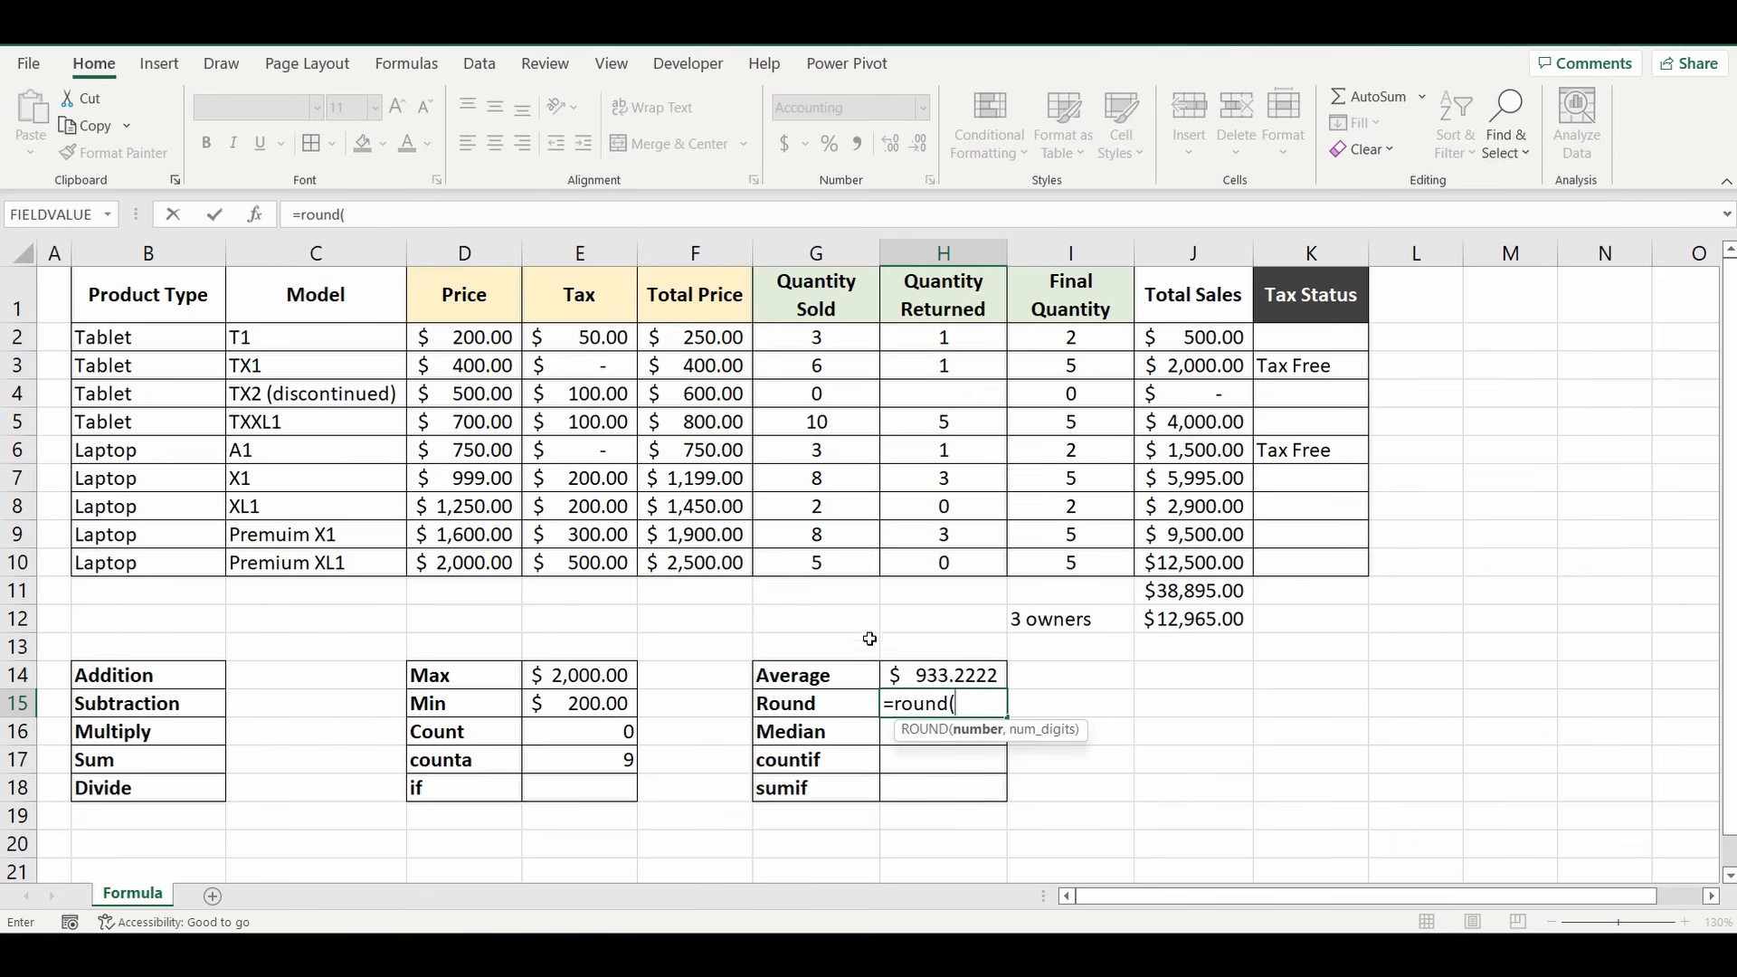
left_click(970, 675)
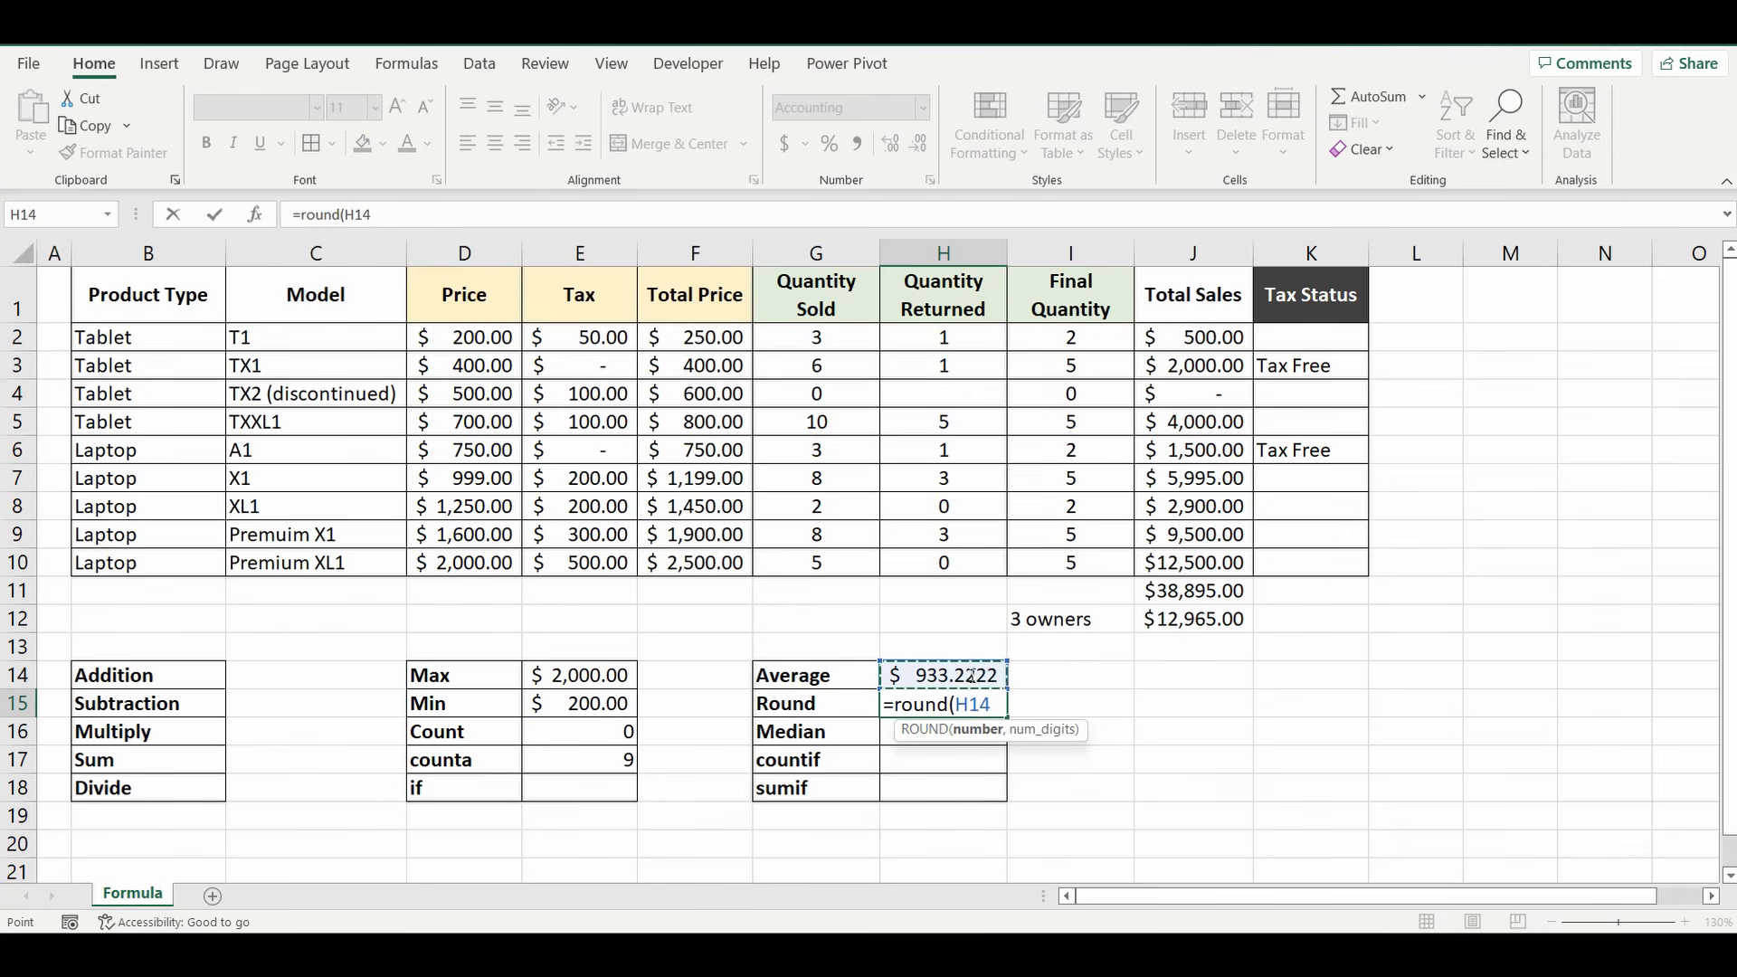
type(",")
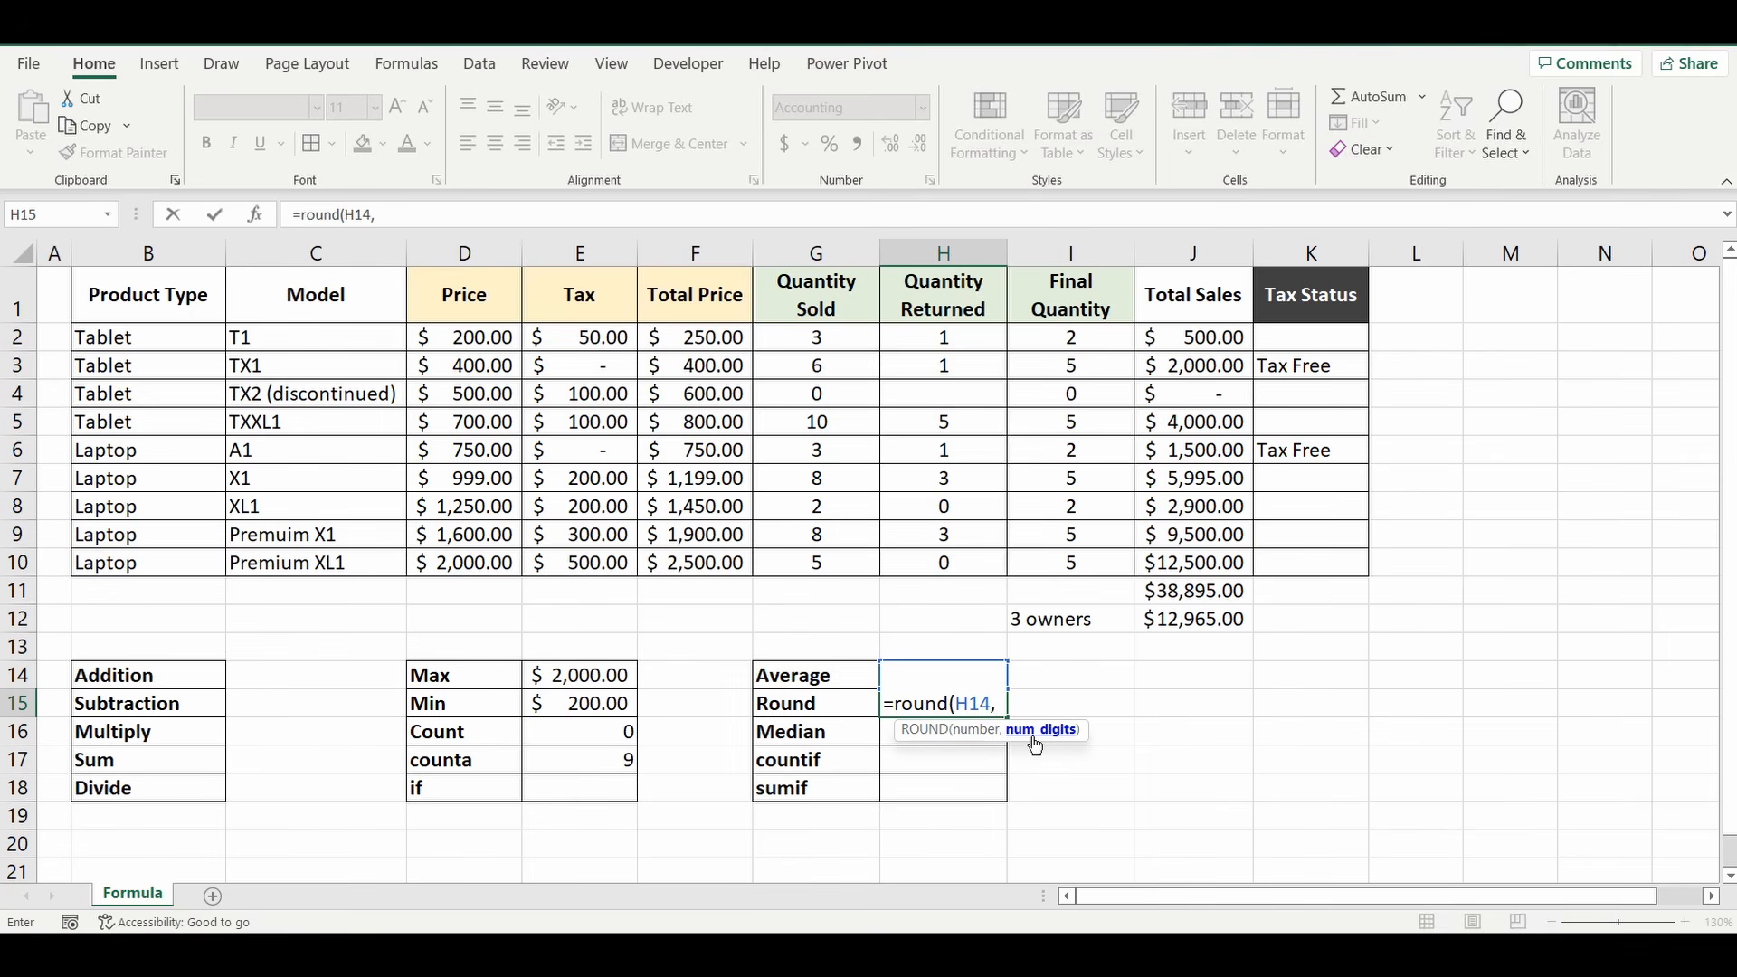
type("2")
type(")")
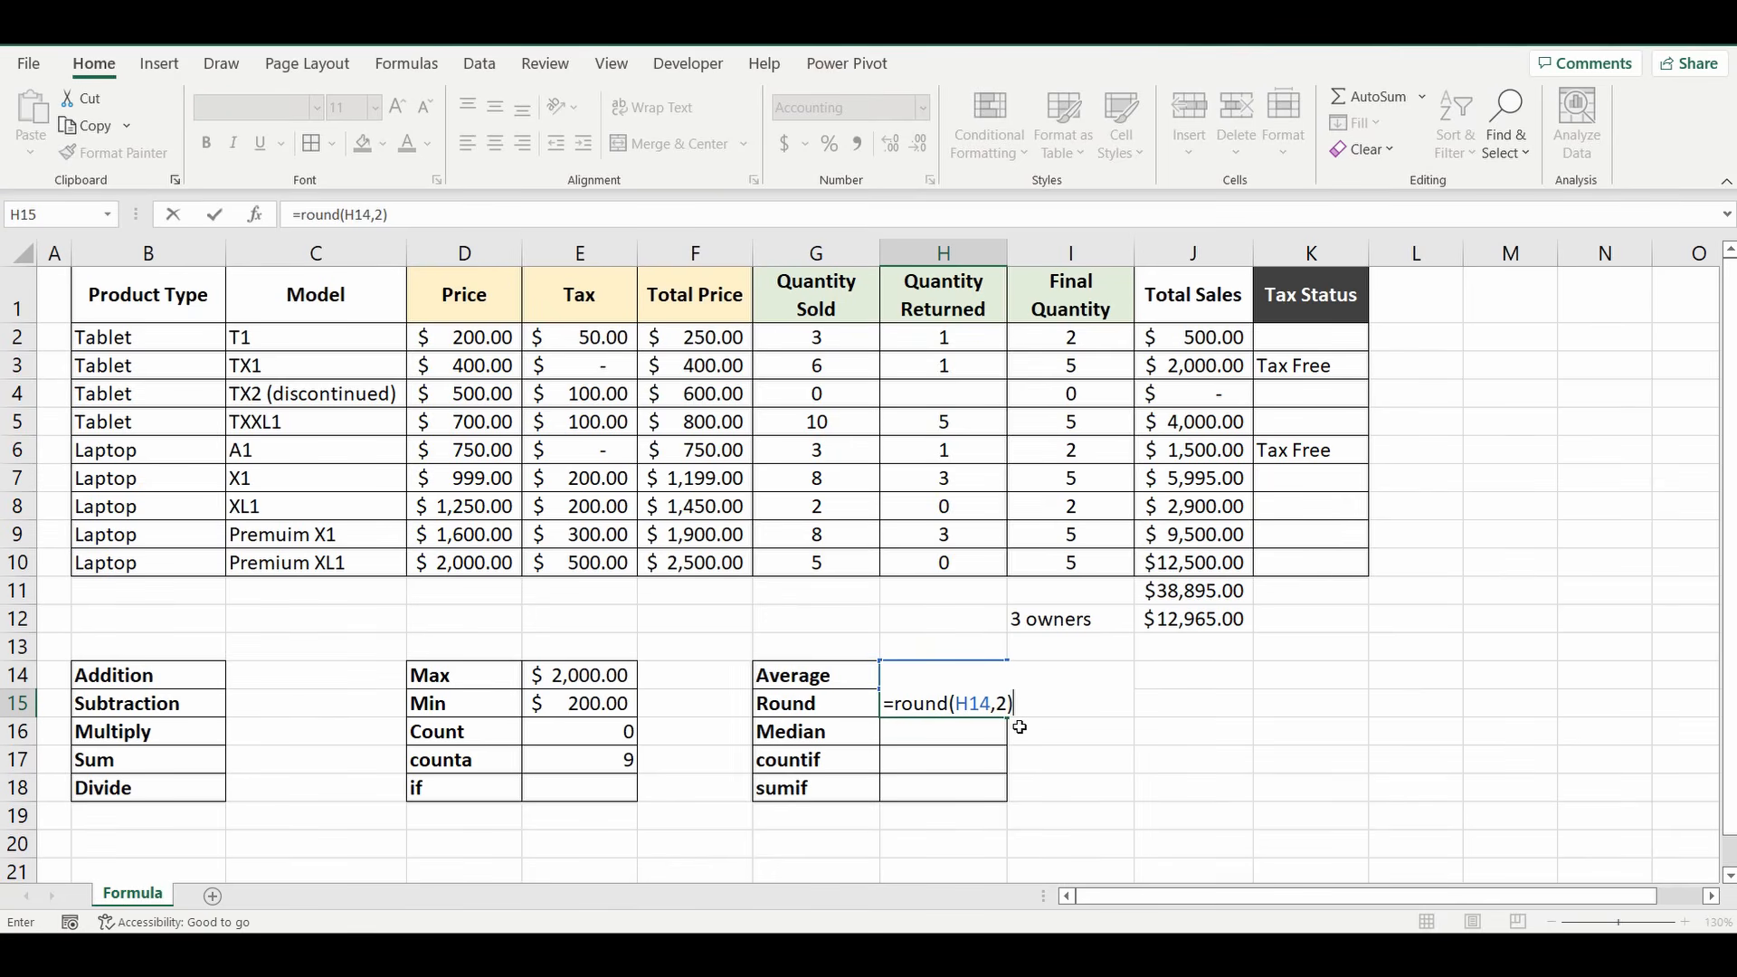
key("Return")
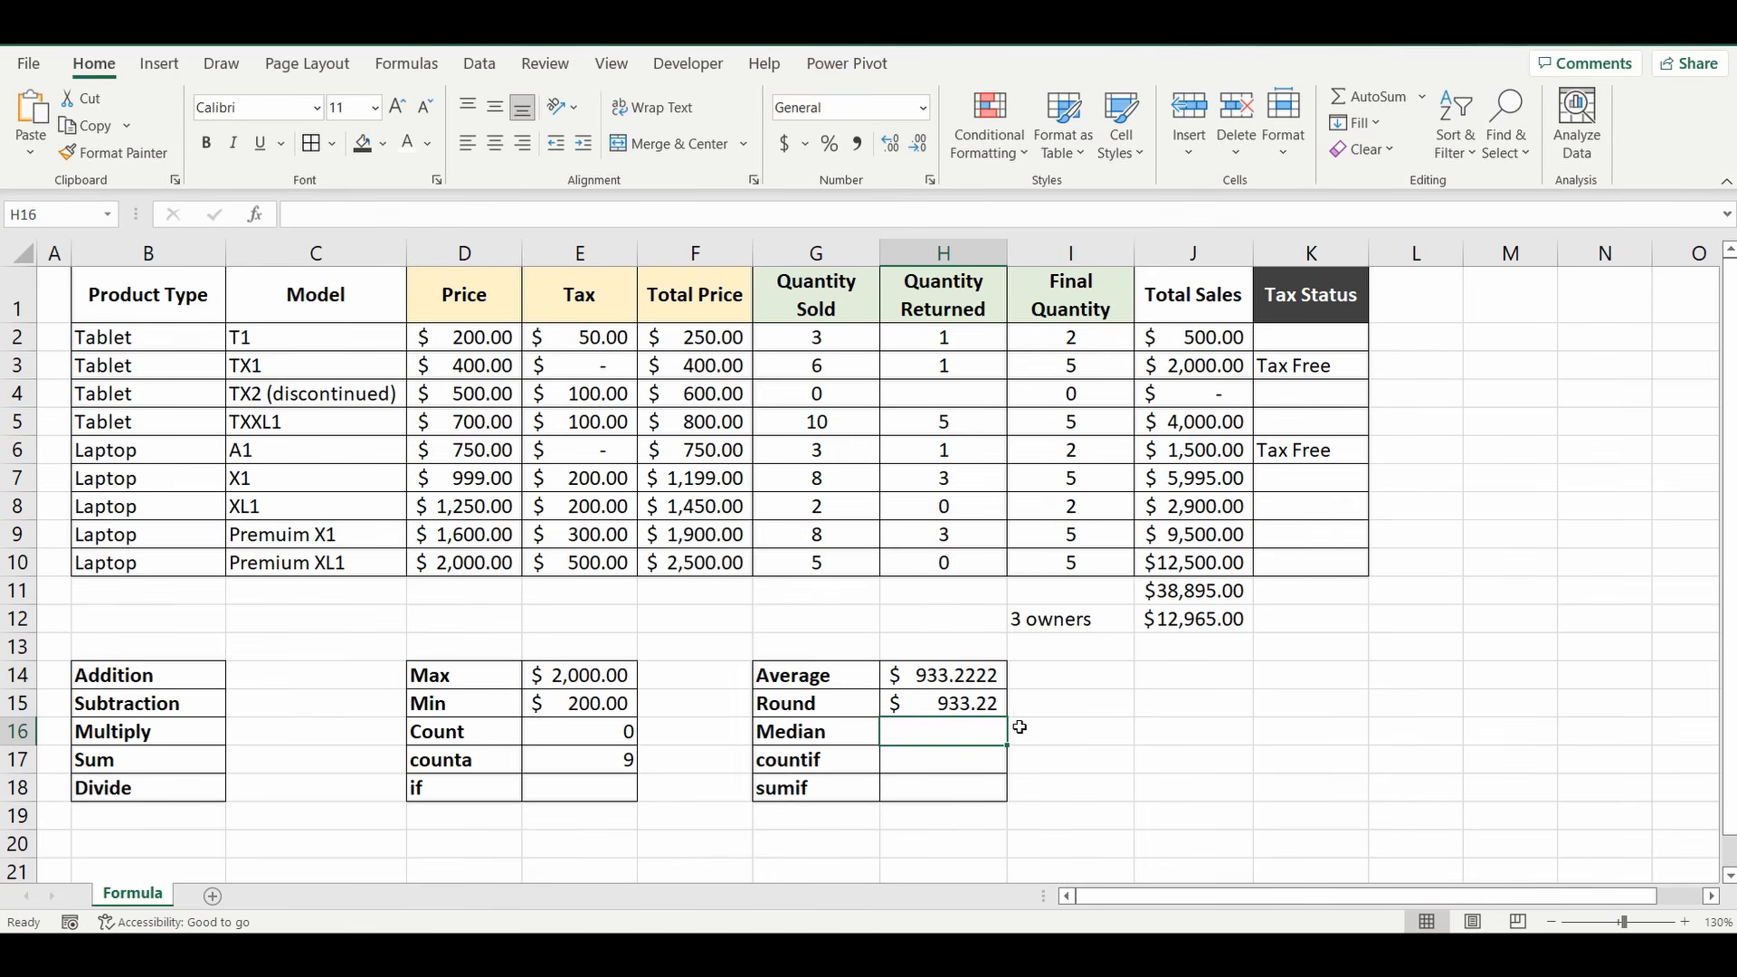
Step: Set the number of digits in H15's ROUND formula to 0
left_click(968, 706)
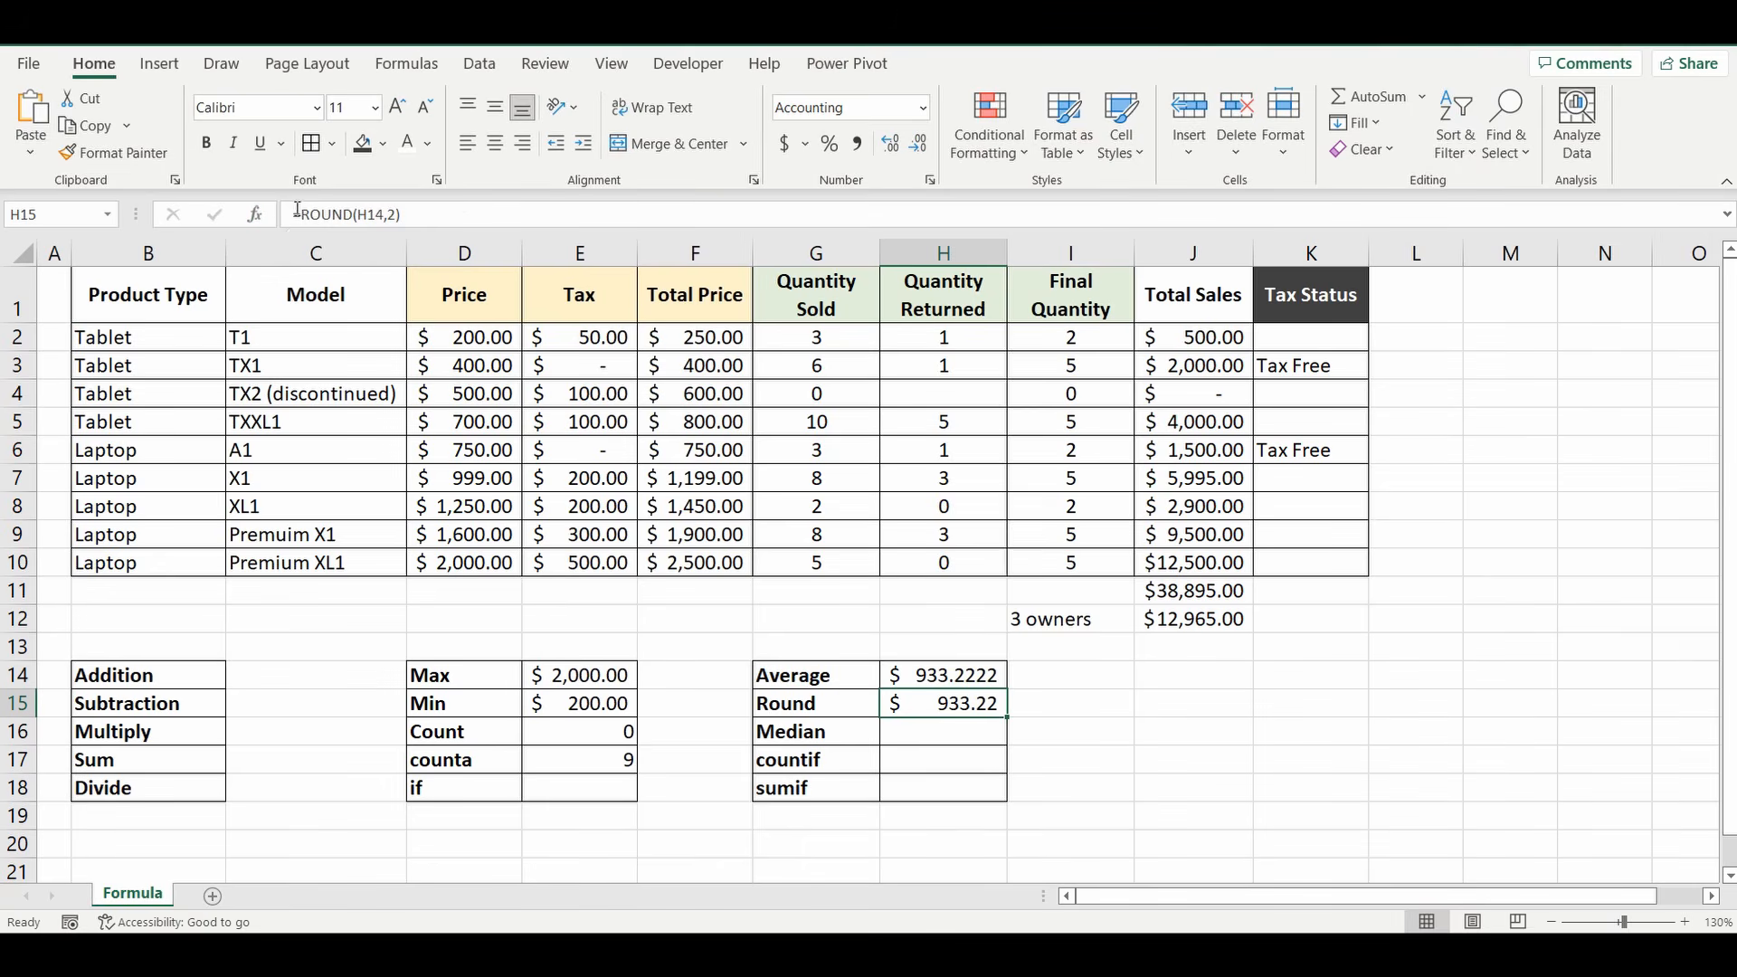
left_click(449, 215)
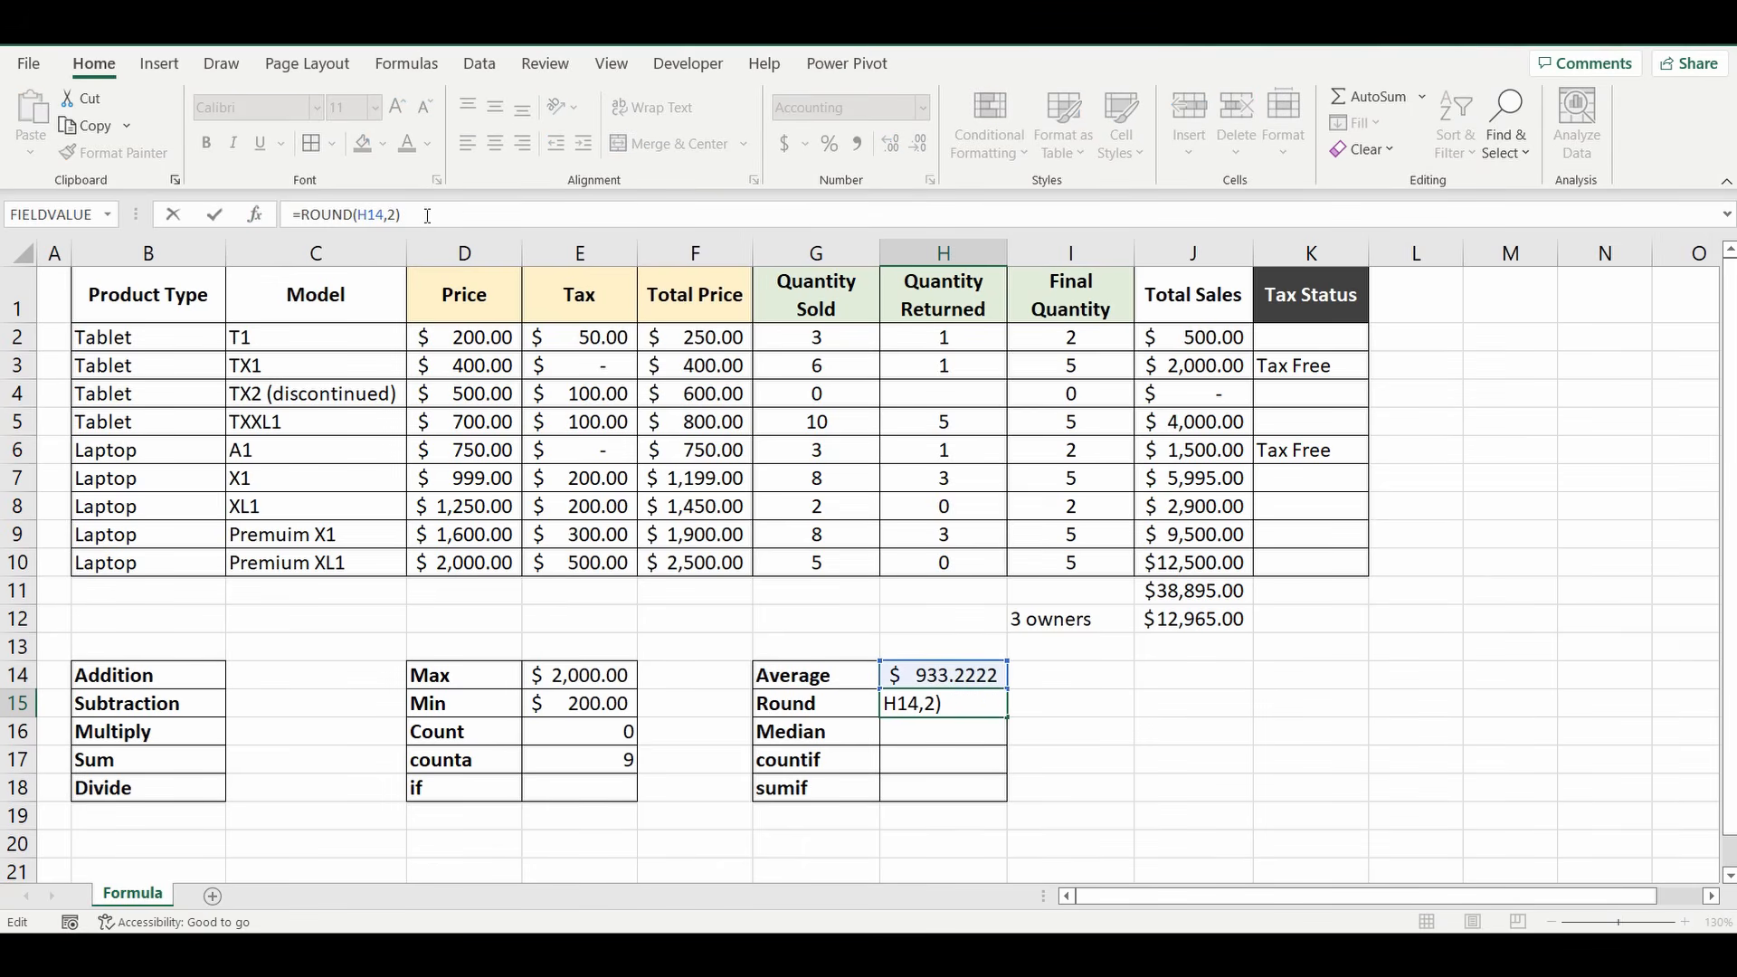
left_click_drag(387, 215, 395, 215)
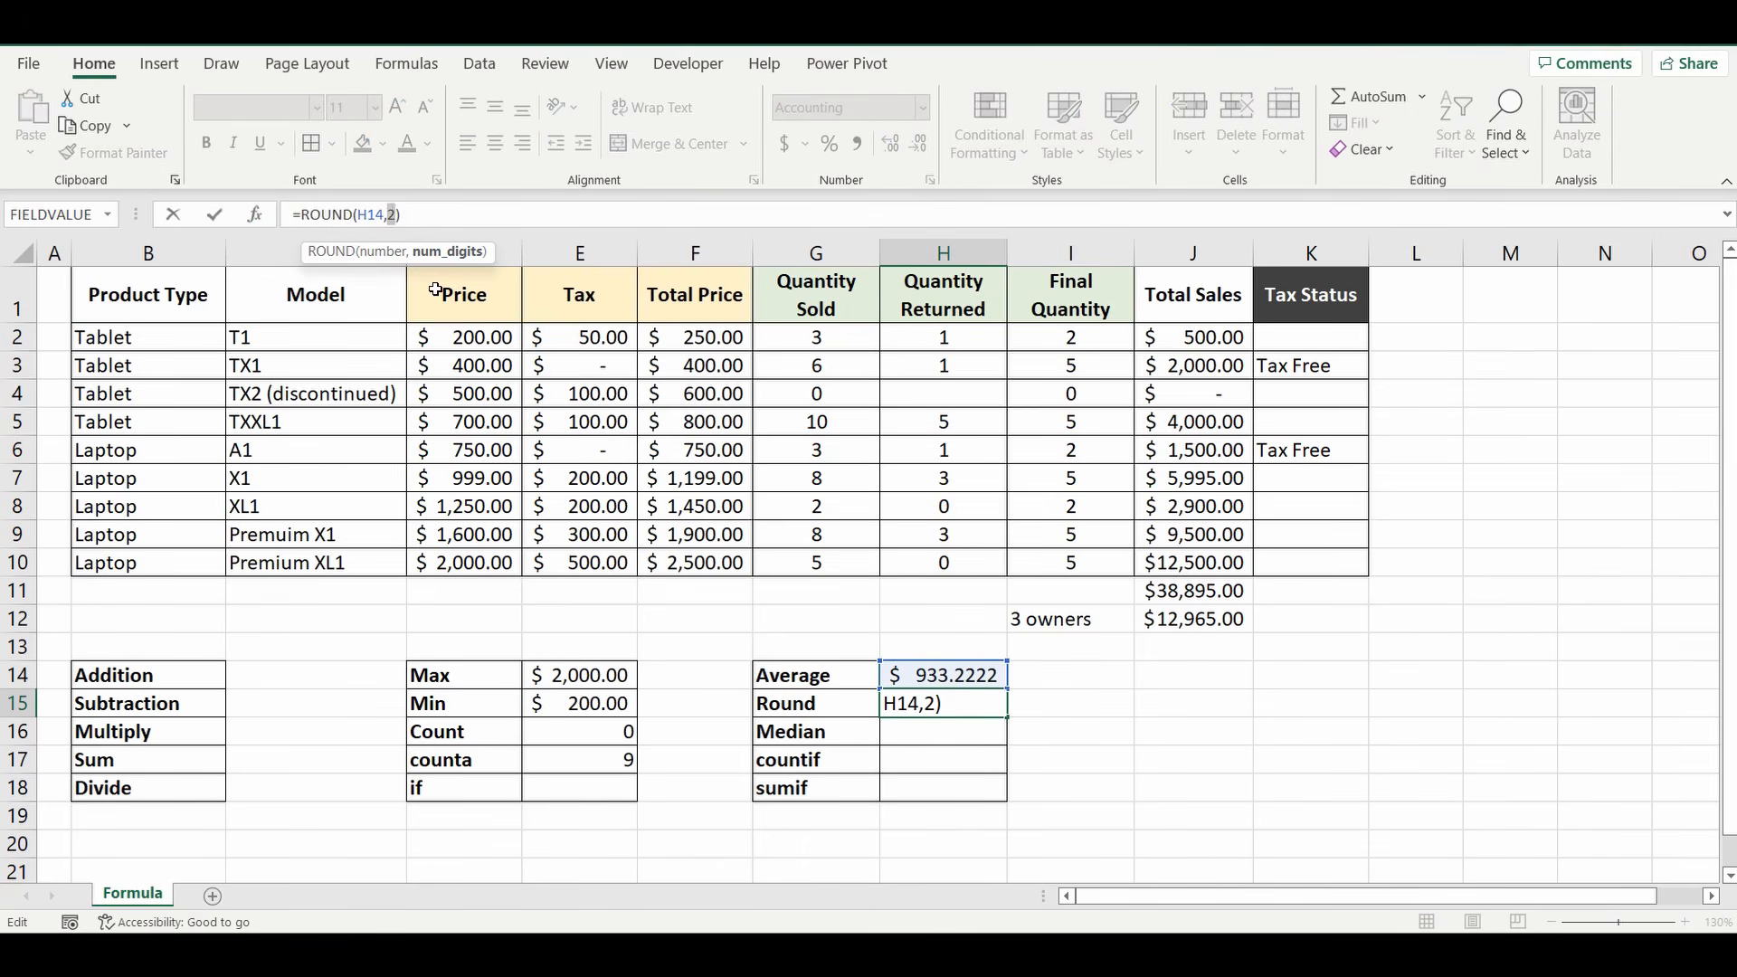
type("0")
key("Return")
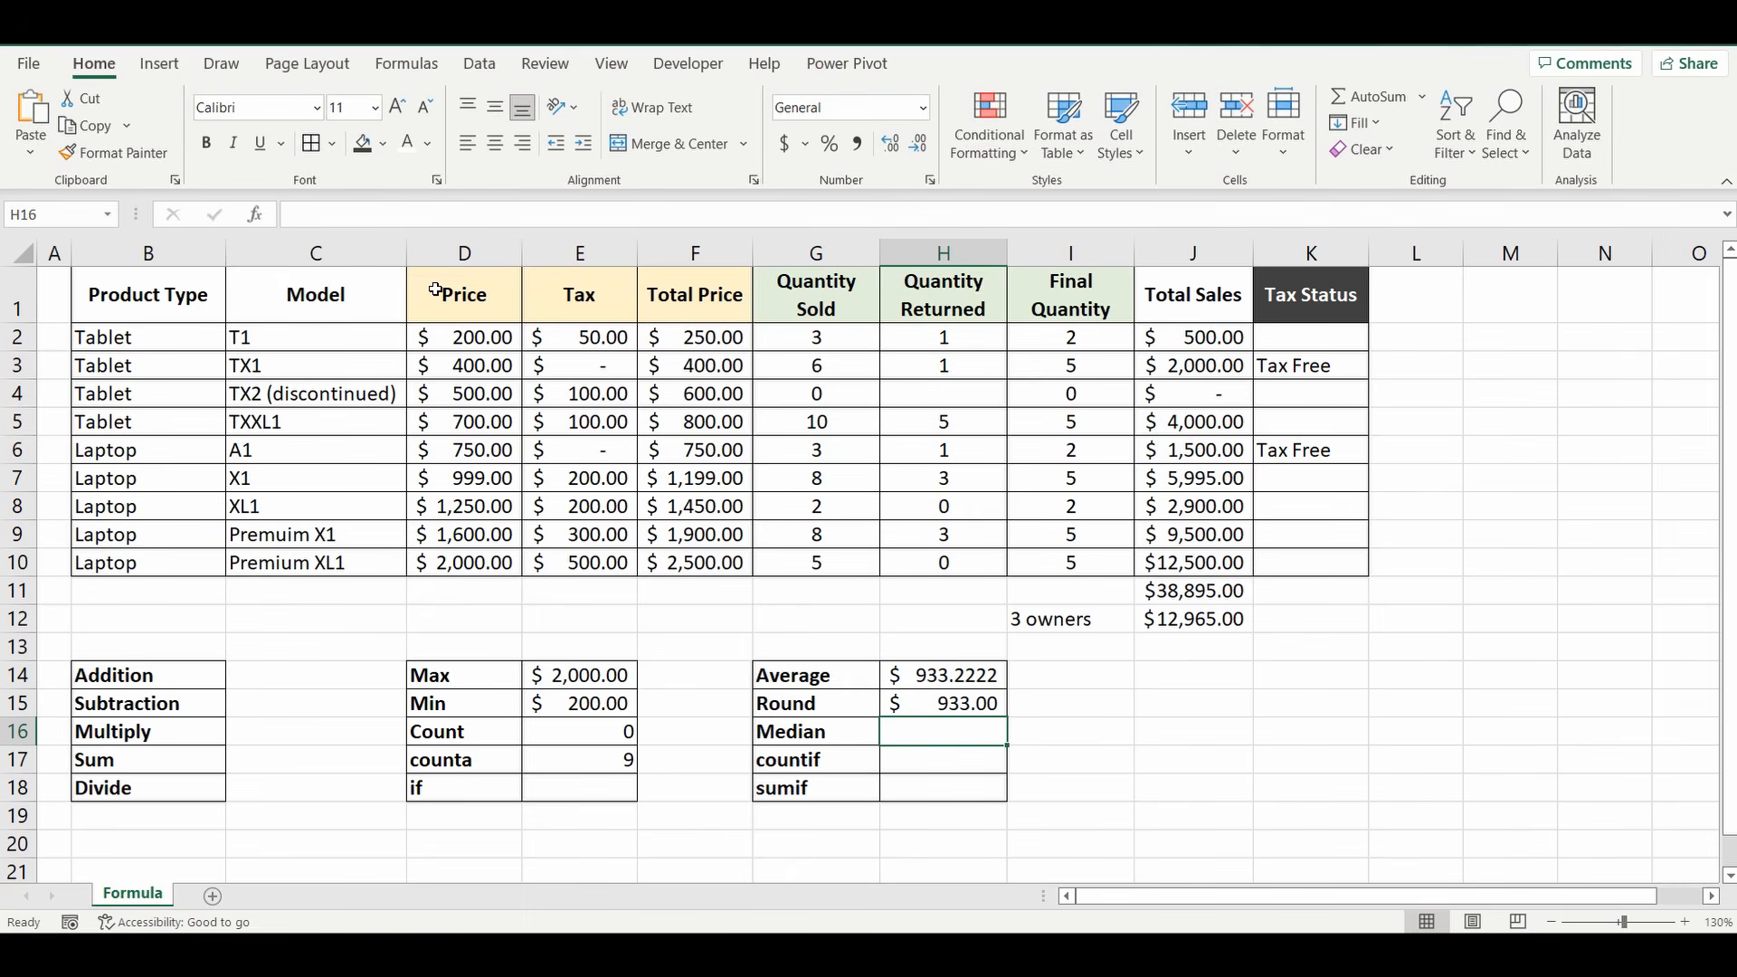
Step: Set the number of digits in H15's ROUND formula to -2
left_click(970, 702)
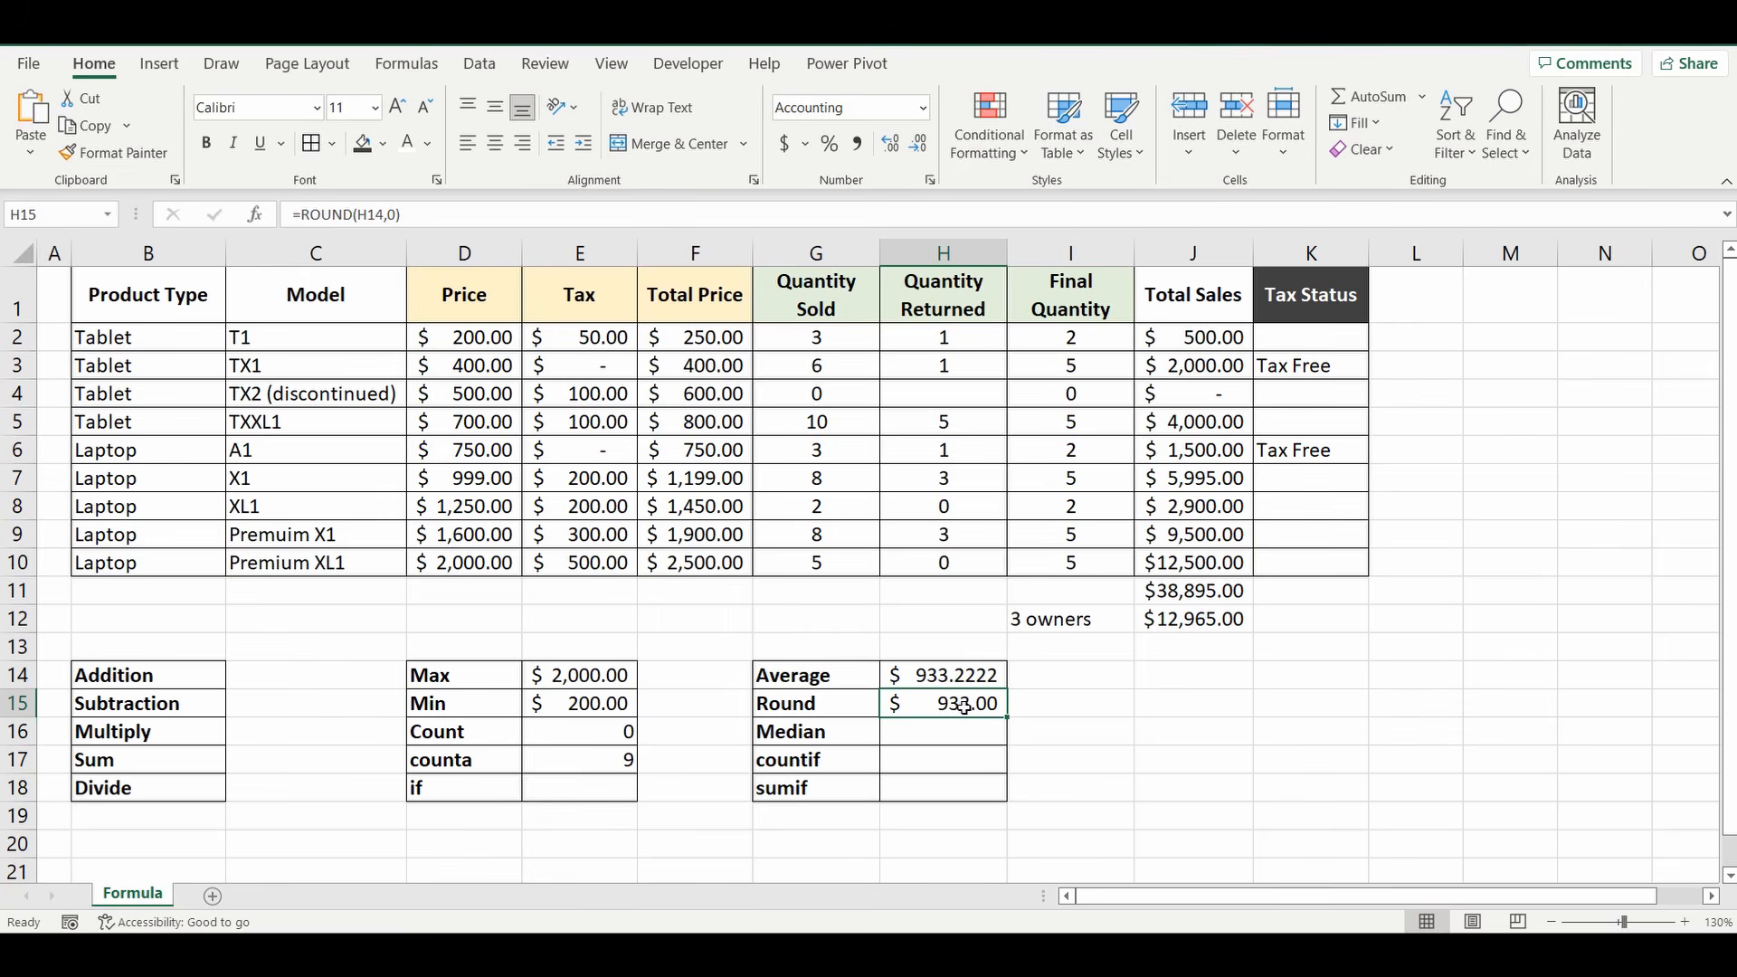
left_click(390, 215)
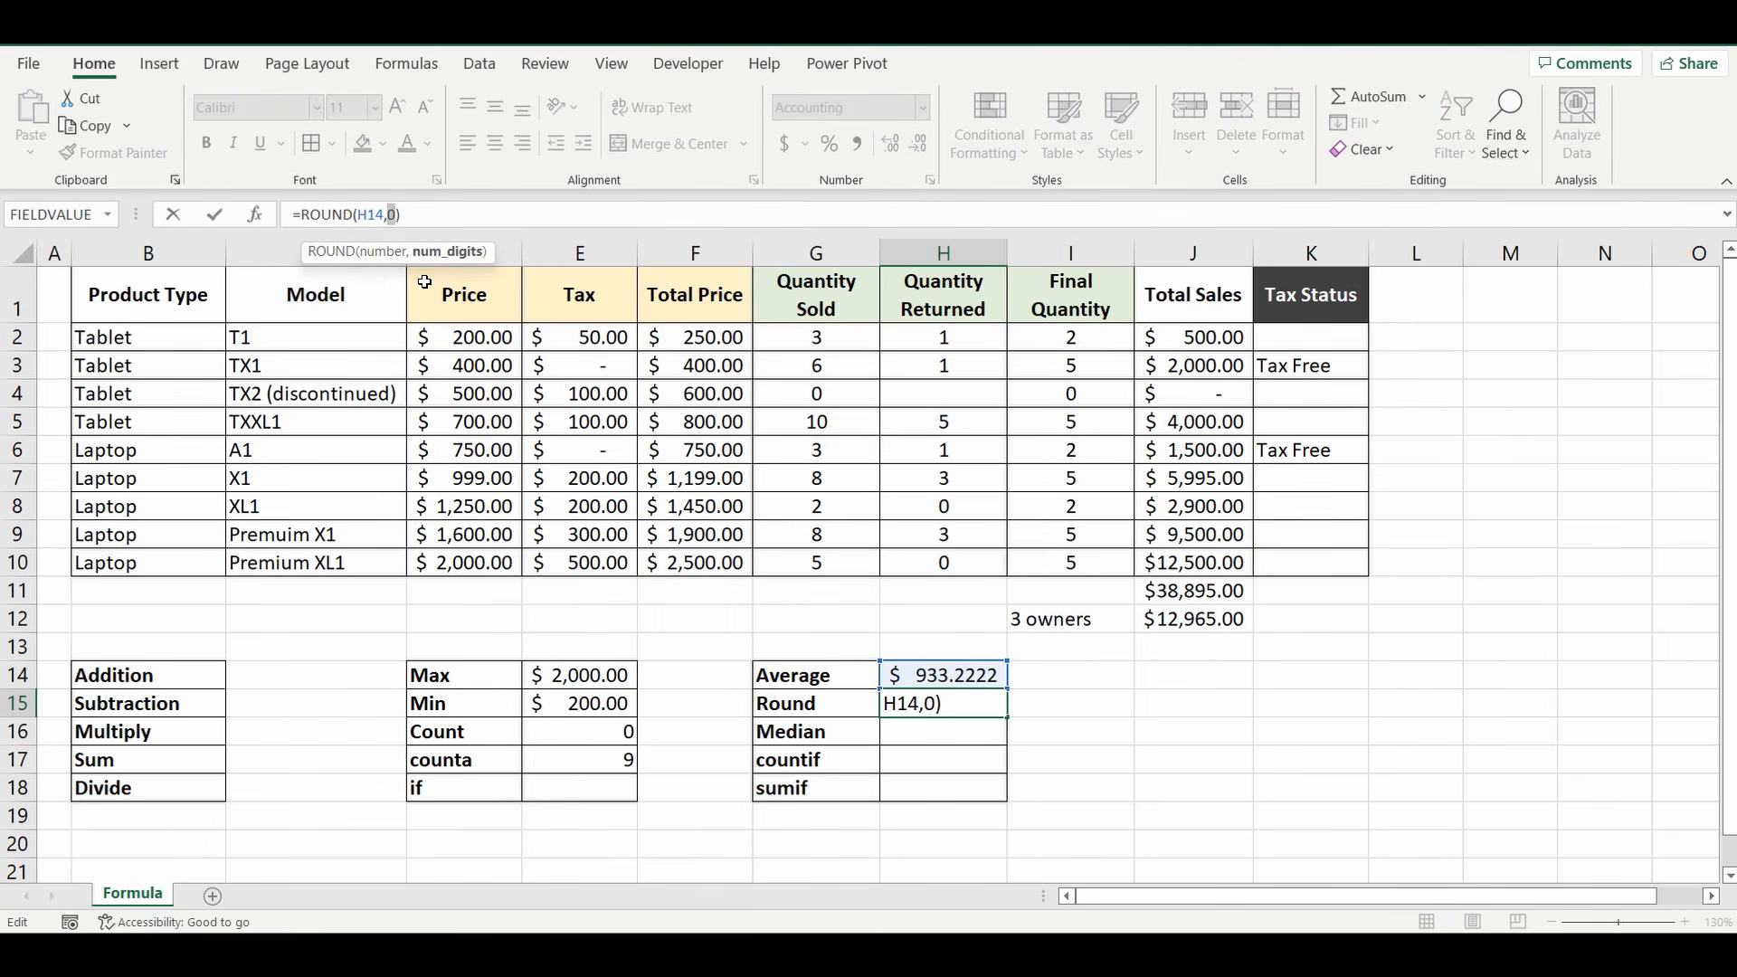
type("-2")
key("Return")
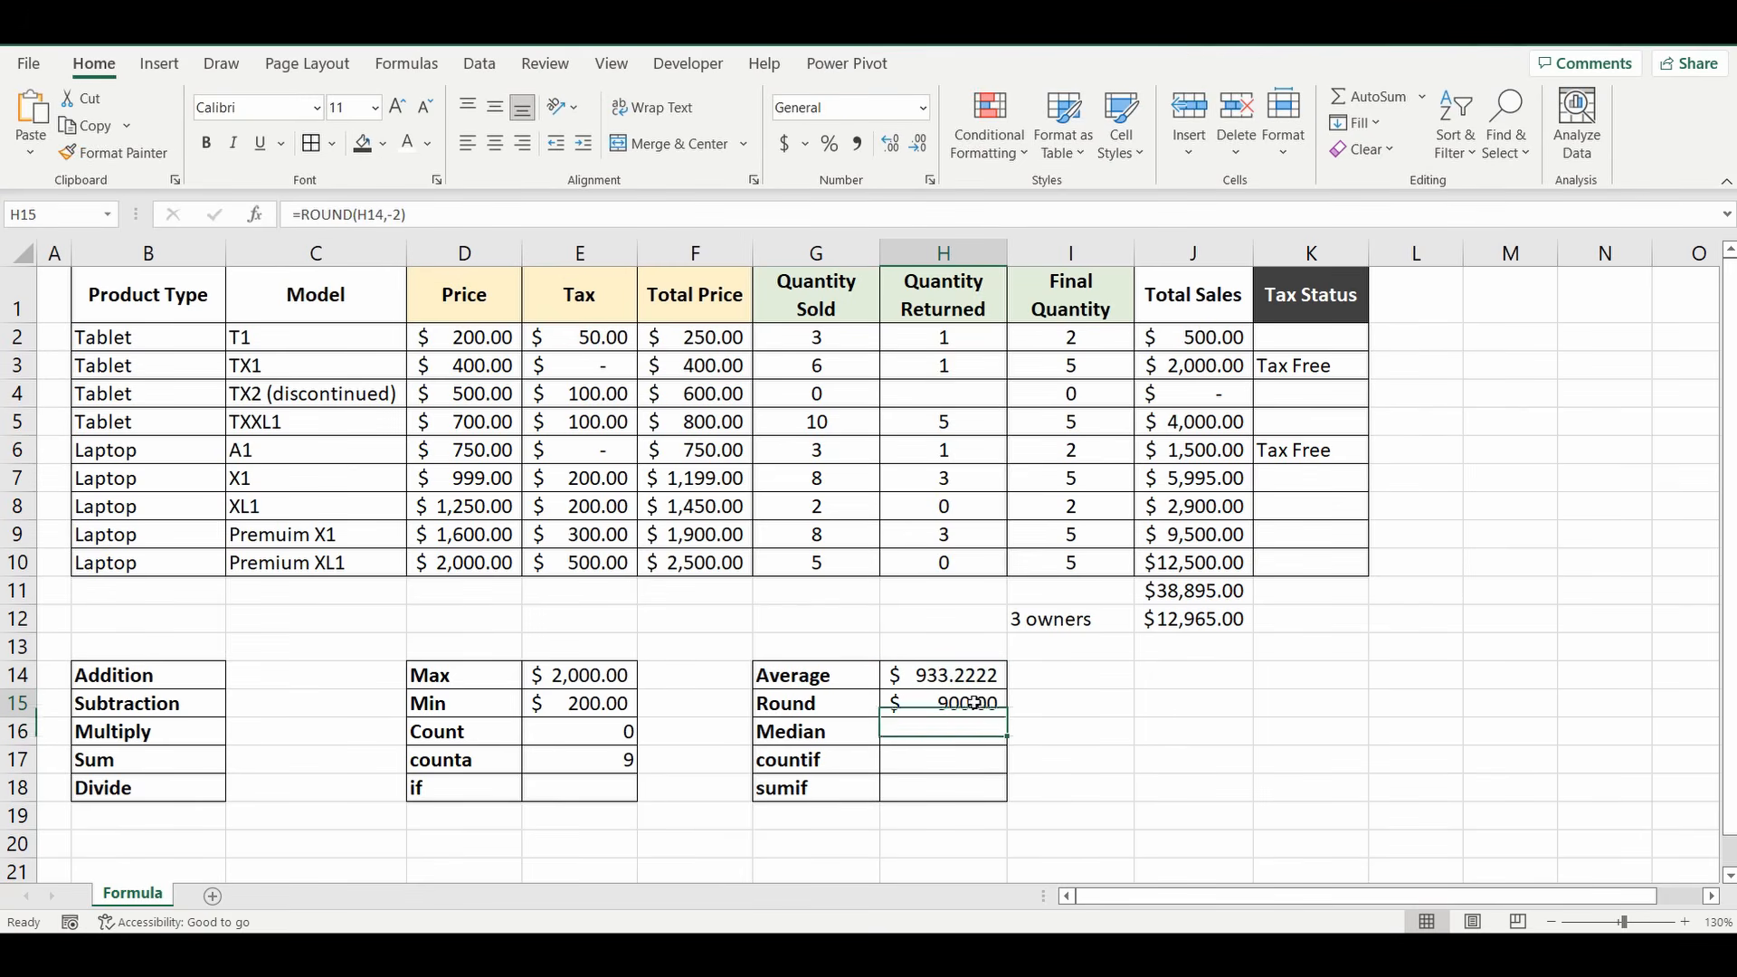
left_click(974, 703)
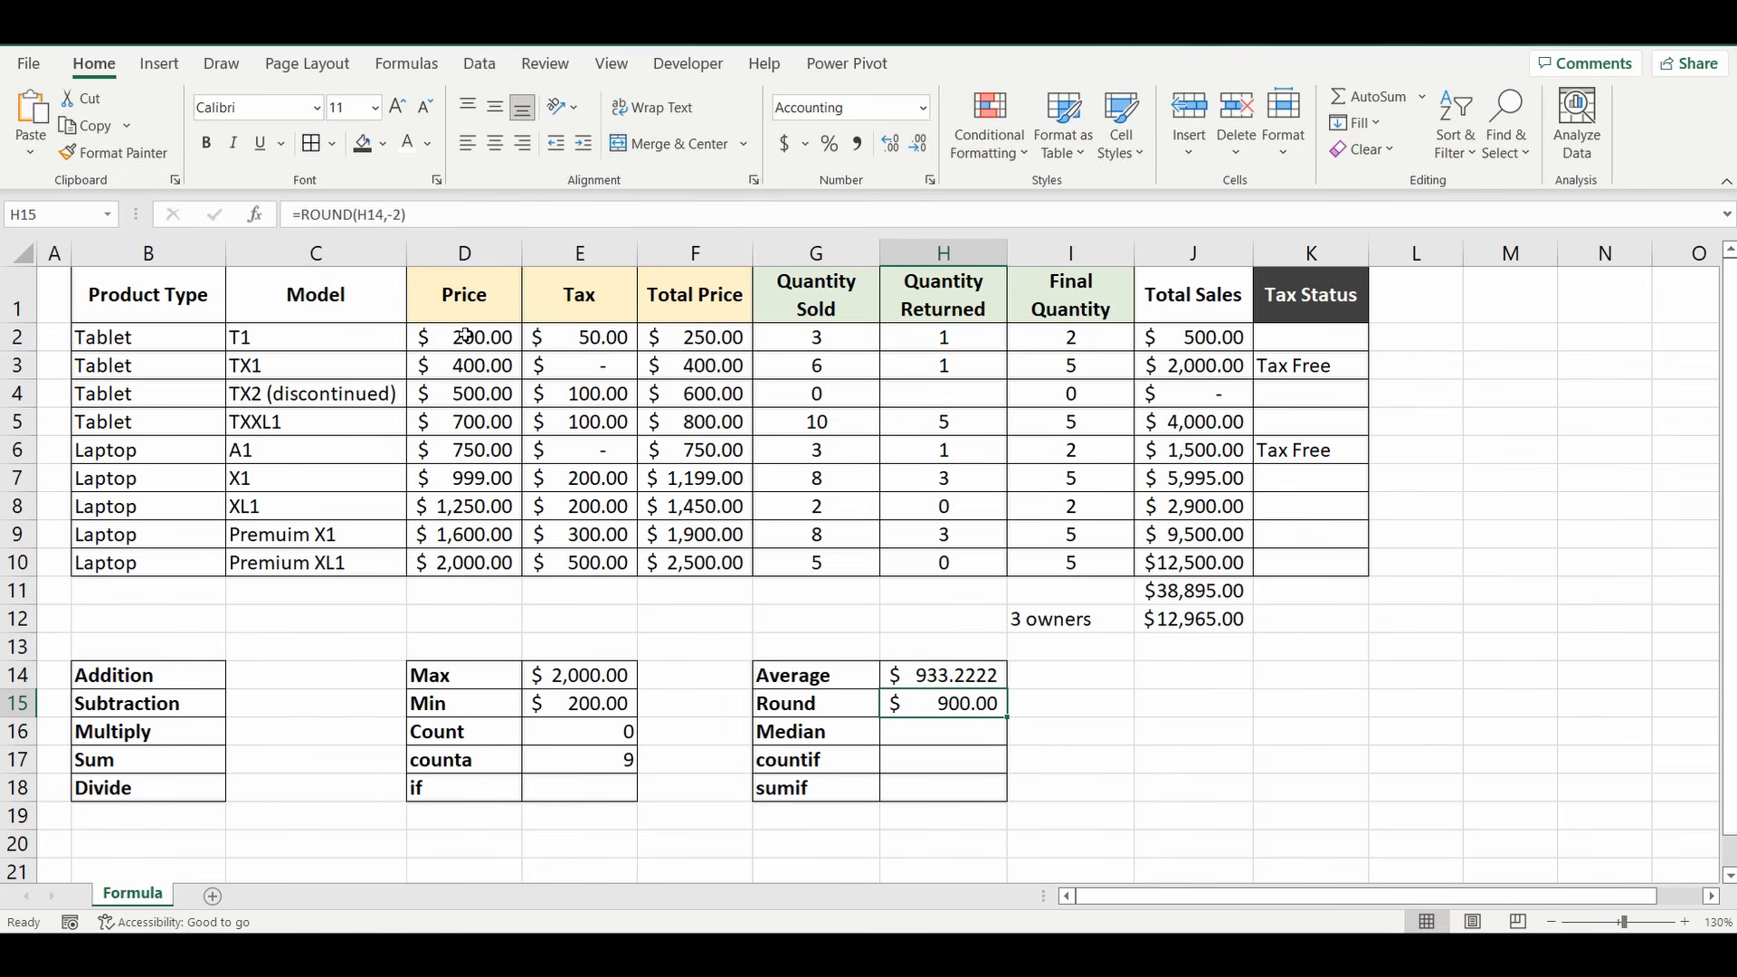
Step: Calculate the median of the Price column in H16, beside the Median label, with =MEDIAN(D2:D10), and compare it with the middle price
left_click_drag(465, 336, 463, 562)
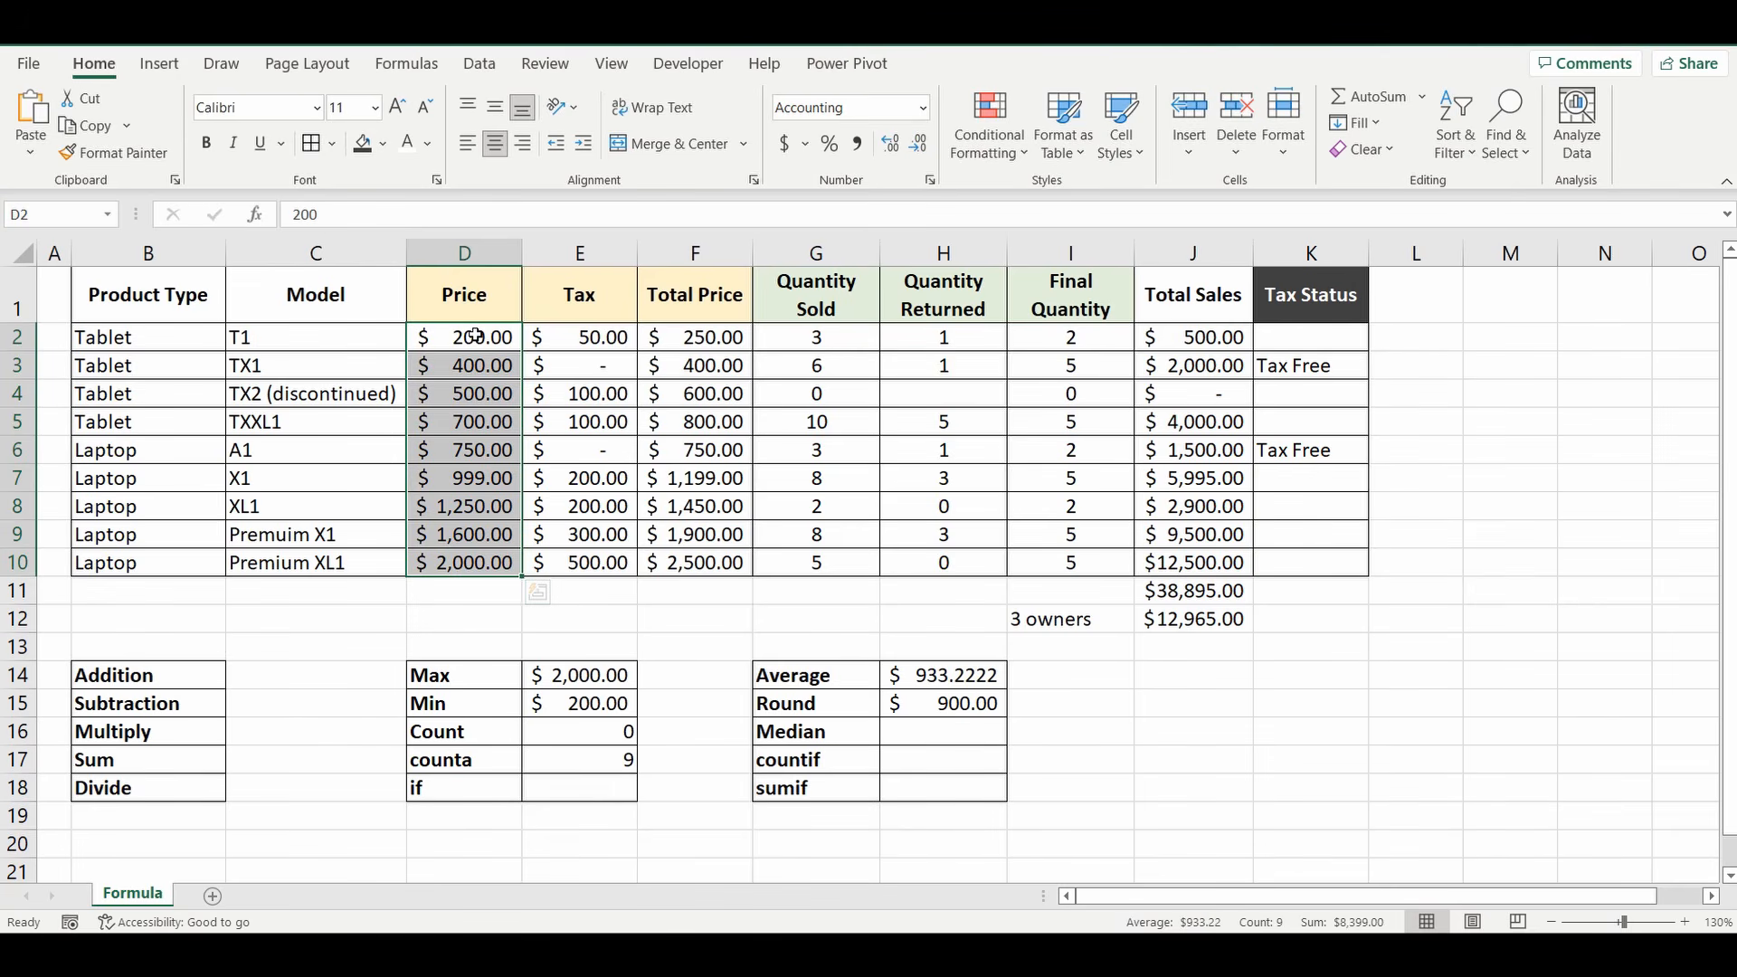
left_click(469, 452)
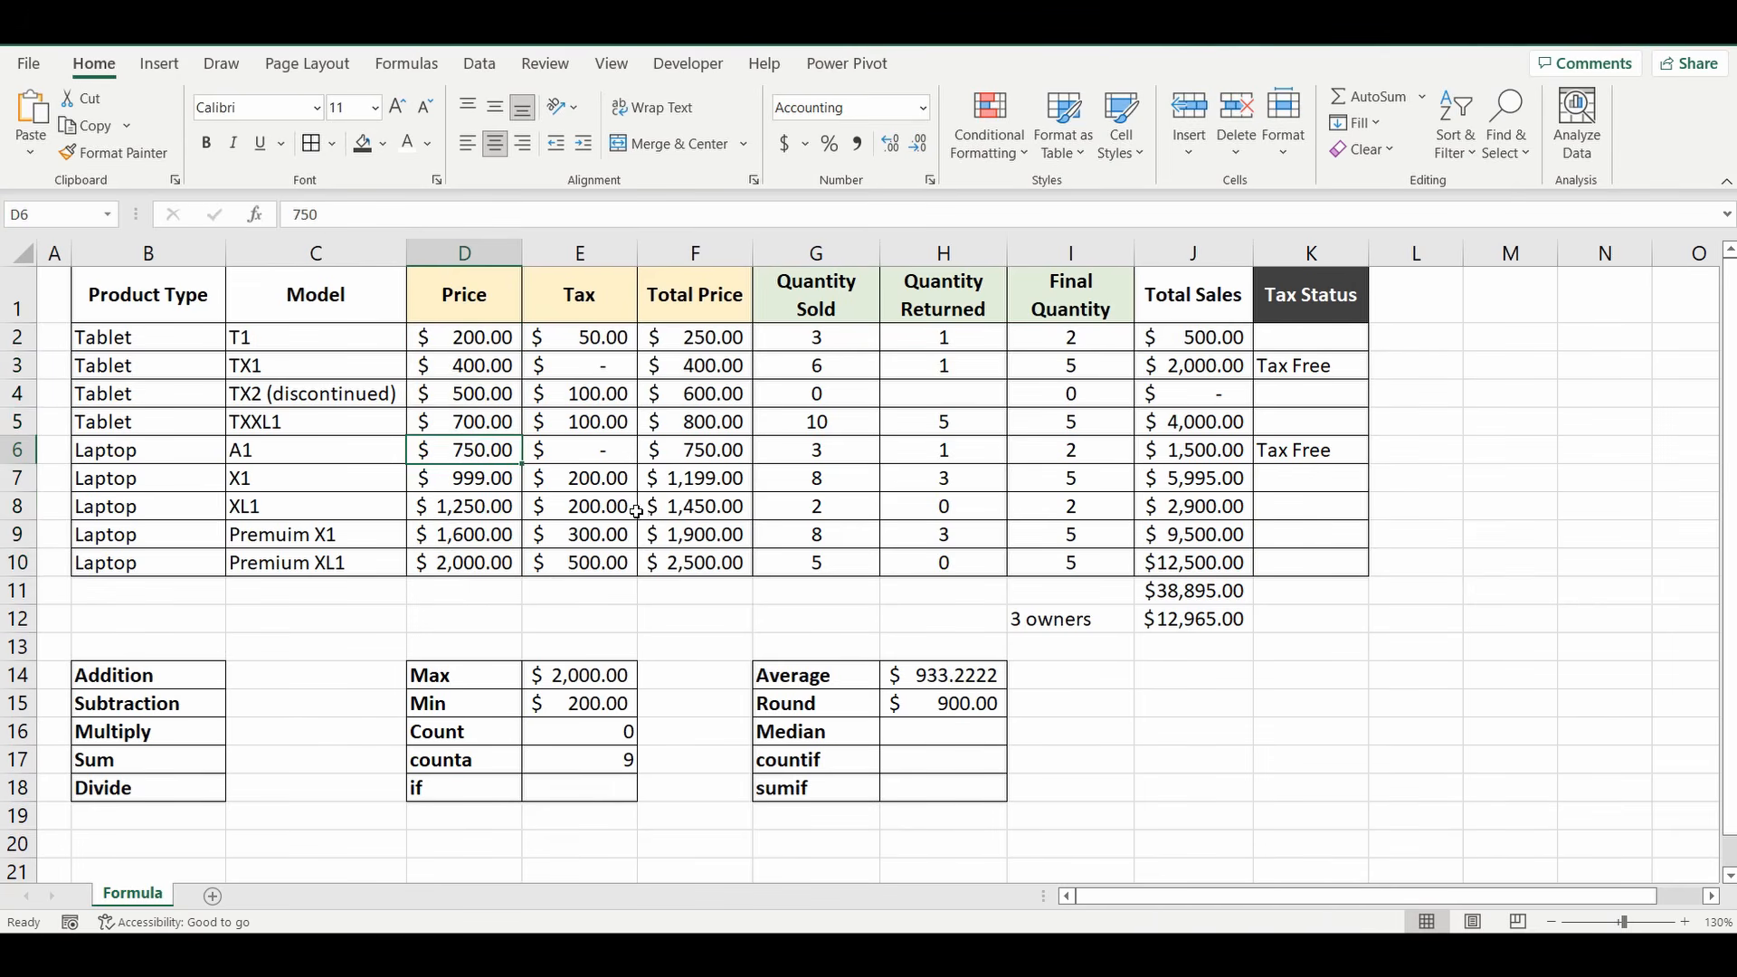
left_click_drag(366, 453, 464, 452)
left_click(464, 453)
left_click(922, 733)
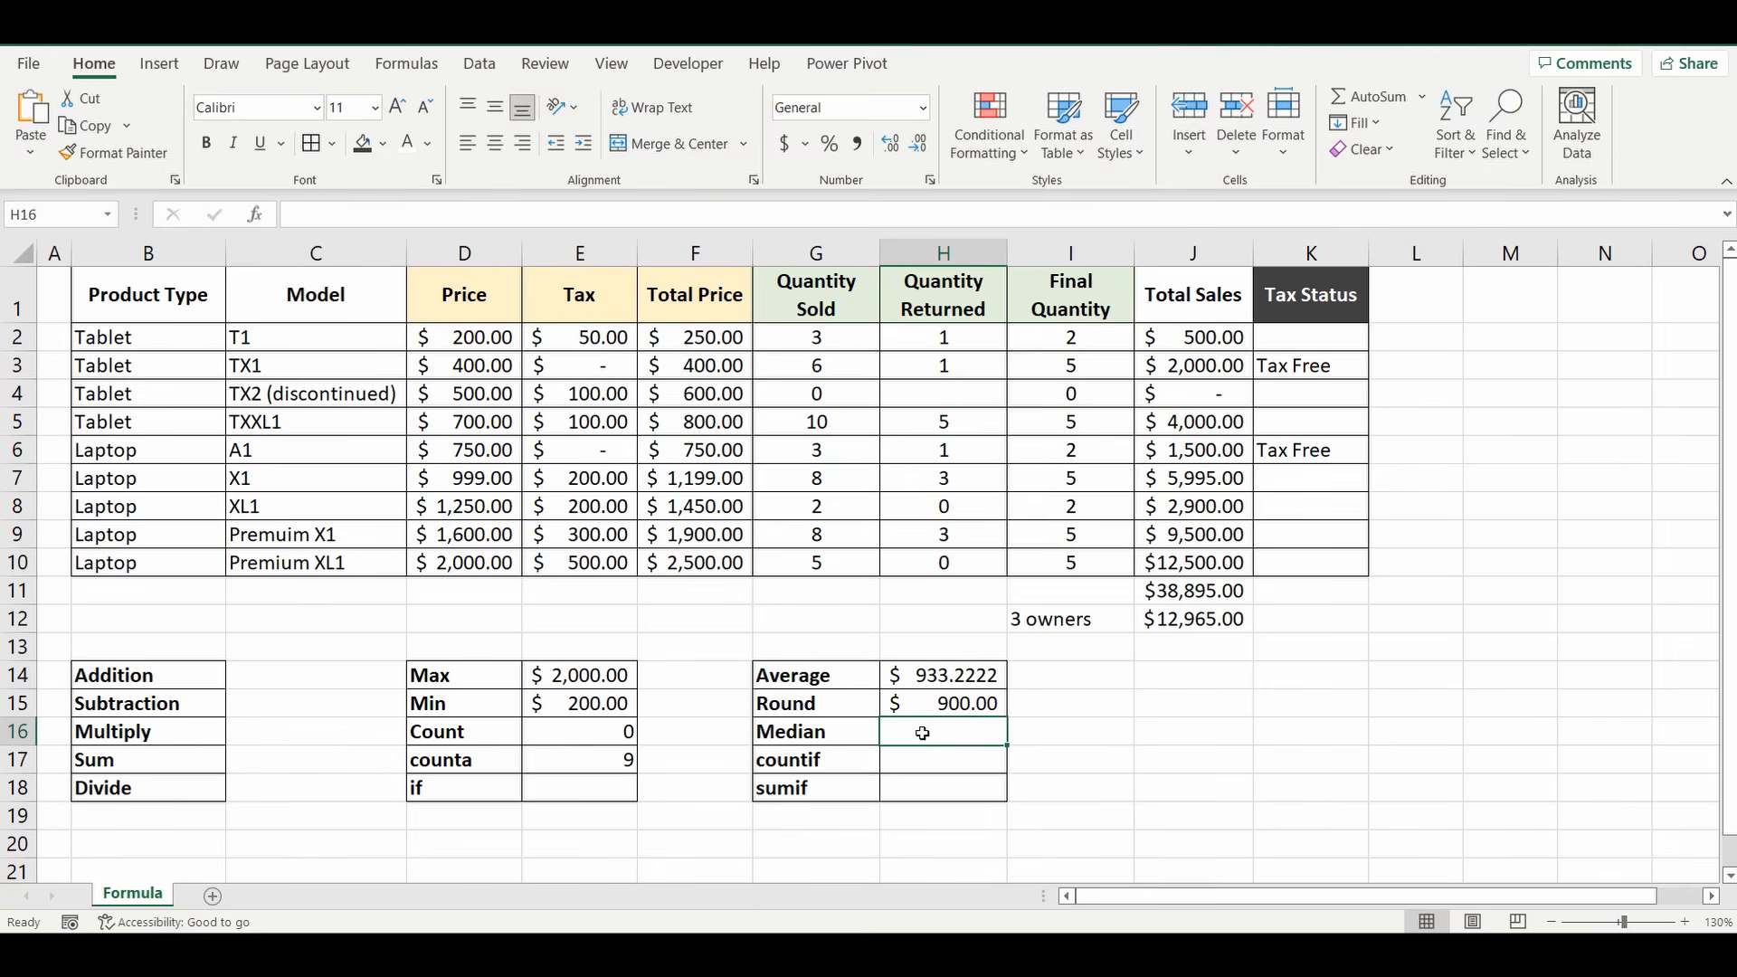
type("=median")
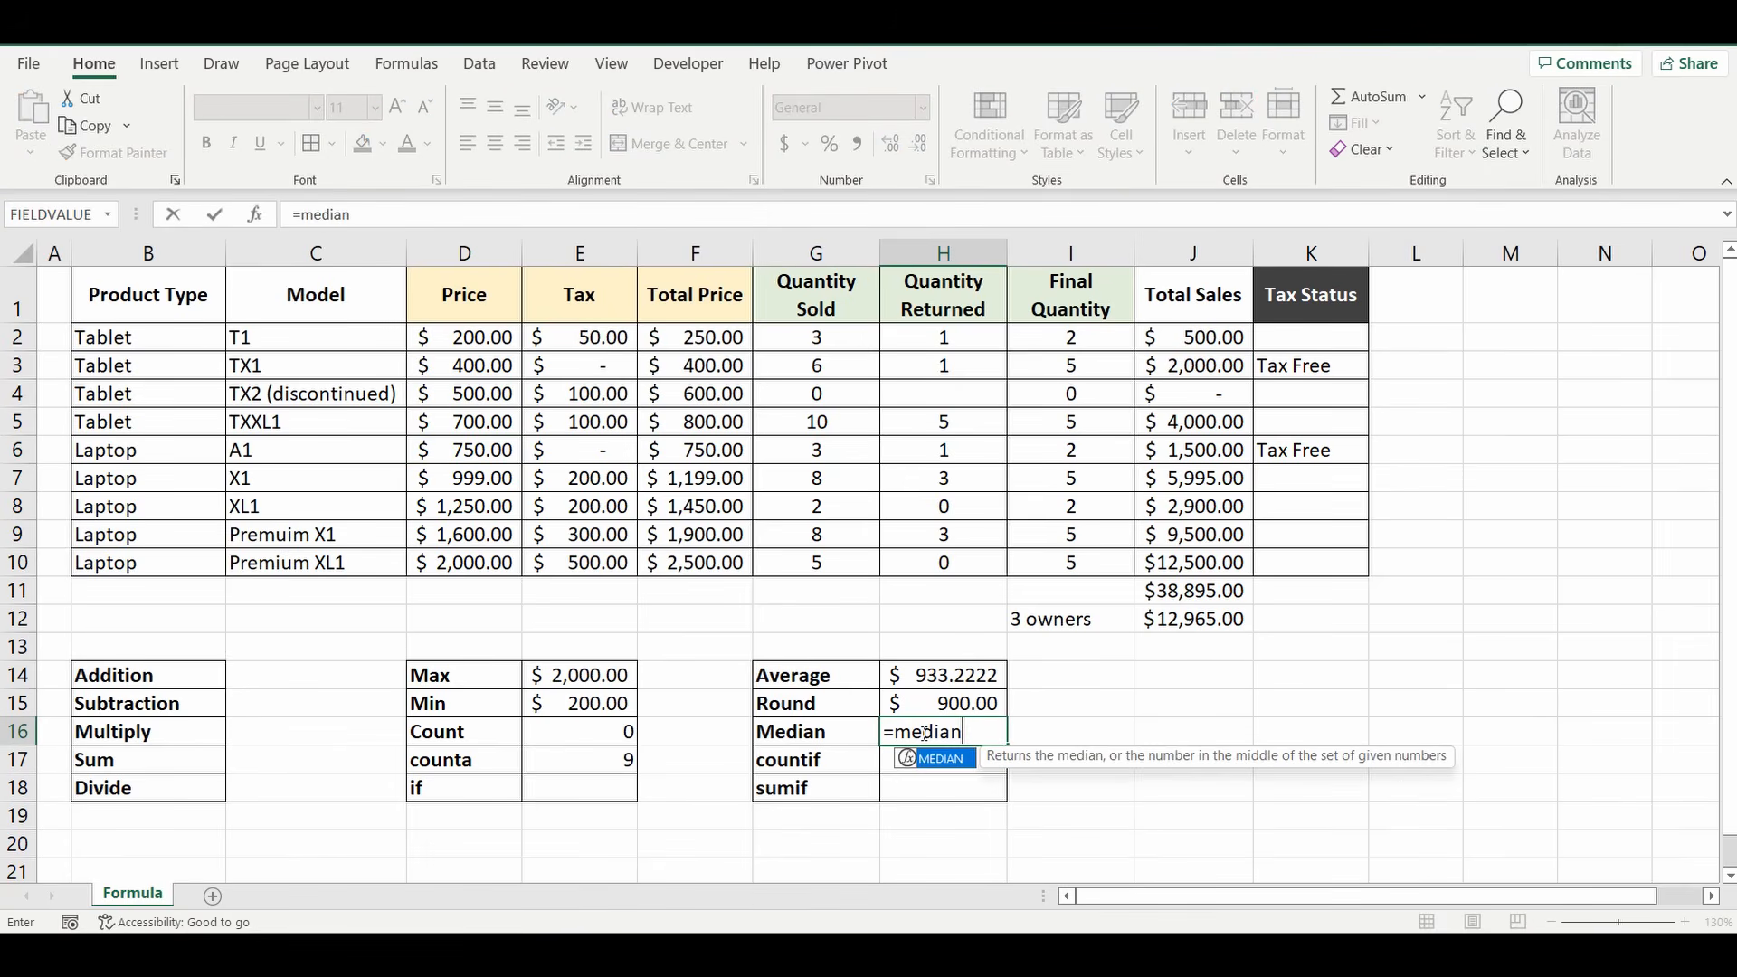
type("(")
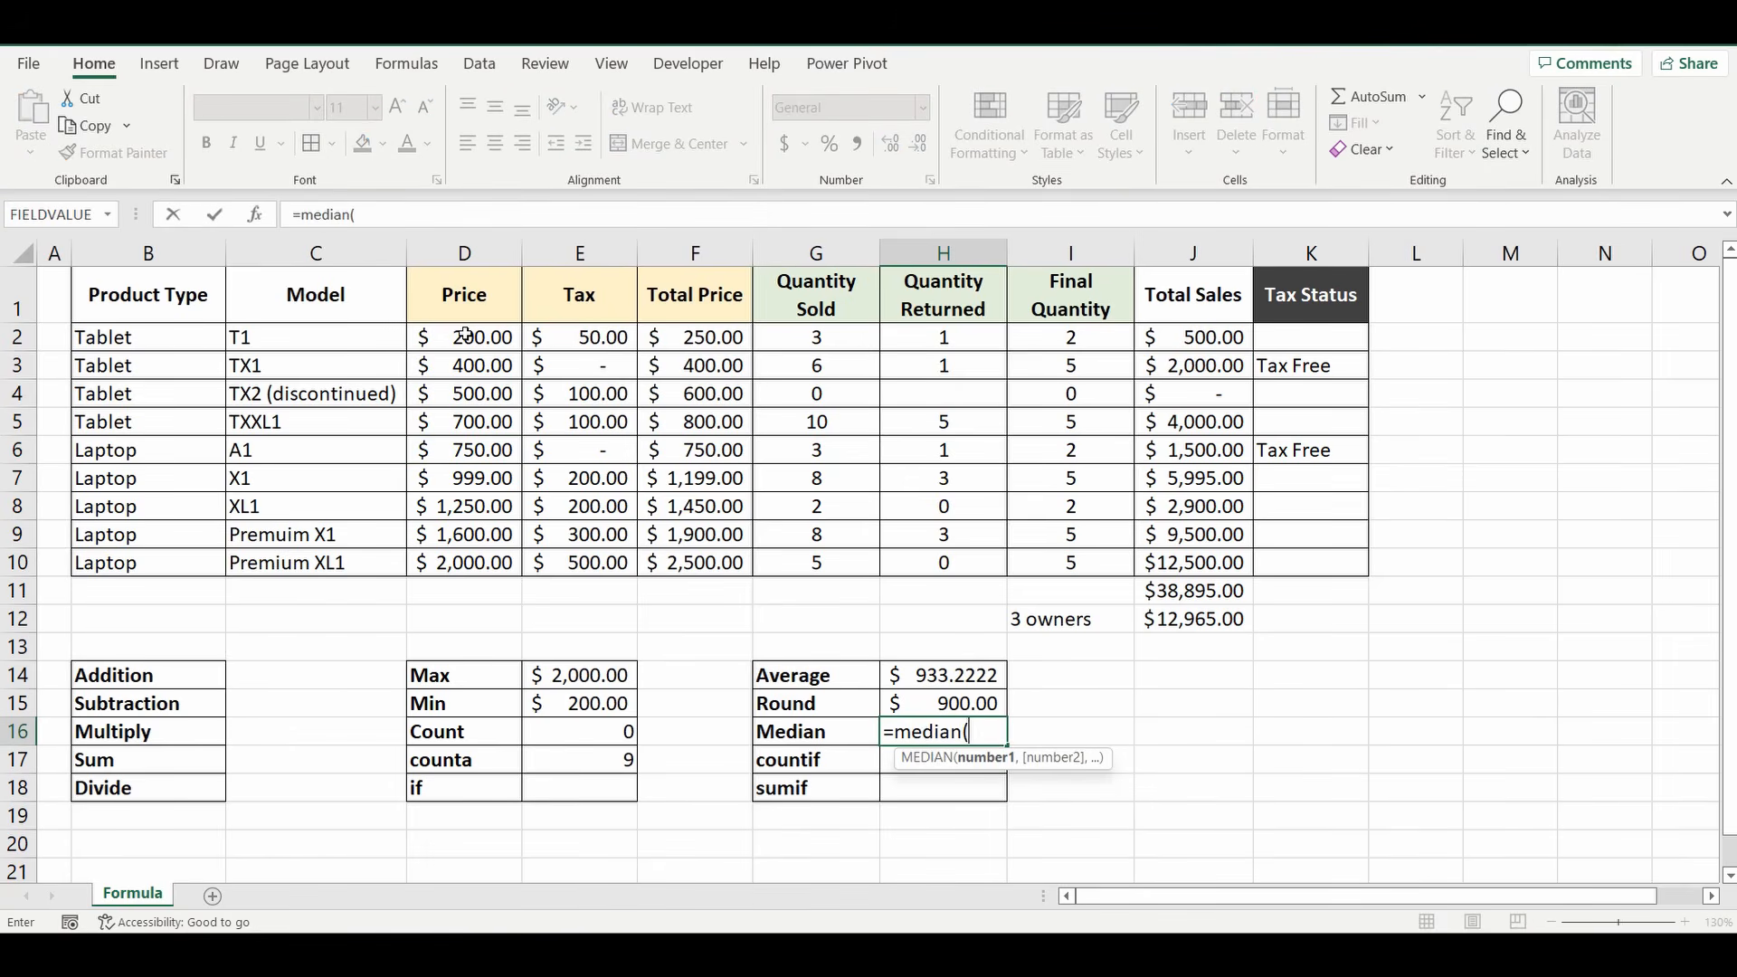
left_click_drag(464, 336, 464, 575)
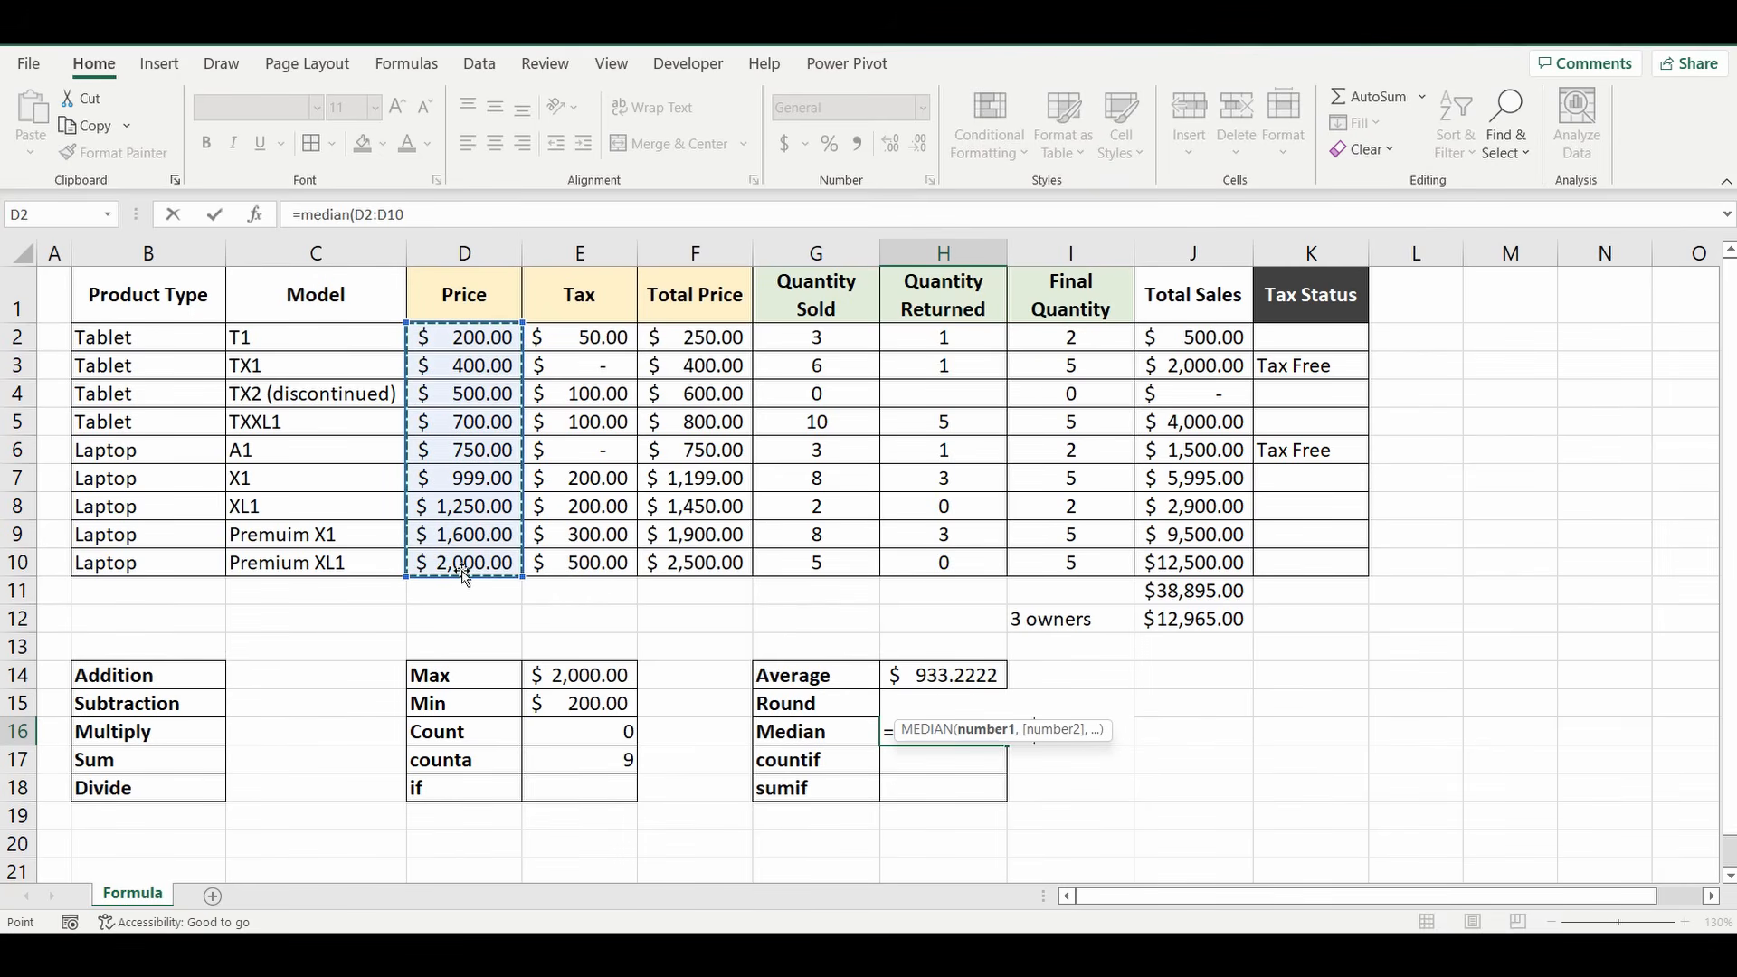
type(")")
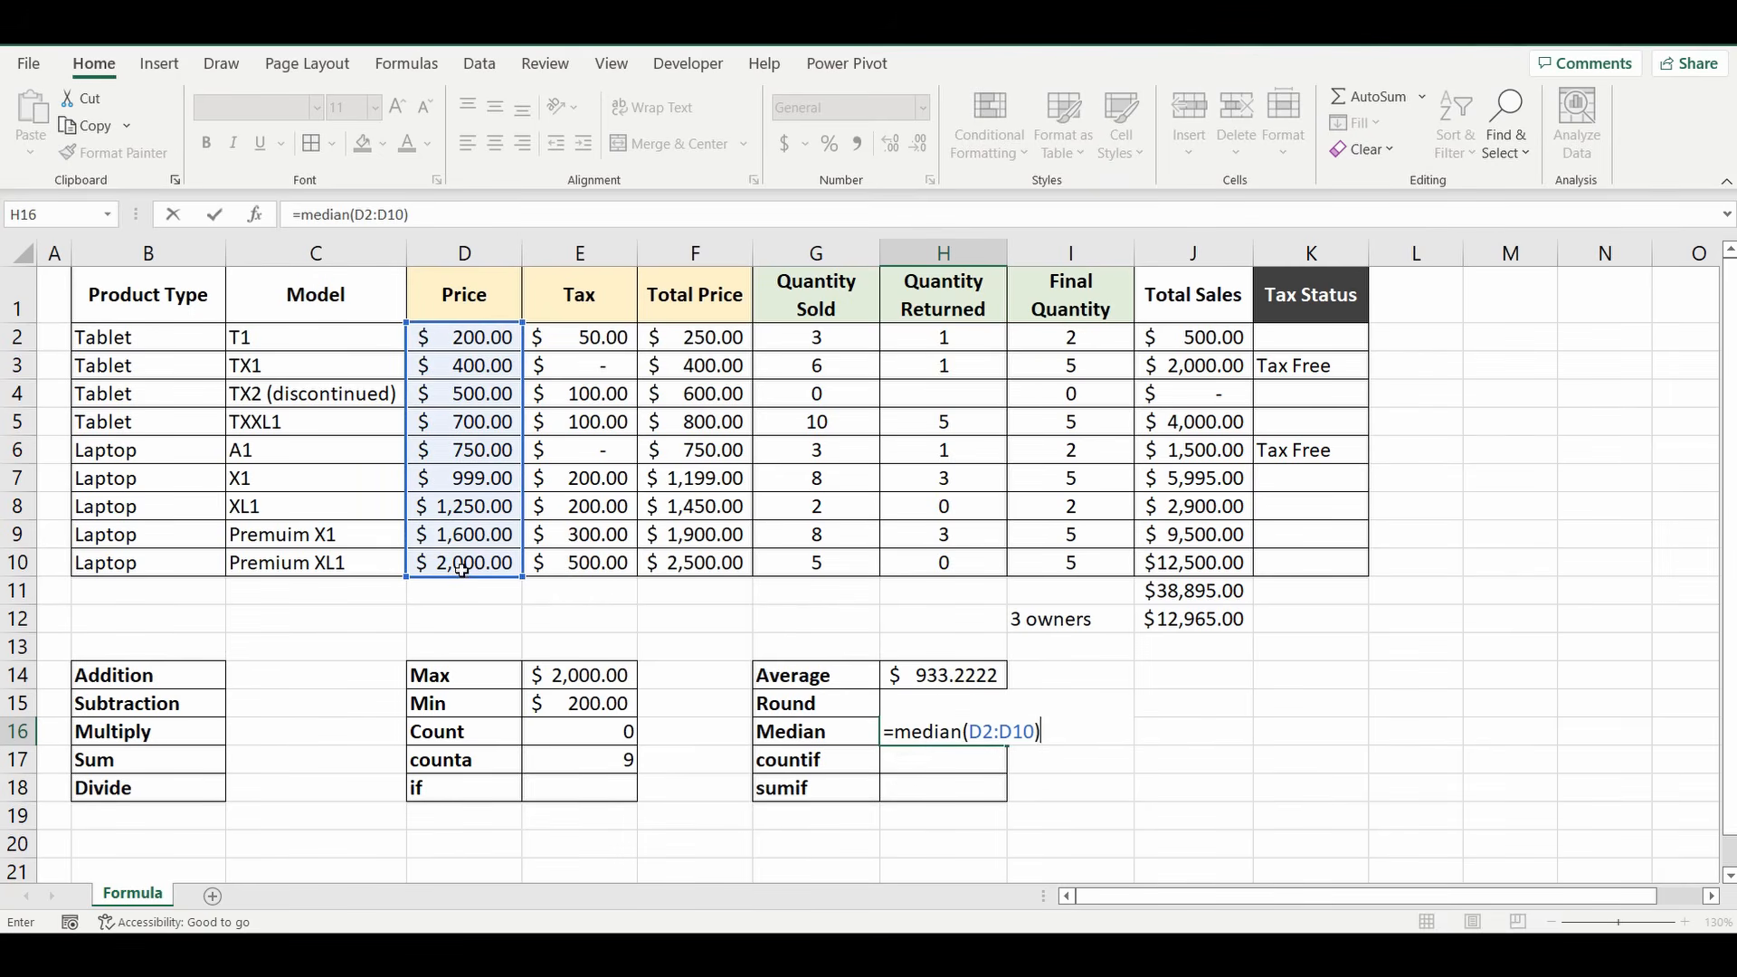
key("Return")
left_click(930, 735)
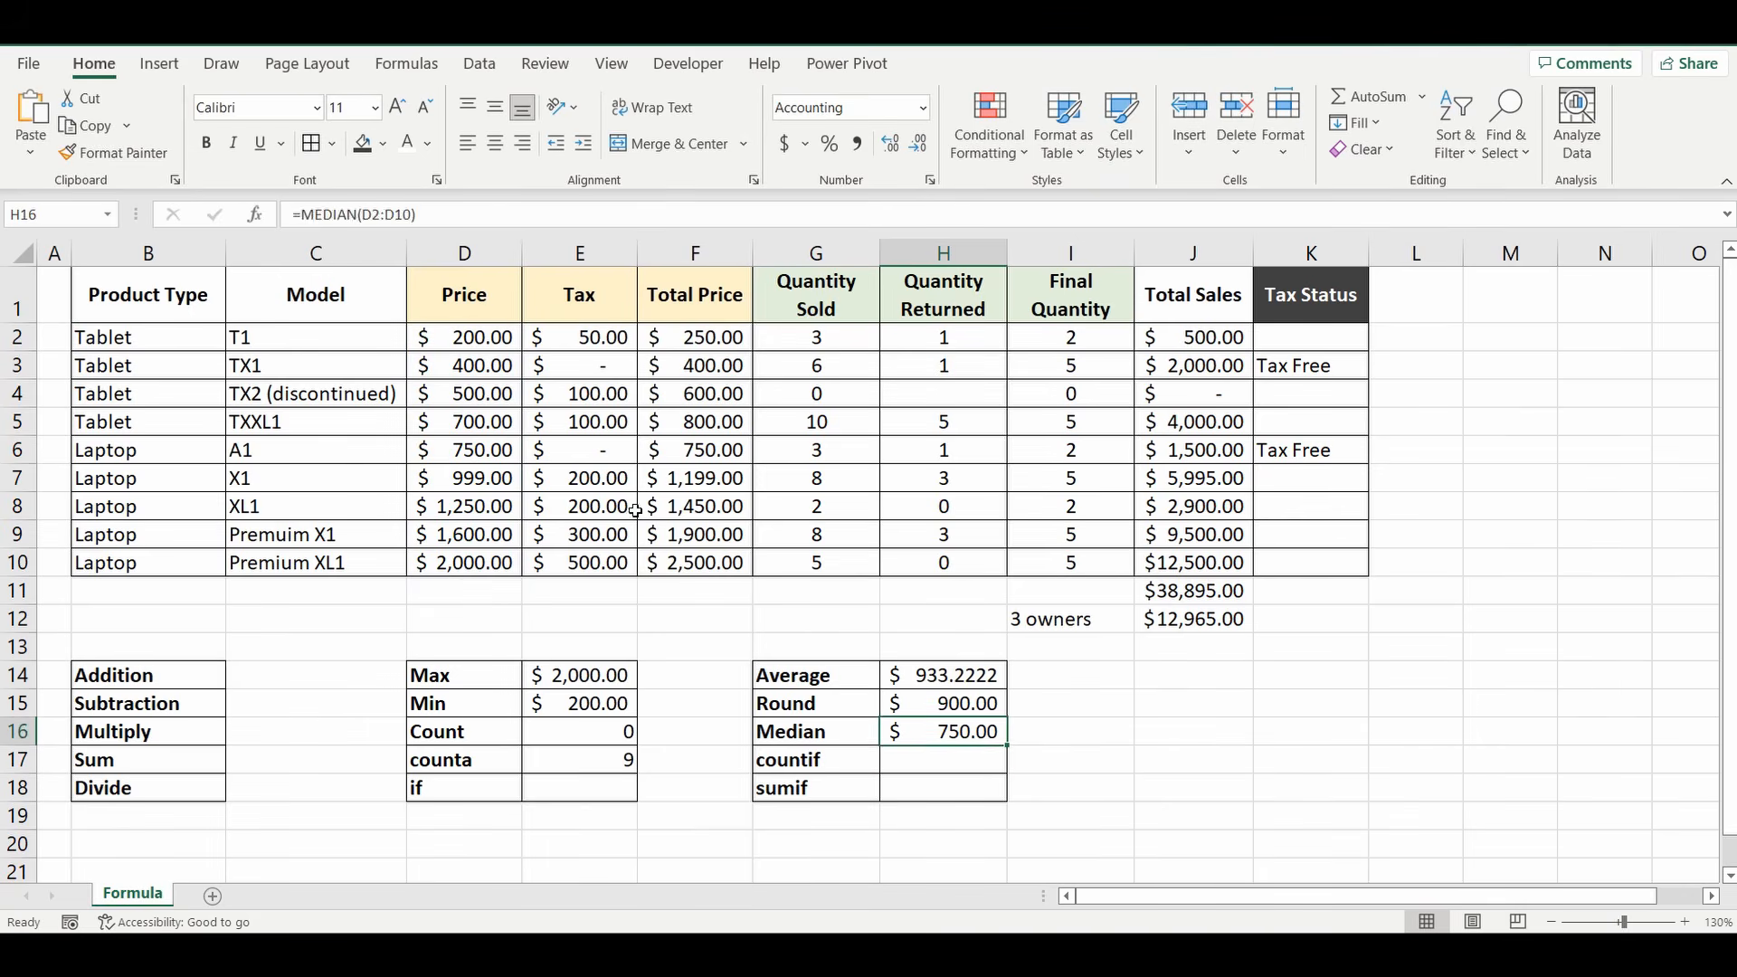
left_click(448, 457)
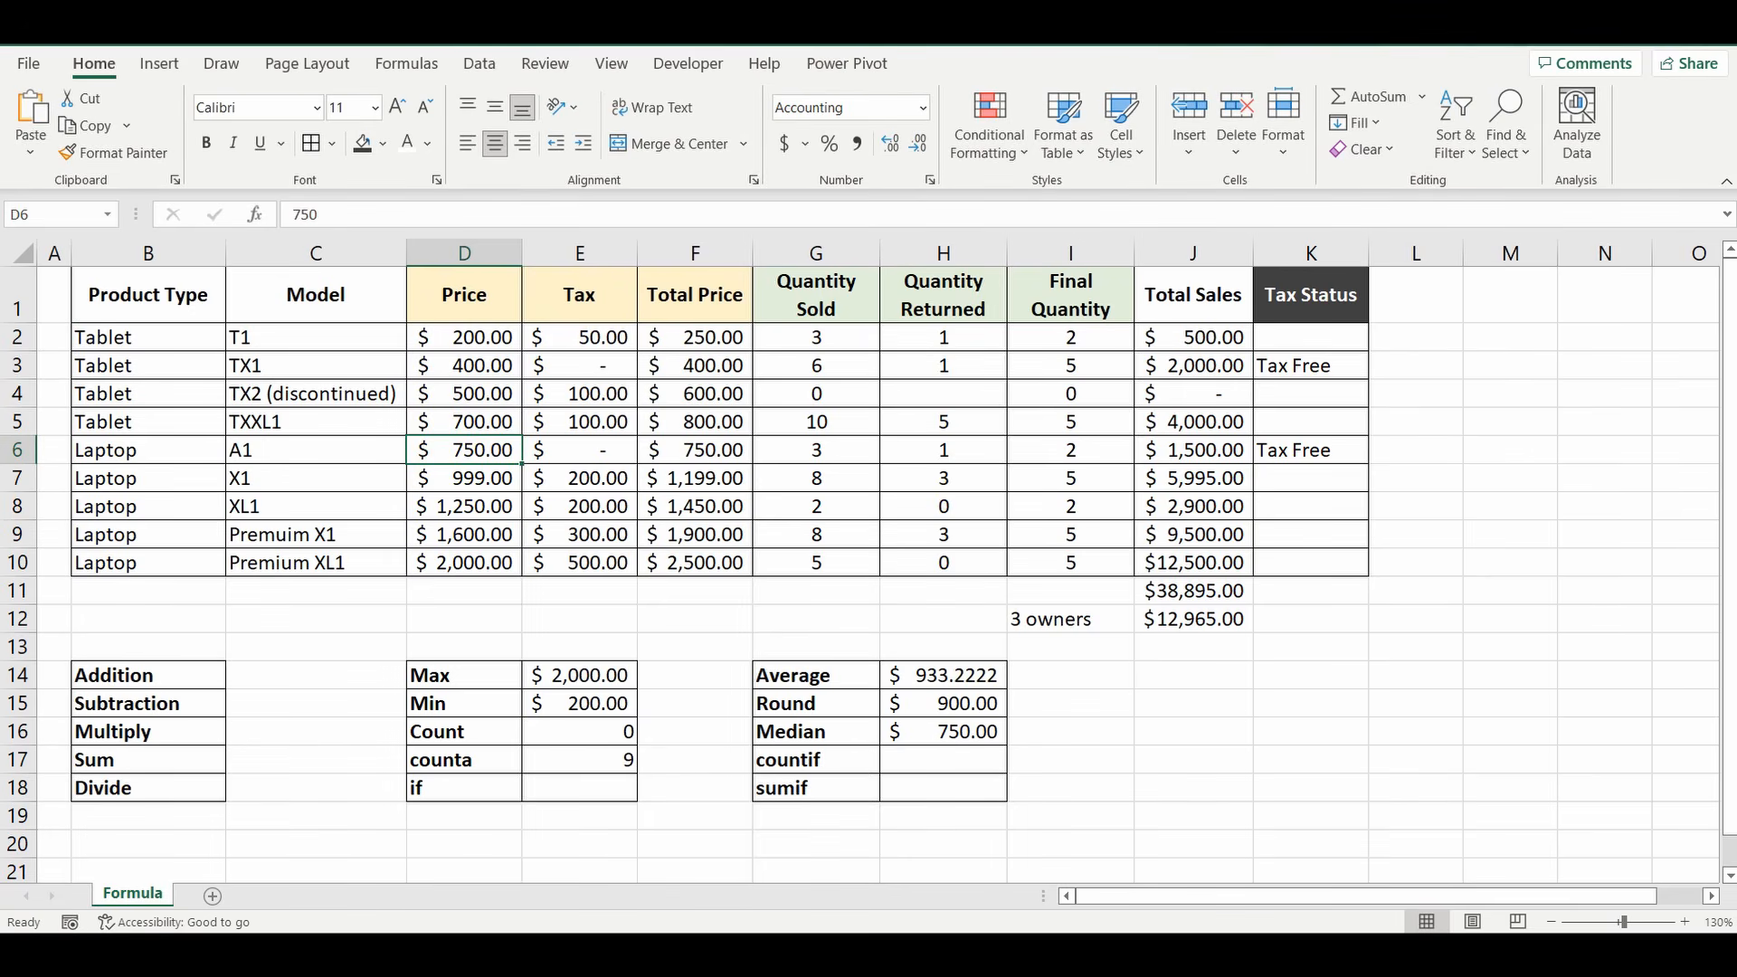
Step: Count the products with a returned quantity of 1 in H17, beside the countif label, with =COUNTIF(H2:H10,1)
left_click(942, 760)
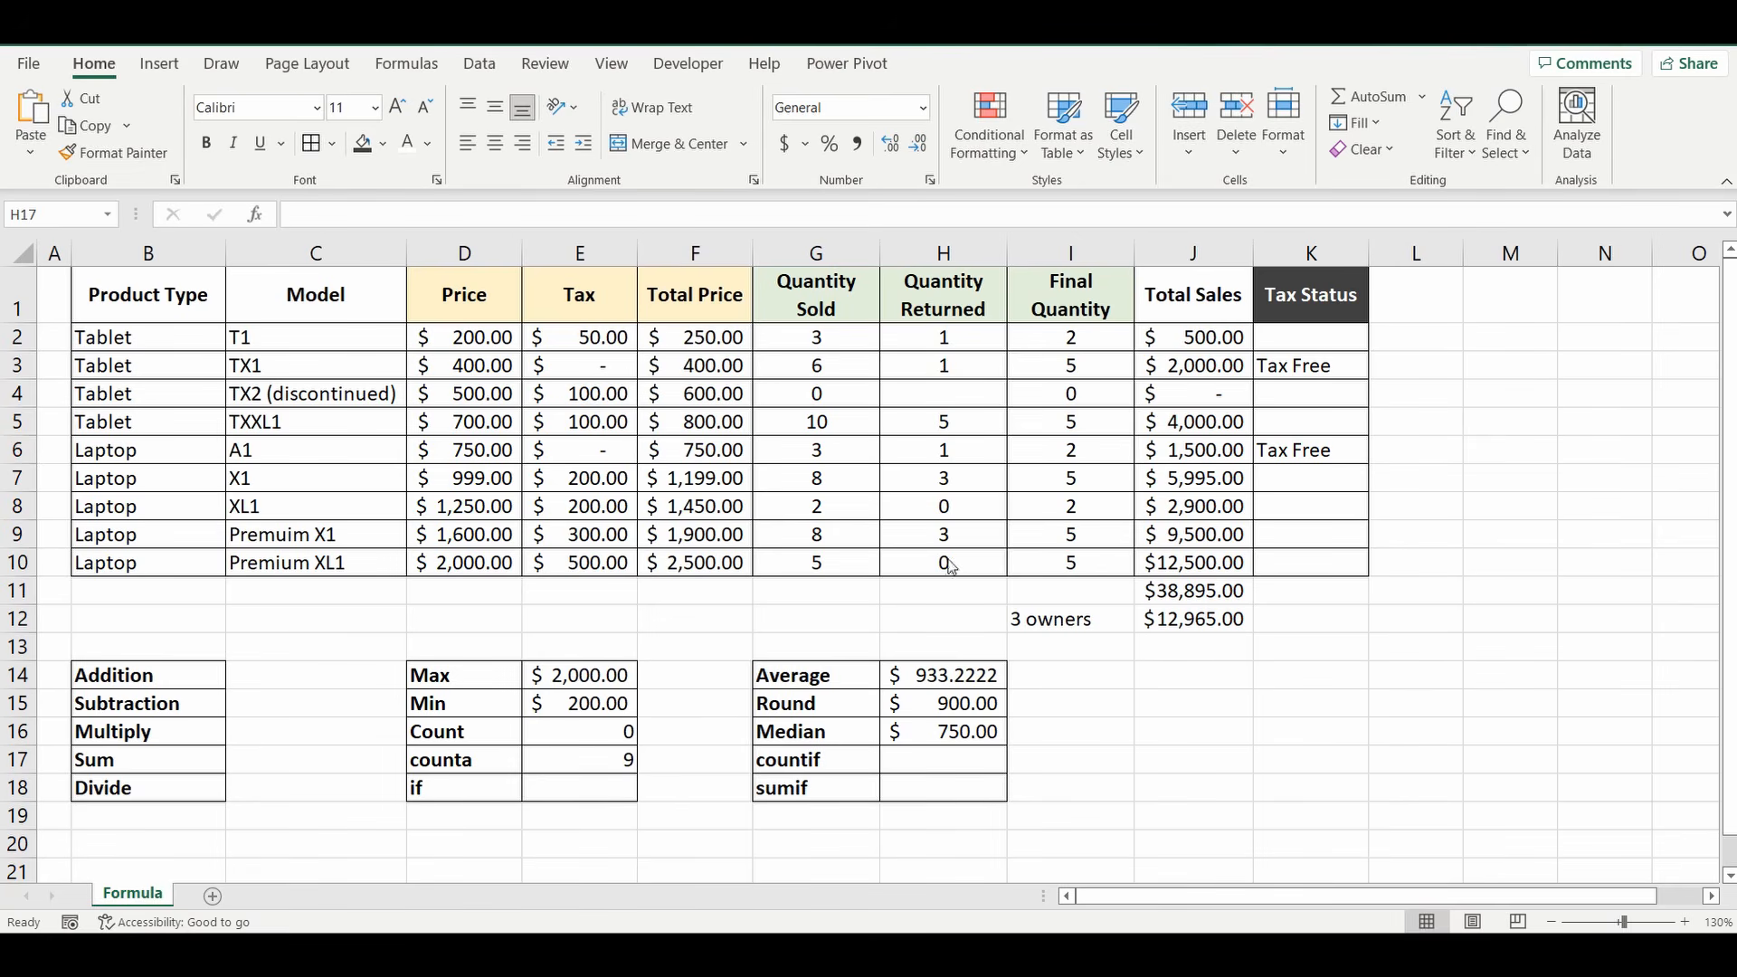
left_click(956, 346)
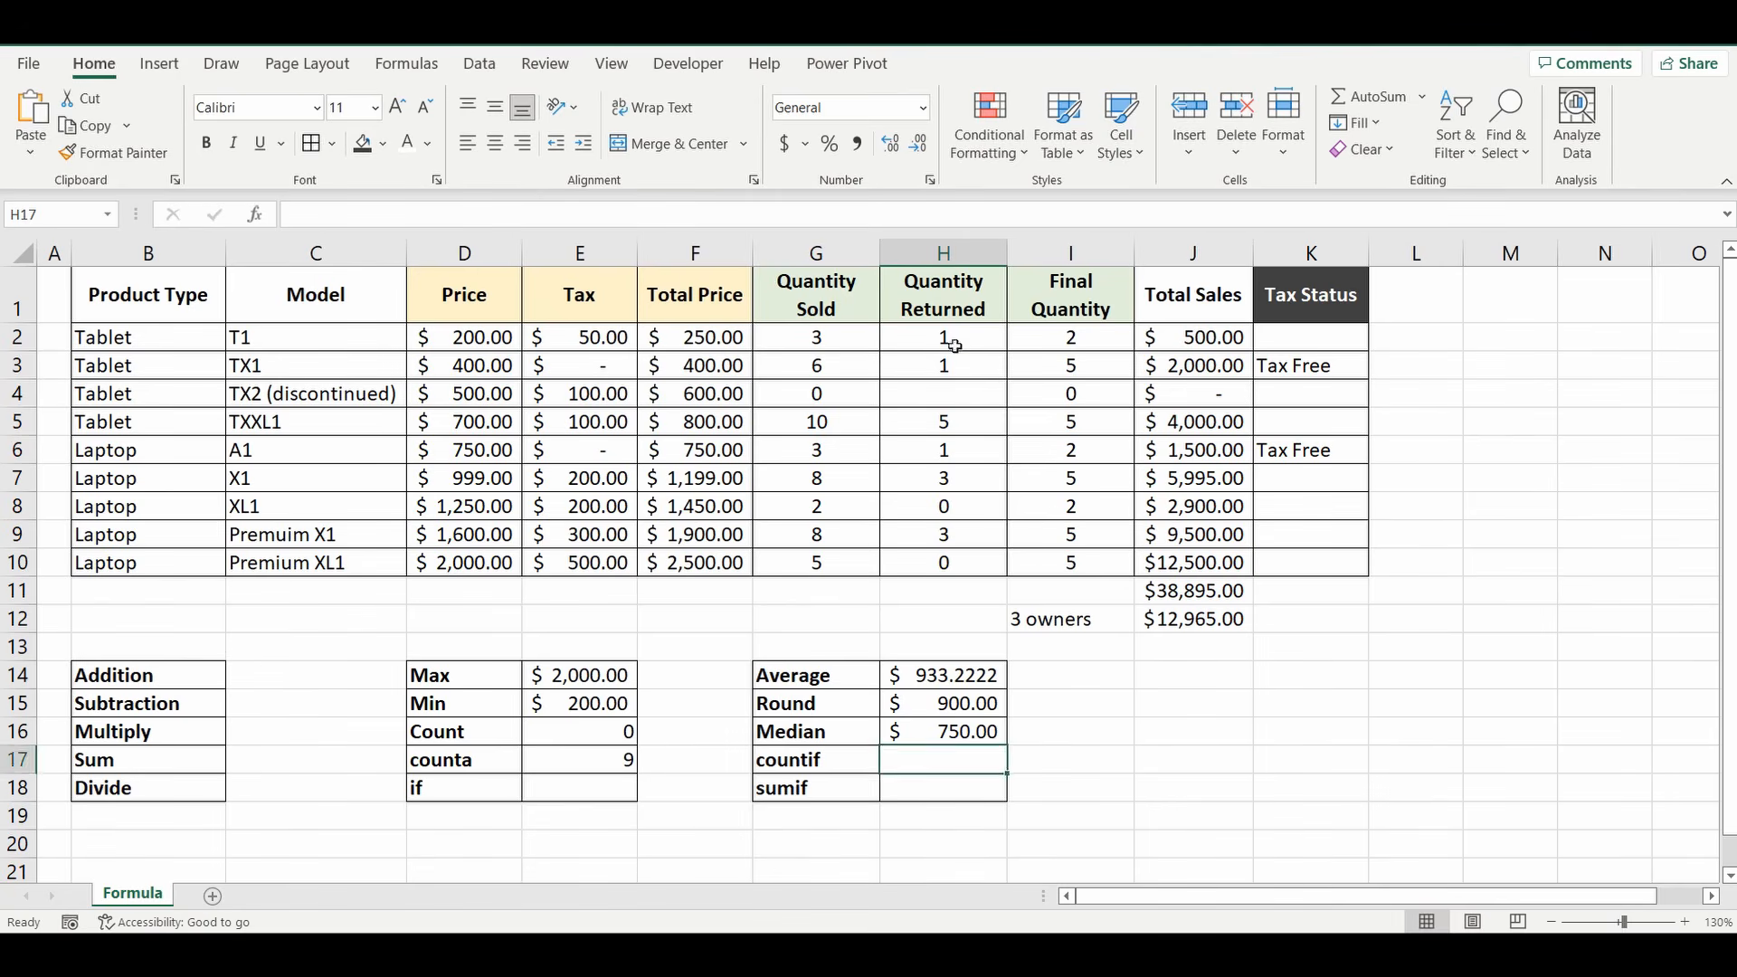
left_click(953, 450)
left_click(929, 766)
type("=")
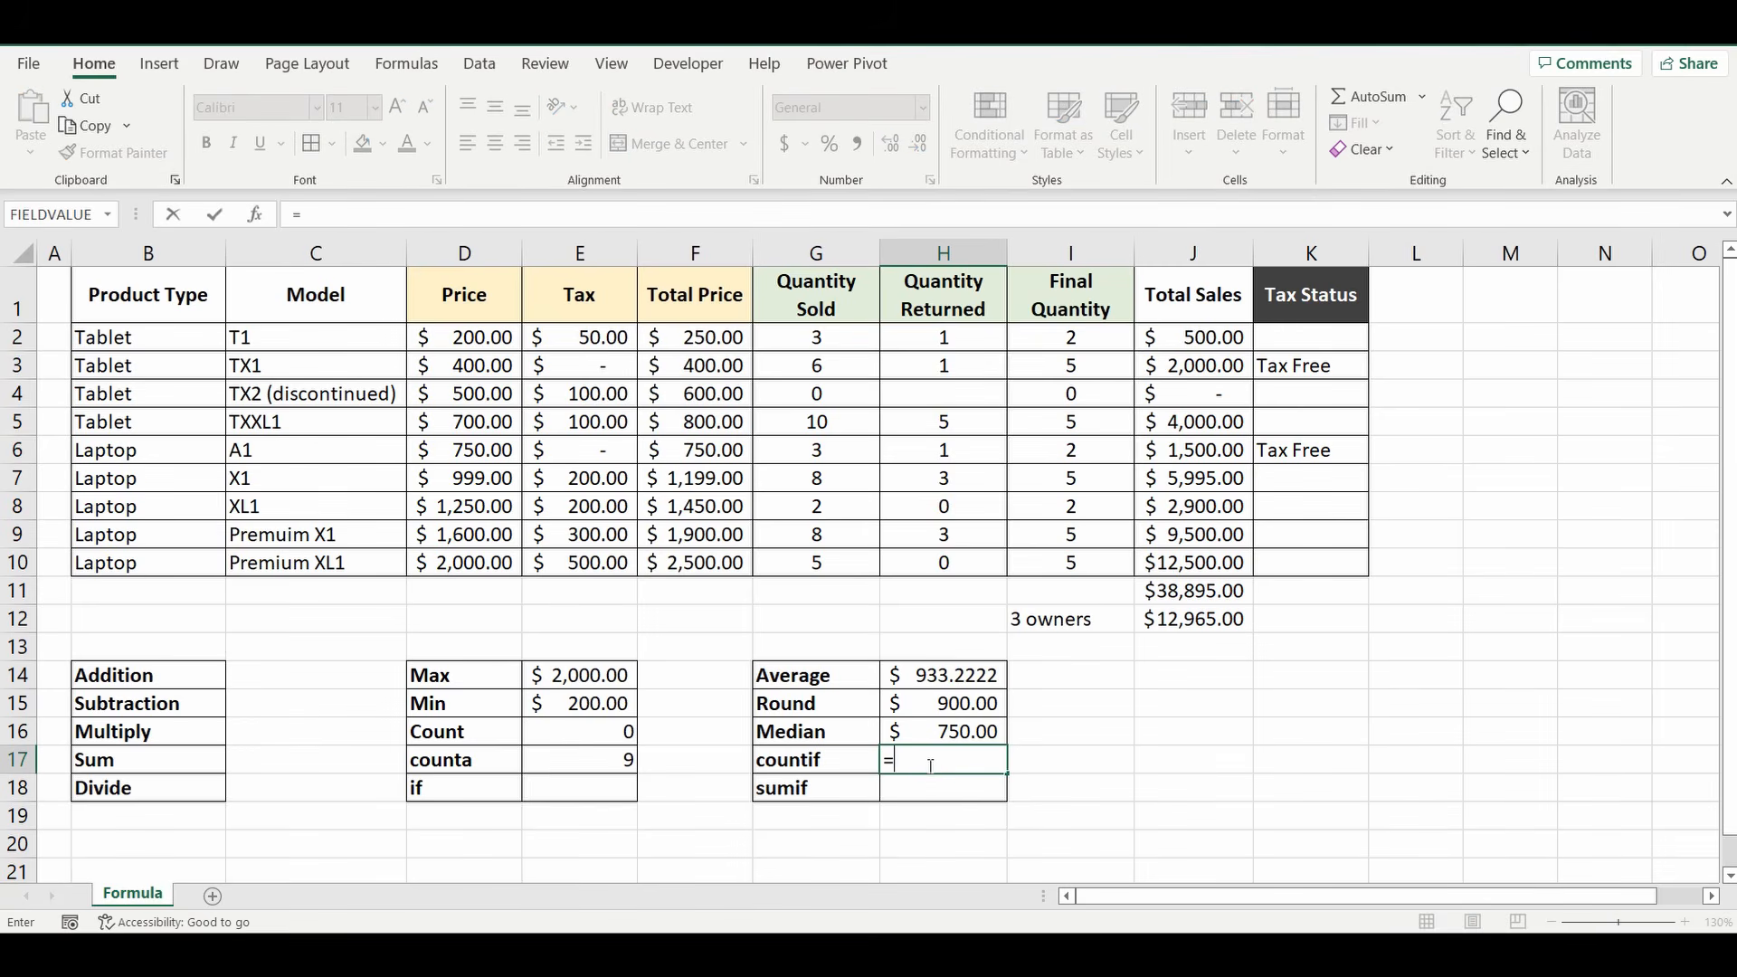
type("counti")
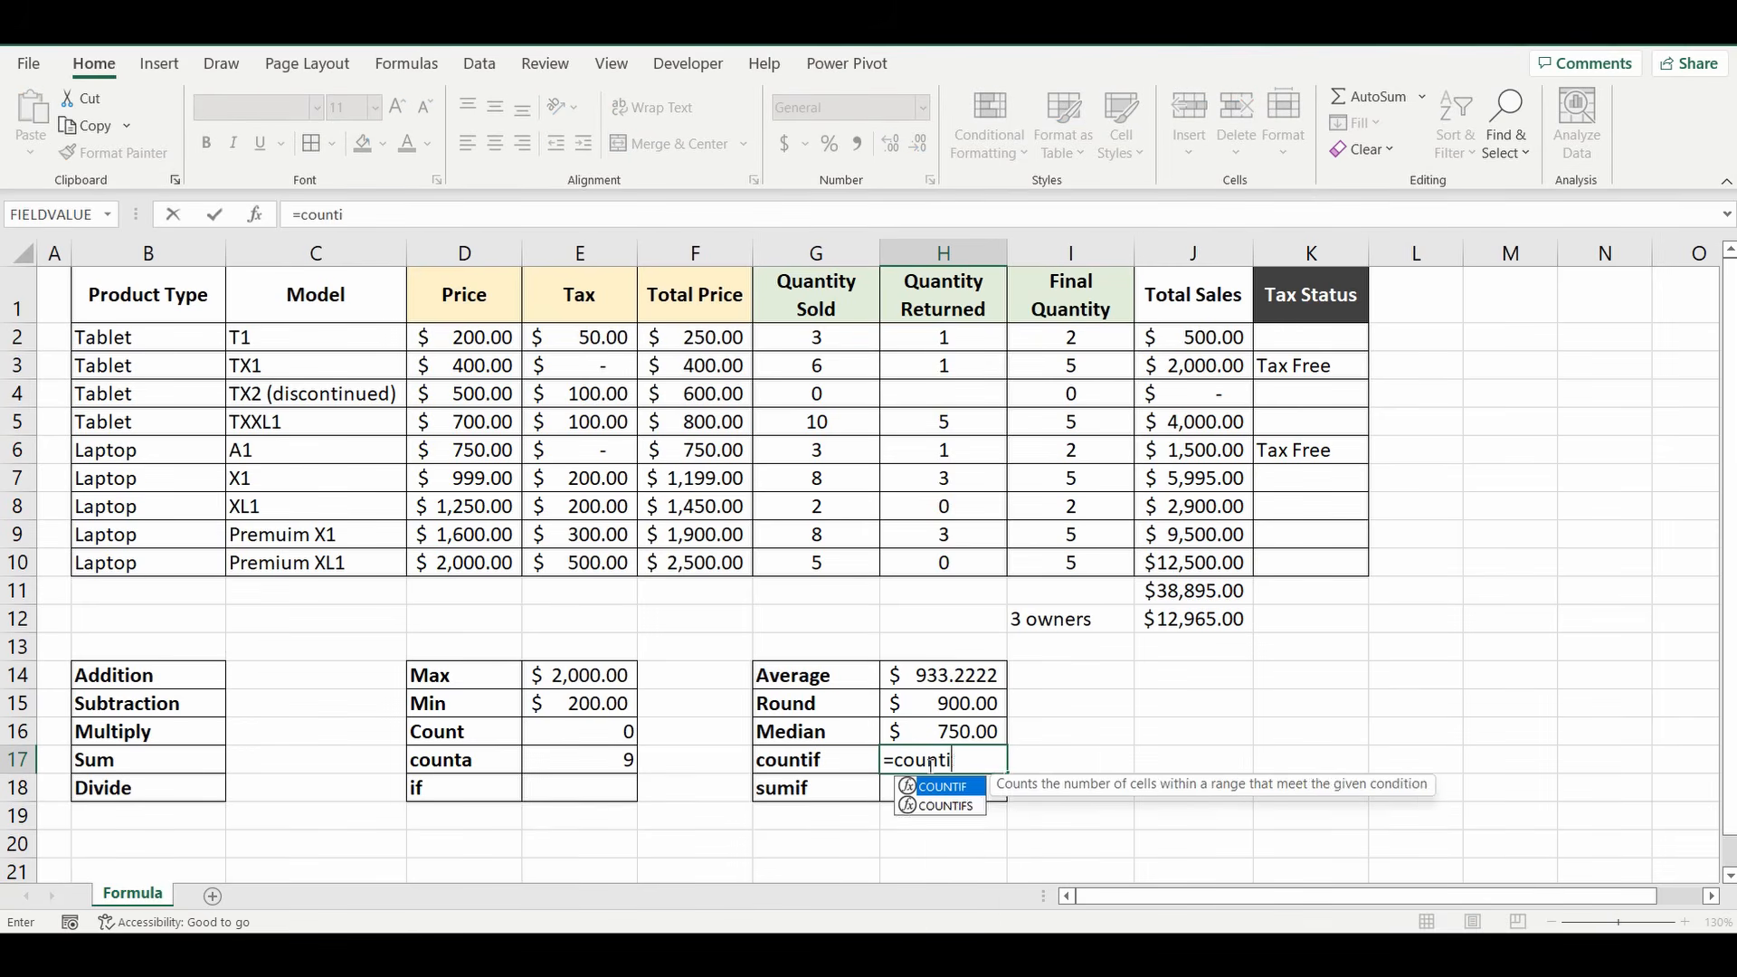
type("f(")
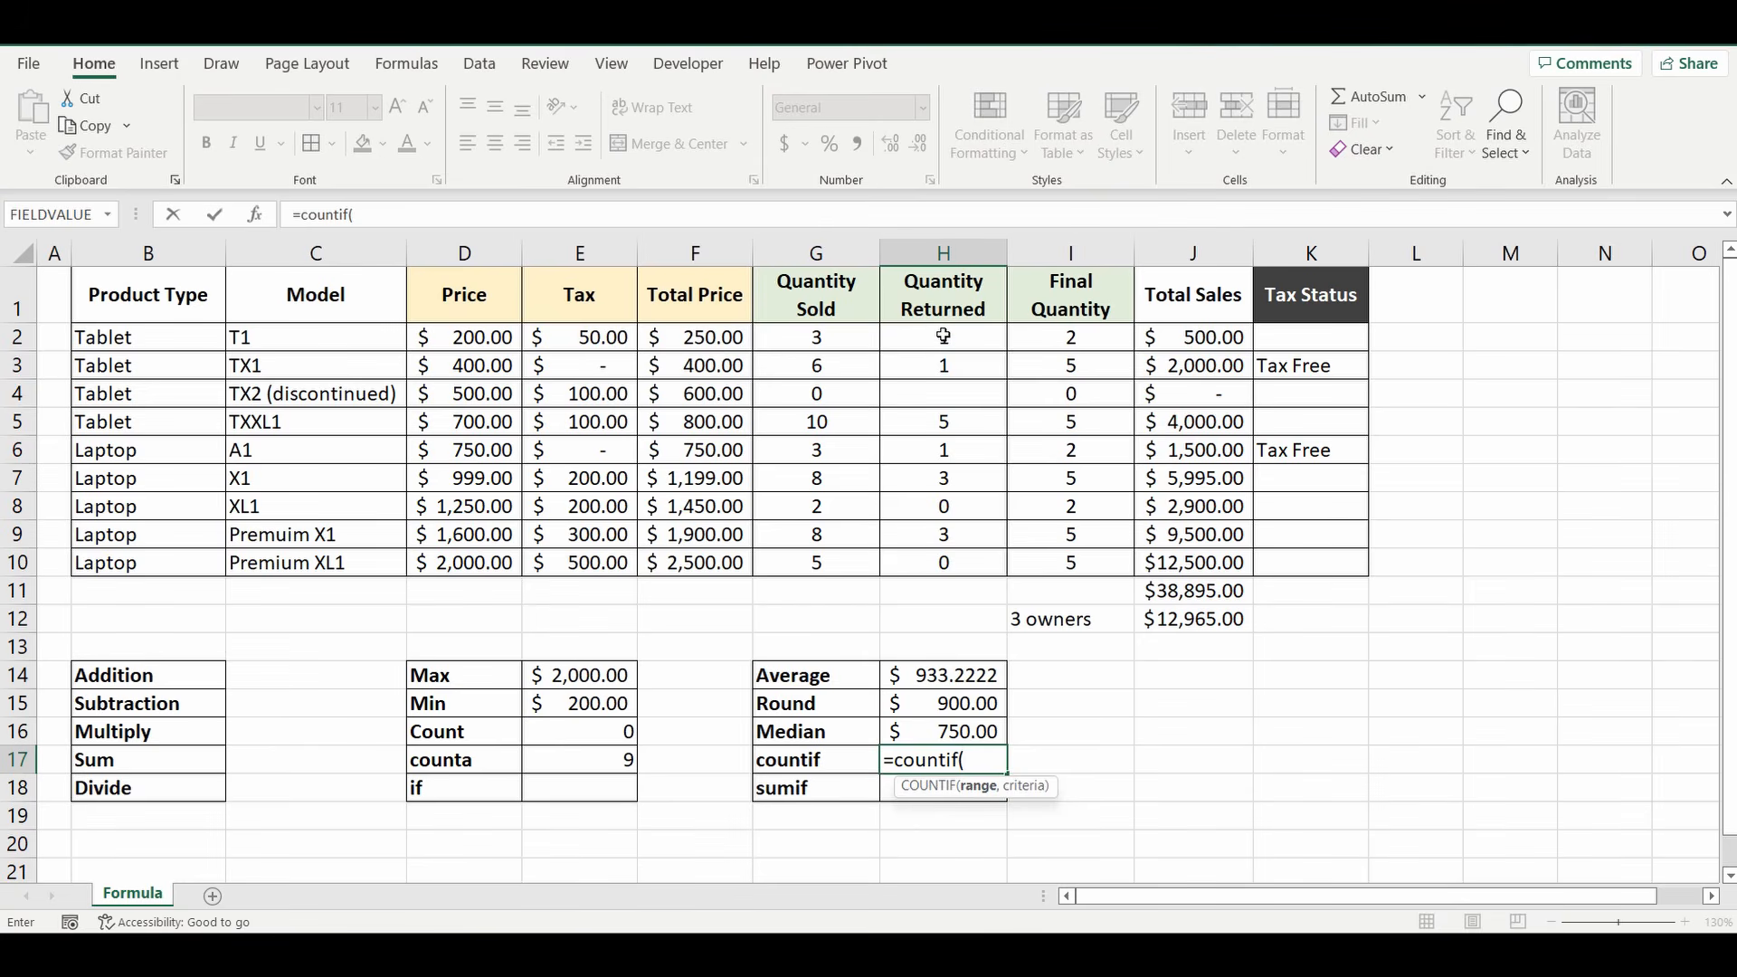
left_click_drag(941, 335, 943, 575)
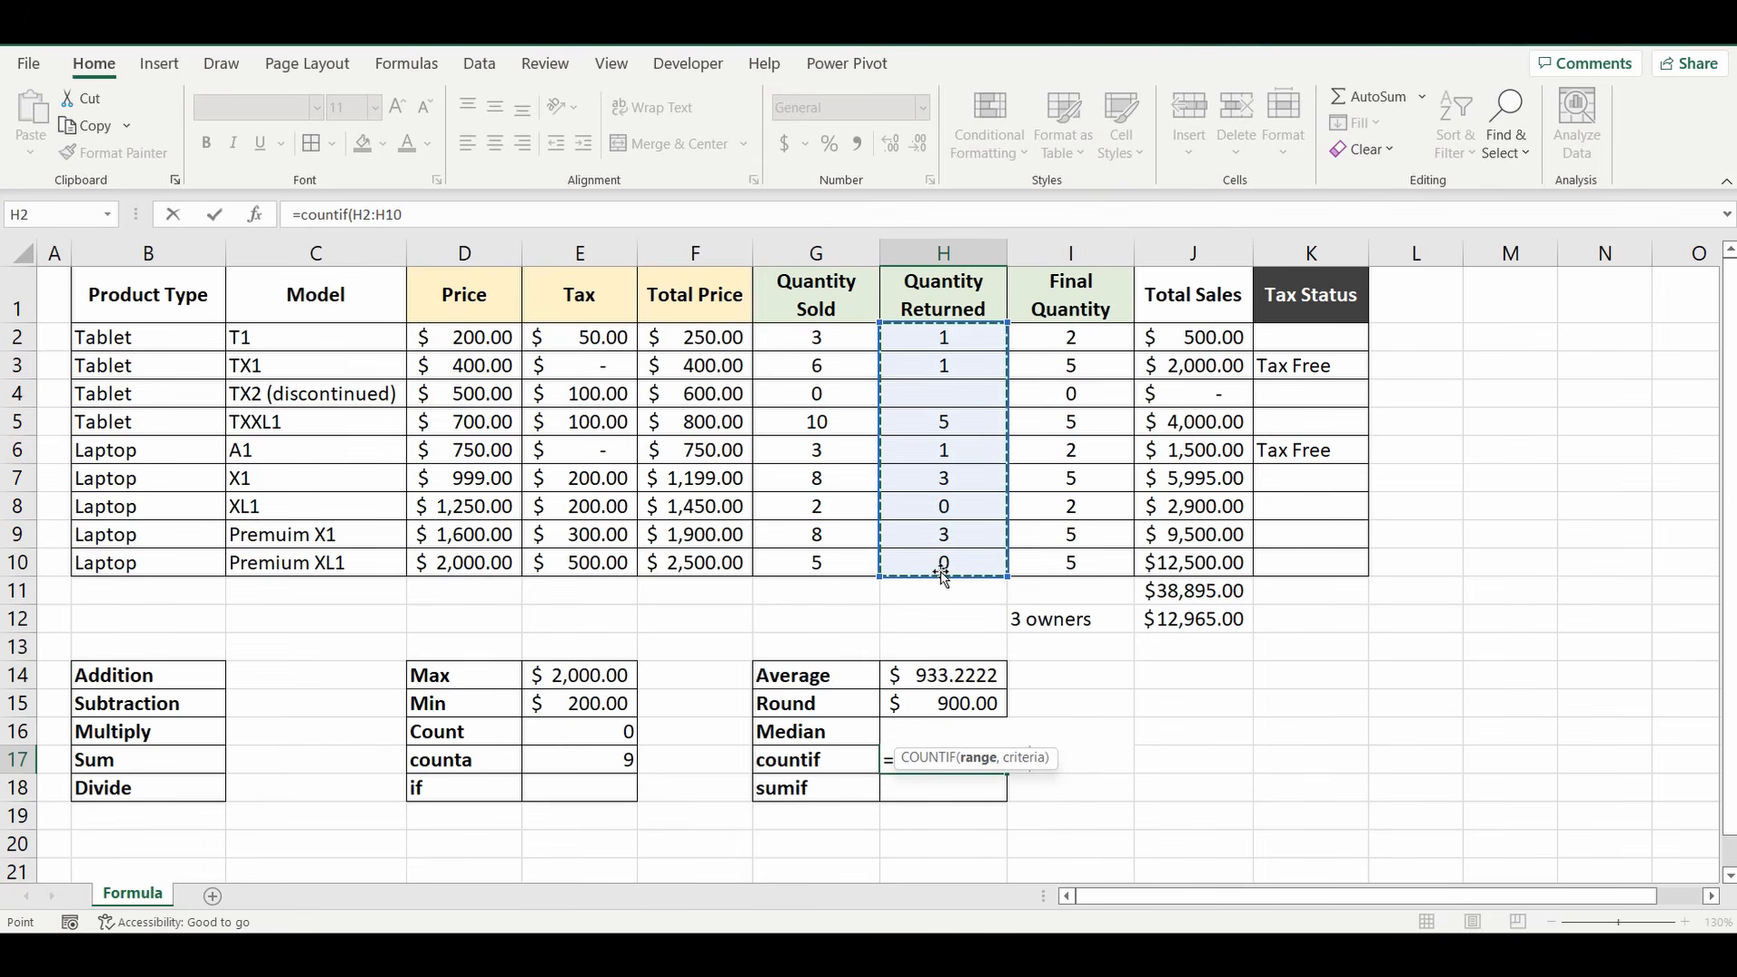
type(",")
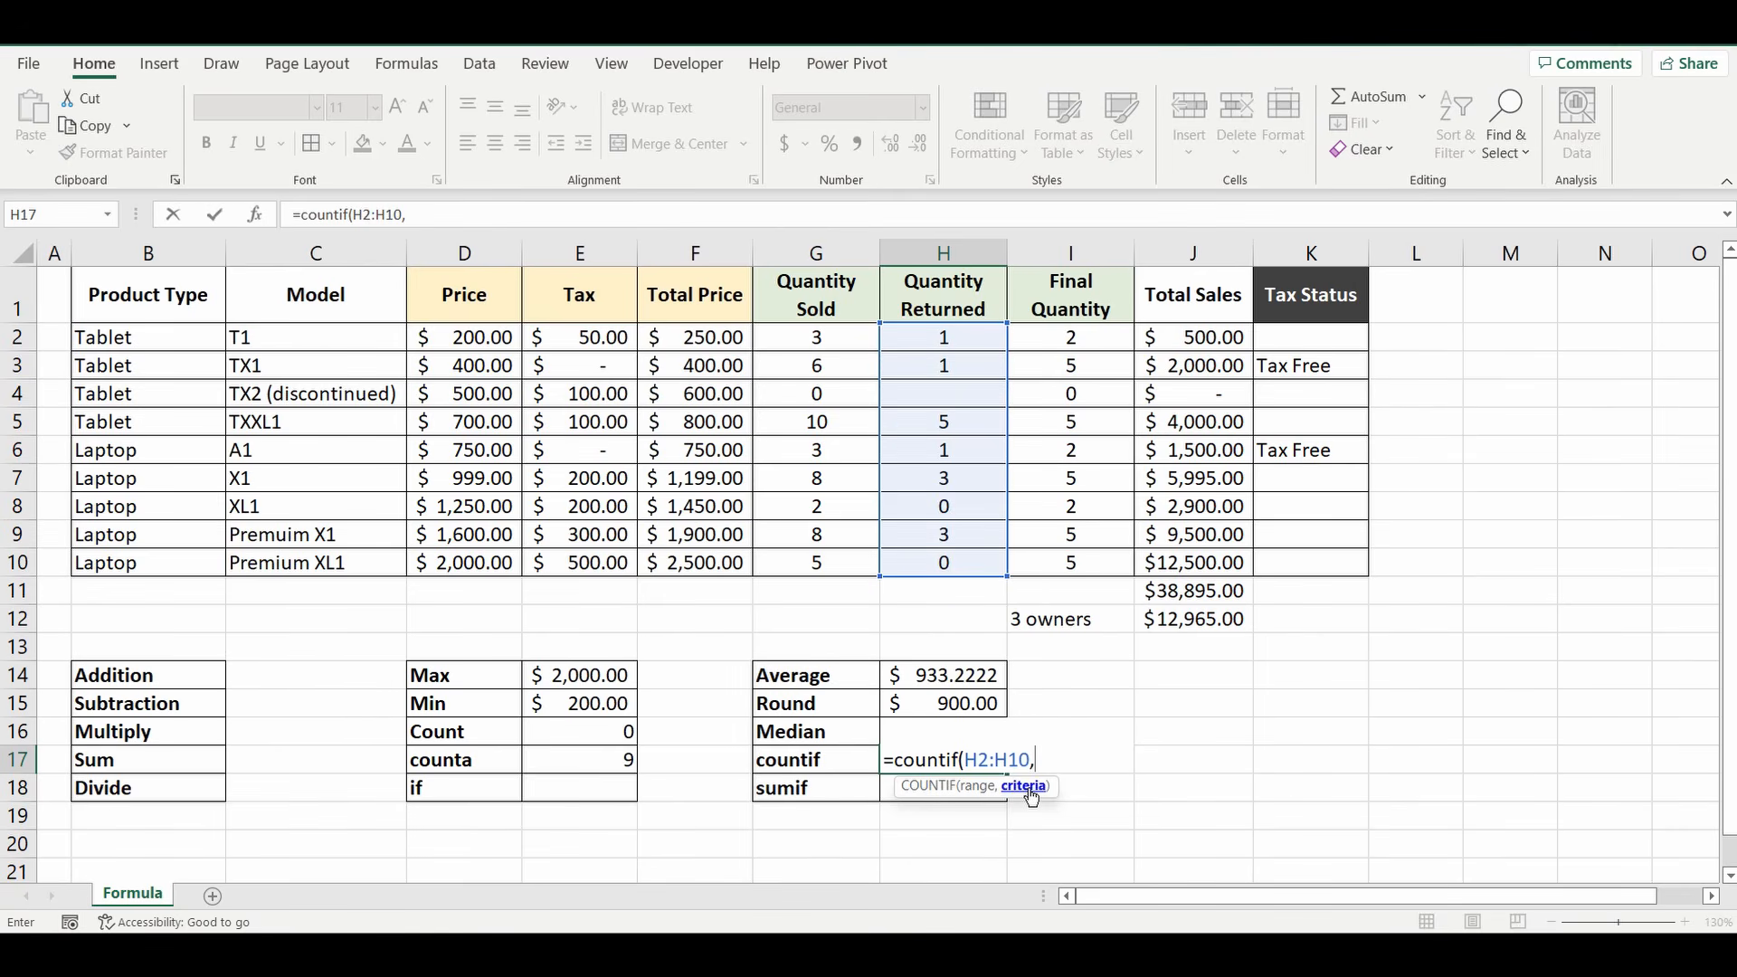
type("1)")
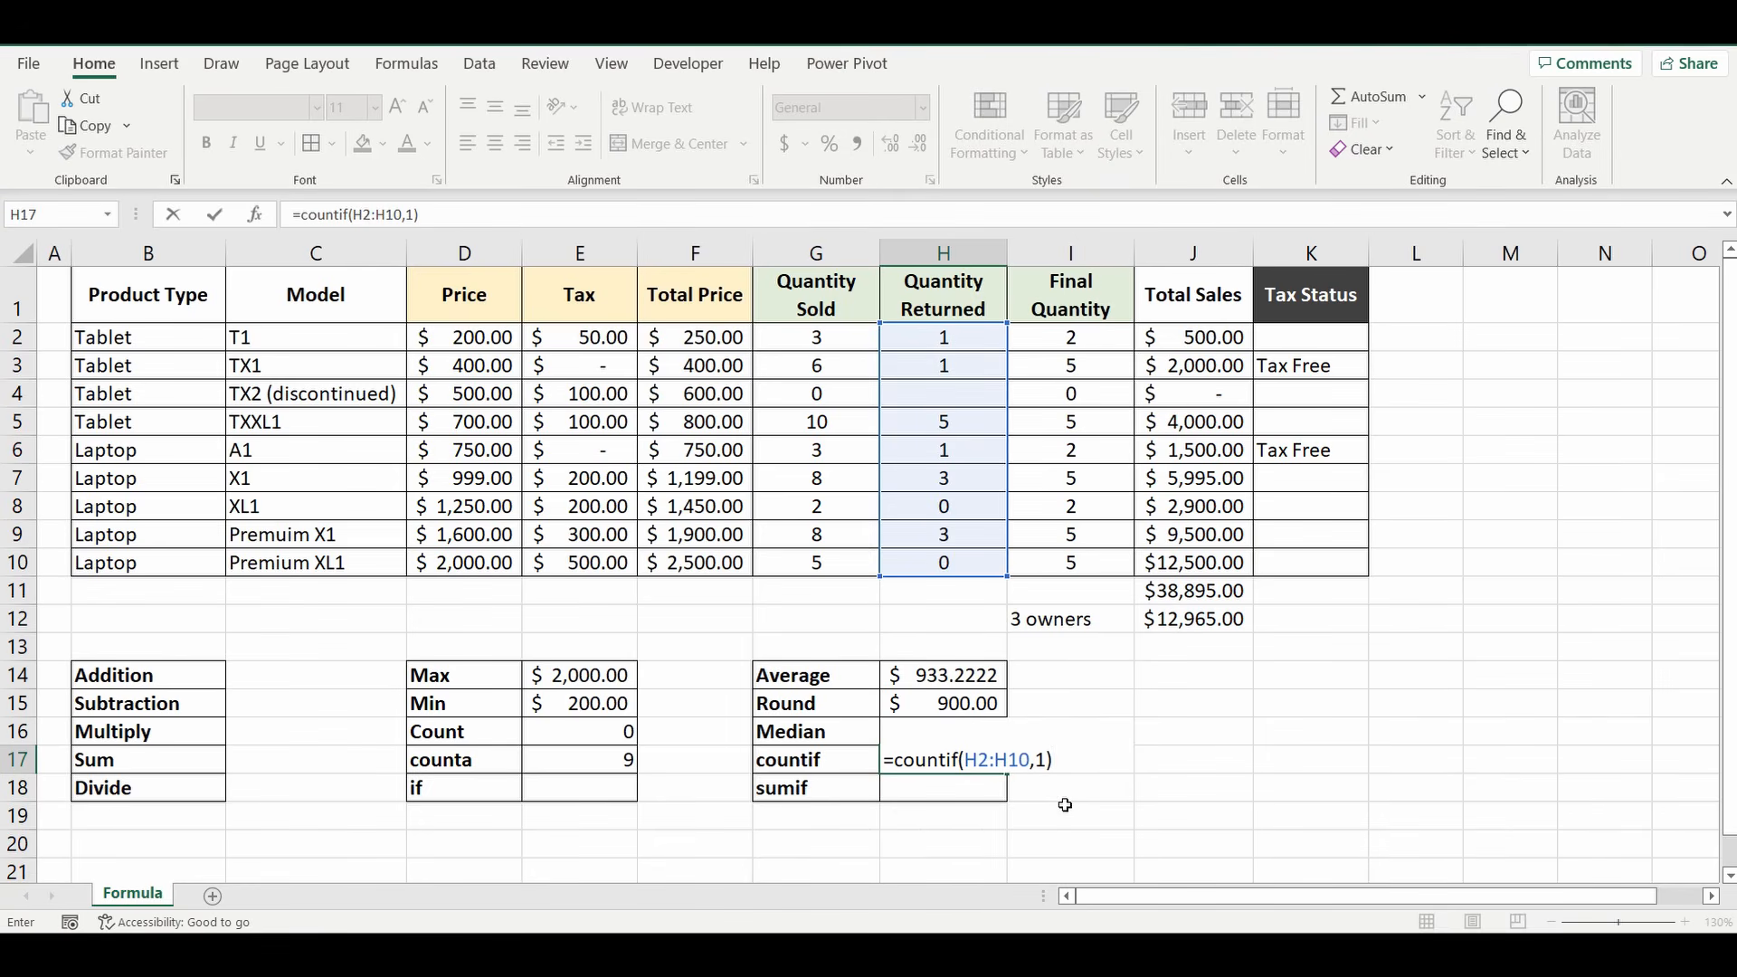
key("Return")
left_click(936, 761)
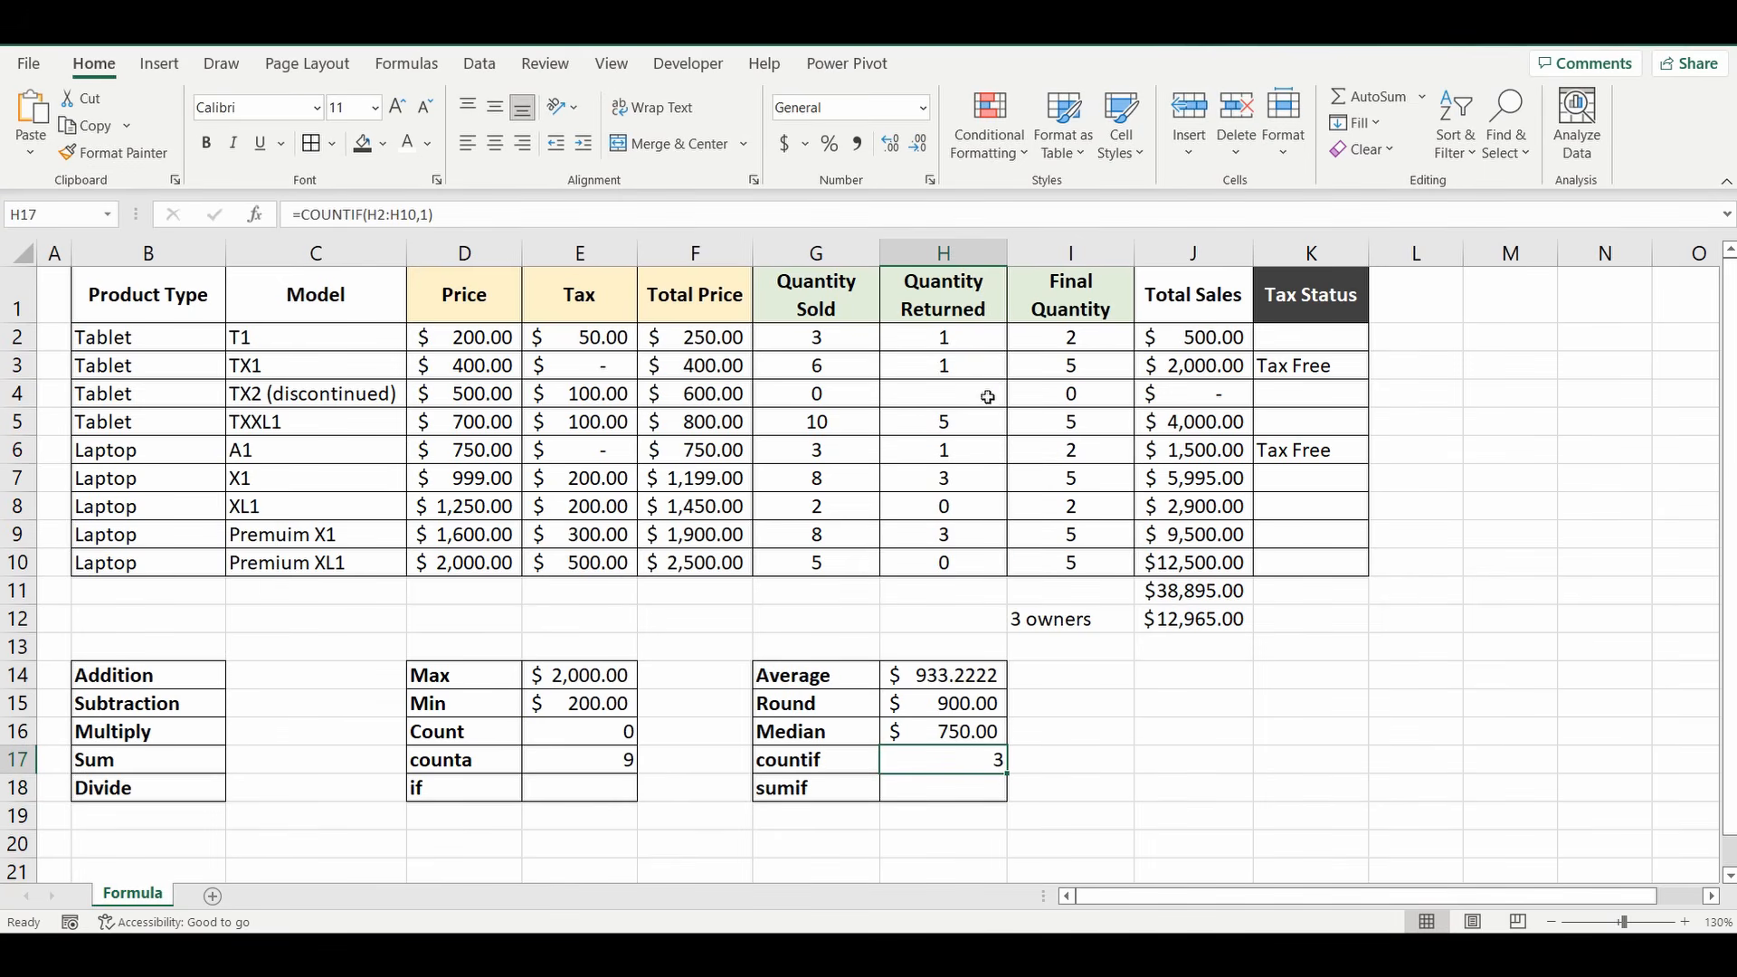
left_click_drag(966, 343, 989, 565)
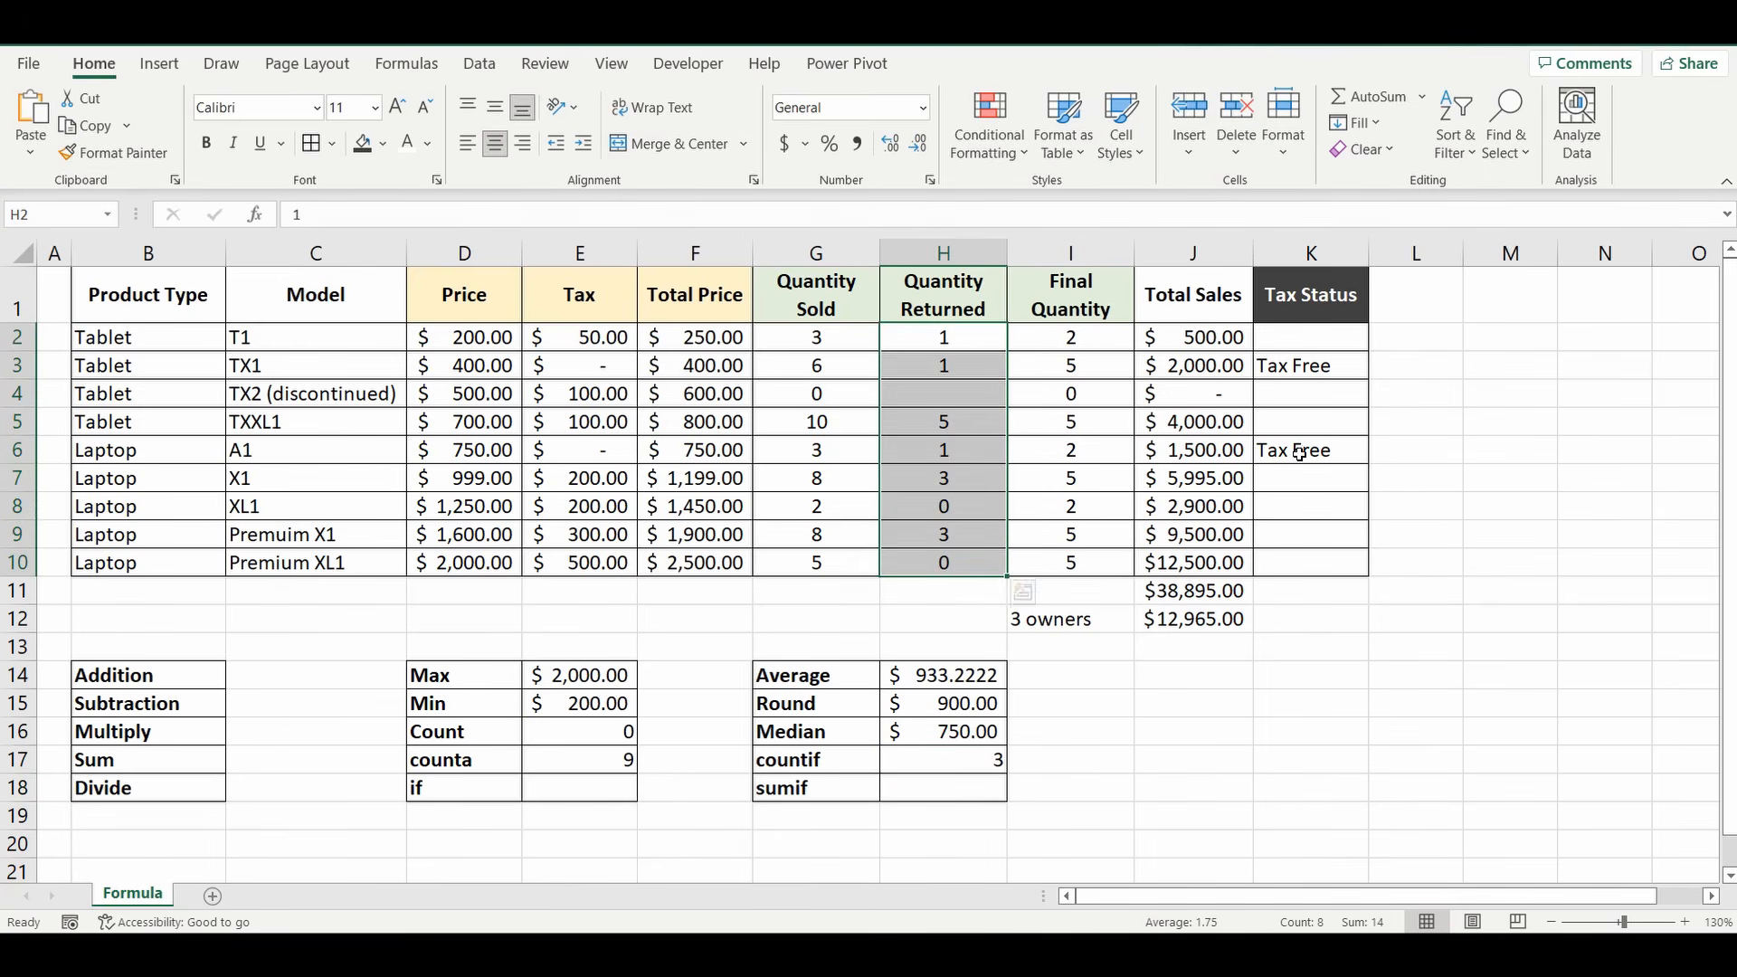
Step: Enter the label Laptop in I18, beside the cell for the sumif result
left_click(944, 788)
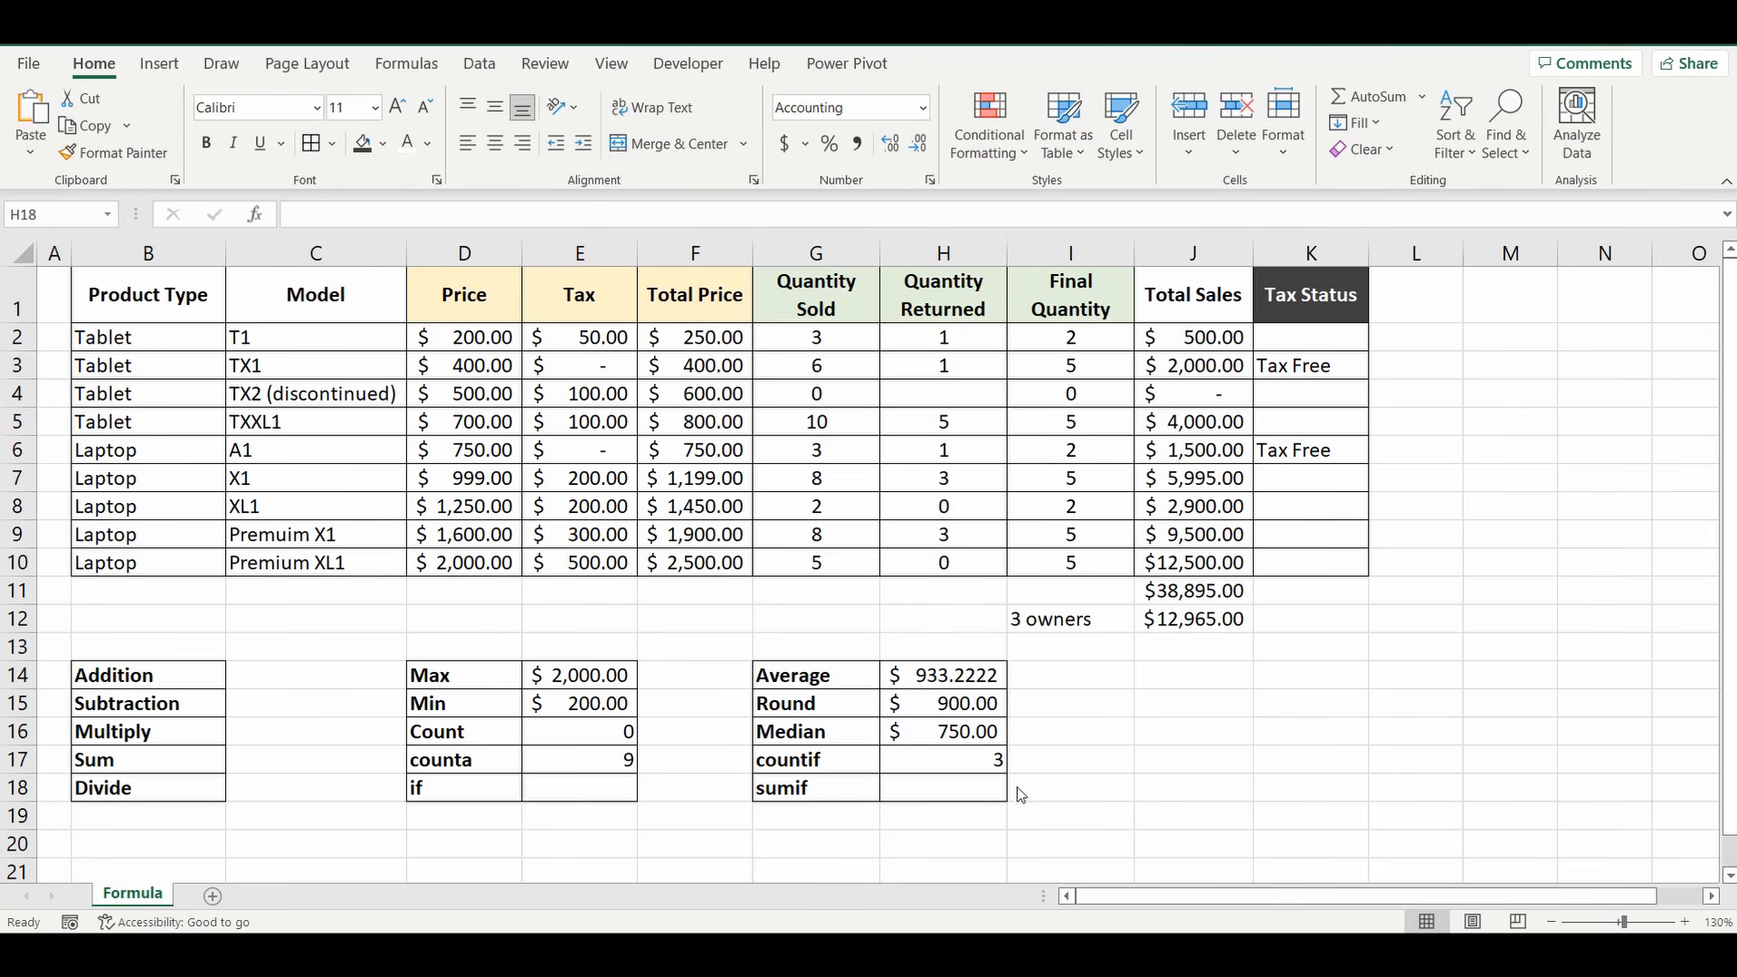
left_click(1046, 790)
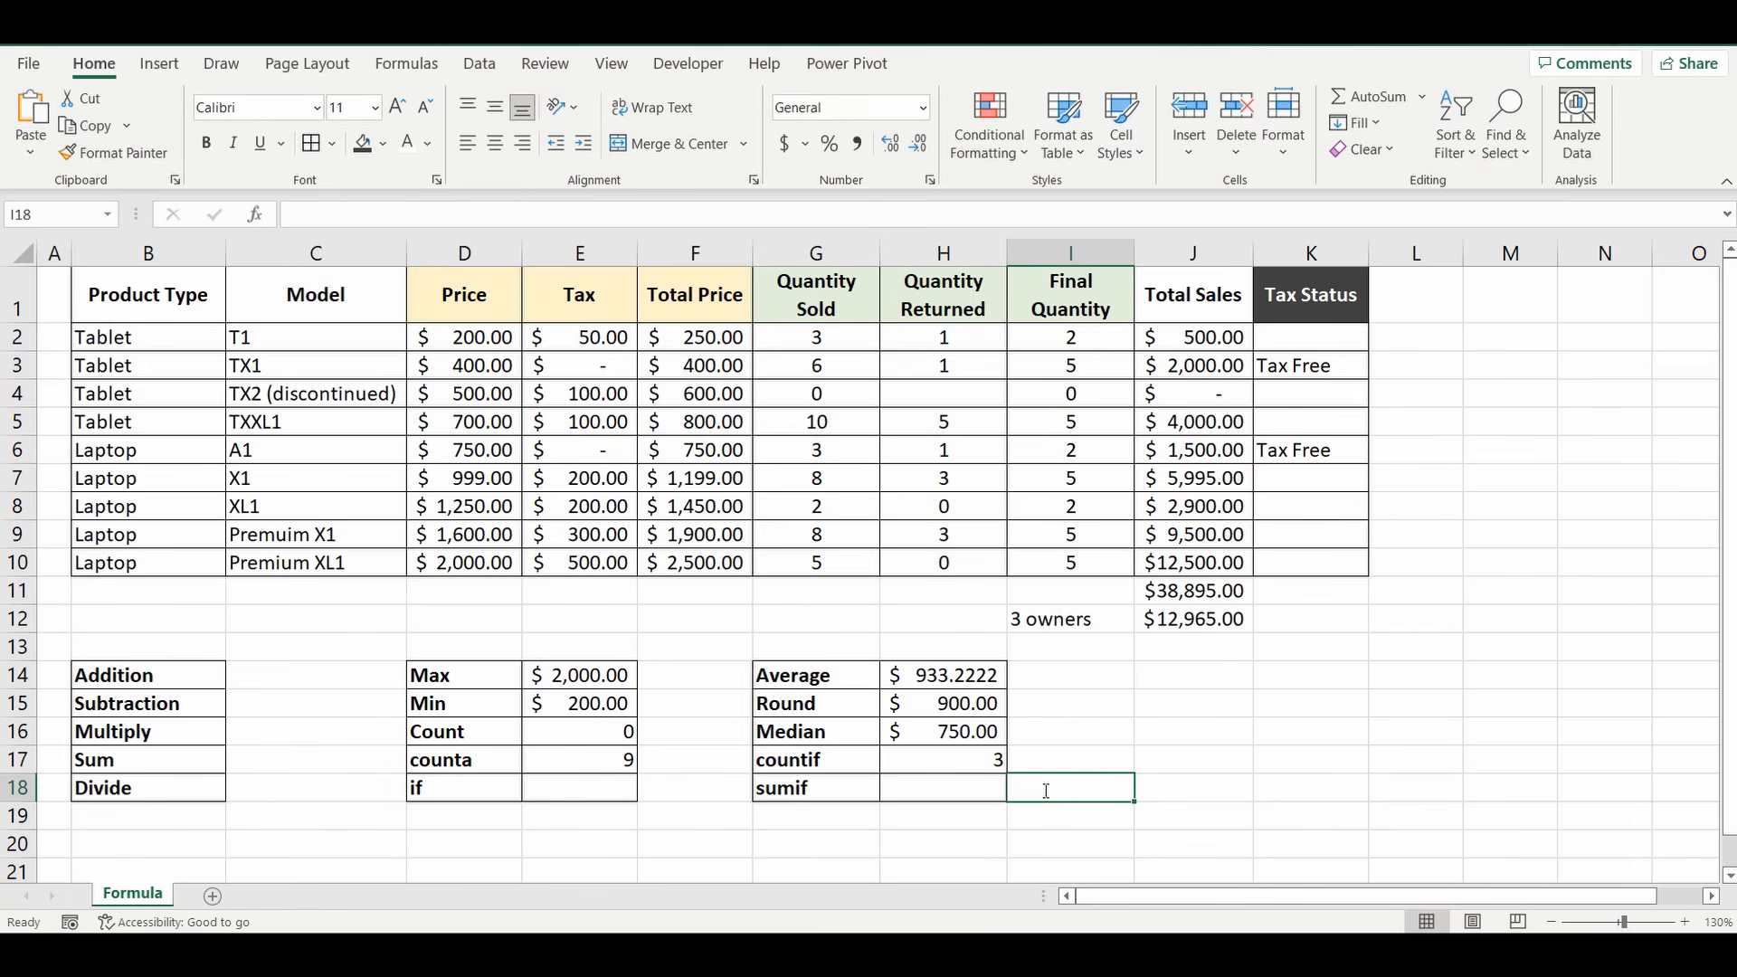
type("Laptop")
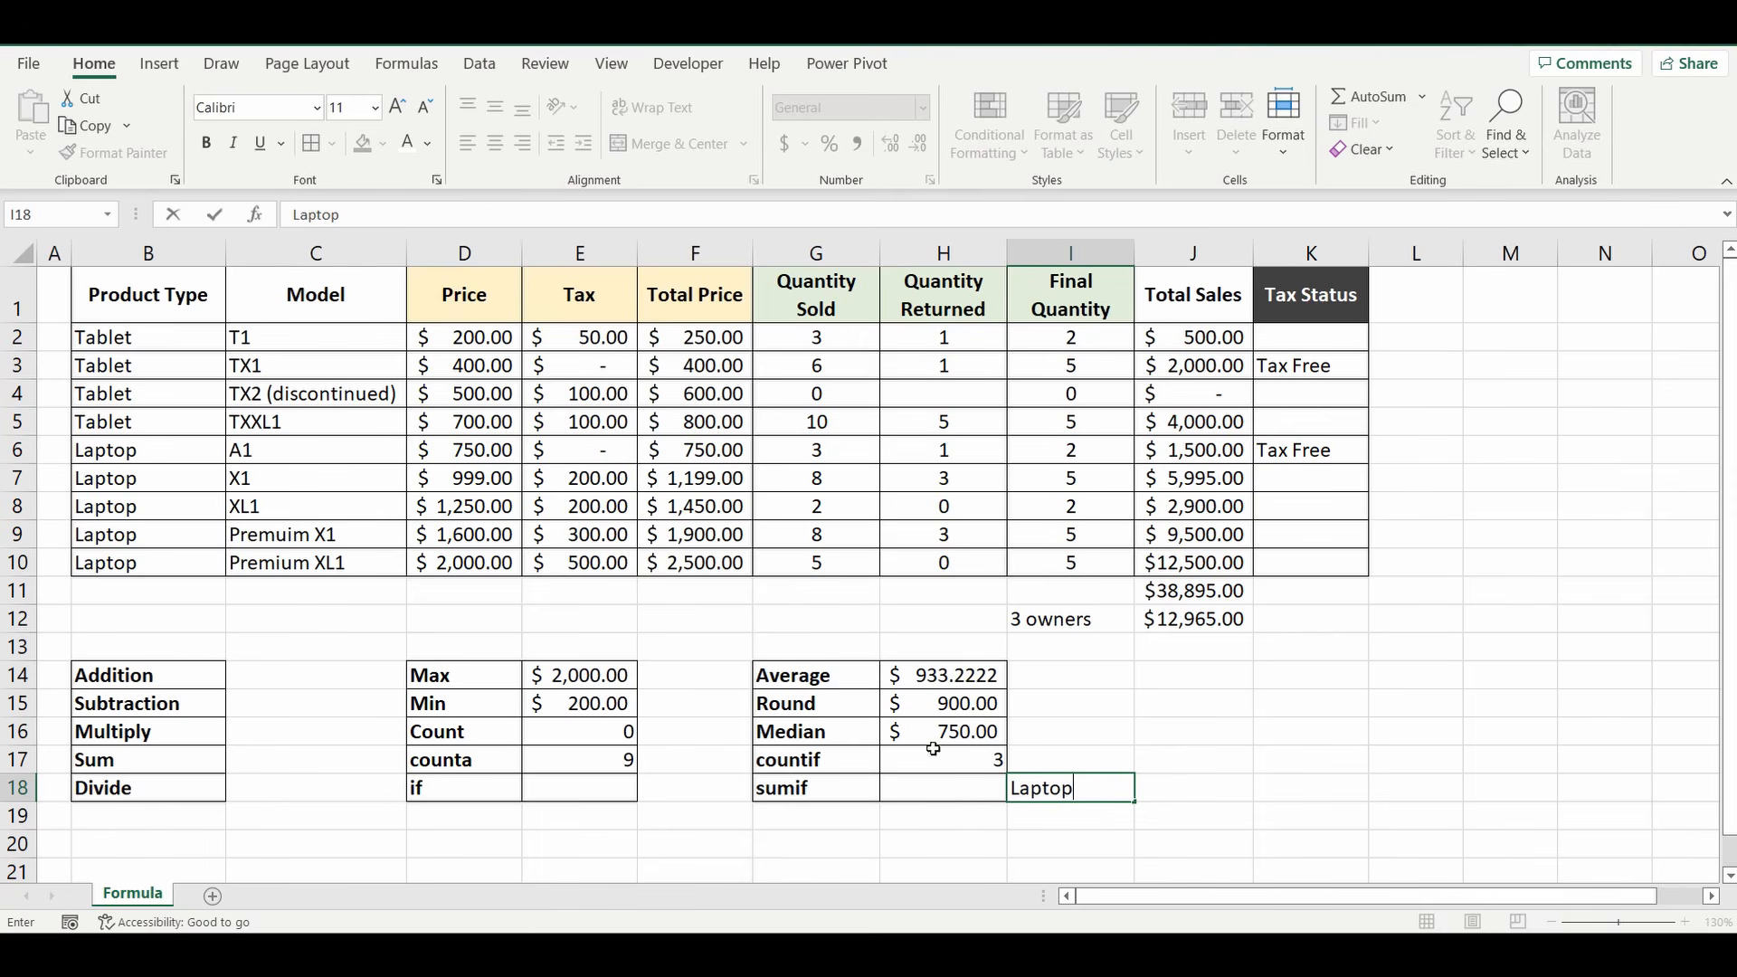
Step: Sum the Total Sales of laptops in H18, beside the sumif label, with =SUMIF(B2:B10,"Laptop",J2:J10)
left_click(955, 785)
type("=")
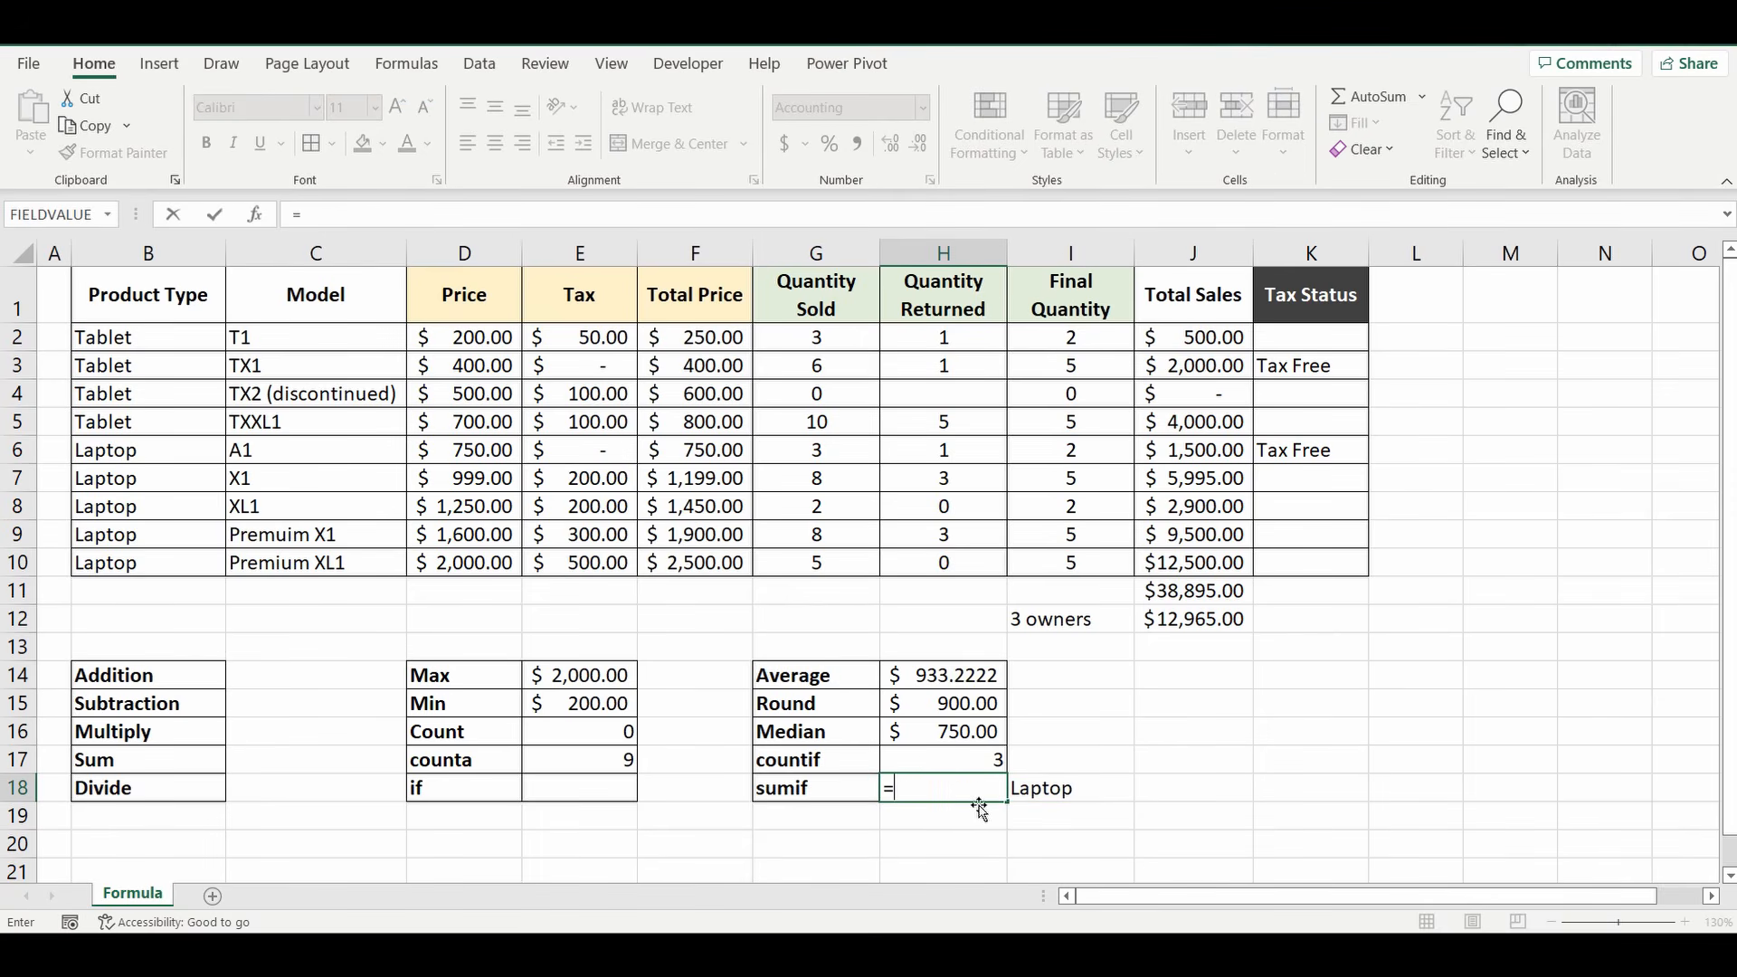
type("sumif(")
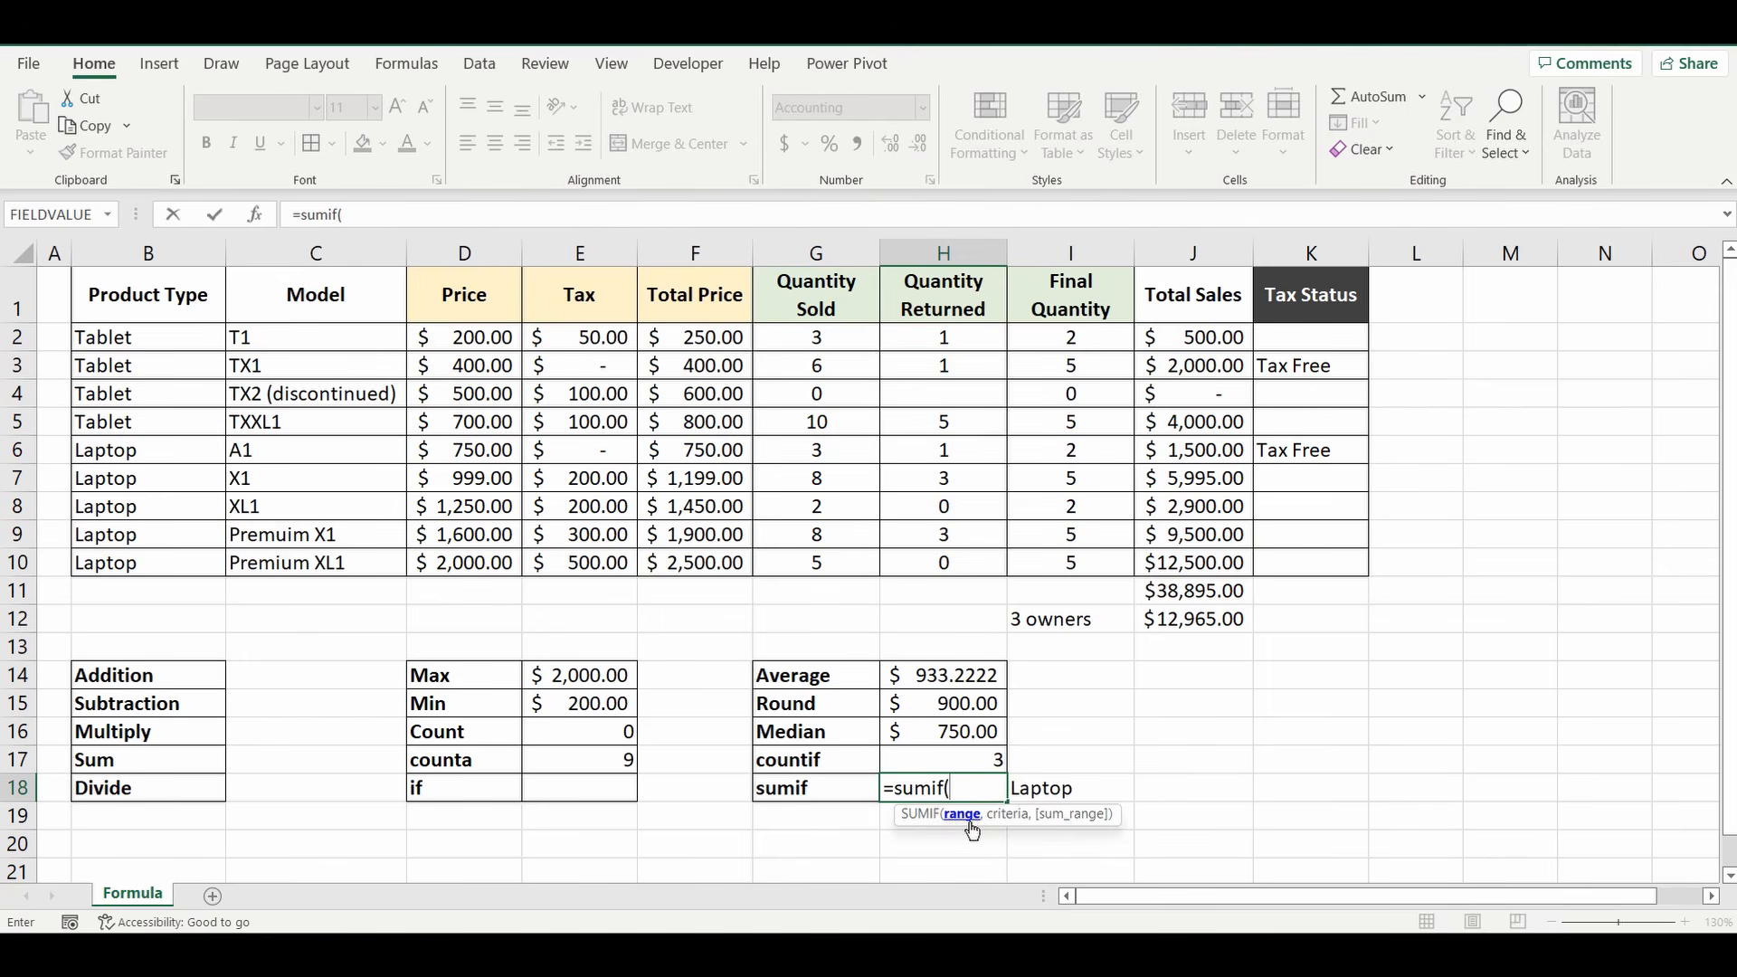
left_click_drag(142, 342, 144, 564)
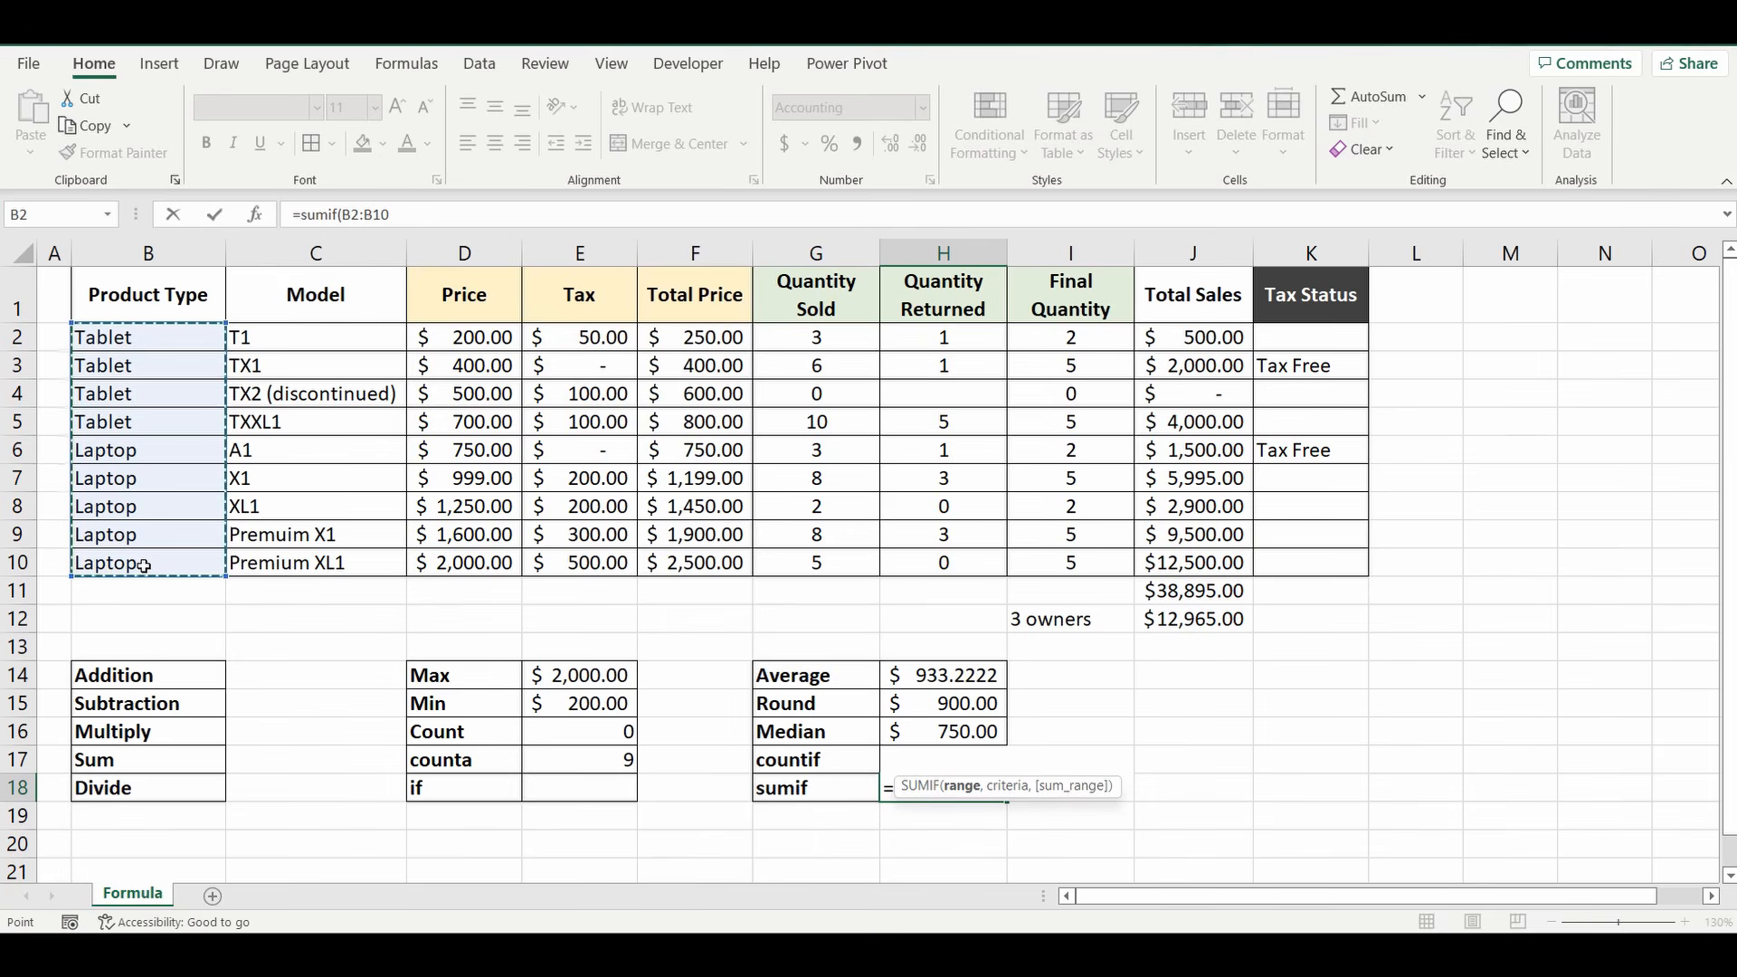
type(",")
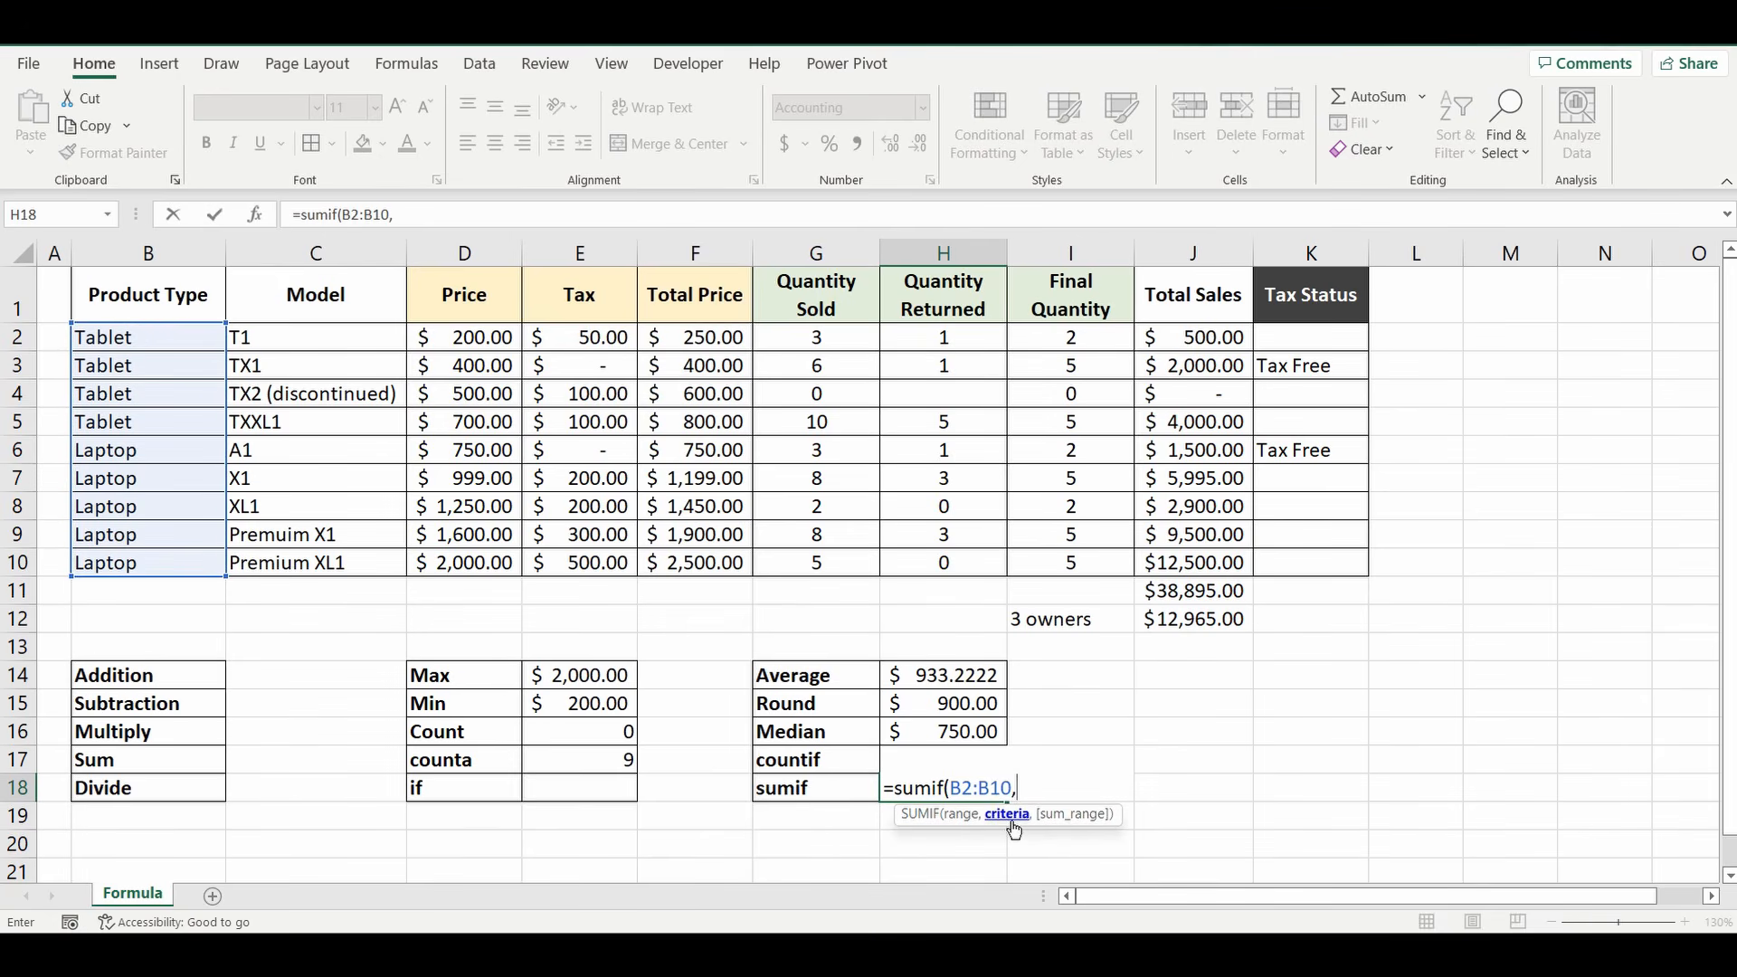
type("\"Laptop\",")
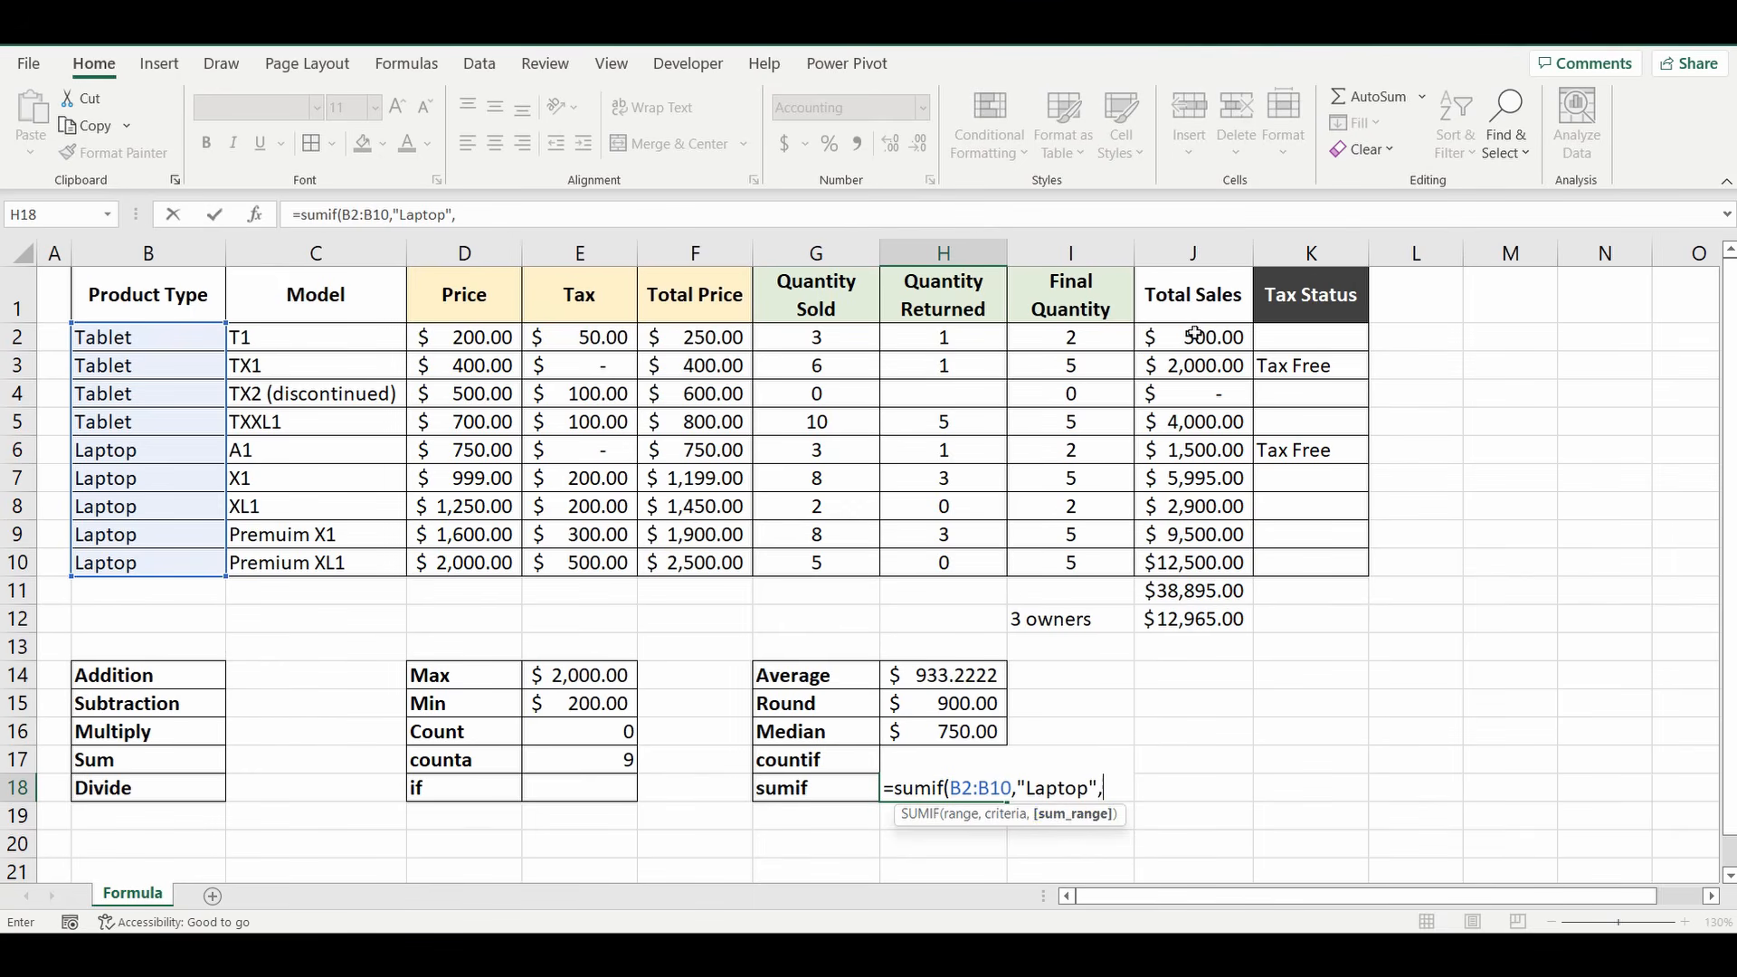
left_click_drag(1194, 336, 1183, 576)
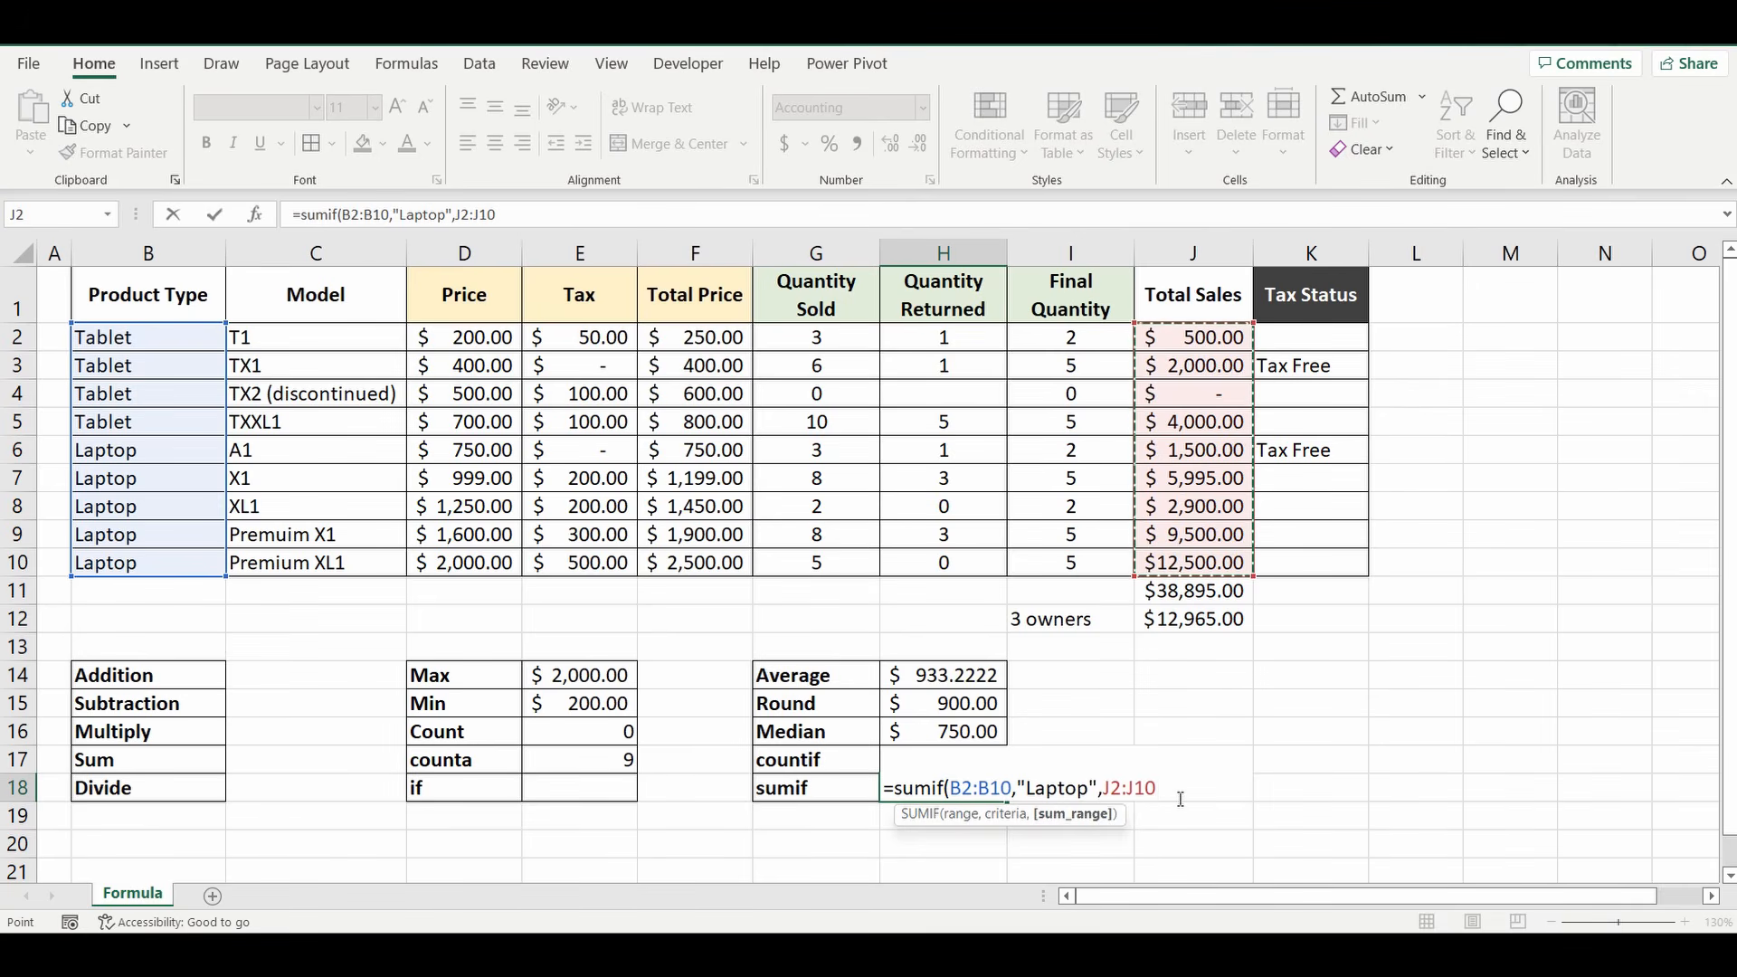
type(")")
key("ctrl+Return")
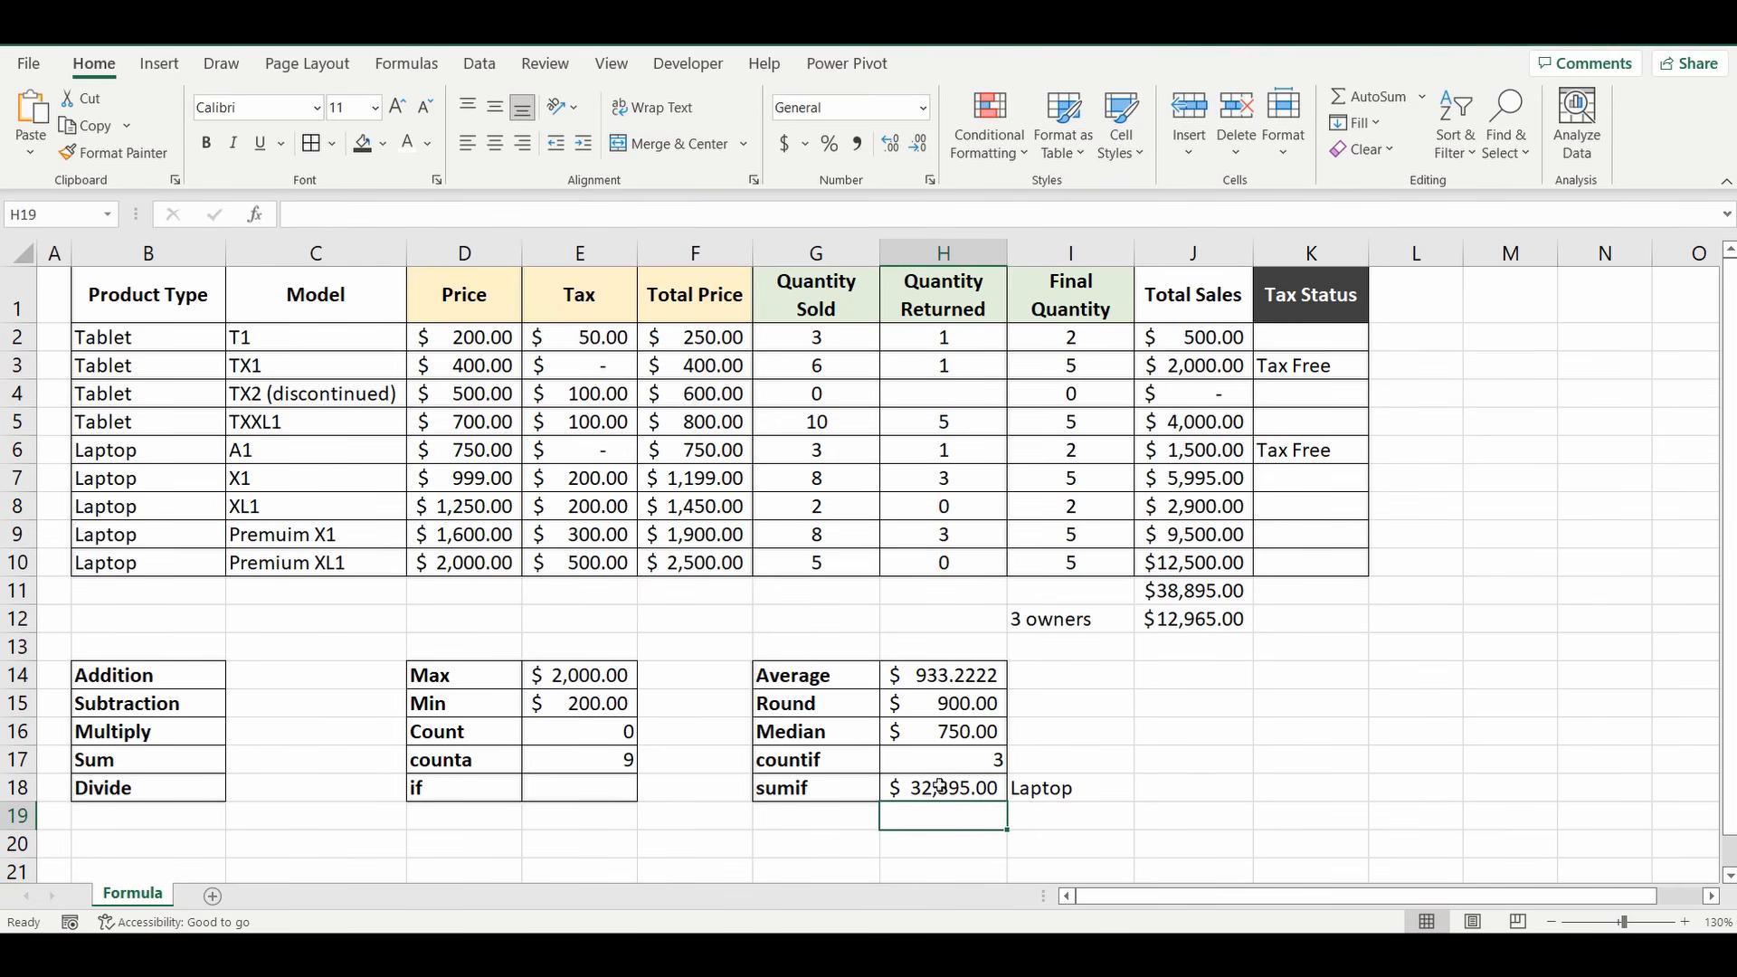
Step: Replace the typed "Laptop" criterion in the H18 SUMIF formula with a reference to I18, giving =SUMIF(B2:B10,I18,J2:J10)
left_click(939, 786)
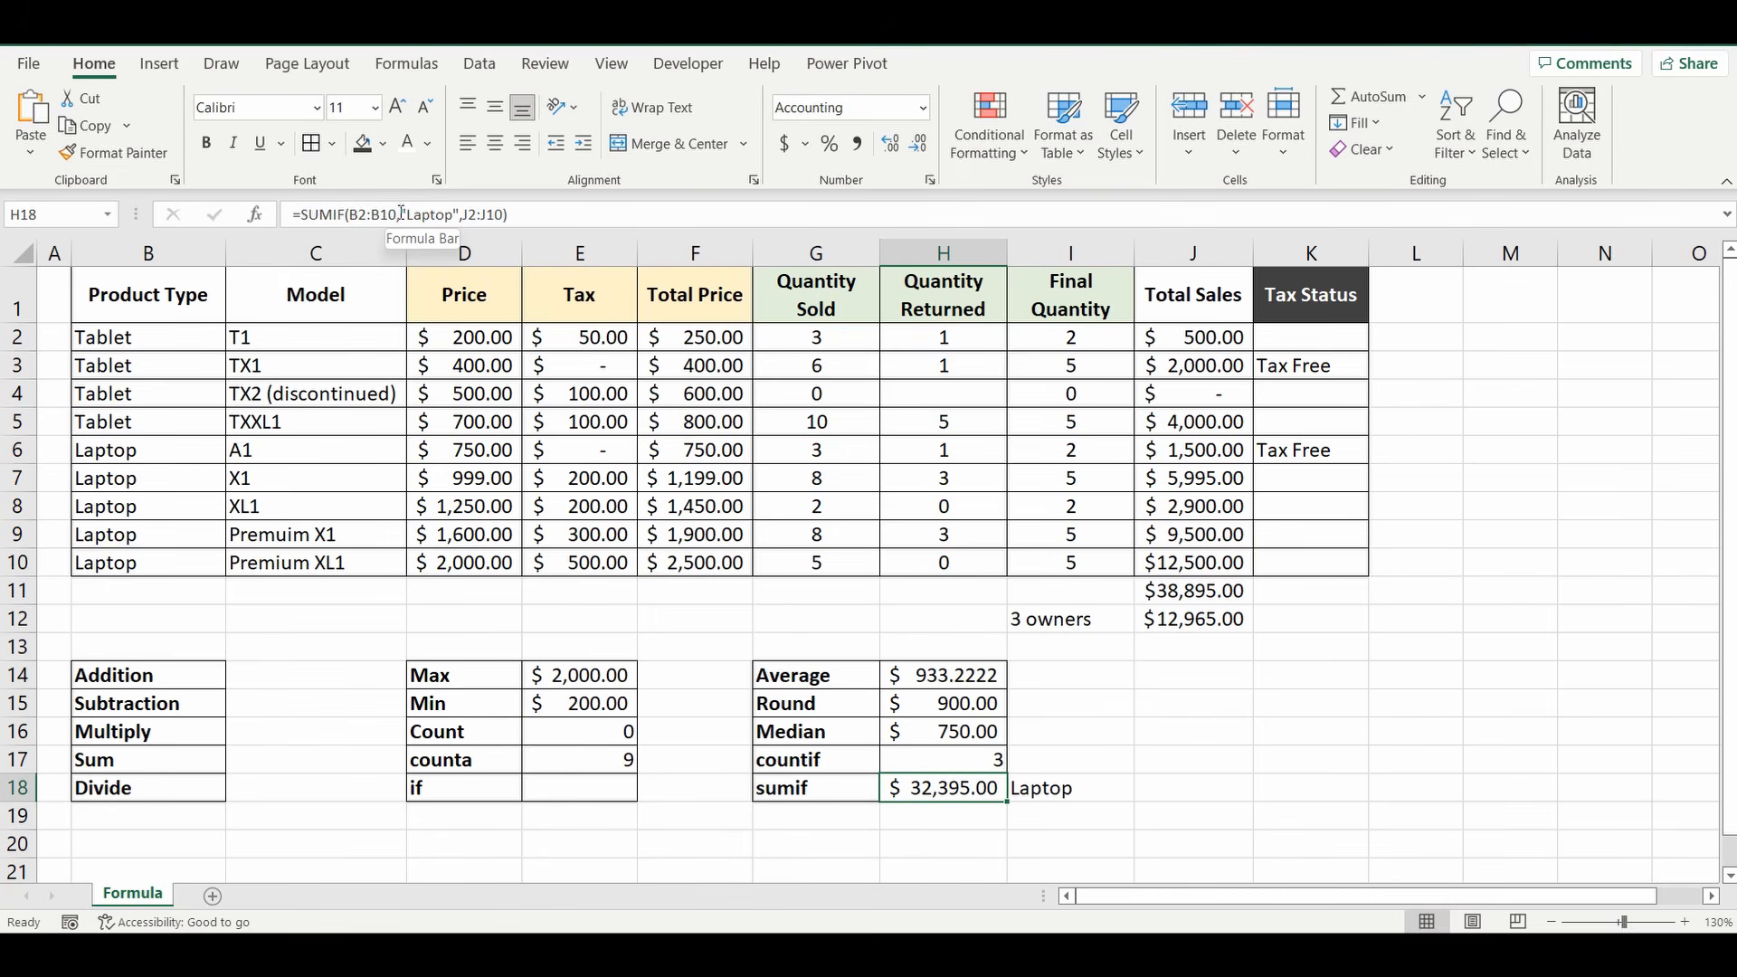
left_click_drag(401, 213, 459, 214)
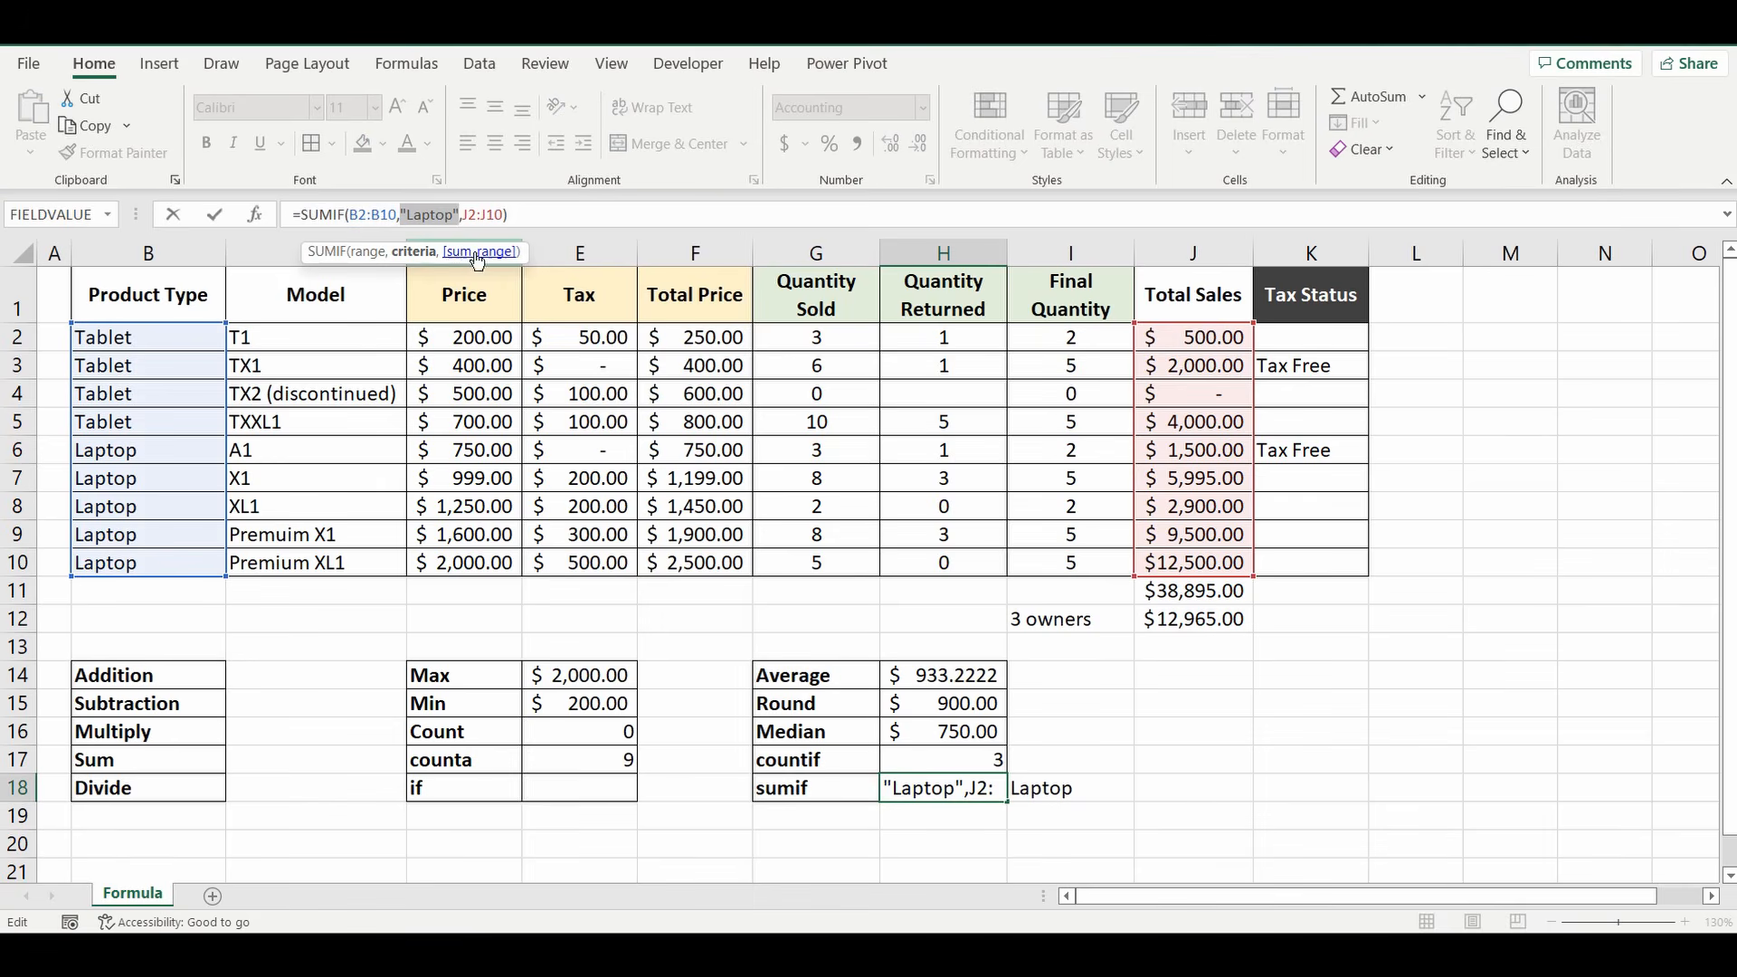
key("Delete")
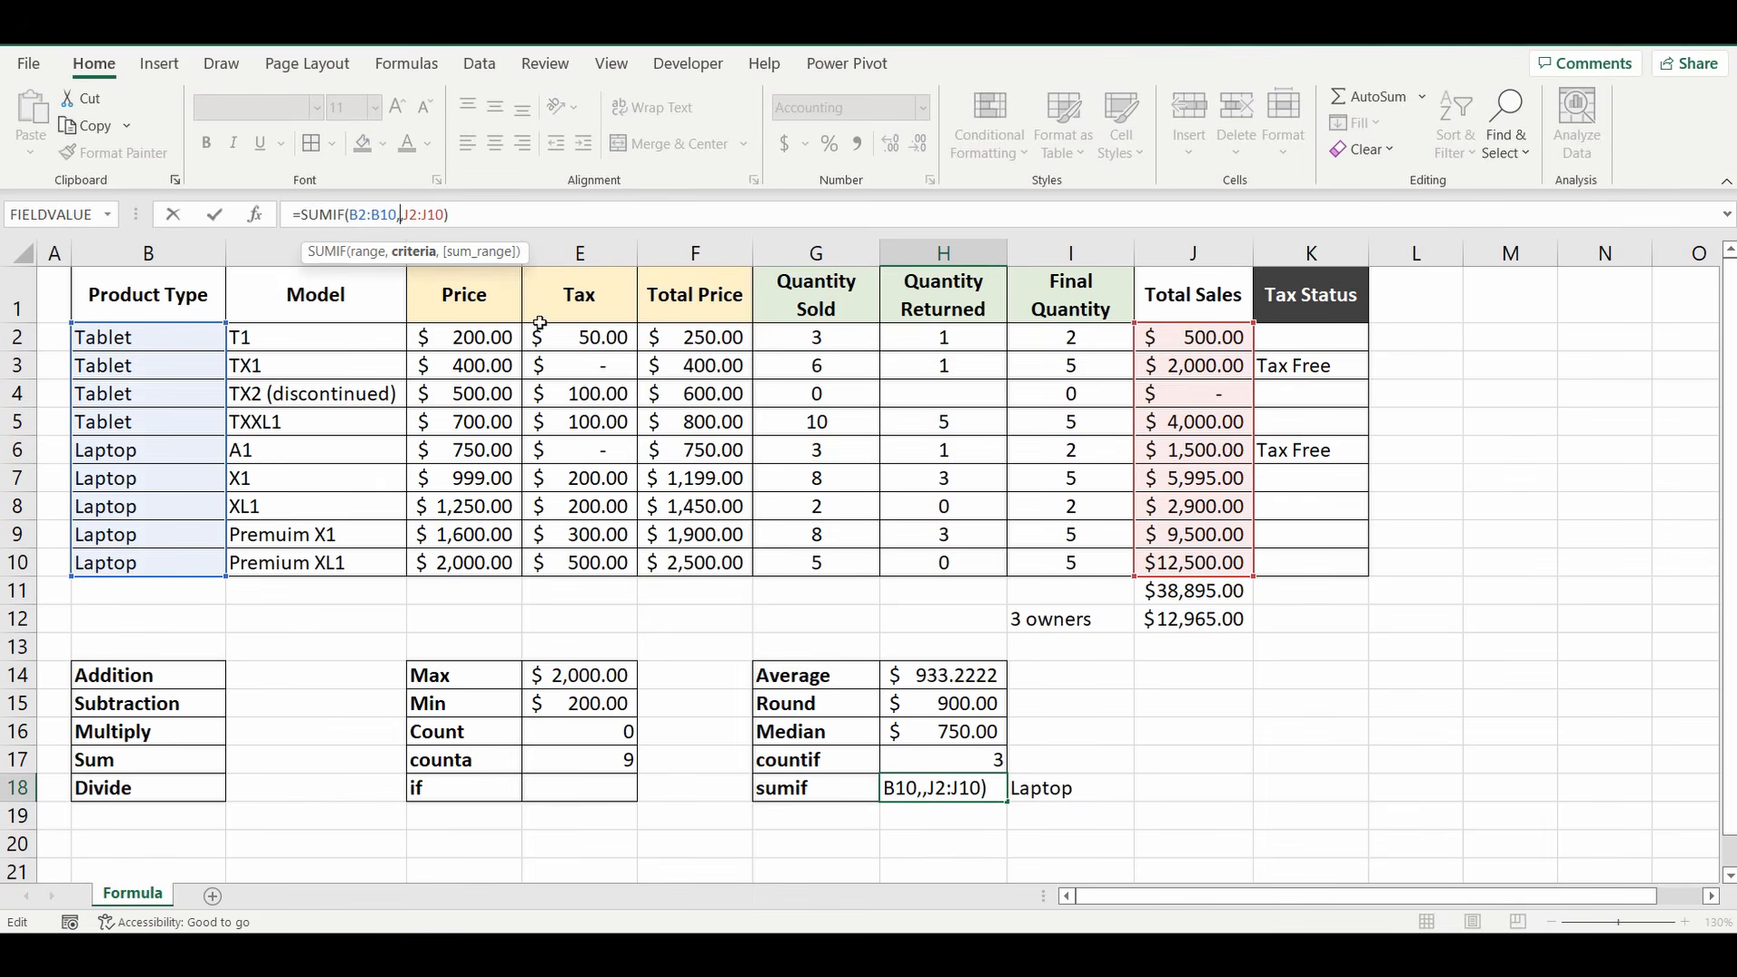
left_click(1081, 787)
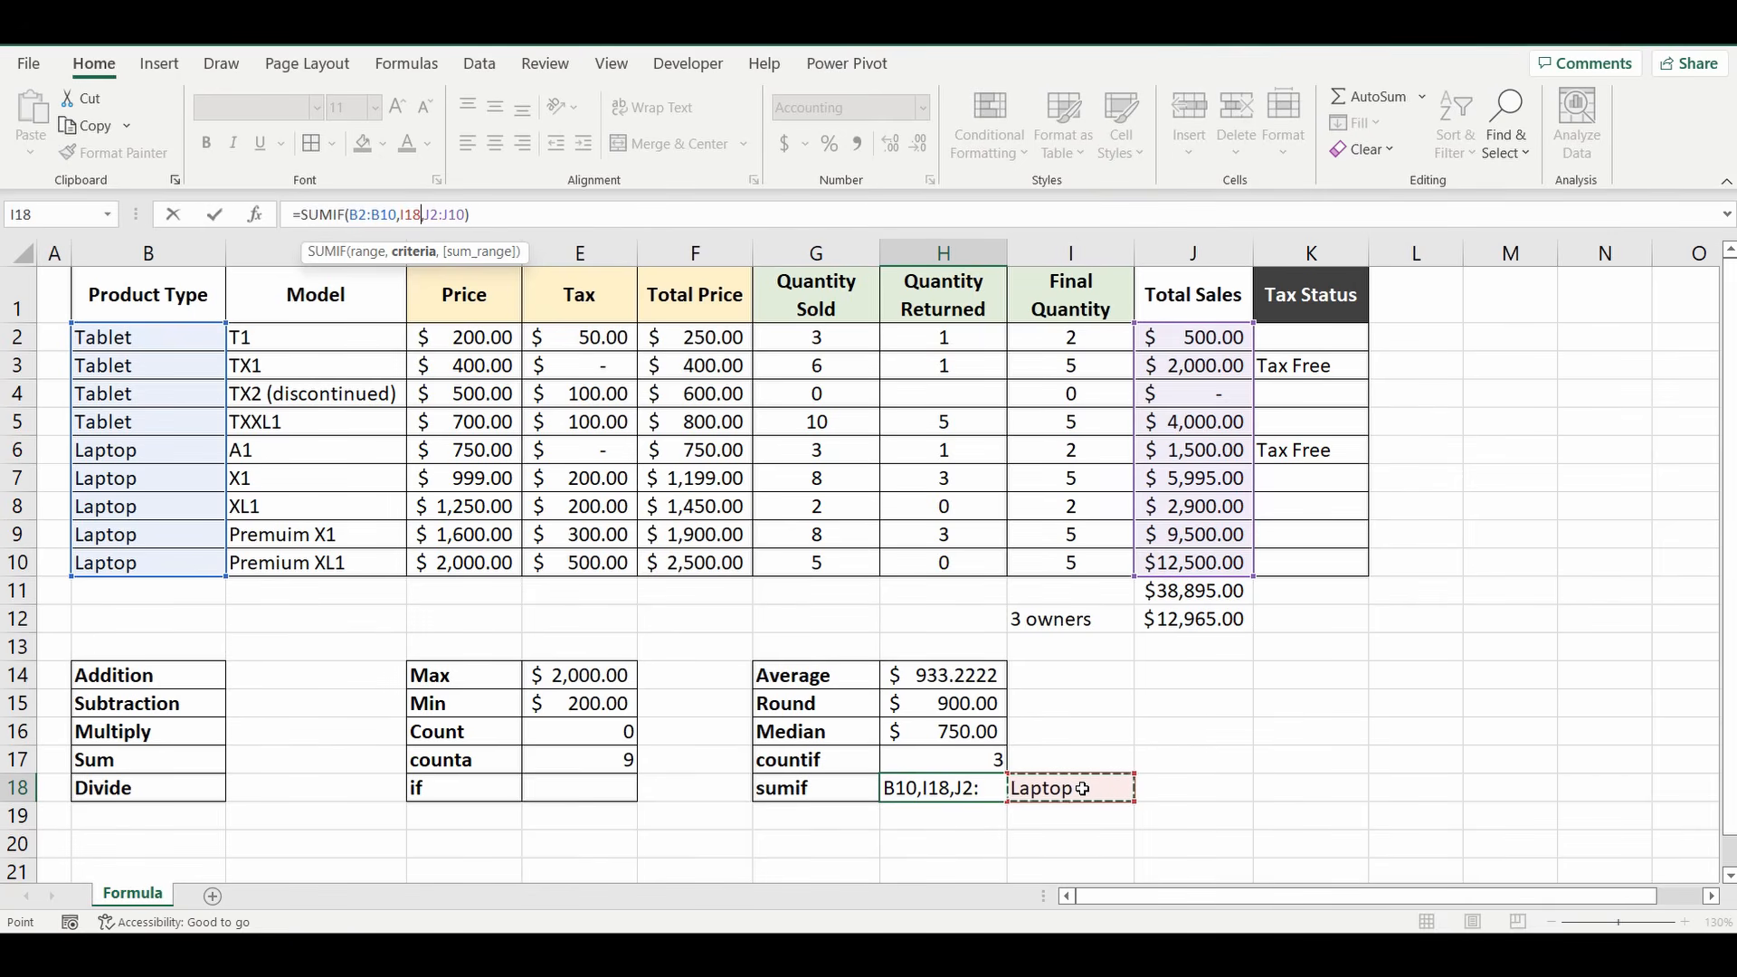
key("Return")
left_click(906, 775)
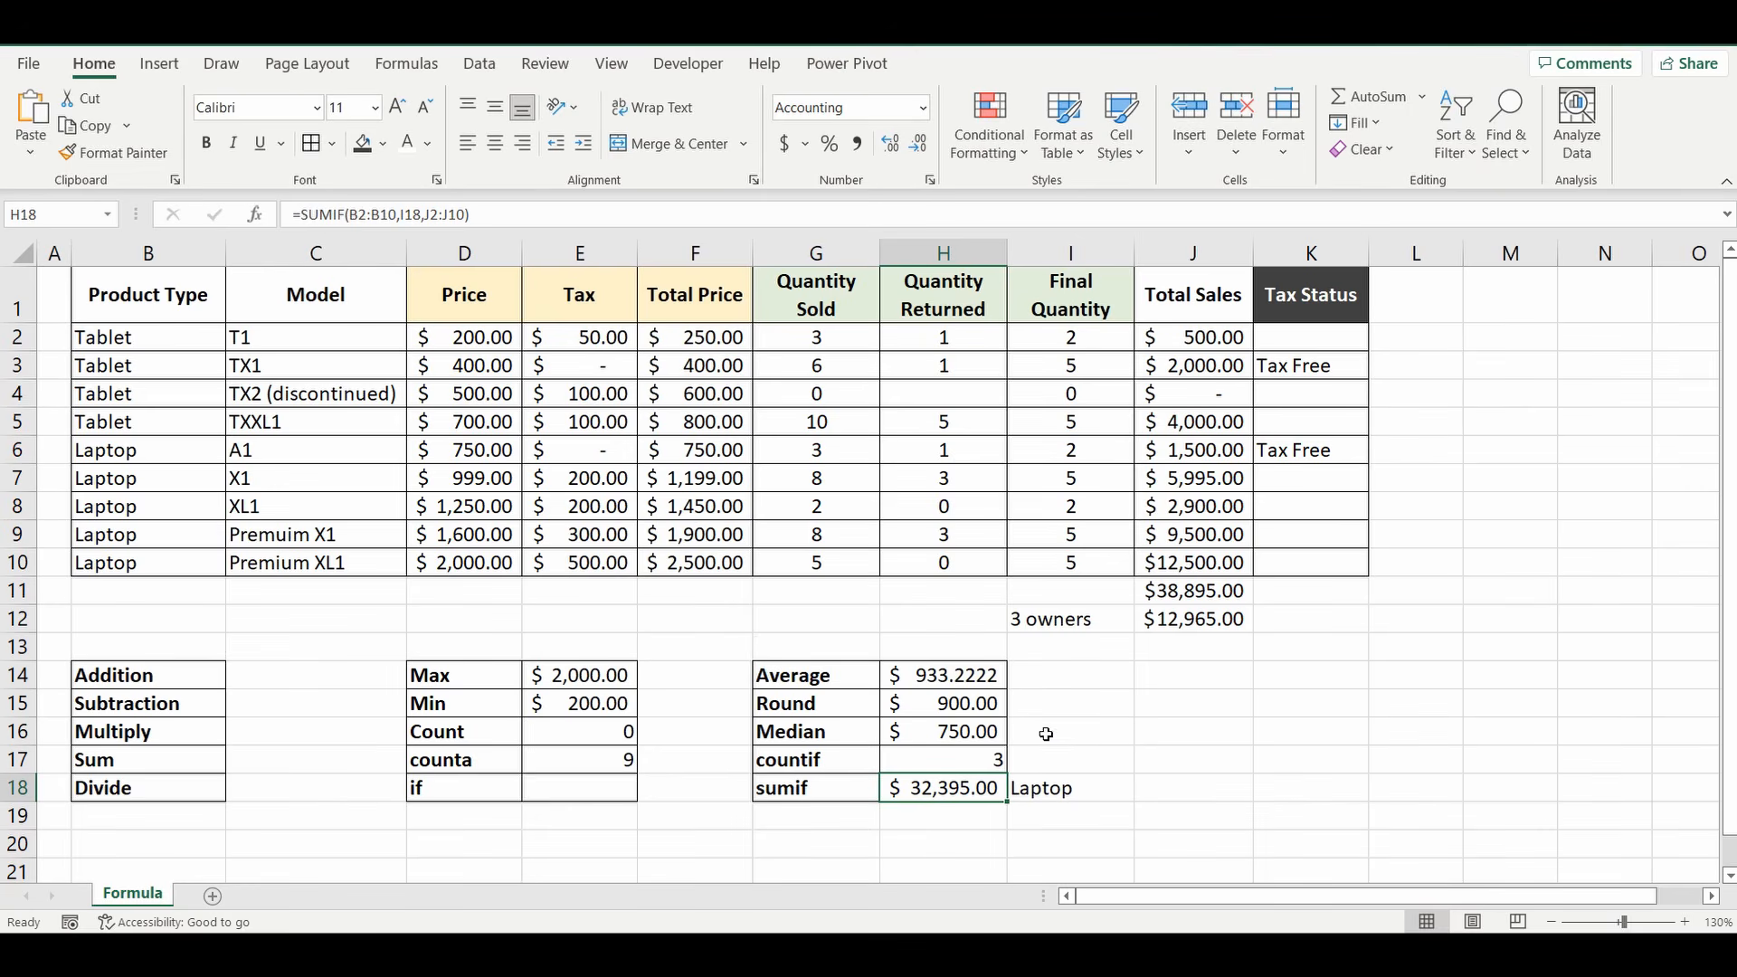
Step: Change the product type in I18 to Tablet so the sumif cell totals the tablet sales
left_click(1085, 790)
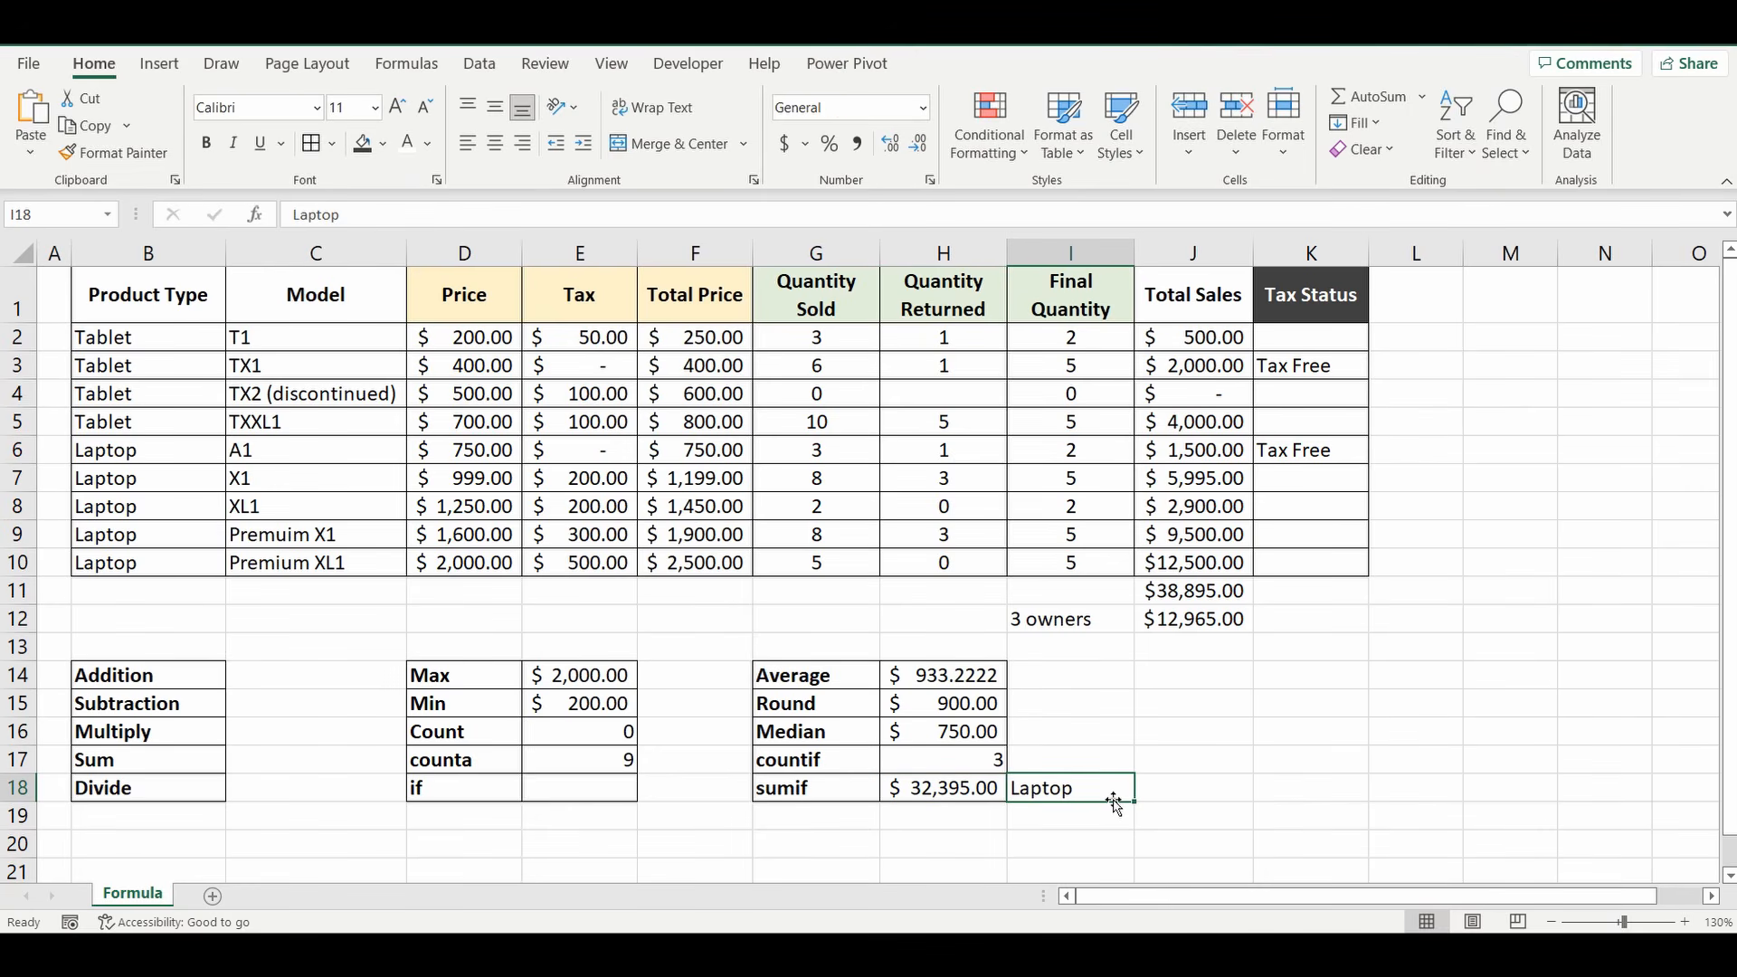
type("Tablet")
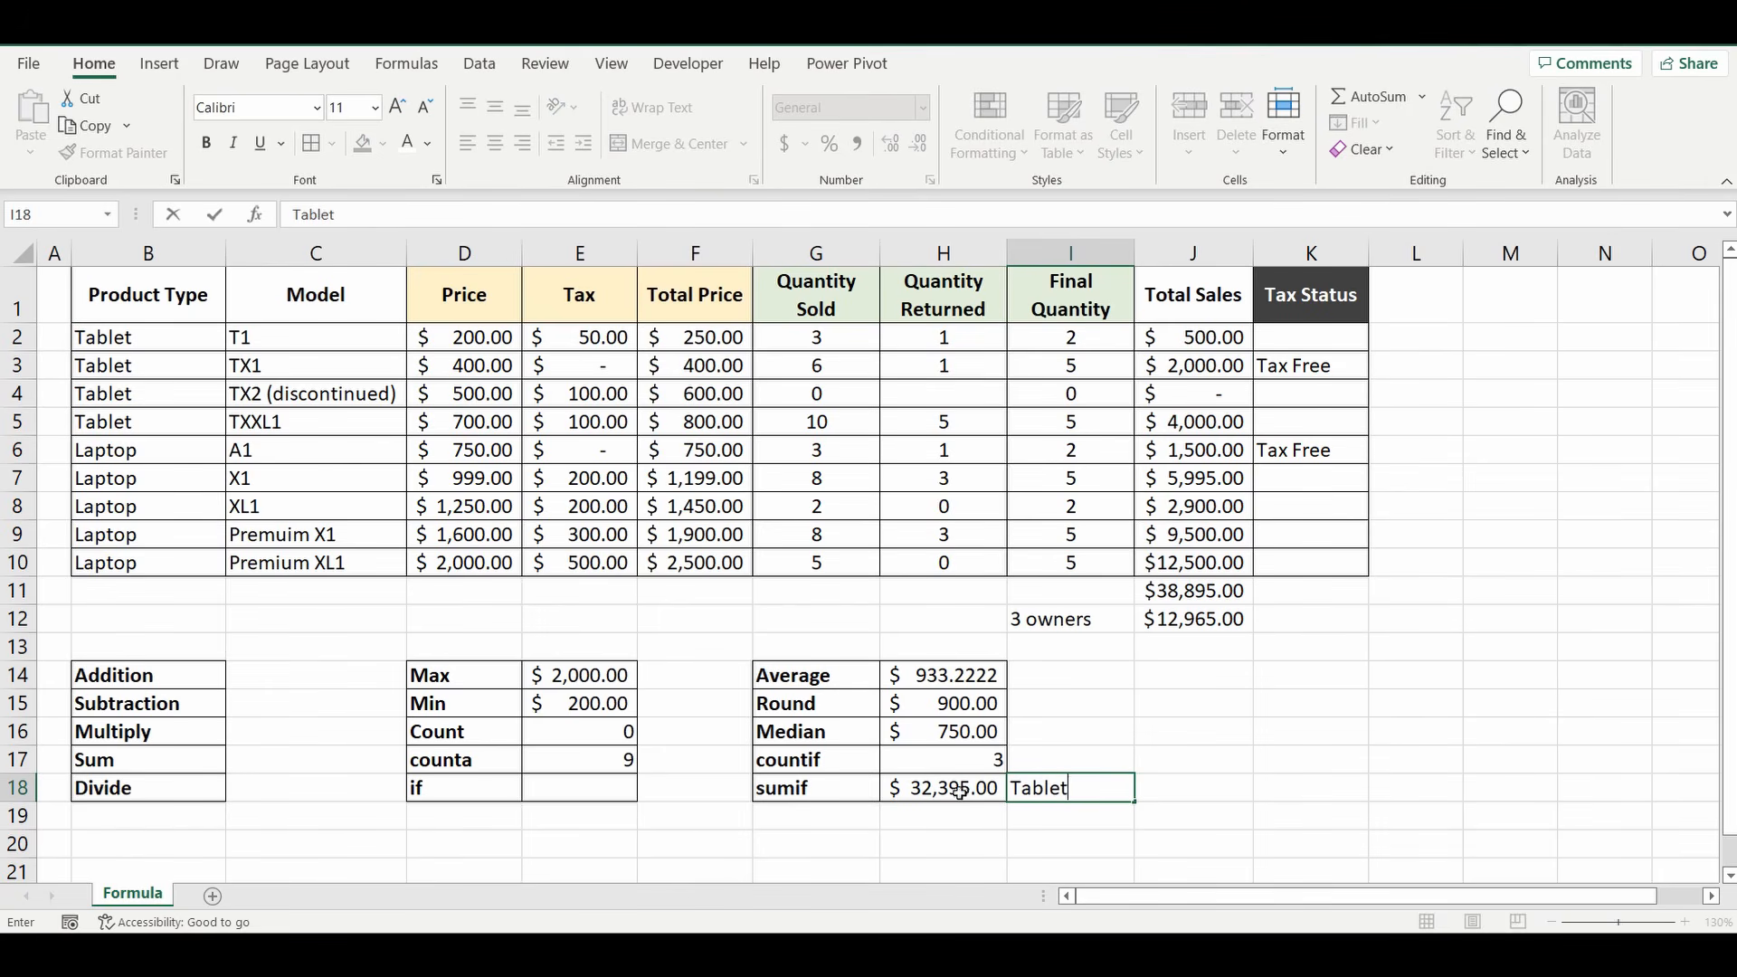
key("Return")
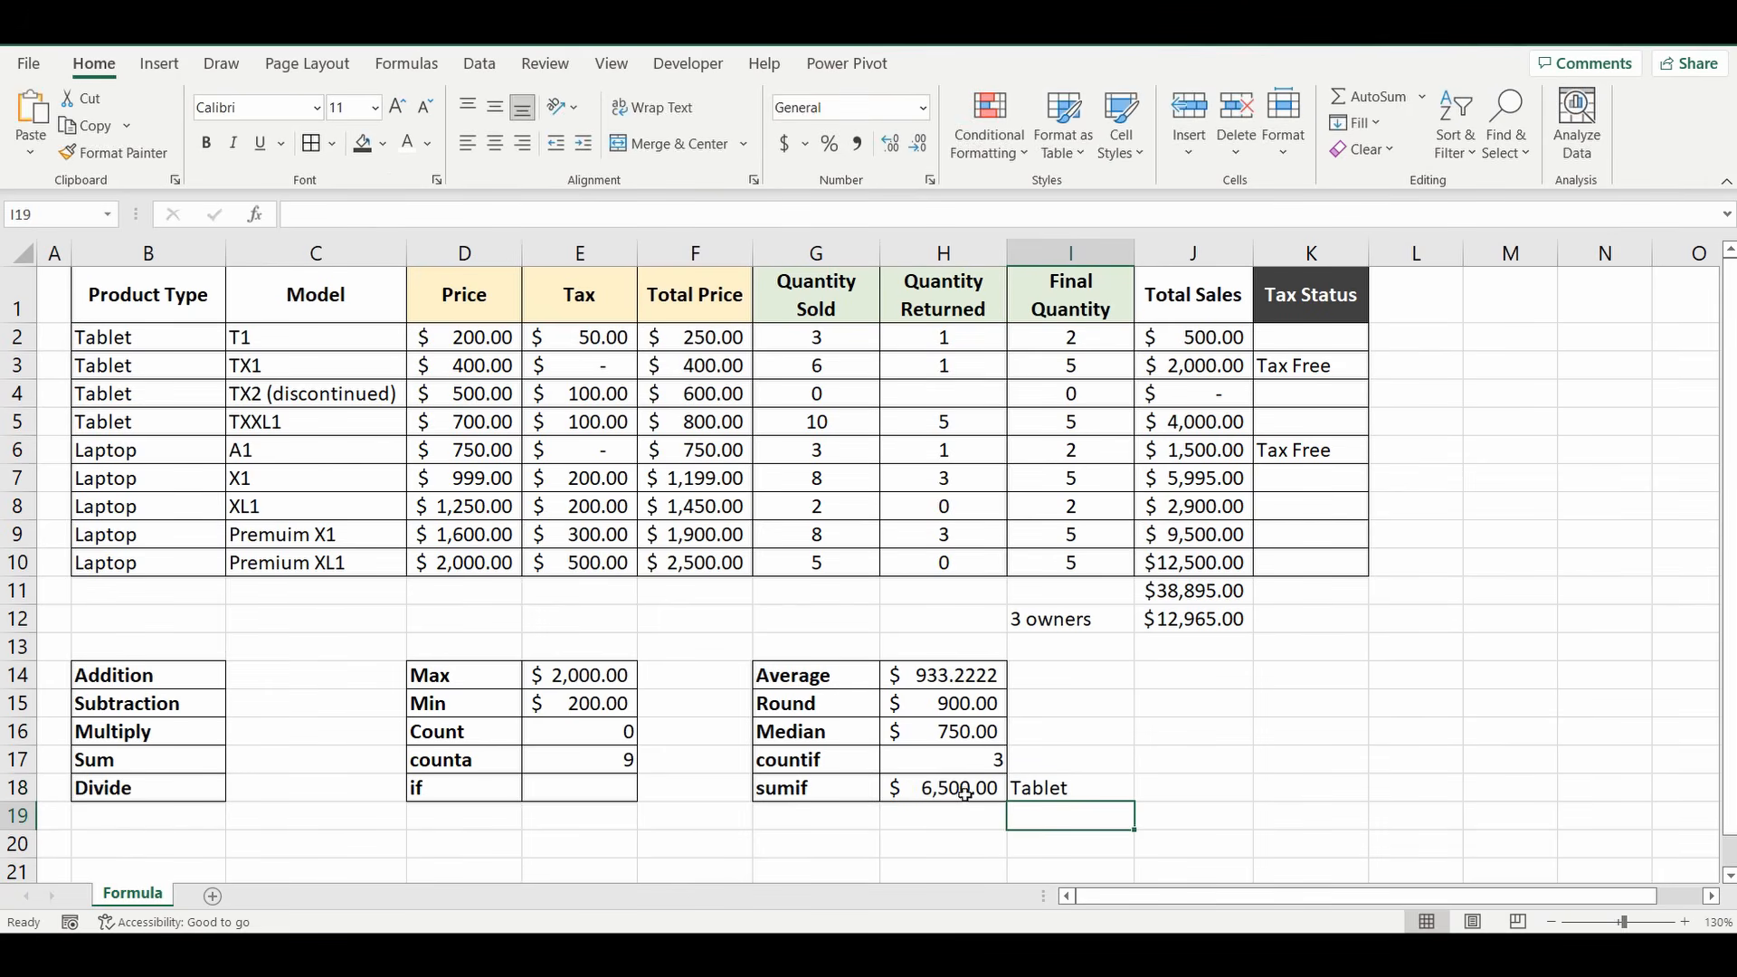
left_click(1185, 674)
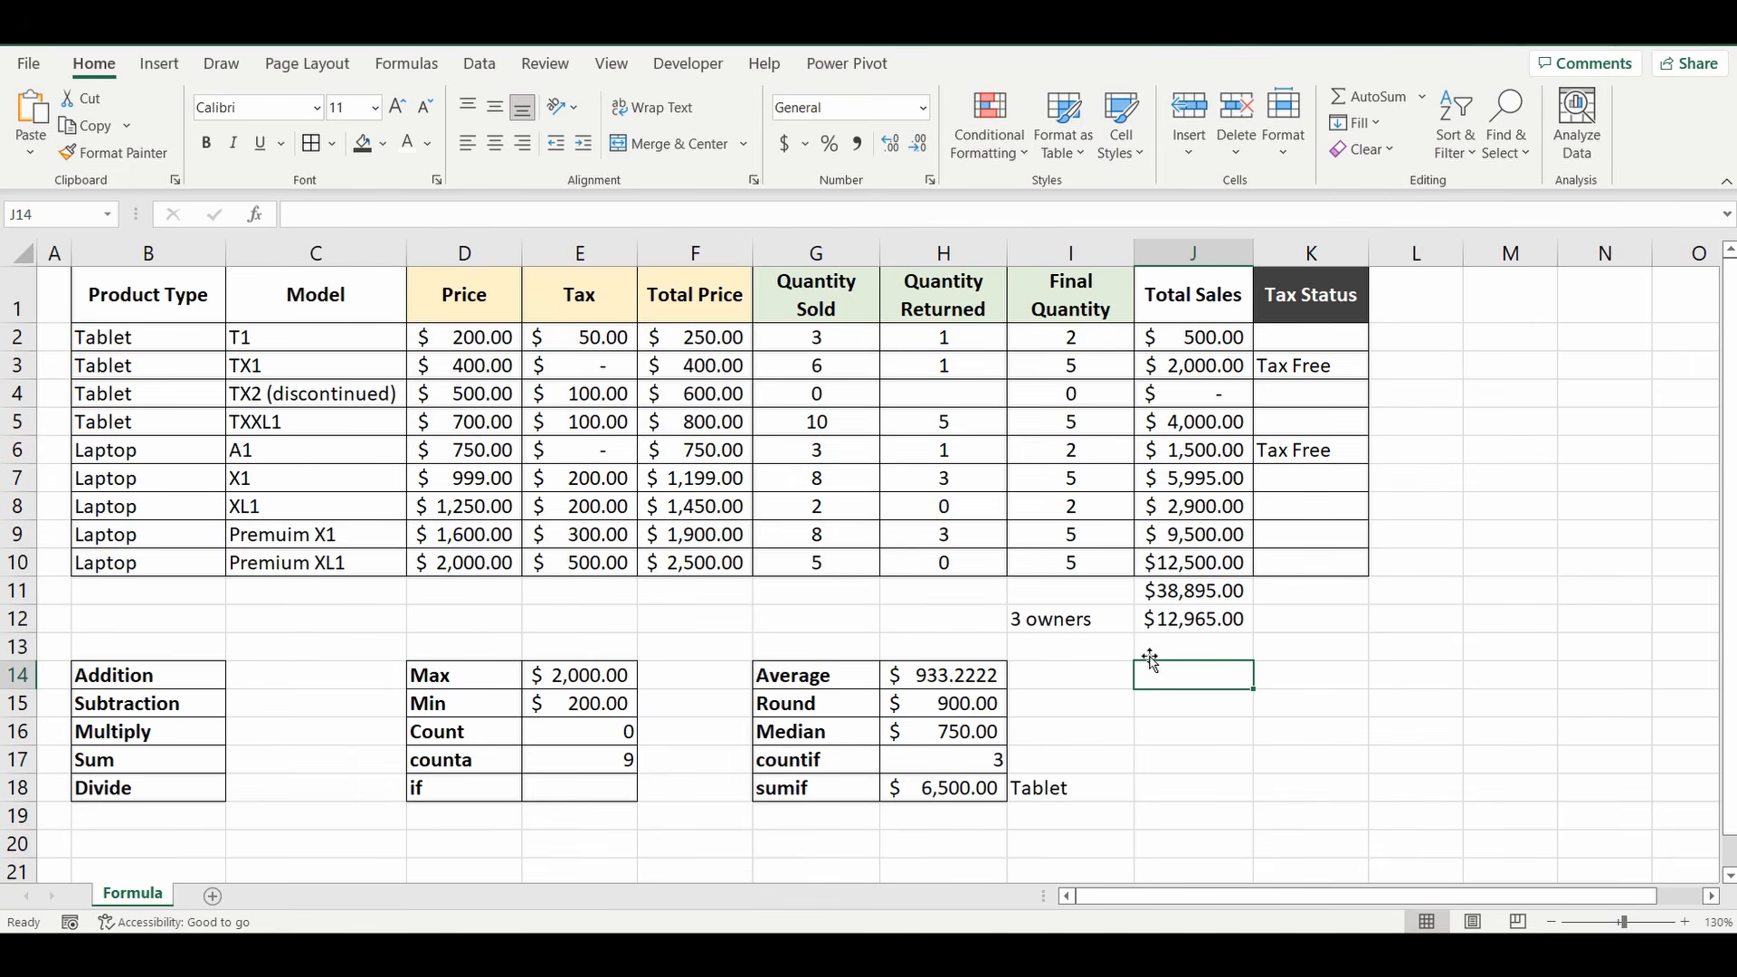